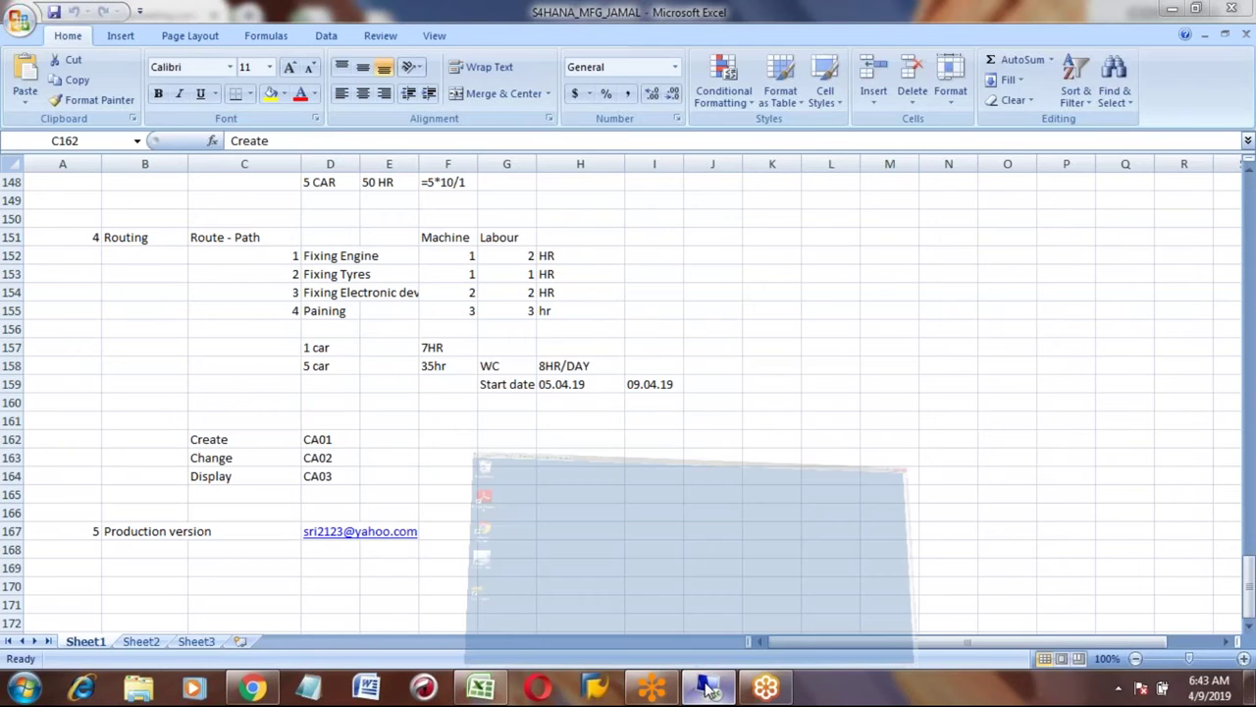
Log on to the S4_1809 system in SAP Logon with the suggested user name and account password, dismissing the licence notice.
{"action": "left_click", "coordinate": [32, 441]}
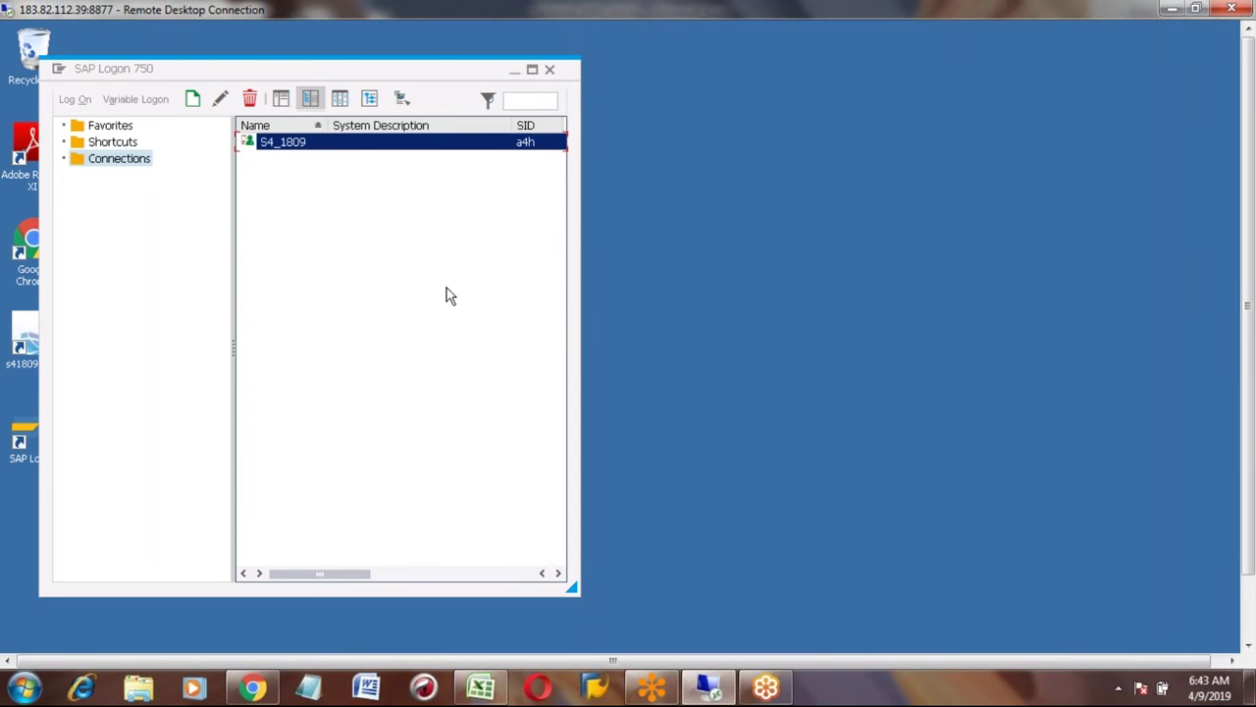
{"action": "key", "text": "Return"}
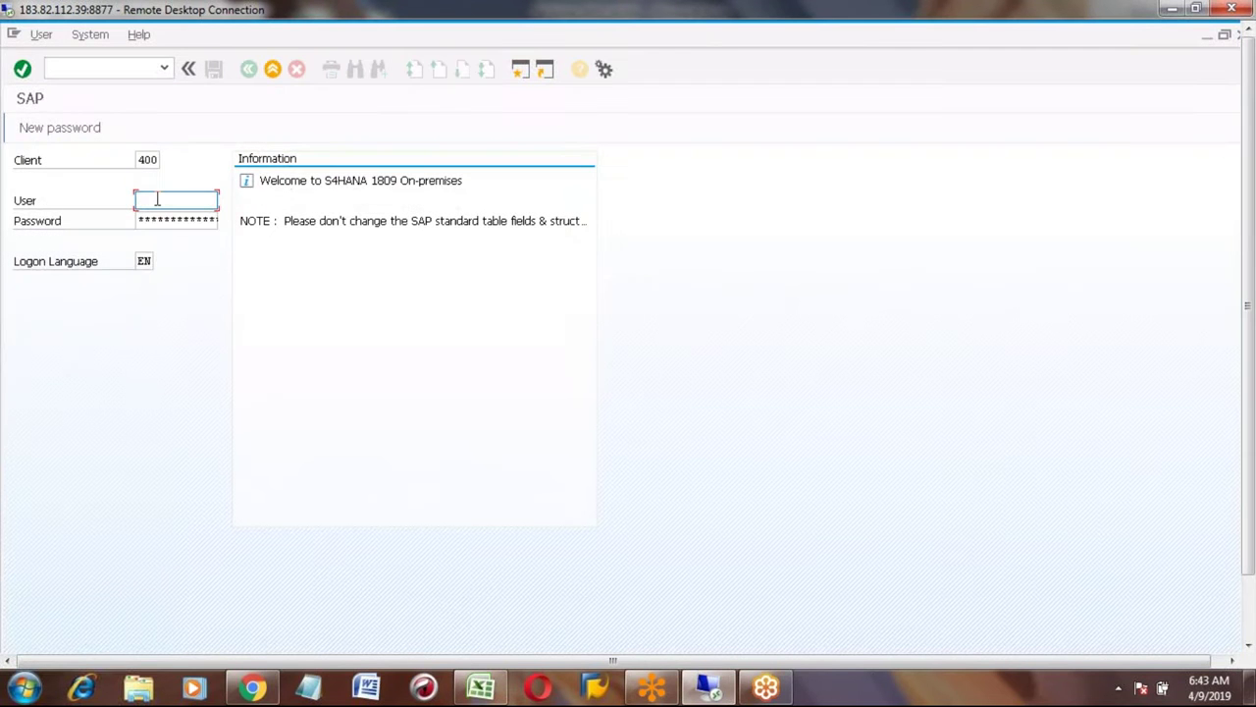
{"action": "left_click", "coordinate": [157, 200]}
{"action": "key", "text": "Down"}
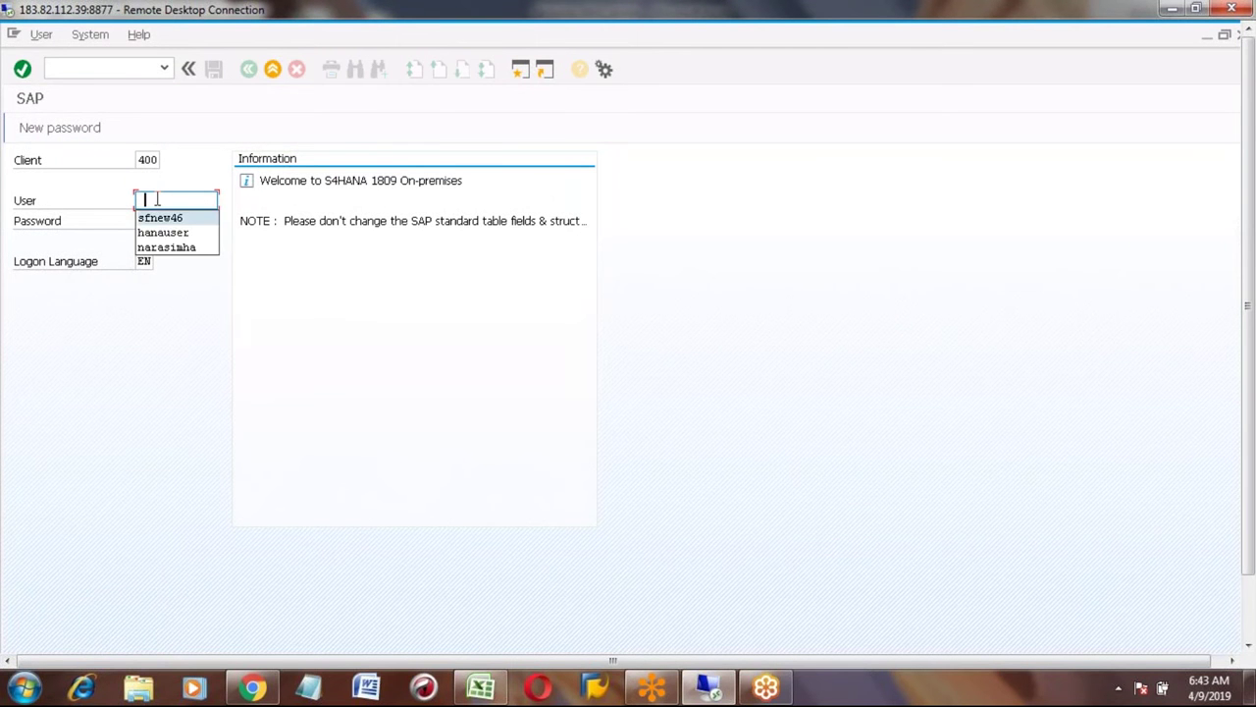
{"action": "key", "text": "Return"}
{"action": "key", "text": "Tab"}
{"action": "type", "text": "*****"}
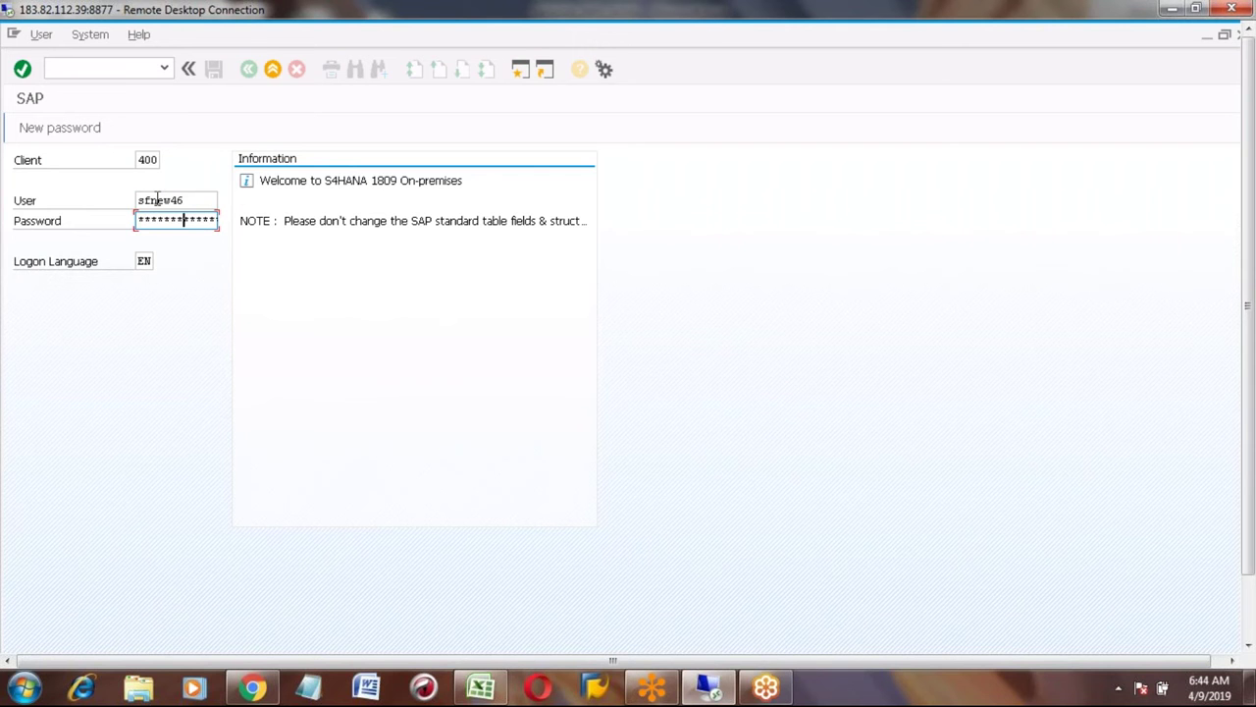
{"action": "type", "text": "*"}
{"action": "key", "text": "Return"}
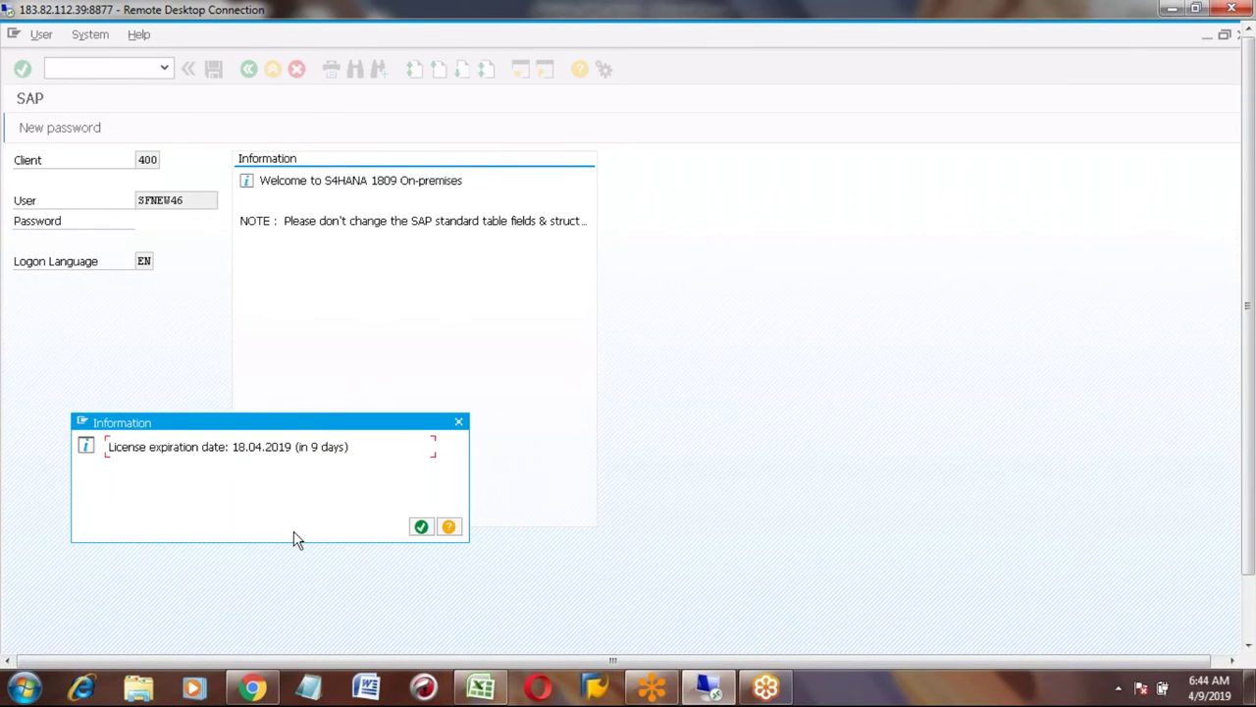
{"action": "key", "text": "Return"}
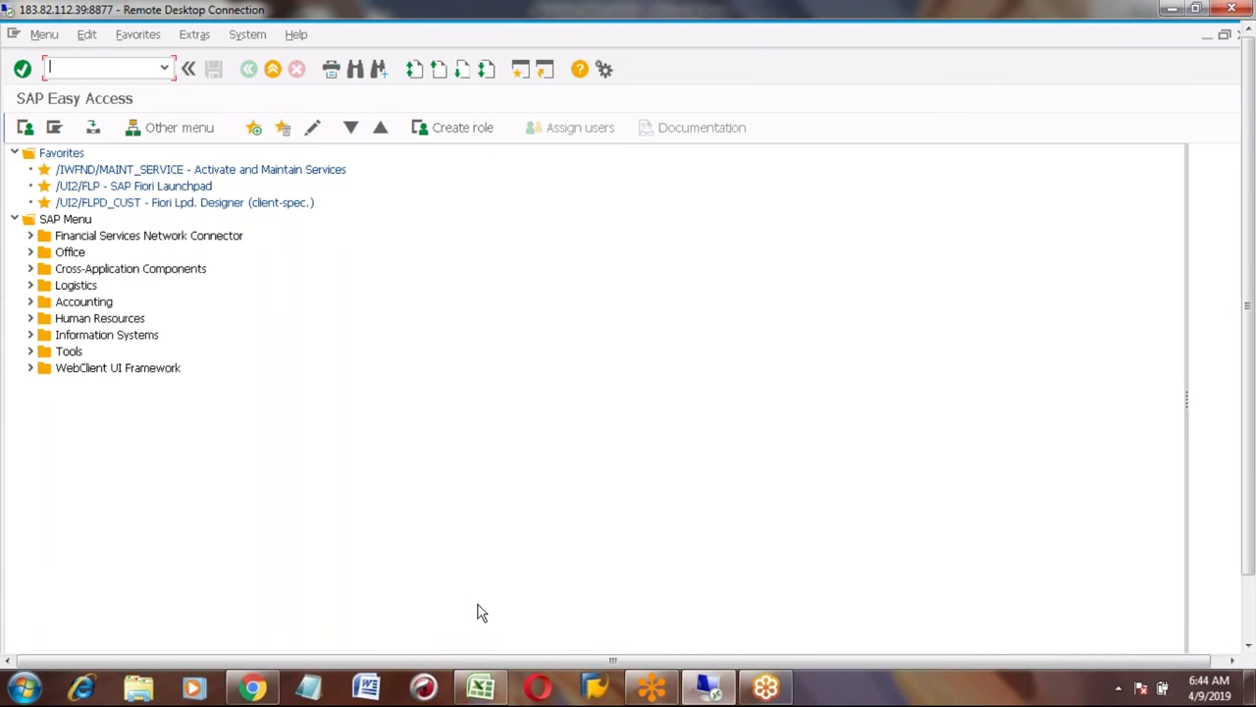
Switch to the S4HANA_MFG_JAMAL workbook in Excel and review the Routing section starting at row 151.
{"action": "left_click", "coordinate": [481, 690]}
{"action": "left_click", "coordinate": [128, 488]}
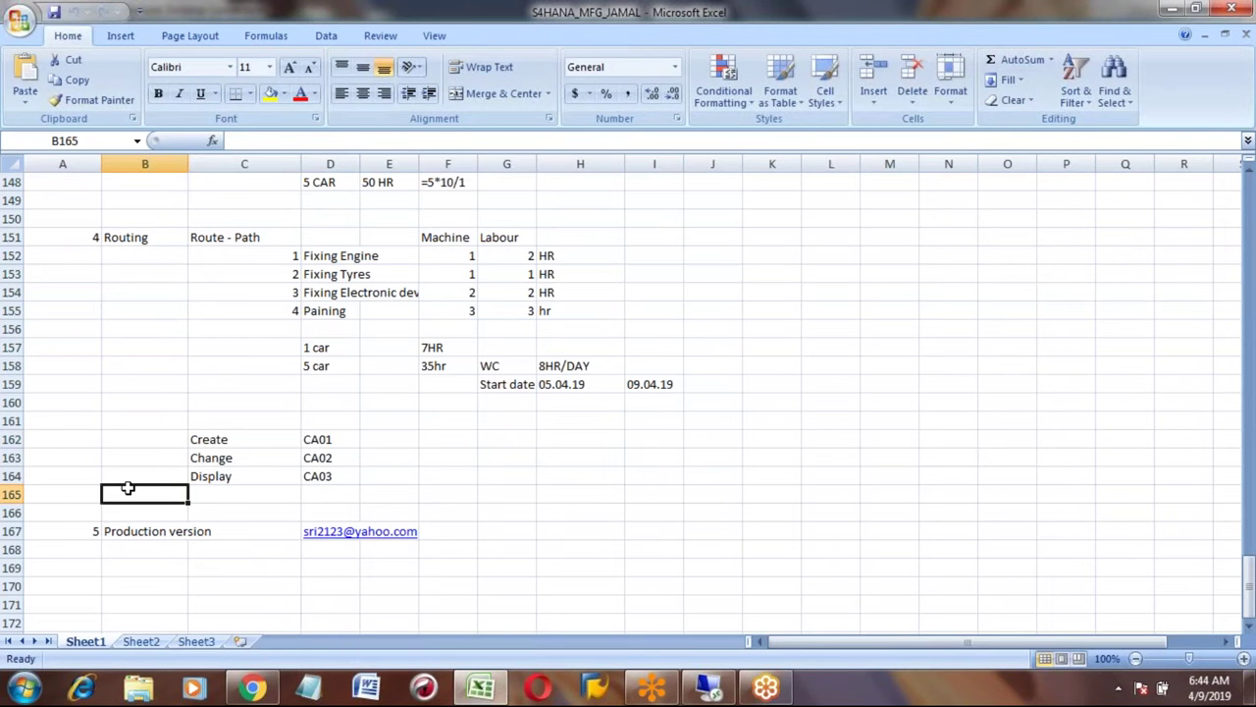
{"action": "key", "text": "Up"}
{"action": "key", "text": "Up"}
{"action": "key", "text": "Up"}
{"action": "key", "text": "Up"}
{"action": "key", "text": "Up"}
{"action": "key", "text": "Up"}
{"action": "key", "text": "Up"}
{"action": "key", "text": "Up"}
{"action": "key", "text": "Up"}
{"action": "key", "text": "Up"}
{"action": "key", "text": "Up"}
{"action": "key", "text": "Up"}
{"action": "key", "text": "Up"}
{"action": "key", "text": "Up"}
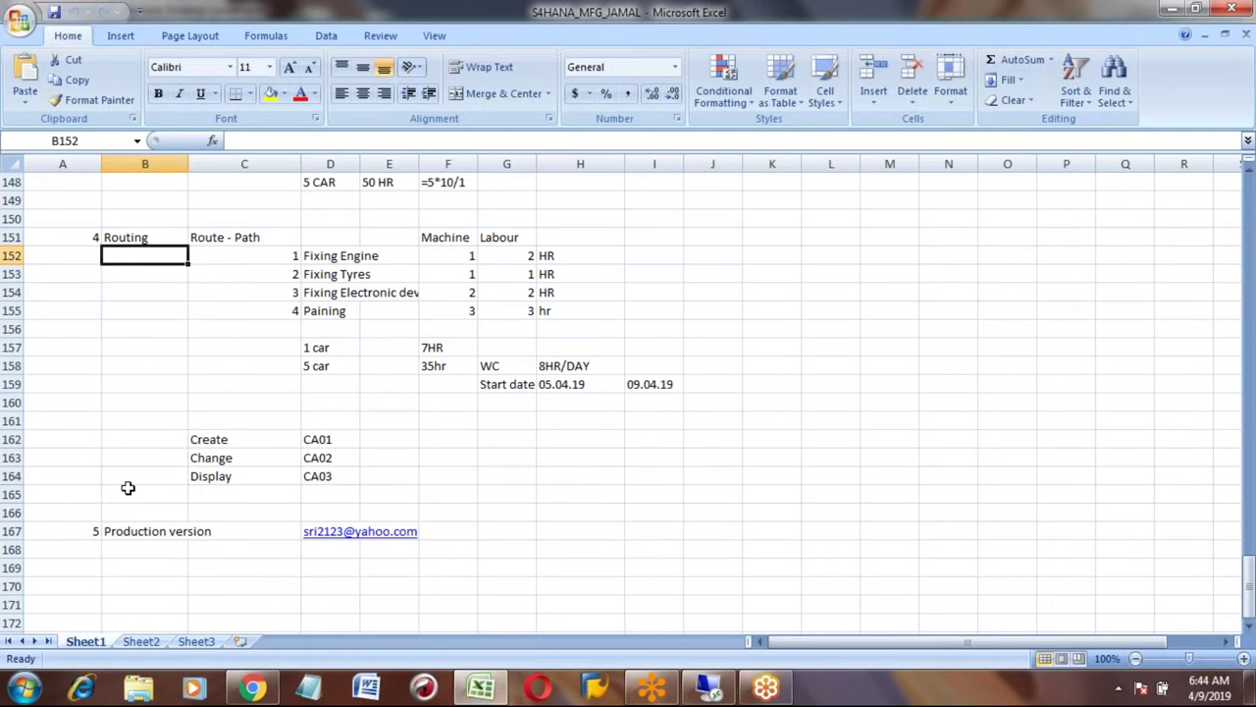
{"action": "key", "text": "shift+Right"}
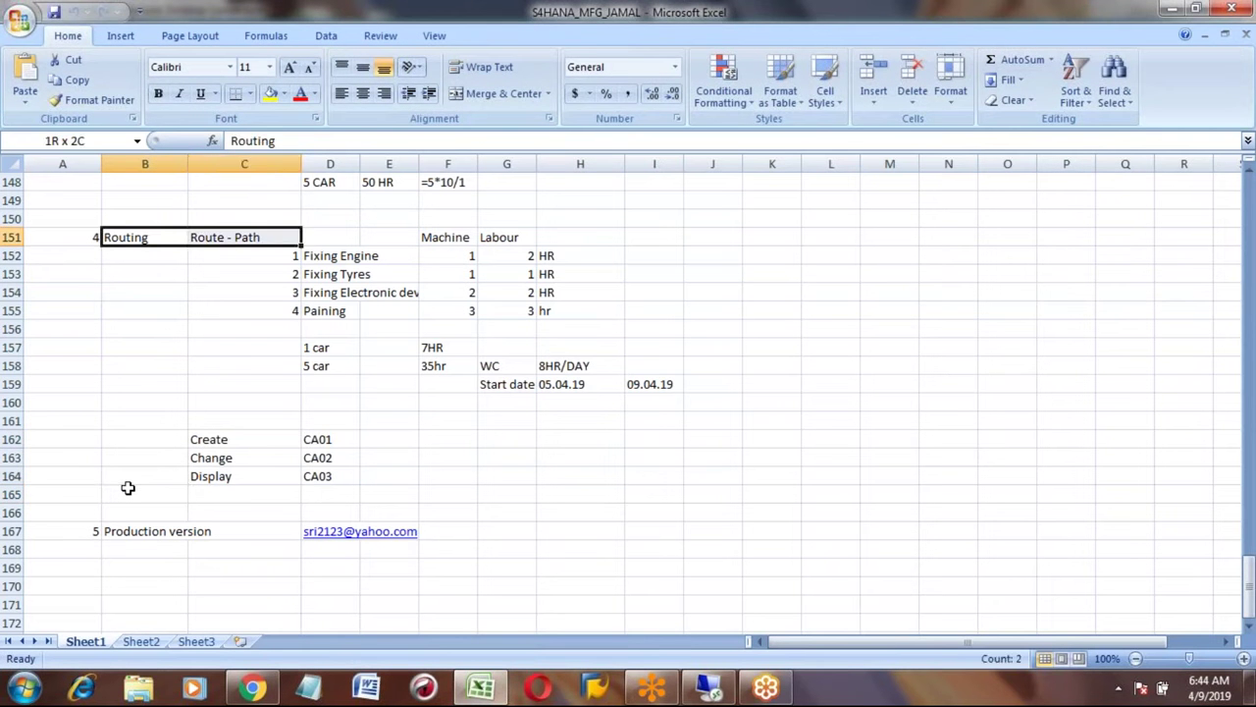
{"action": "key", "text": "shift+Down"}
{"action": "key", "text": "shift+Down"}
{"action": "key", "text": "shift+Down"}
{"action": "key", "text": "shift+Down"}
{"action": "key", "text": "shift+Down"}
{"action": "key", "text": "shift+Down"}
{"action": "key", "text": "shift+Down"}
{"action": "key", "text": "shift+Down"}
{"action": "key", "text": "shift+Down"}
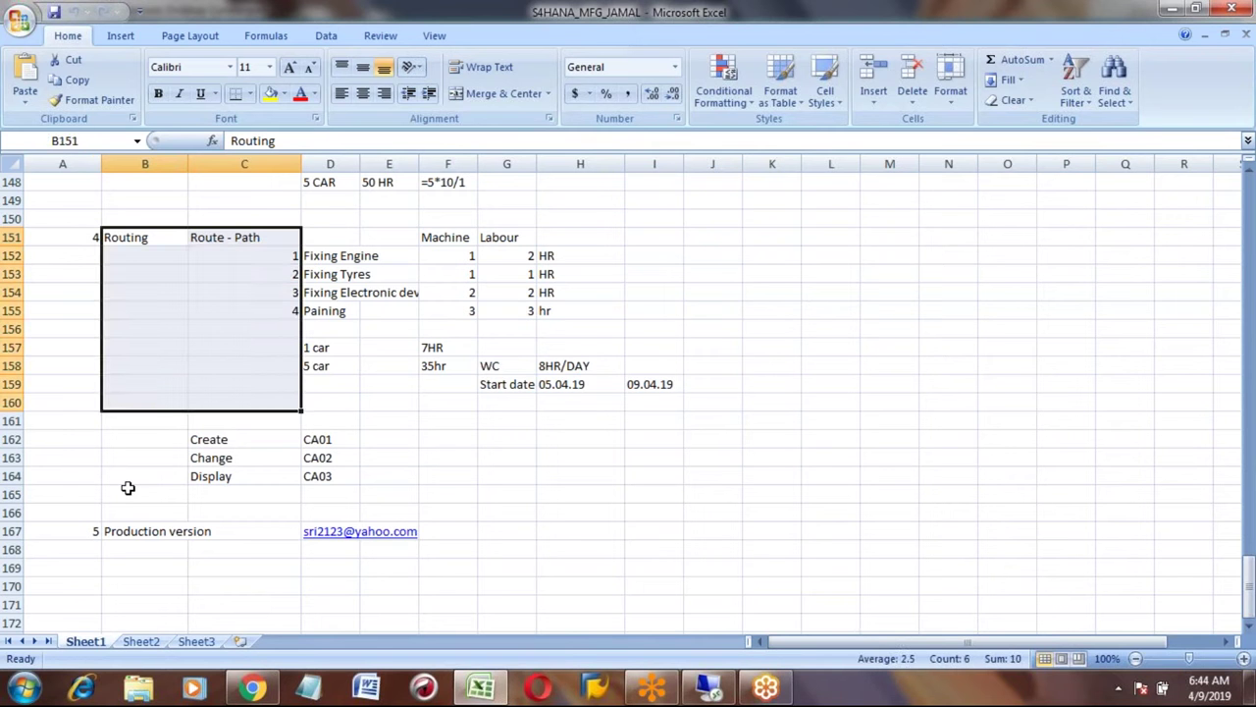
Enter "S4 HANA" in cell C168, beneath the Production version heading.
{"action": "left_click", "coordinate": [115, 527]}
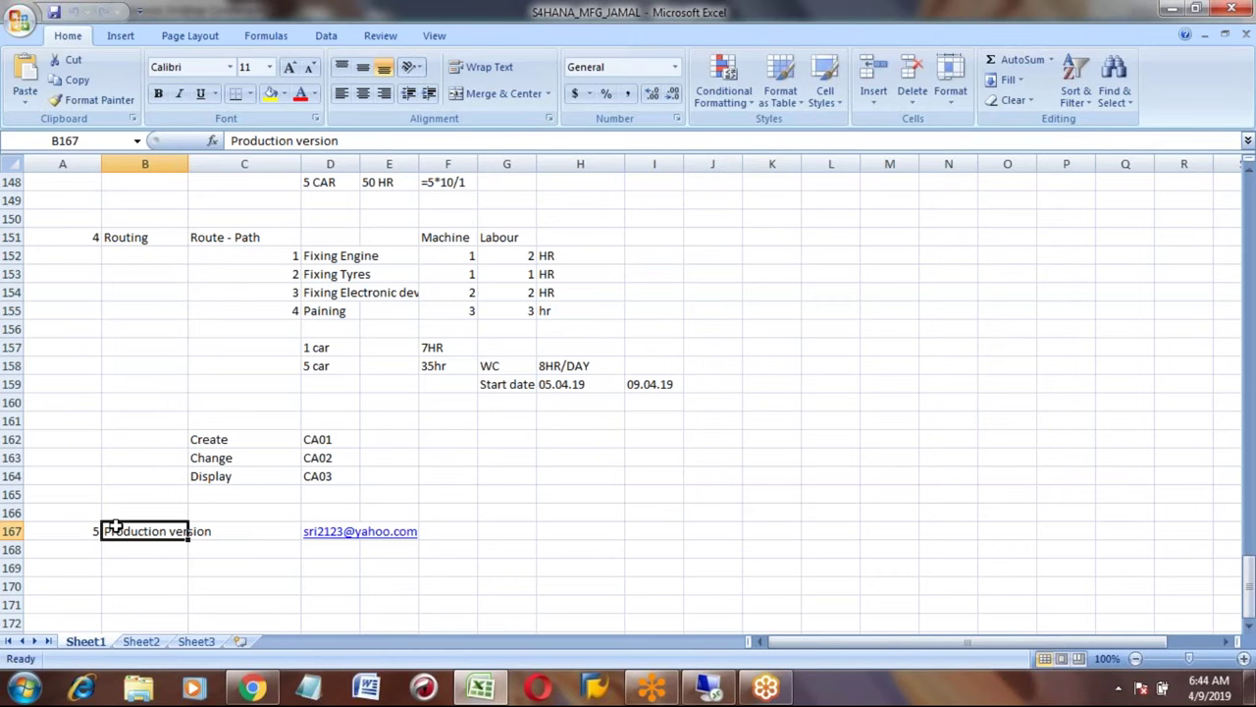
{"action": "key", "text": "Return"}
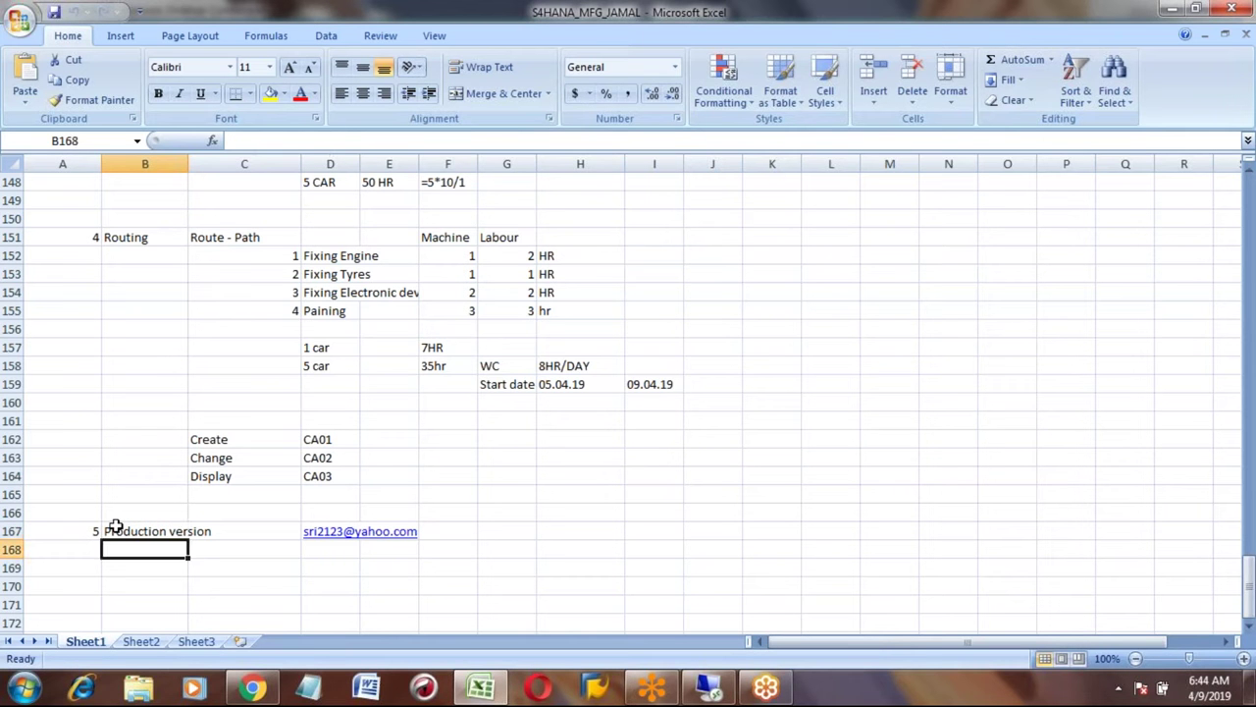
{"action": "key", "text": "Right"}
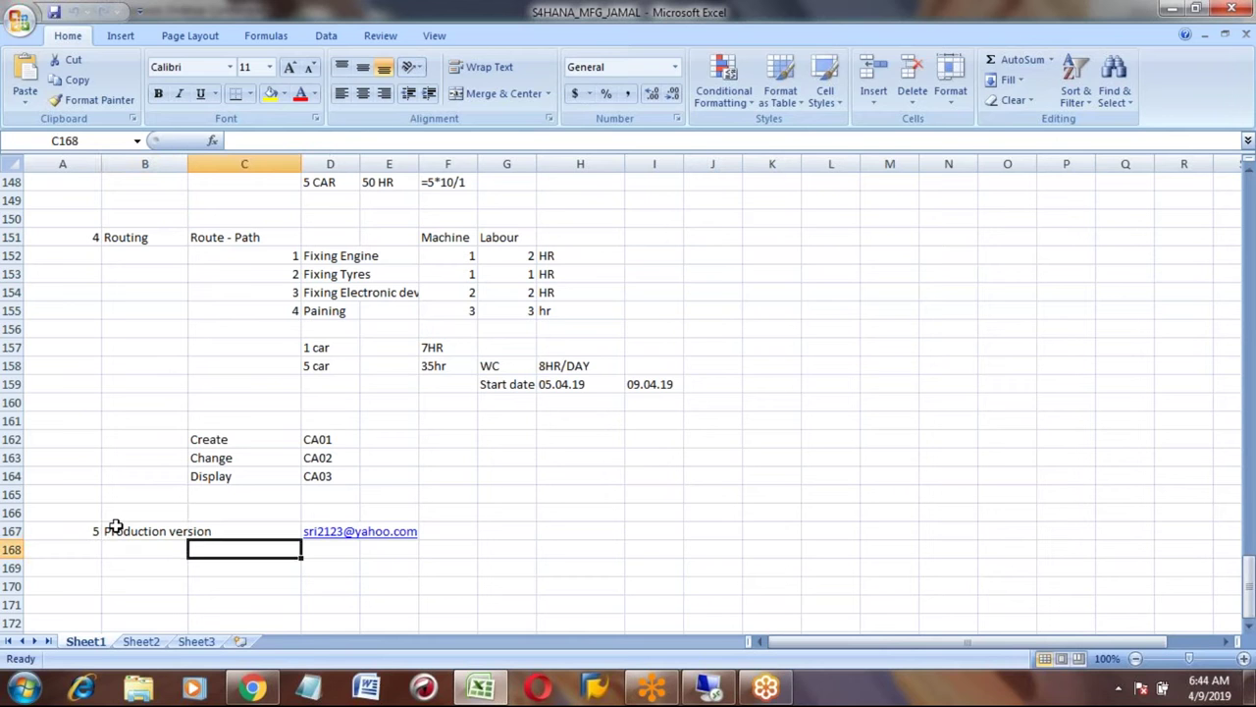
{"action": "type", "text": "S4 HANA"}
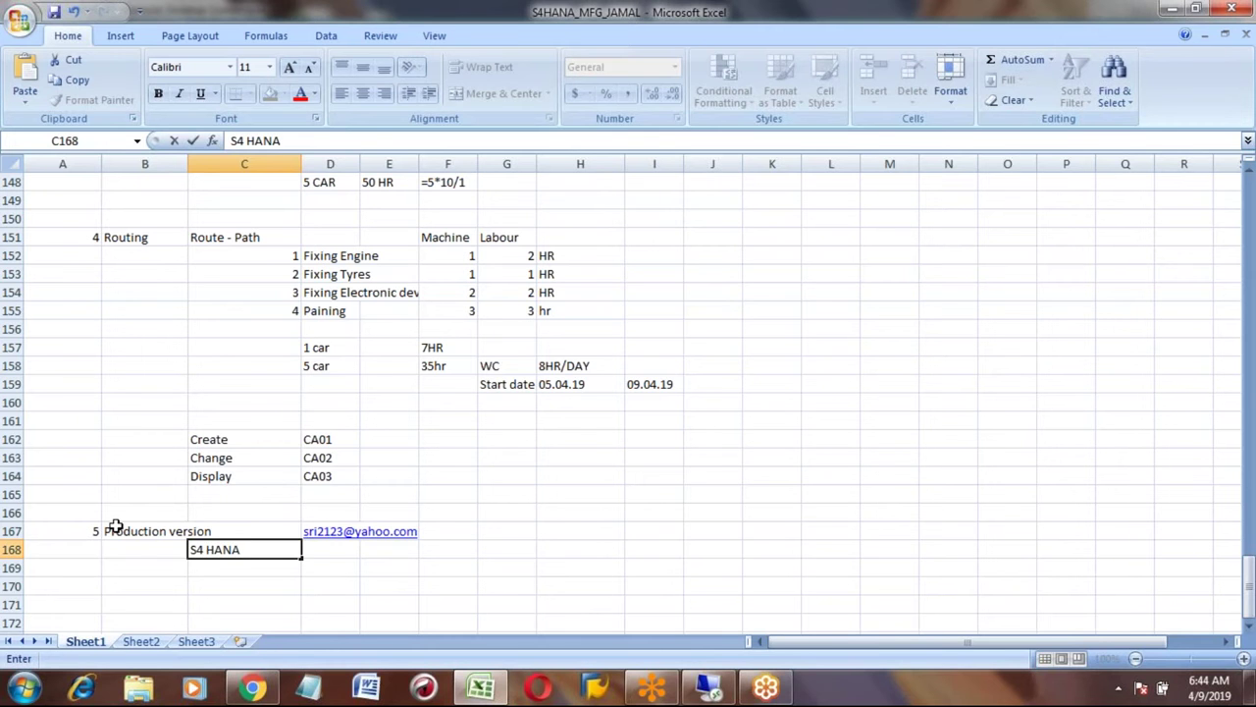
{"action": "key", "text": "Return"}
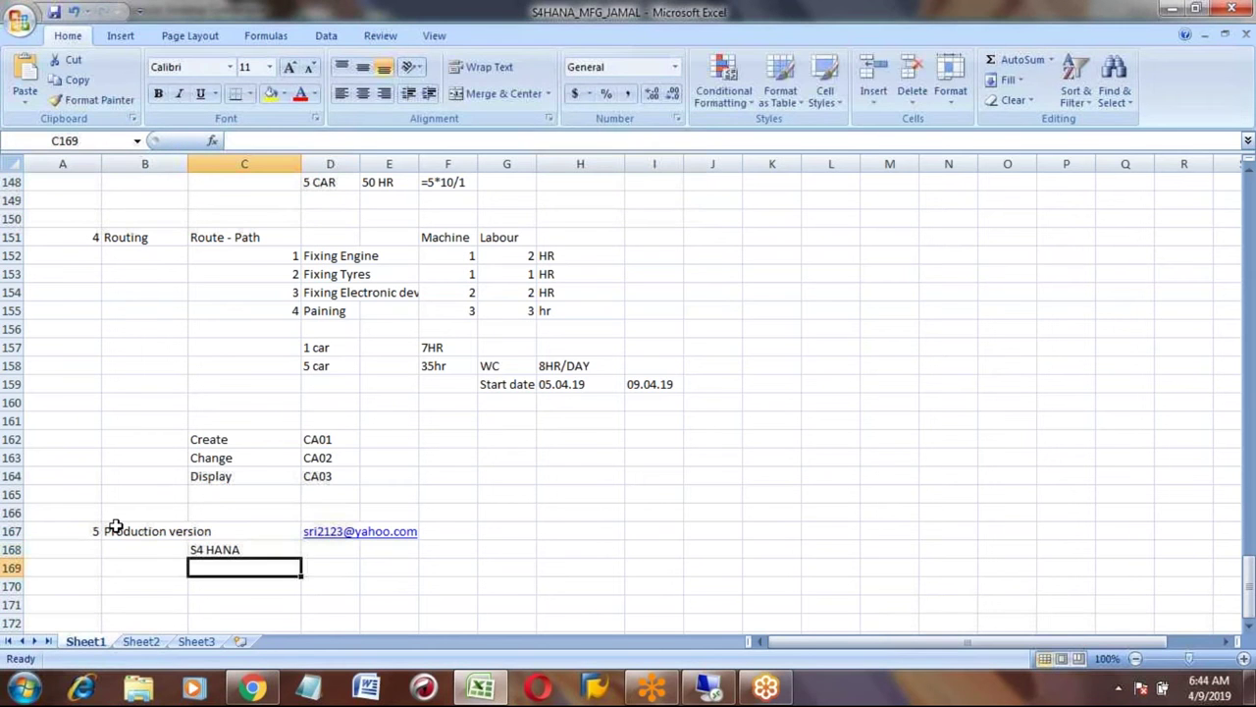
{"action": "key", "text": "Up"}
{"action": "key", "text": "Up"}
{"action": "left_click", "coordinate": [106, 527]}
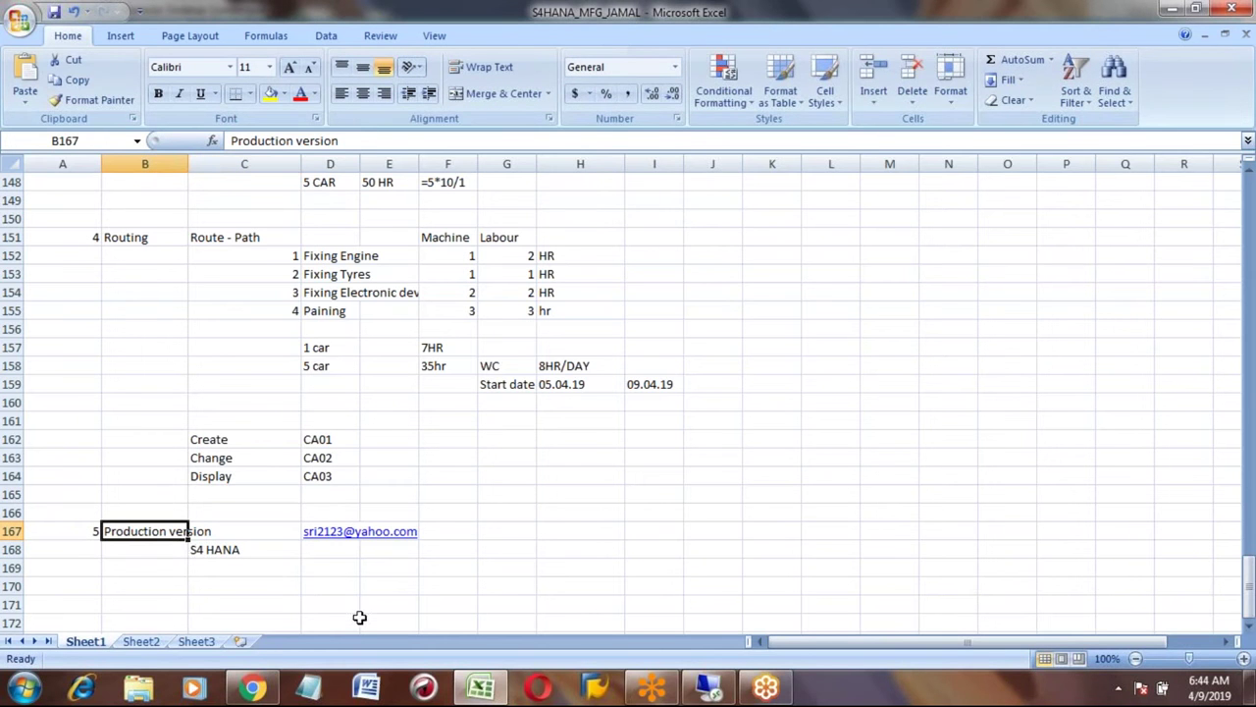
{"action": "key", "text": "Down"}
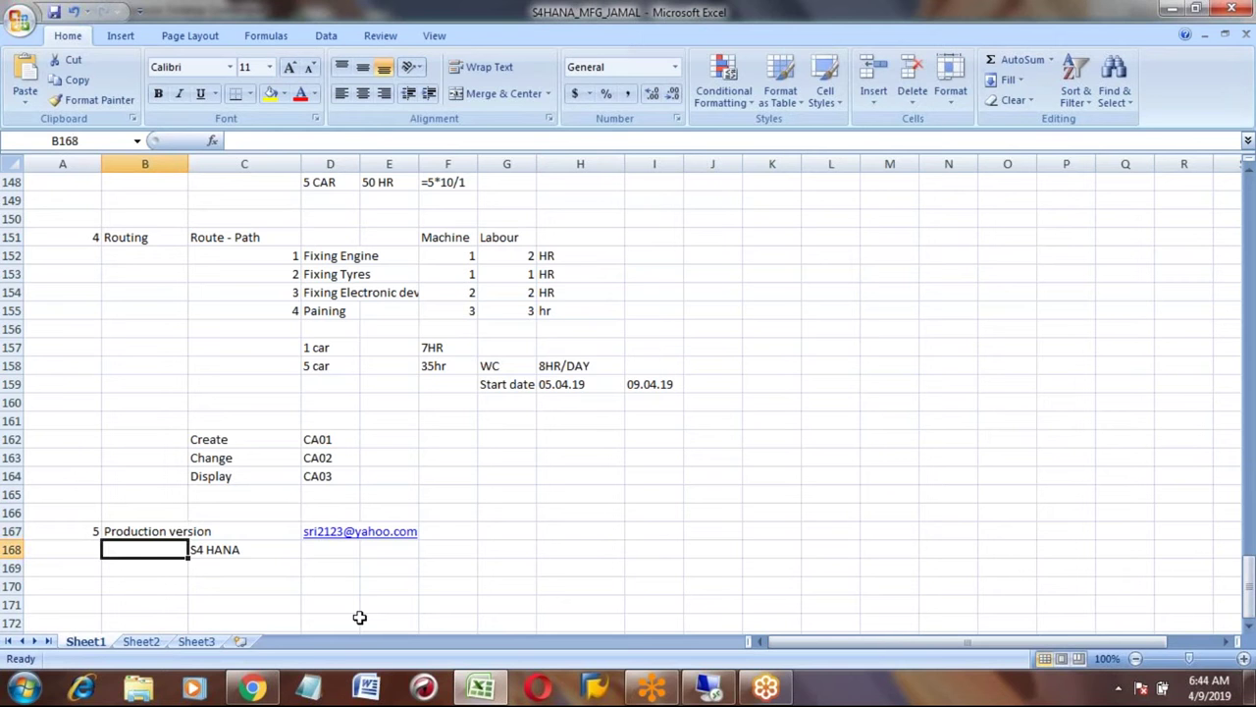
{"action": "key", "text": "Up"}
{"action": "key", "text": "Down"}
Add a numbered item under Production version, with 1 in C170 and "BOM+ROUTING" in D170.
{"action": "key", "text": "Right"}
{"action": "key", "text": "Down"}
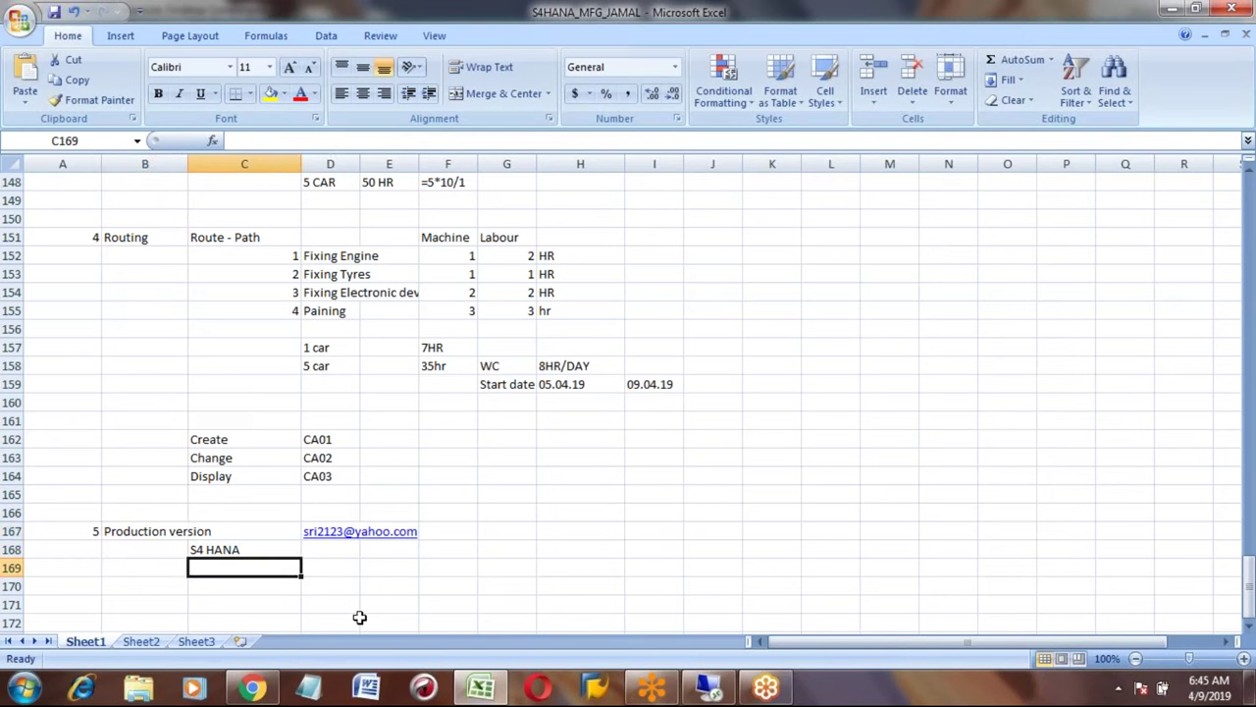
{"action": "key", "text": "Down"}
{"action": "key", "text": "Down"}
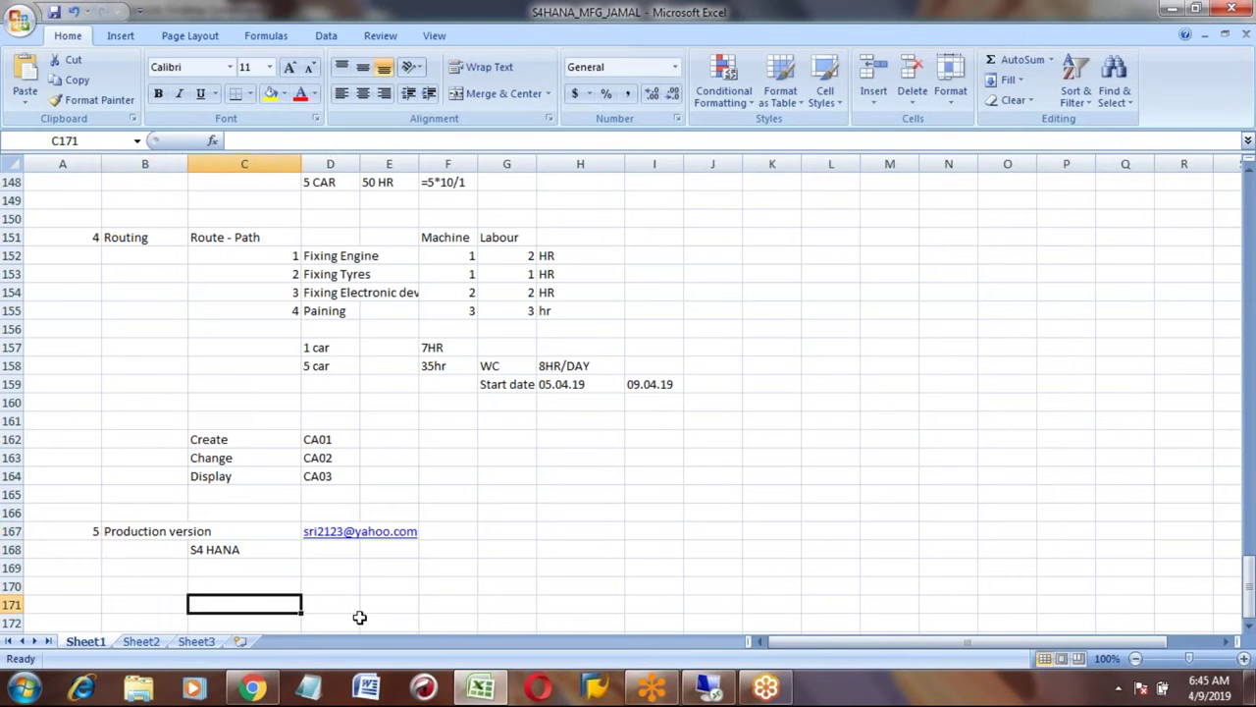
{"action": "key", "text": "Down"}
{"action": "key", "text": "Down"}
{"action": "key", "text": "Up"}
{"action": "key", "text": "Up"}
{"action": "key", "text": "Up"}
{"action": "key", "text": "Up"}
{"action": "key", "text": "Down"}
{"action": "type", "text": "1"}
{"action": "key", "text": "Tab"}
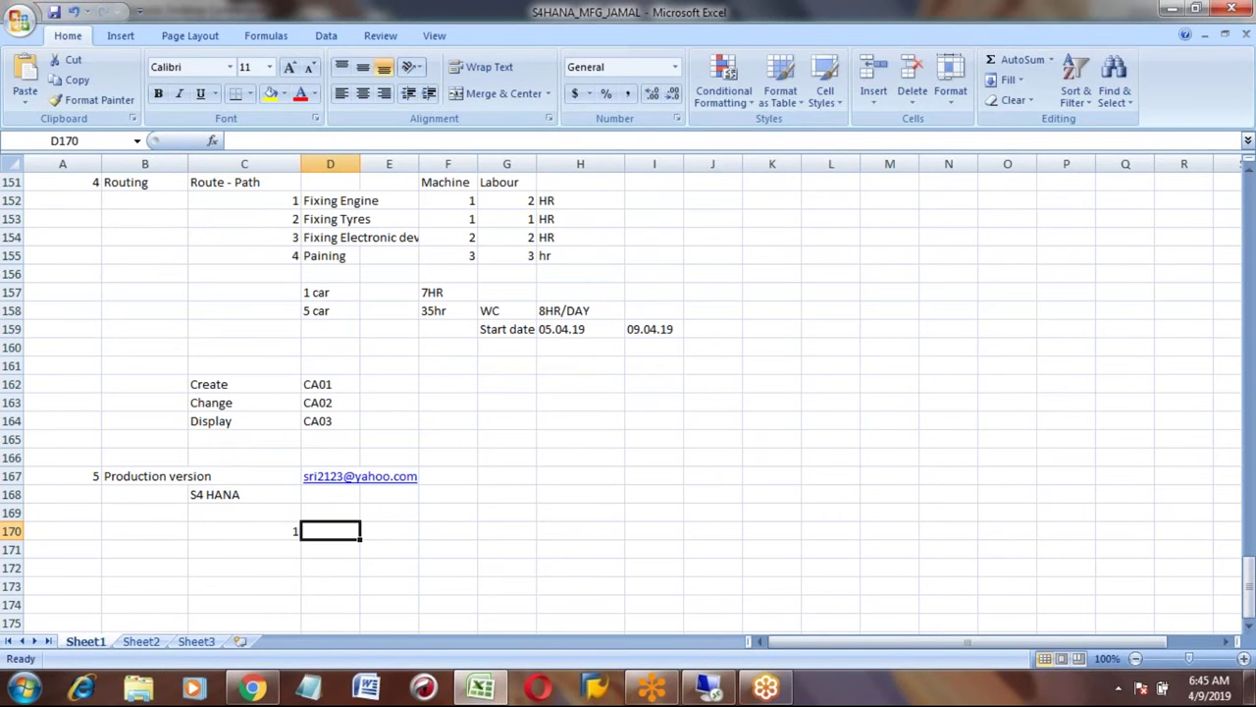
{"action": "type", "text": "BOM"}
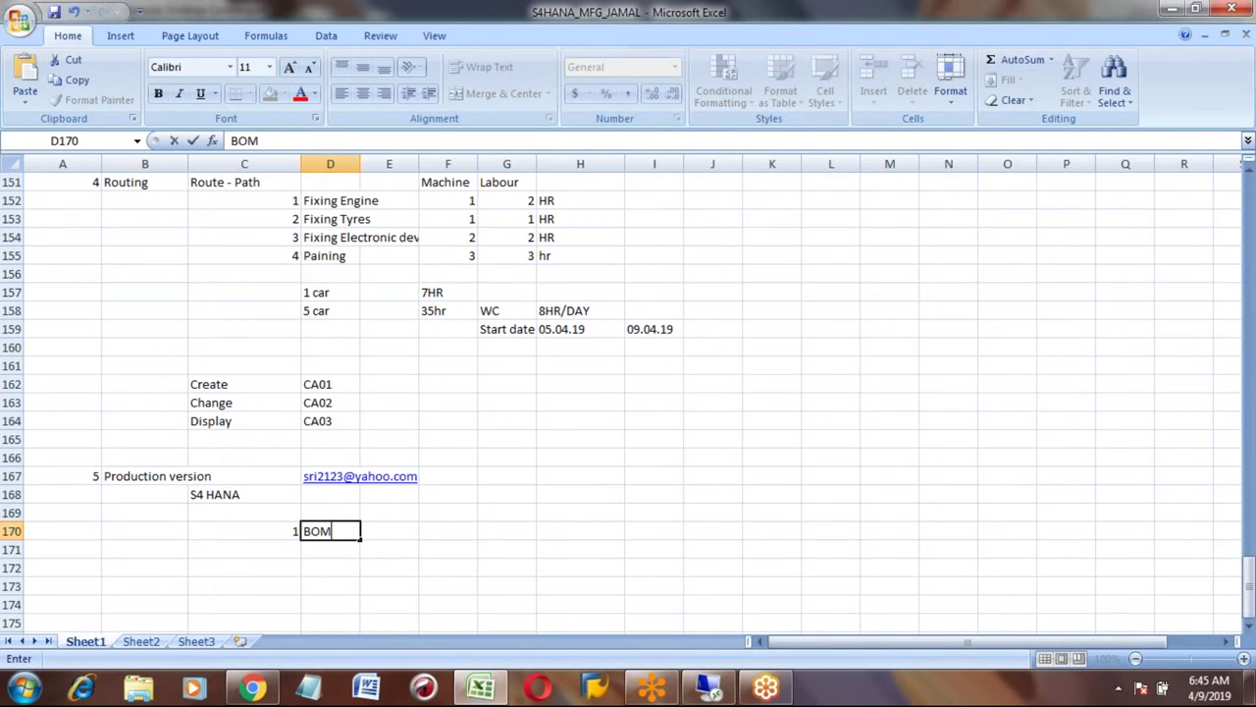
{"action": "type", "text": "+ROUTING"}
{"action": "key", "text": "Return"}
{"action": "key", "text": "Up"}
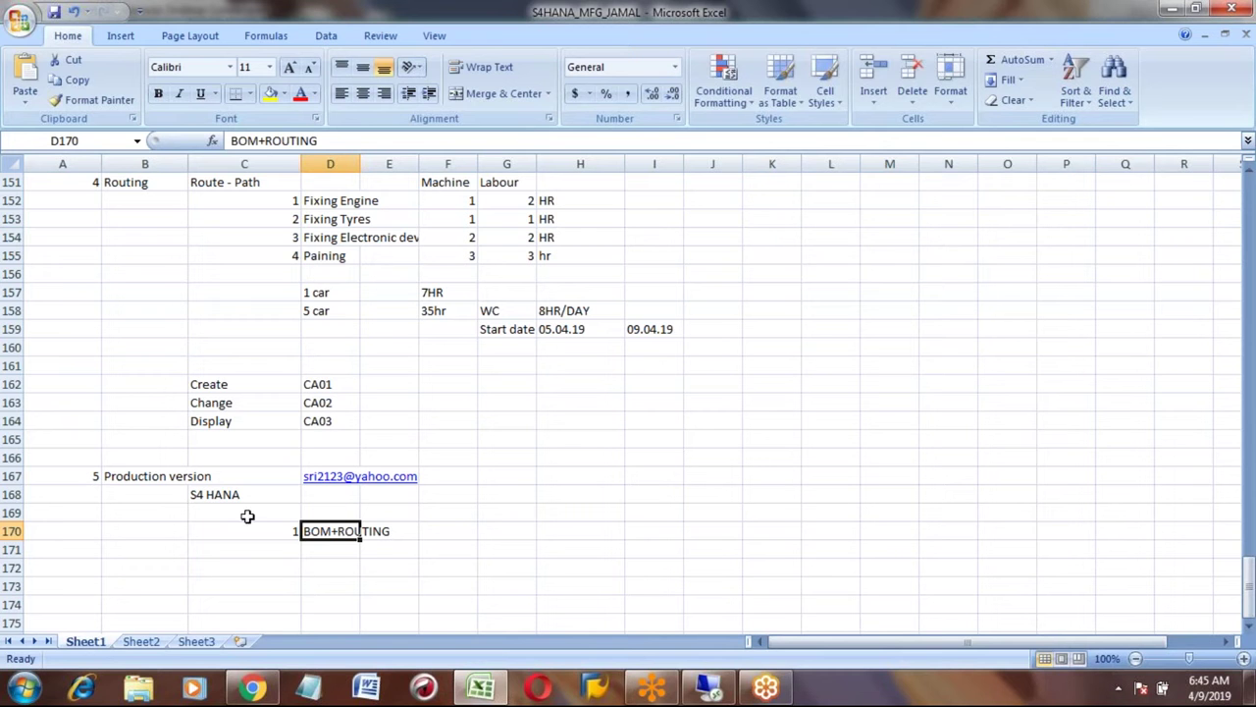
Record the creation transaction for the production version, with "Create" in C172 and "MM02" in D172.
{"action": "left_click", "coordinate": [150, 477]}
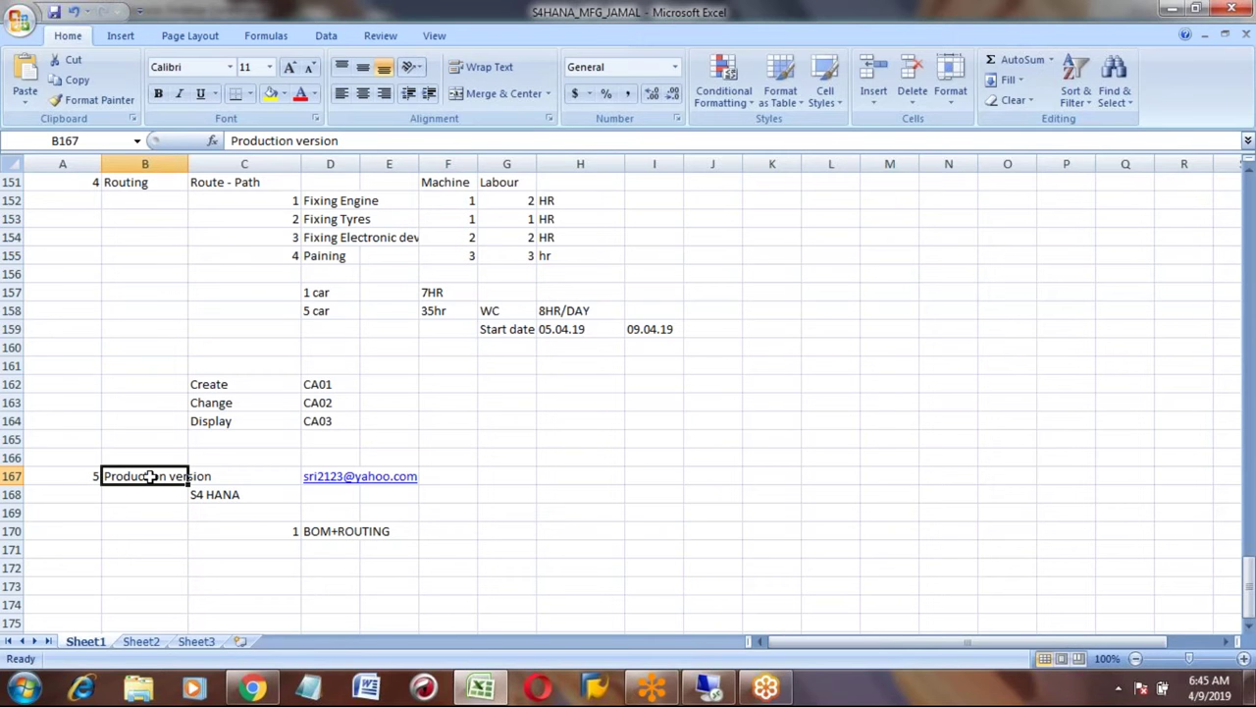
{"action": "key", "text": "Down"}
{"action": "key", "text": "Down"}
{"action": "key", "text": "Down"}
{"action": "key", "text": "Down"}
{"action": "key", "text": "Right"}
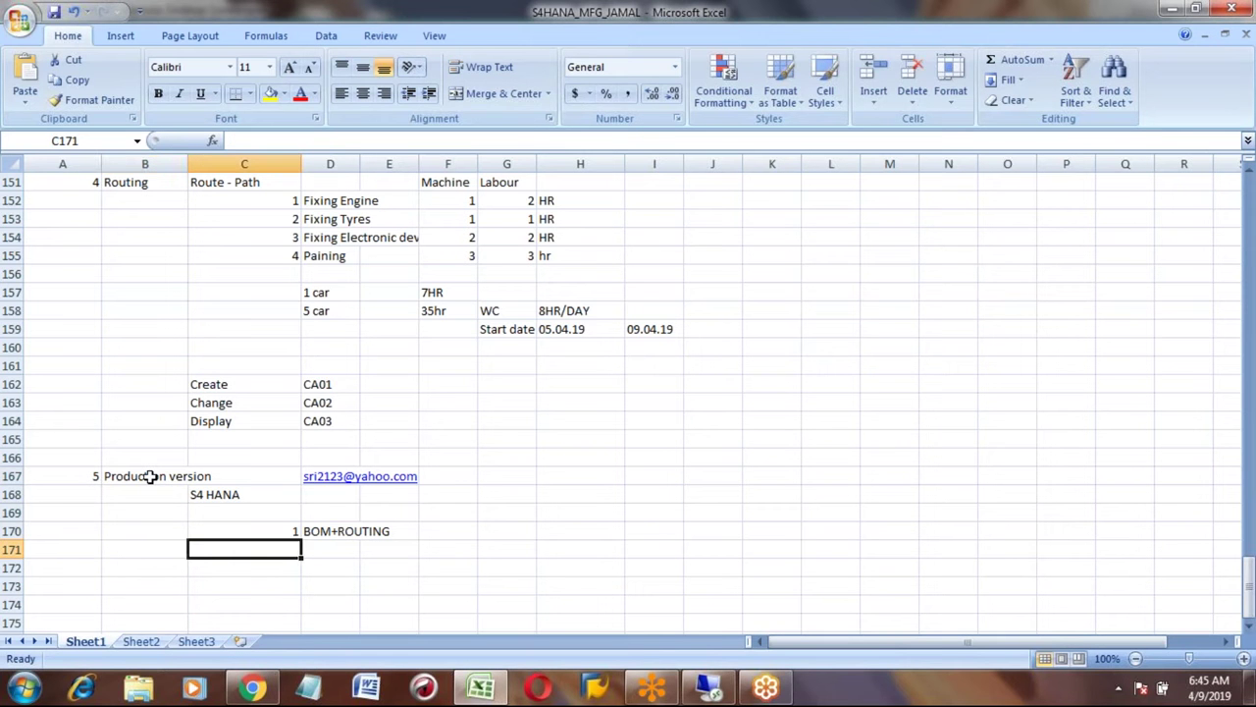
{"action": "key", "text": "Down"}
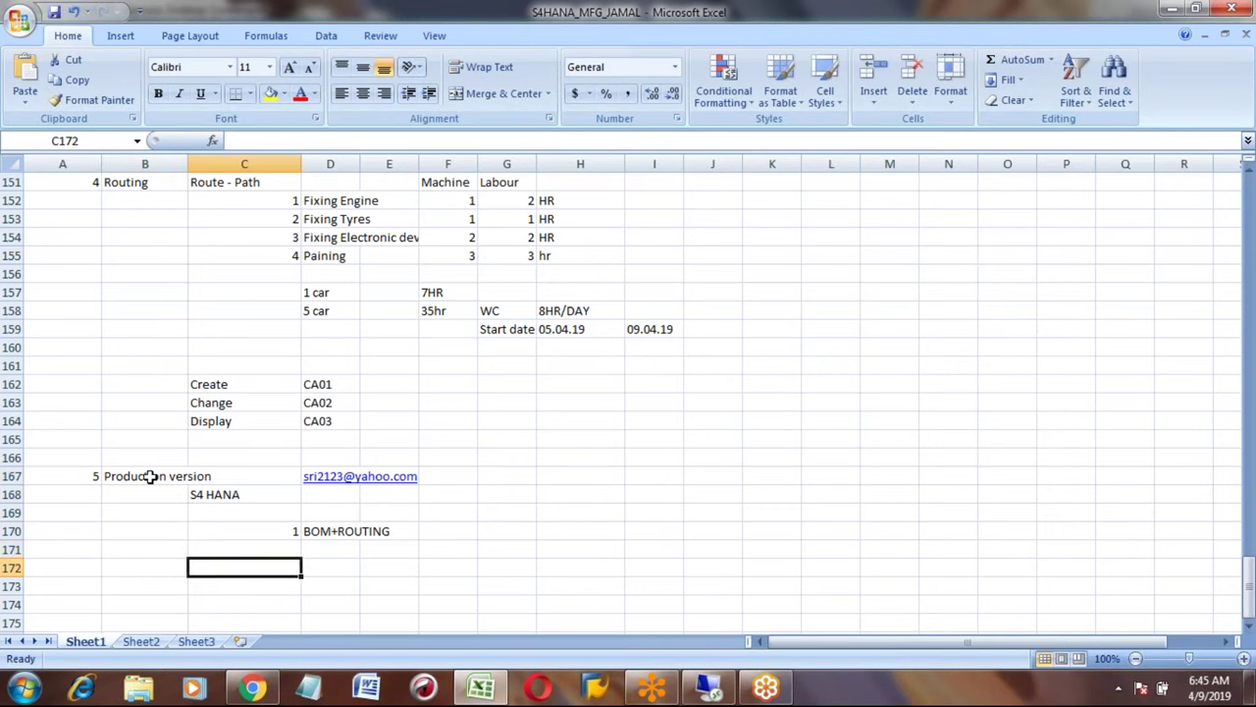
{"action": "type", "text": "Create"}
{"action": "key", "text": "Tab"}
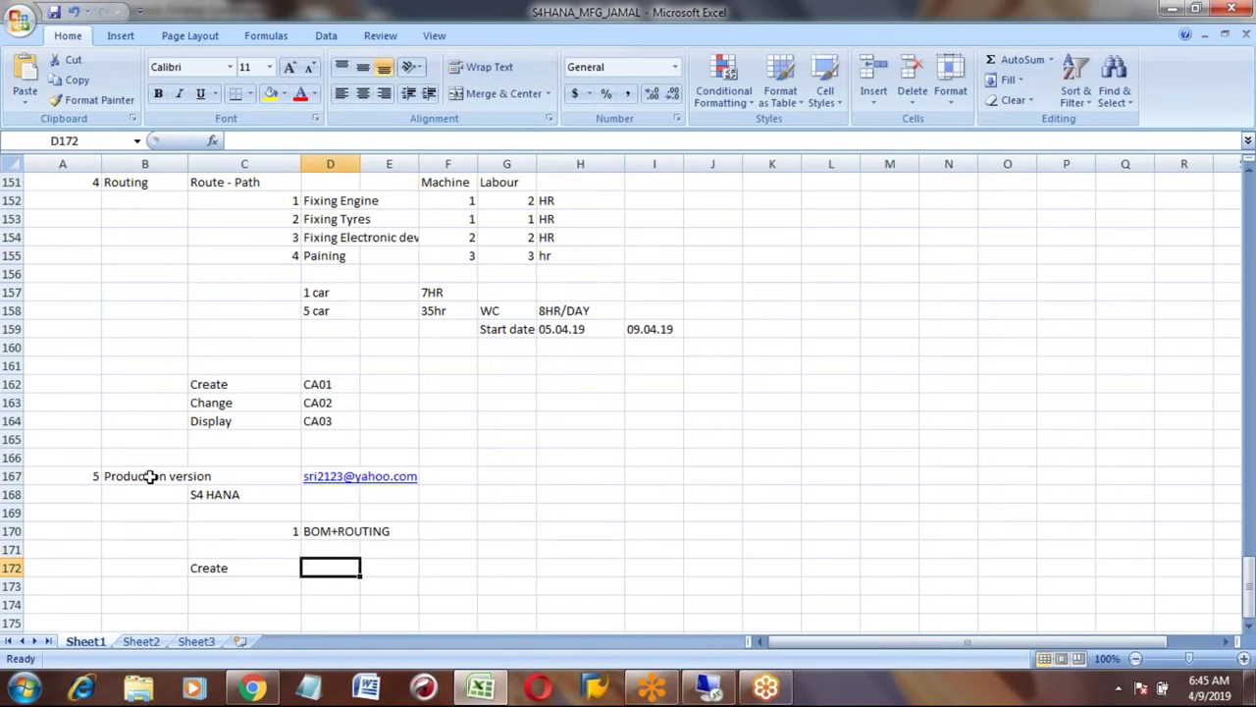
{"action": "type", "text": "MM02"}
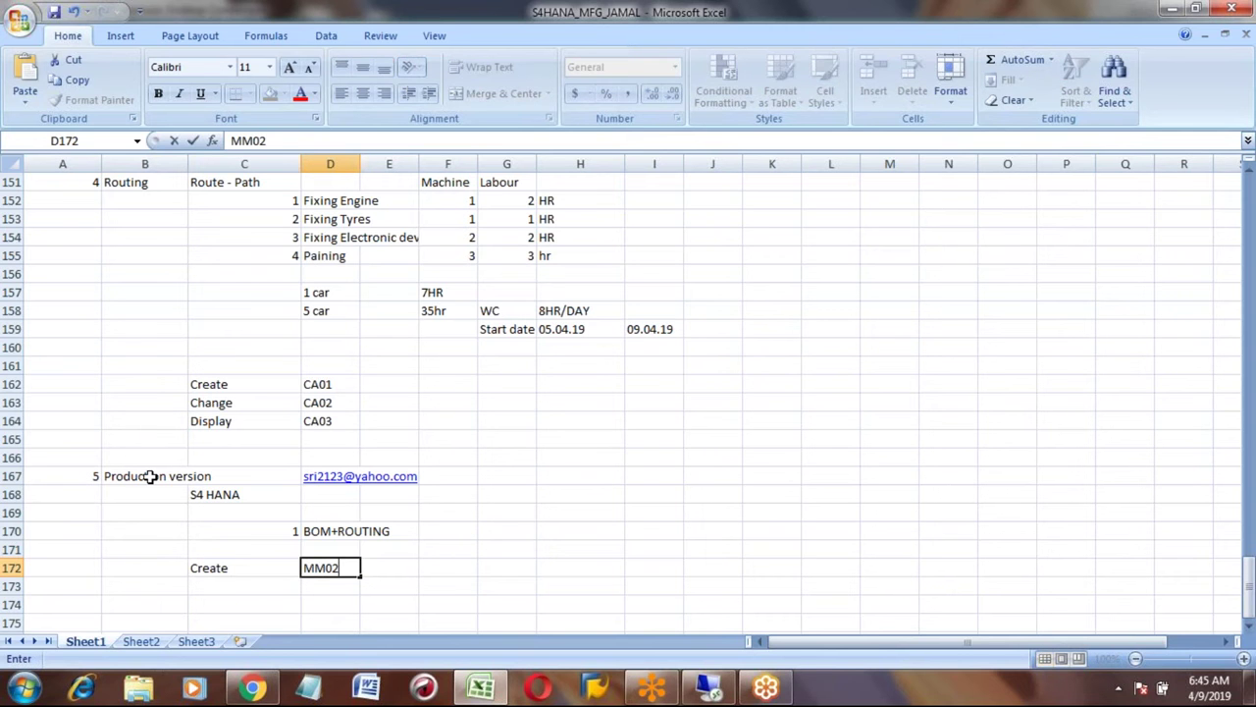
{"action": "key", "text": "ctrl+Return"}
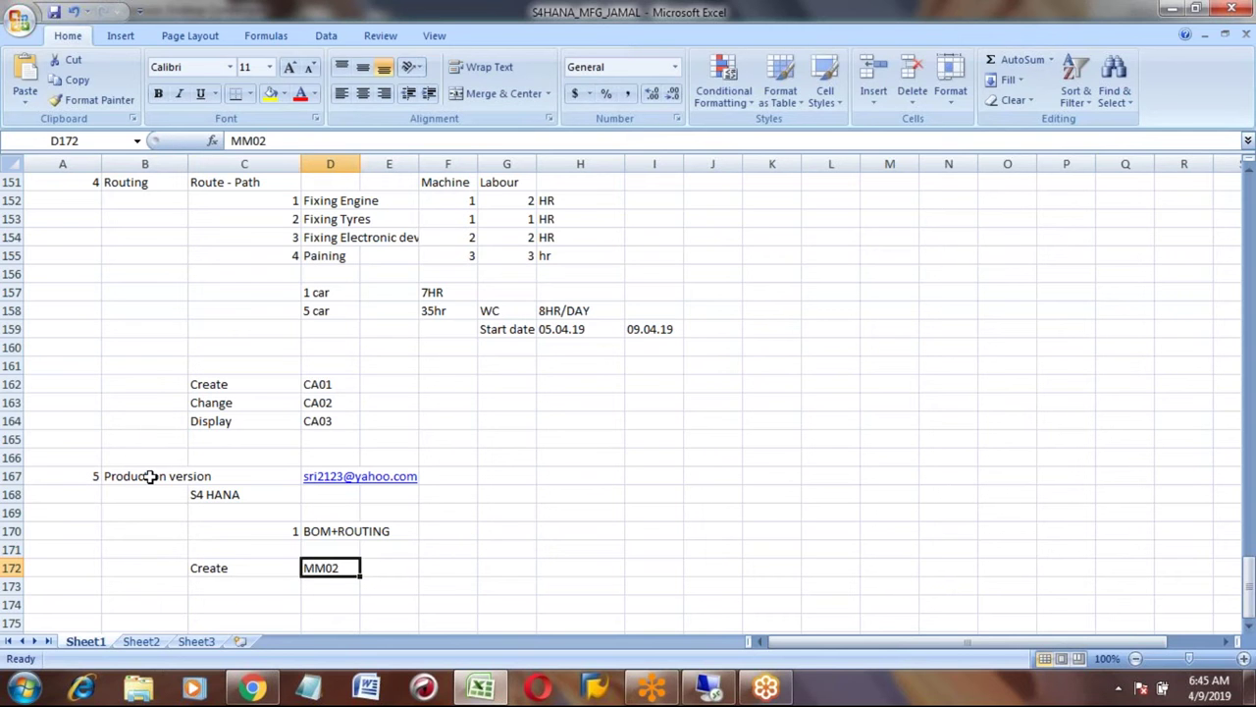
Extend the label in cell C172 to read "Create / Change".
{"action": "key", "text": "Left"}
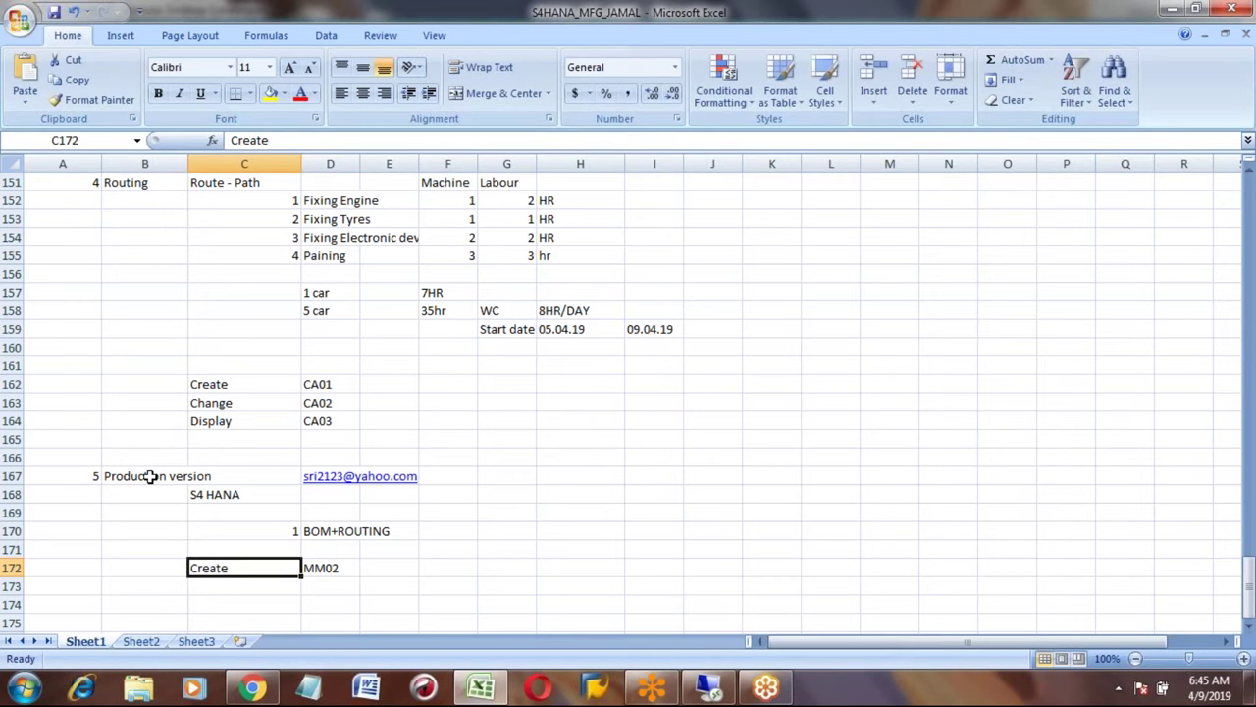
{"action": "left_click", "coordinate": [297, 141]}
{"action": "type", "text": "/ cHA"}
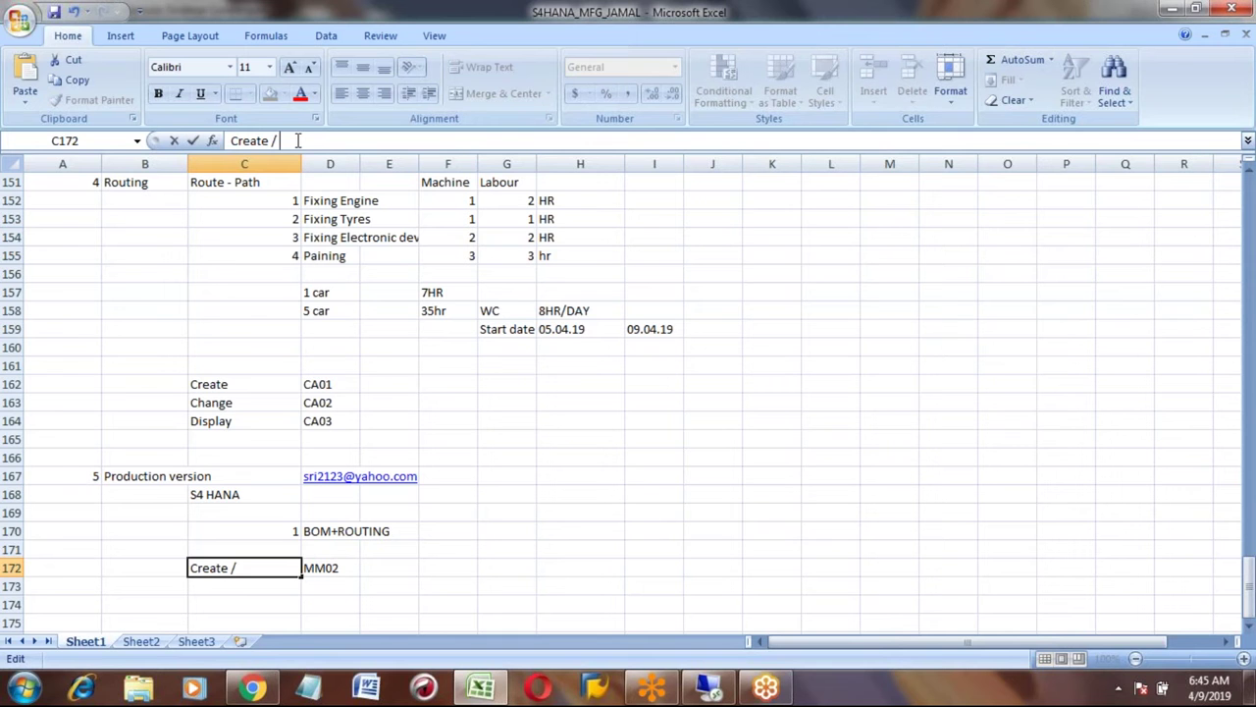
{"action": "key", "text": "BackSpace"}
{"action": "key", "text": "BackSpace"}
{"action": "key", "text": "BackSpace"}
{"action": "type", "text": "Change"}
{"action": "key", "text": "ctrl+Return"}
{"action": "key", "text": "Return"}
{"action": "key", "text": "Up"}
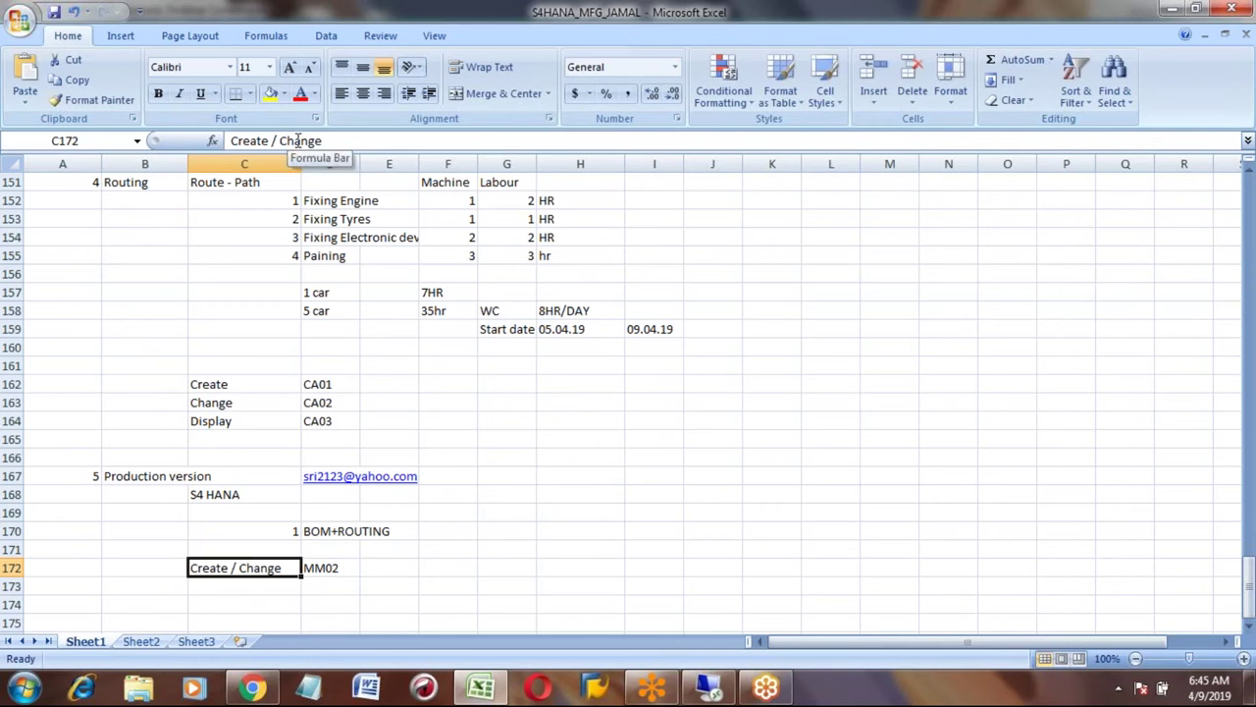
Enter the transaction code C223 in cell E172 and highlight the cell with a yellow fill.
{"action": "key", "text": "Down"}
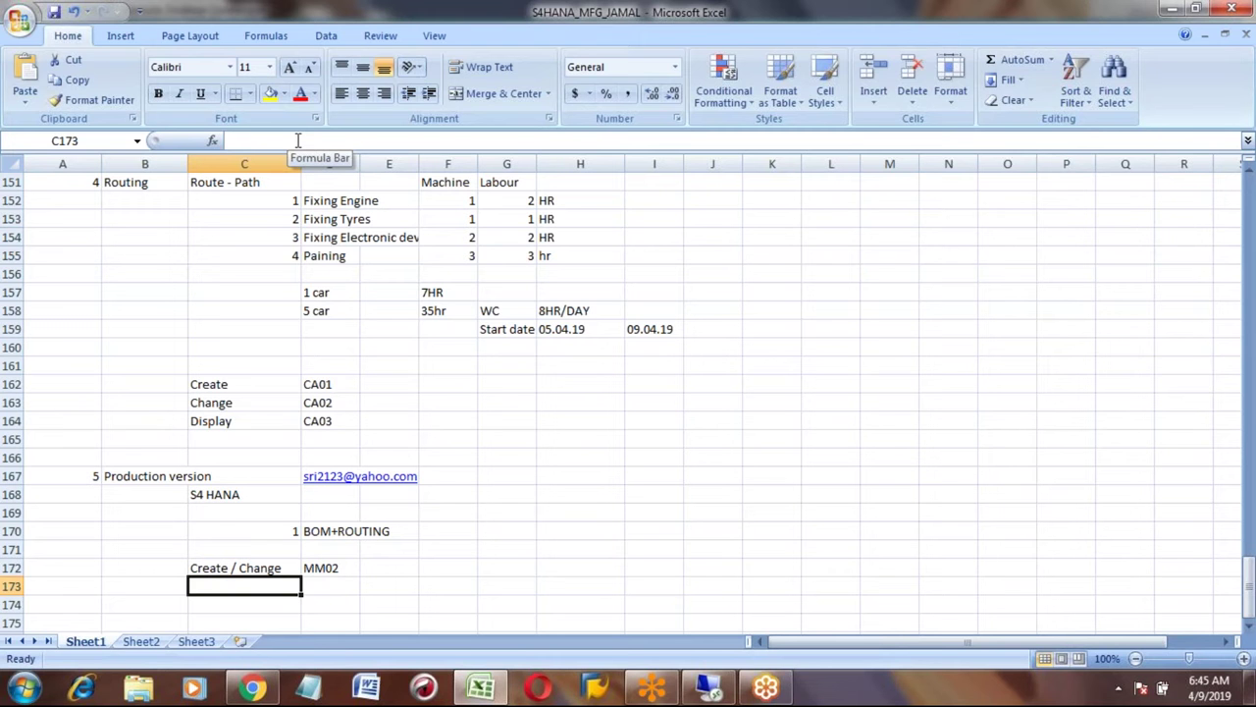
{"action": "key", "text": "Up"}
{"action": "key", "text": "Right"}
{"action": "key", "text": "Right"}
{"action": "type", "text": "C"}
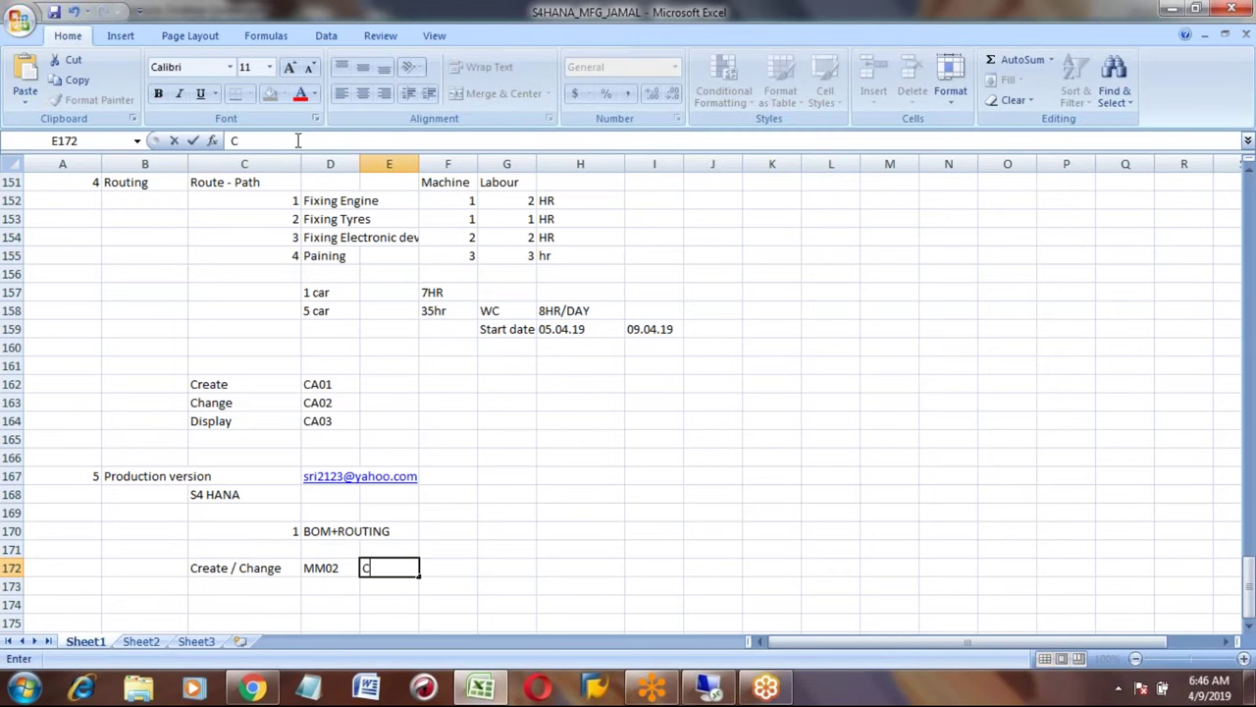
{"action": "type", "text": "223"}
{"action": "key", "text": "ctrl+Return"}
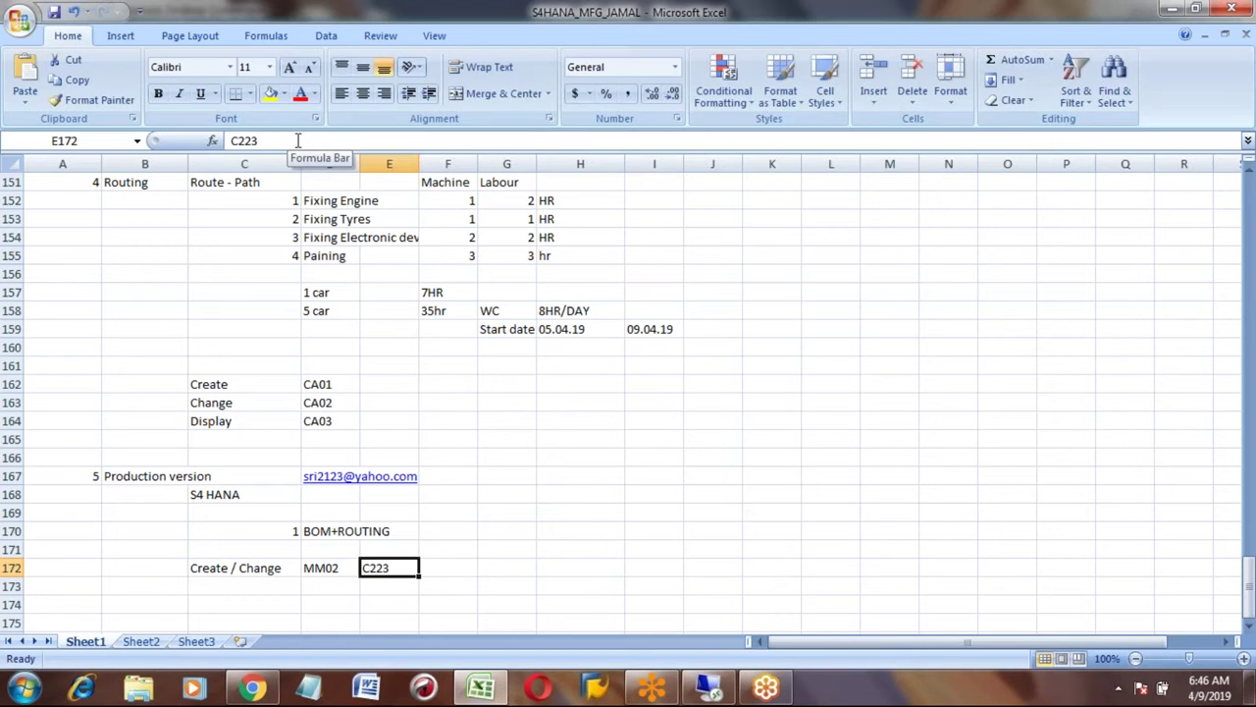
{"action": "left_click", "coordinate": [272, 96]}
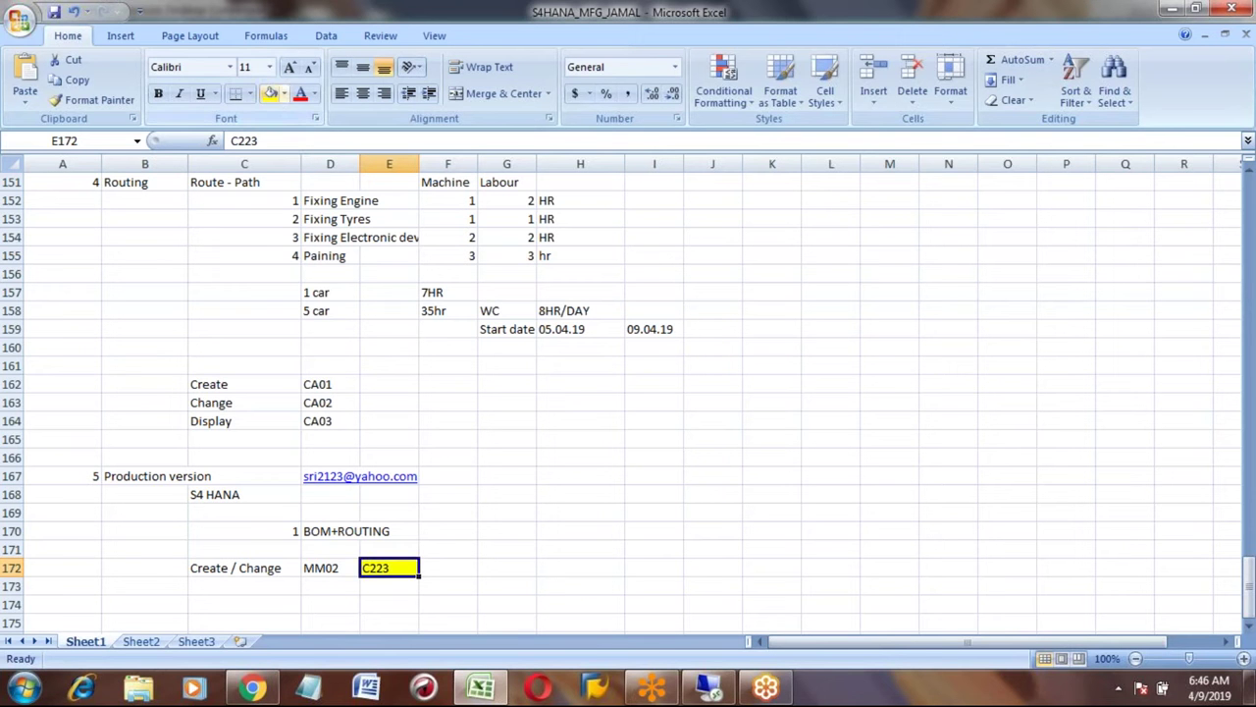
{"action": "key", "text": "Left"}
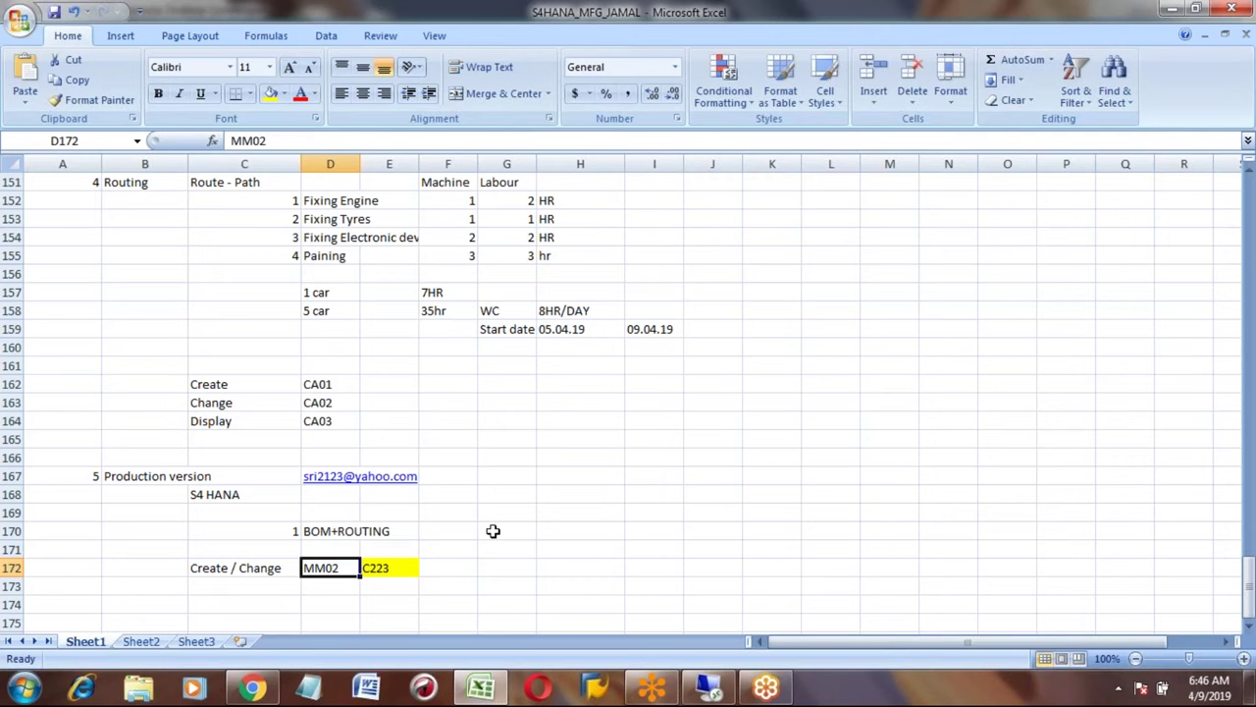
{"action": "key", "text": "Down"}
{"action": "key", "text": "Down"}
{"action": "key", "text": "Down"}
{"action": "key", "text": "Down"}
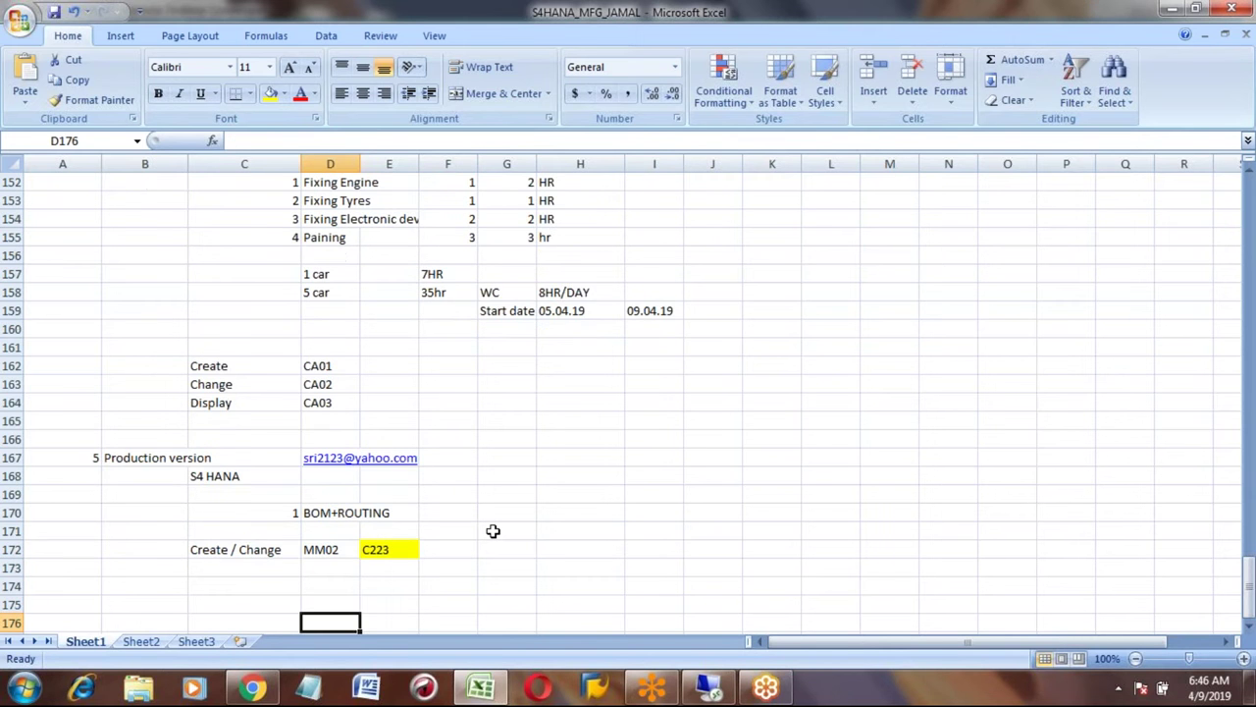
{"action": "scroll", "coordinate": [492, 531], "scroll_direction": "down", "scroll_amount": 2}
{"action": "left_click", "coordinate": [328, 547]}
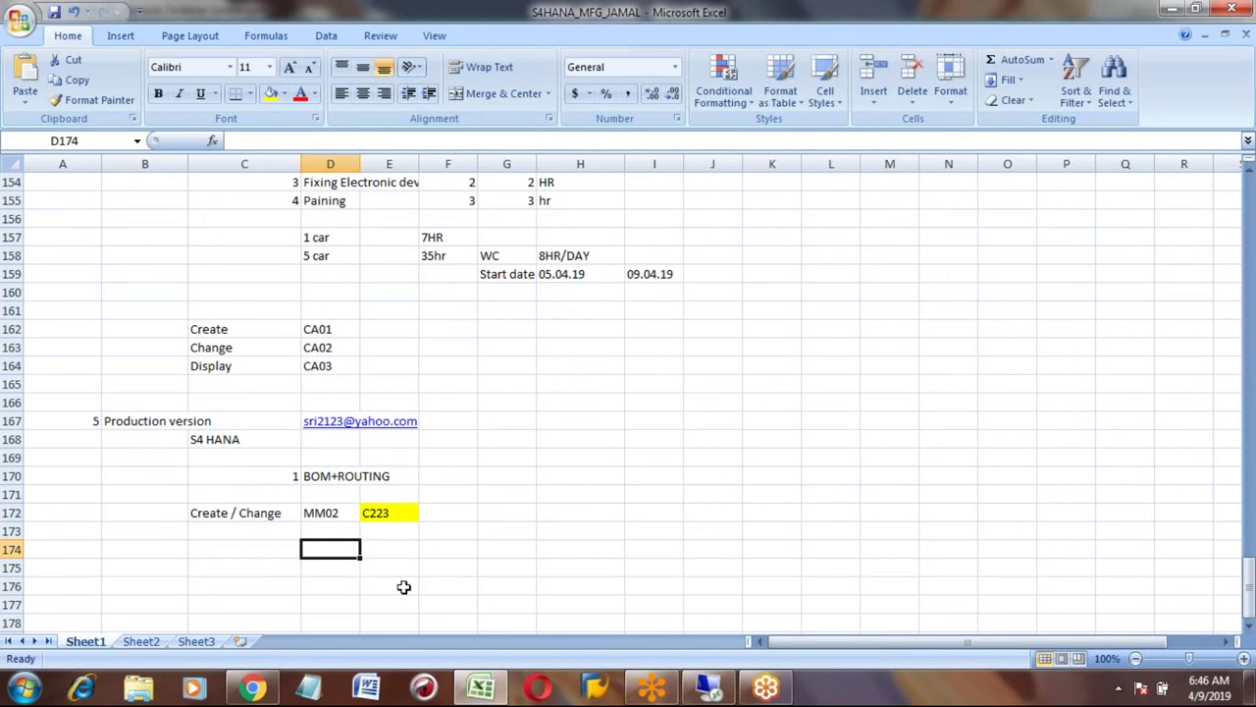
Switch to the SAP remote desktop session and start transaction MM02 for the material HONDA_CAR.
{"action": "left_click", "coordinate": [712, 691]}
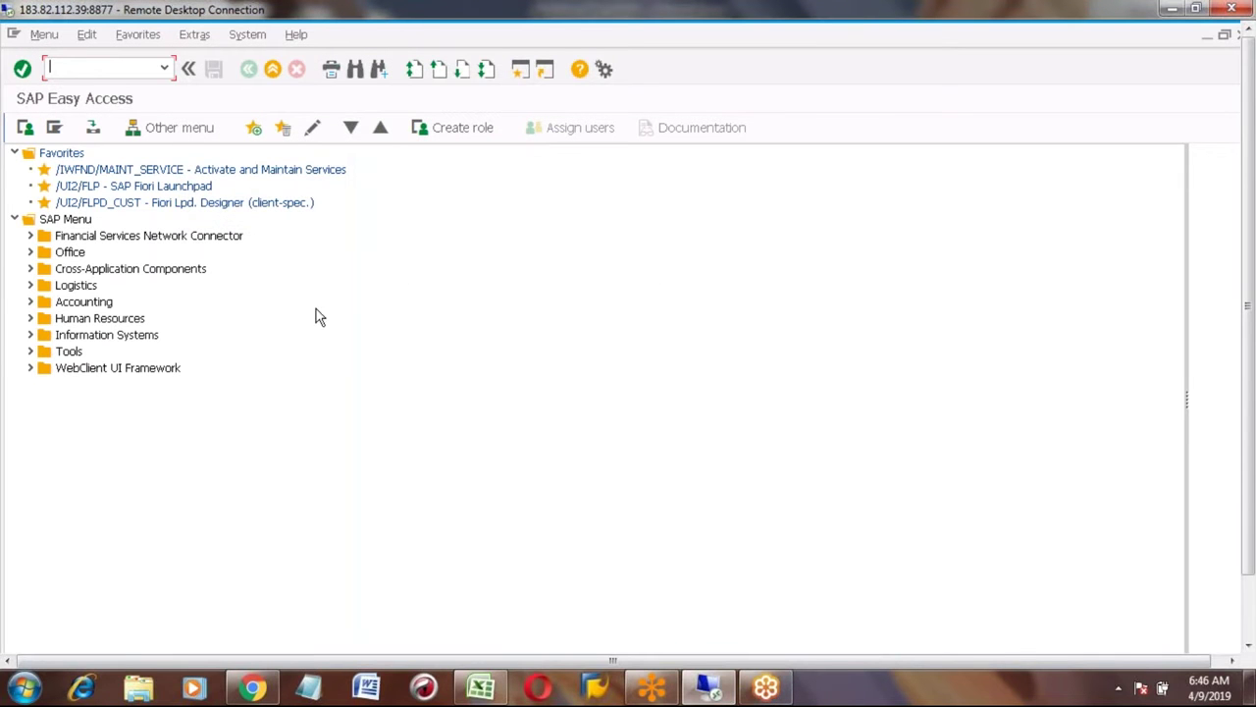
{"action": "type", "text": "MM02"}
{"action": "key", "text": "Return"}
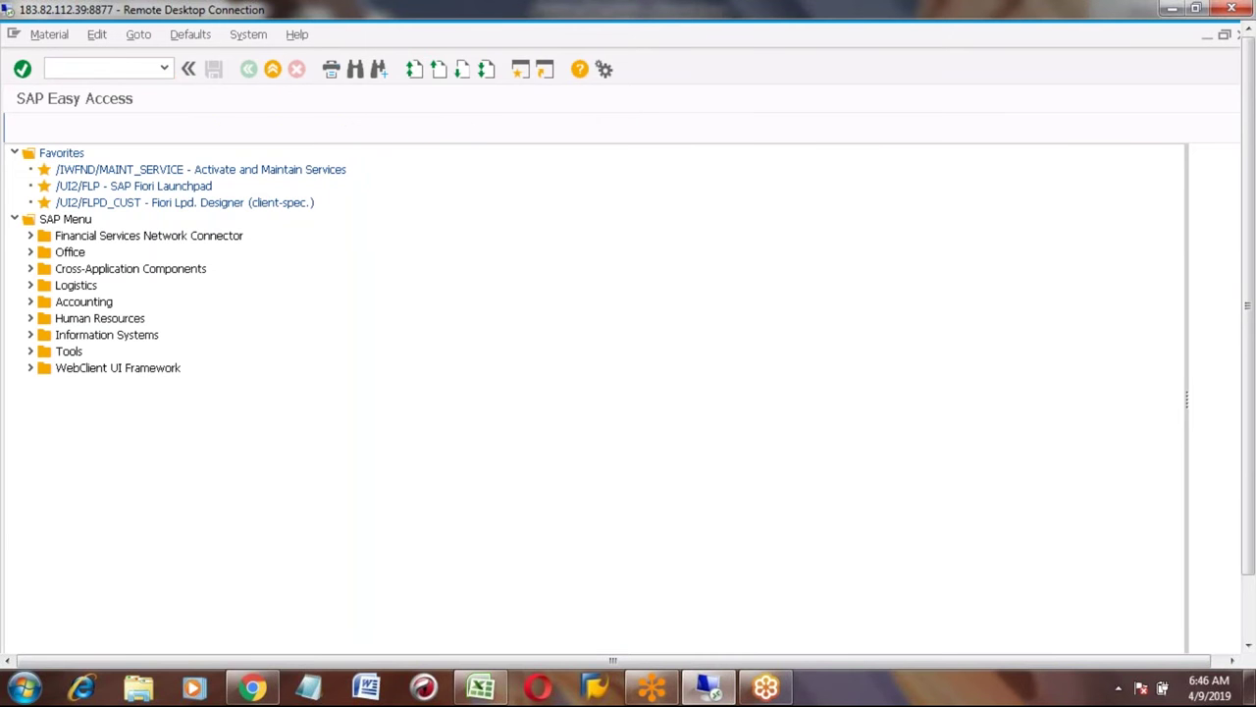
{"action": "type", "text": "HON"}
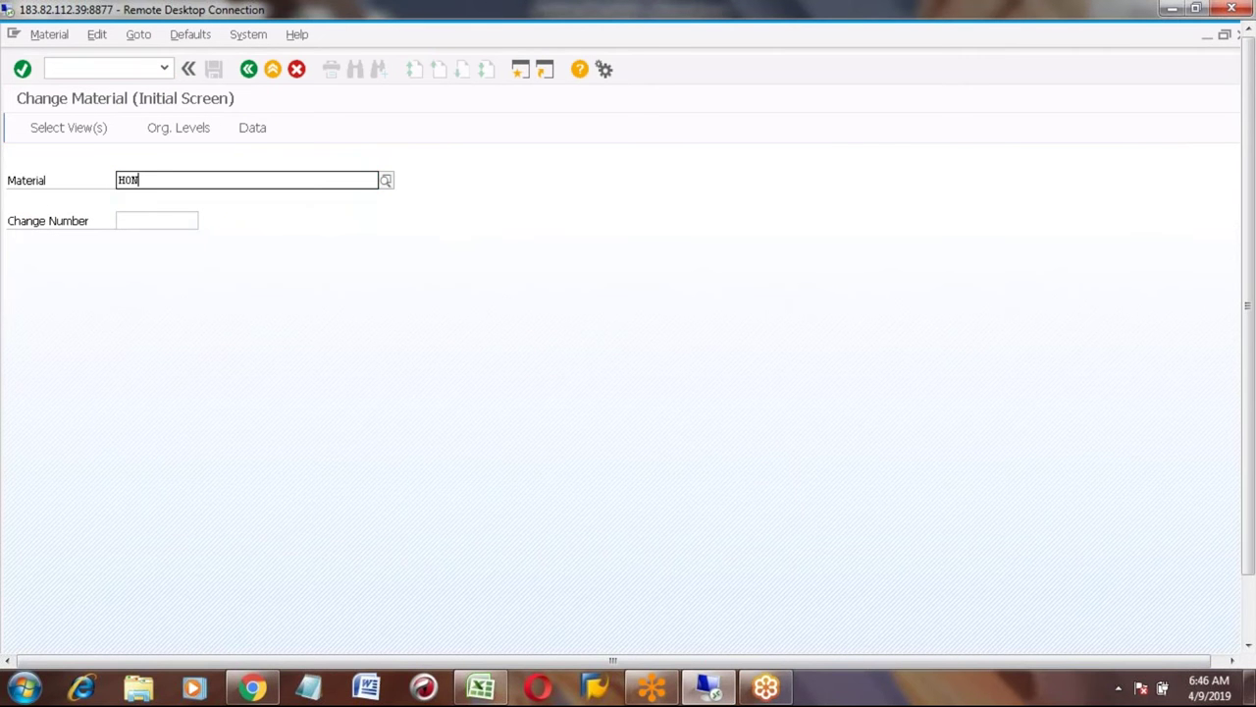
{"action": "type", "text": "DA"}
{"action": "key", "text": "Down"}
{"action": "key", "text": "Return"}
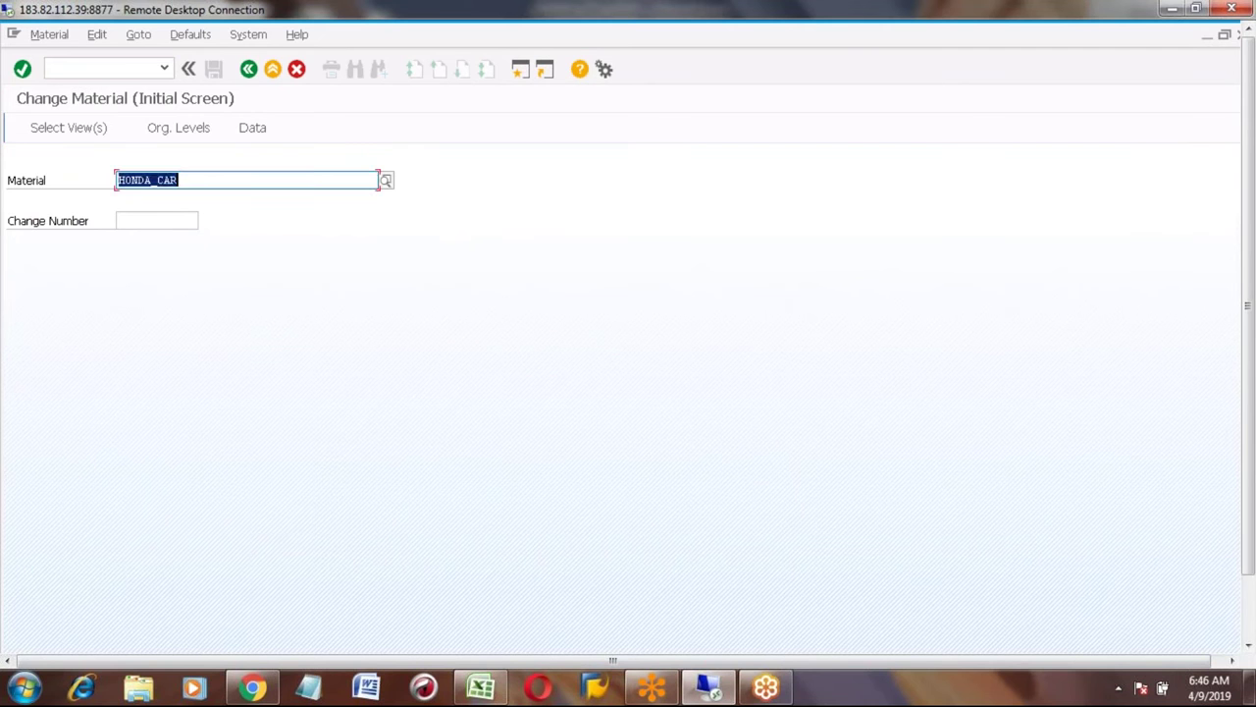
{"action": "key", "text": "Return"}
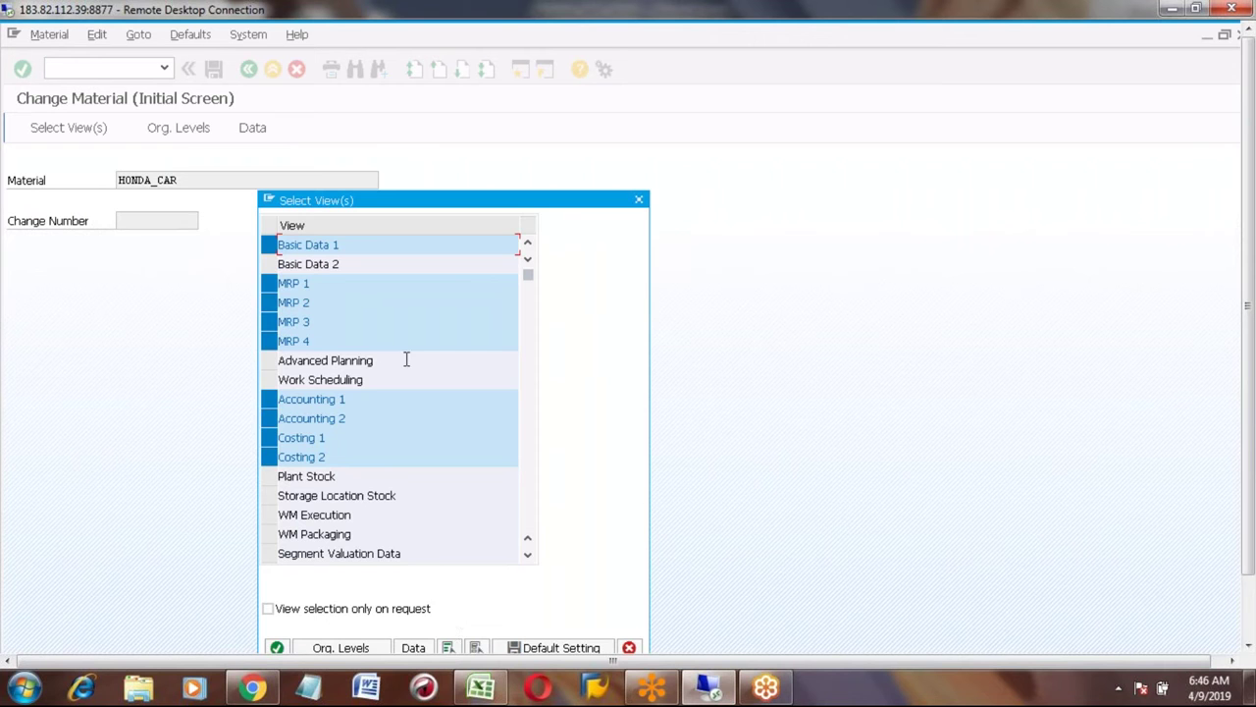
Choose only the MRP 4 and Work Scheduling views for HONDA_CAR and open the material's MRP 4 data.
{"action": "left_click", "coordinate": [475, 649]}
{"action": "left_click", "coordinate": [269, 340]}
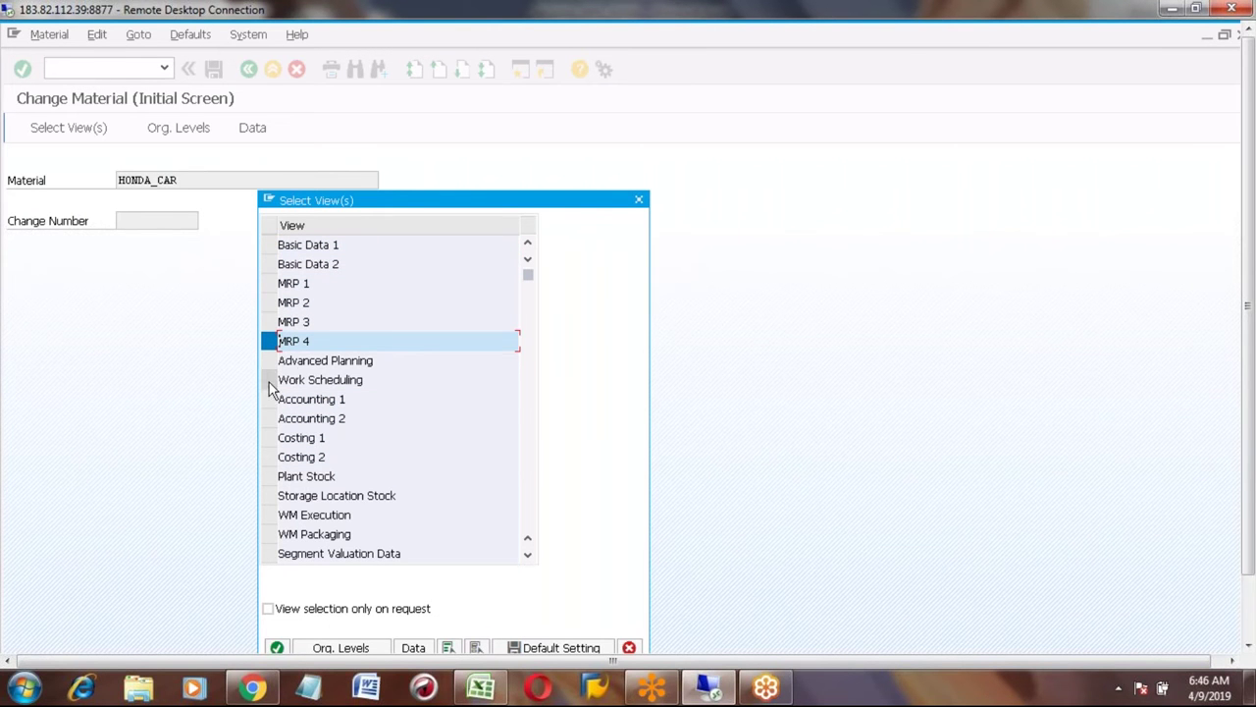
{"action": "left_click", "coordinate": [270, 383]}
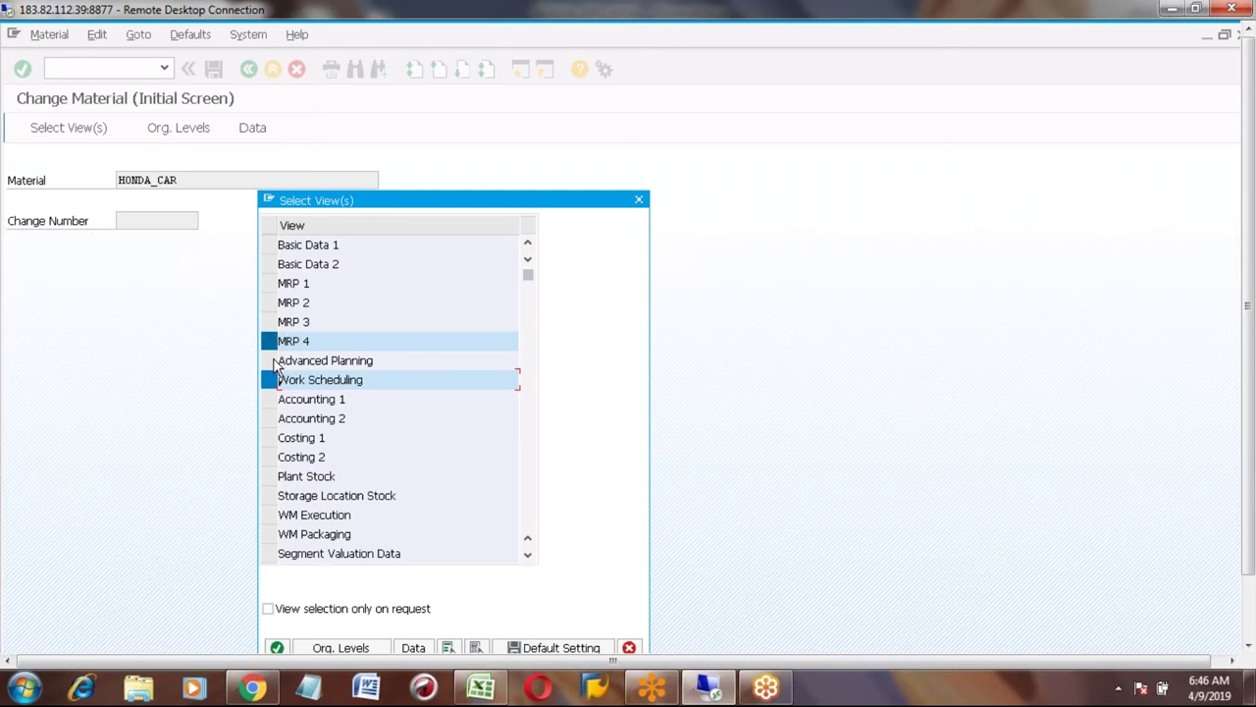
{"action": "left_click", "coordinate": [276, 649]}
{"action": "left_click", "coordinate": [336, 325]}
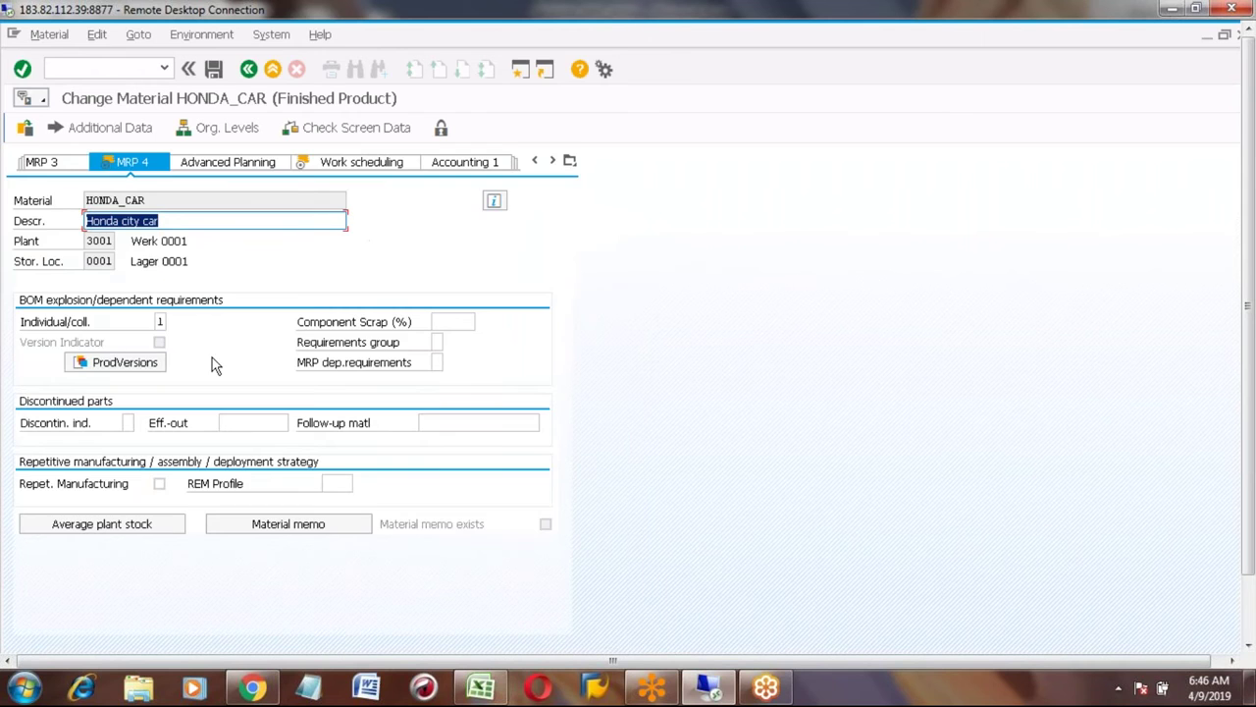
Open the production version overview for HONDA_CAR and enter version PV01 with the text "Production version for Honda Car".
{"action": "left_click", "coordinate": [125, 363]}
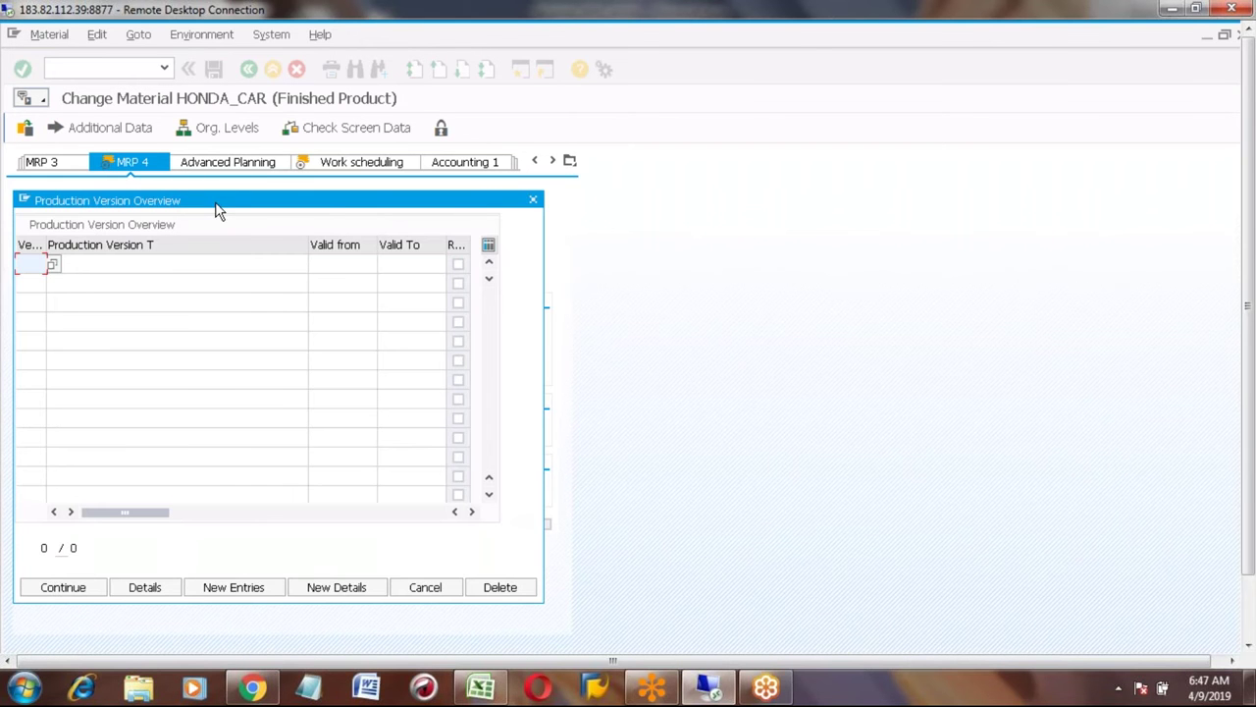
{"action": "left_click_drag", "start_coordinate": [325, 208], "coordinate": [386, 204]}
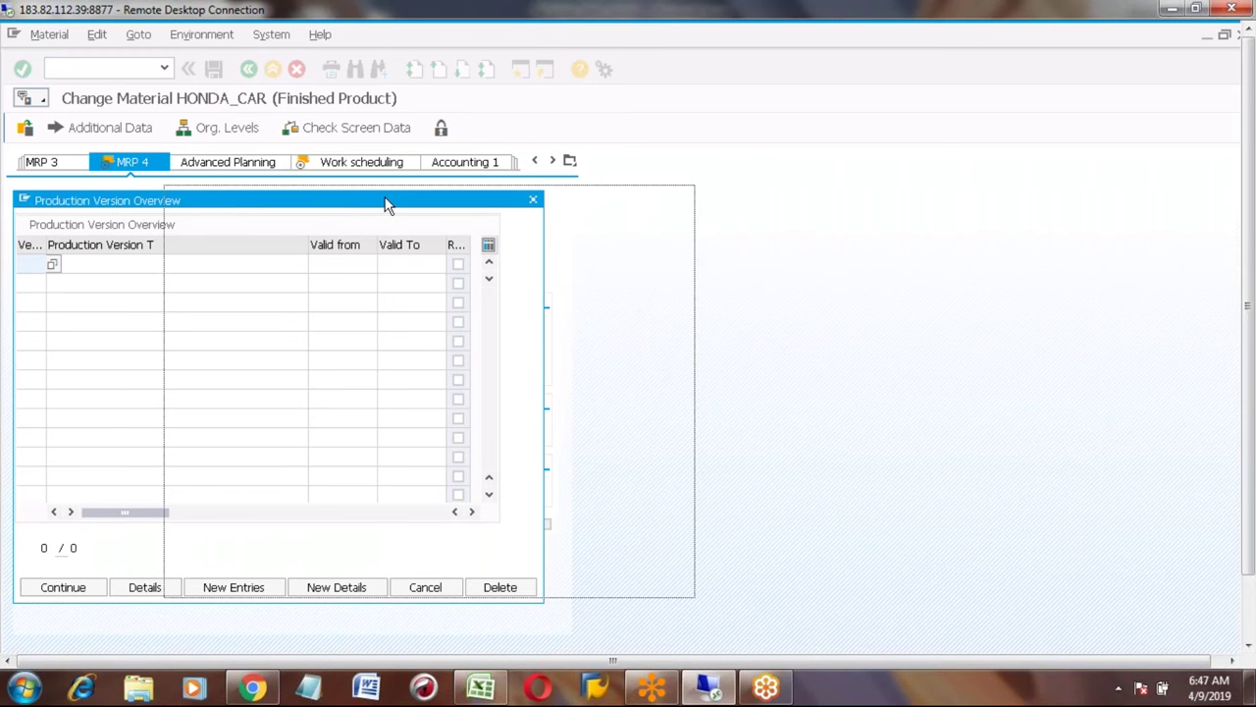
{"action": "left_click_drag", "start_coordinate": [386, 205], "coordinate": [404, 208]}
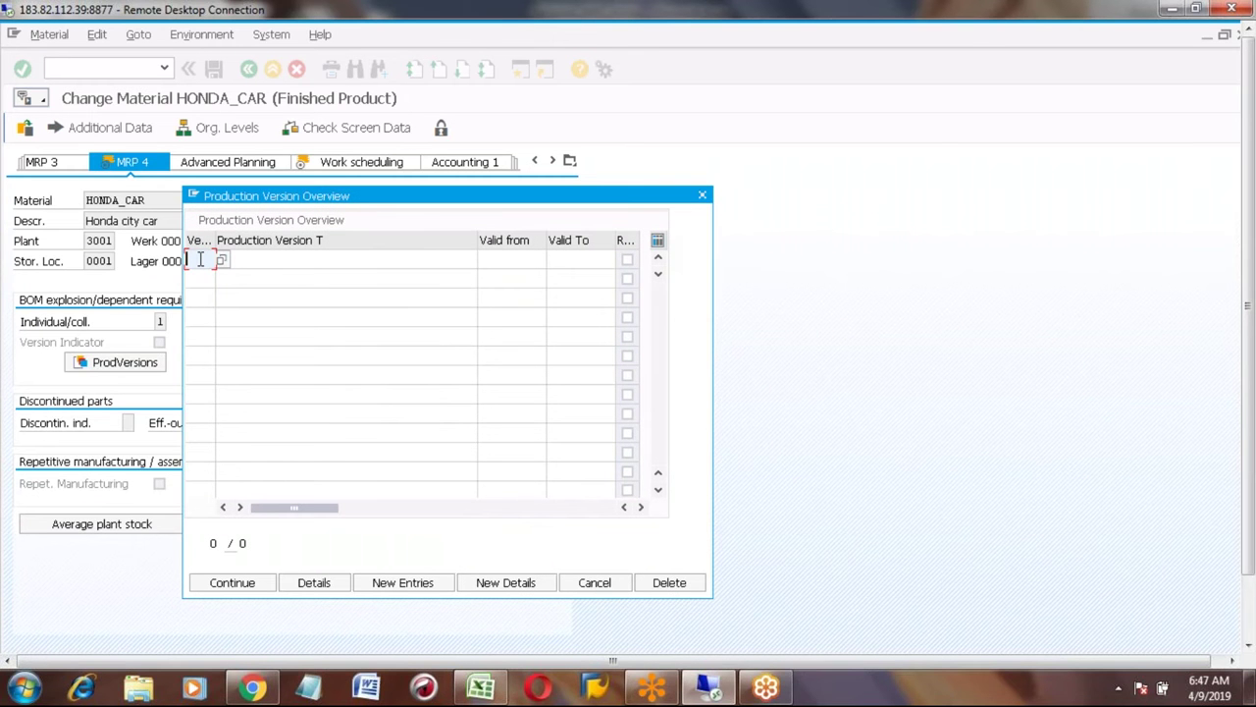
{"action": "type", "text": "PV01"}
{"action": "left_click", "coordinate": [292, 259]}
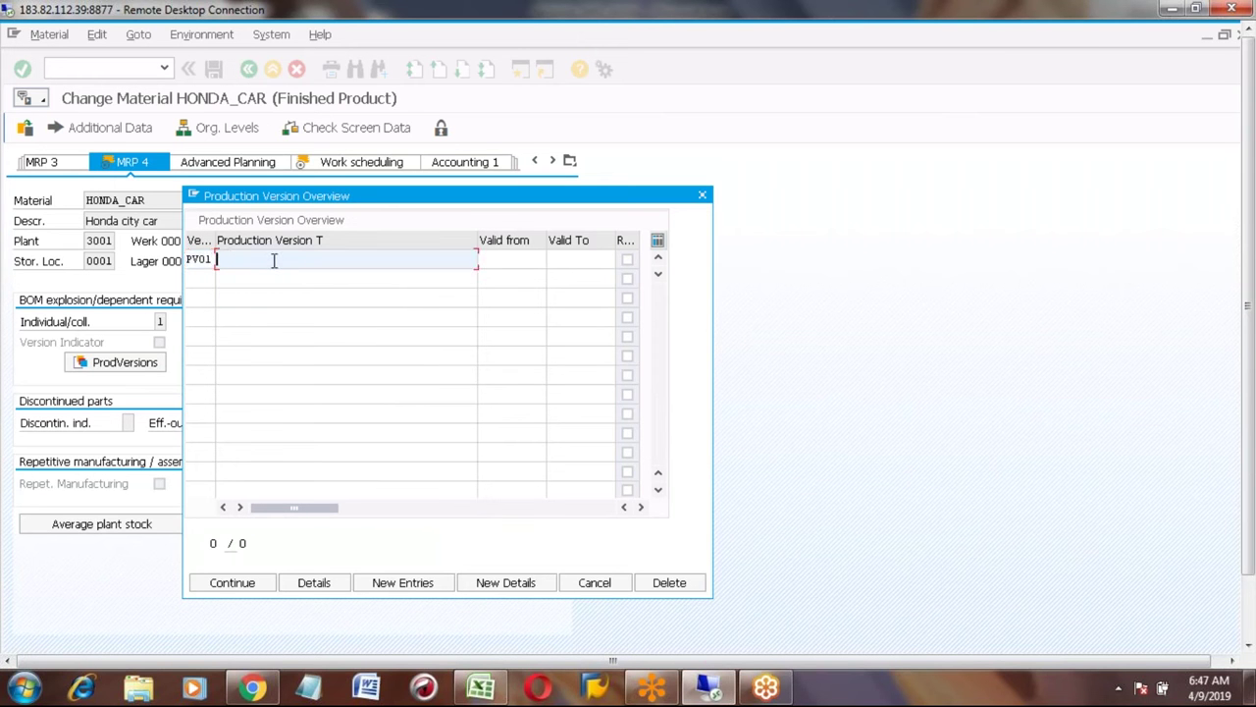
{"action": "type", "text": "Pro"}
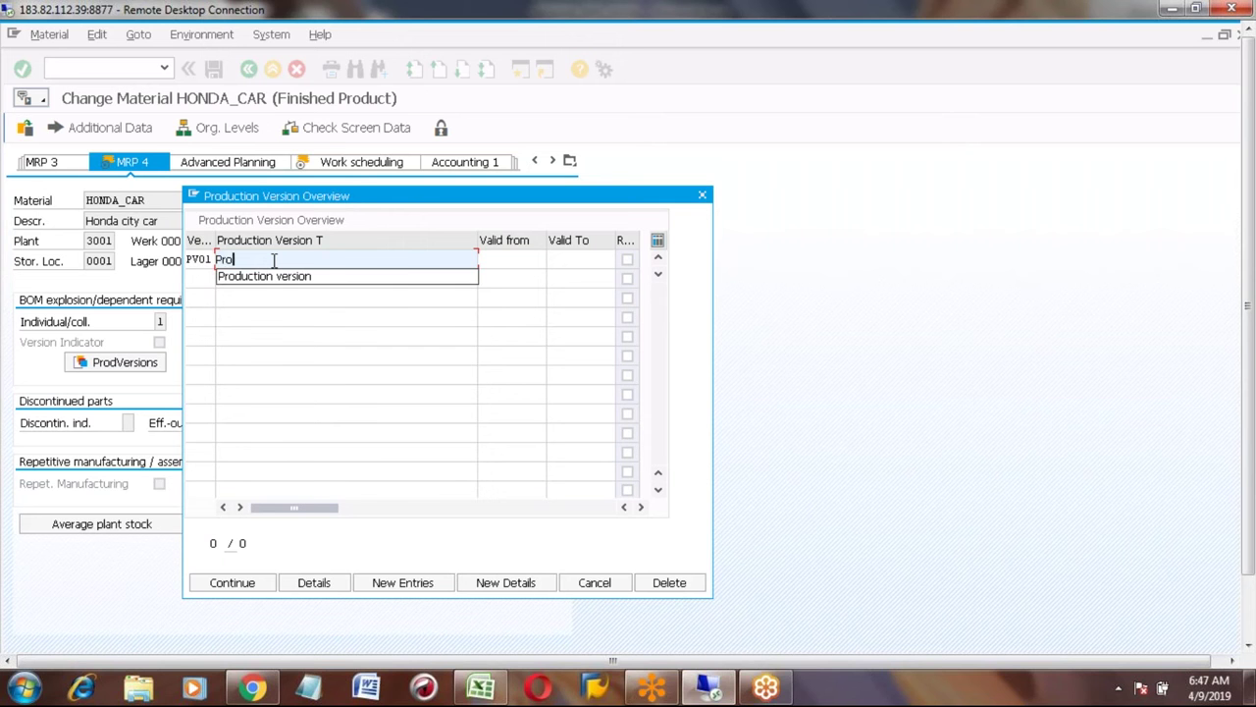
{"action": "key", "text": "Down"}
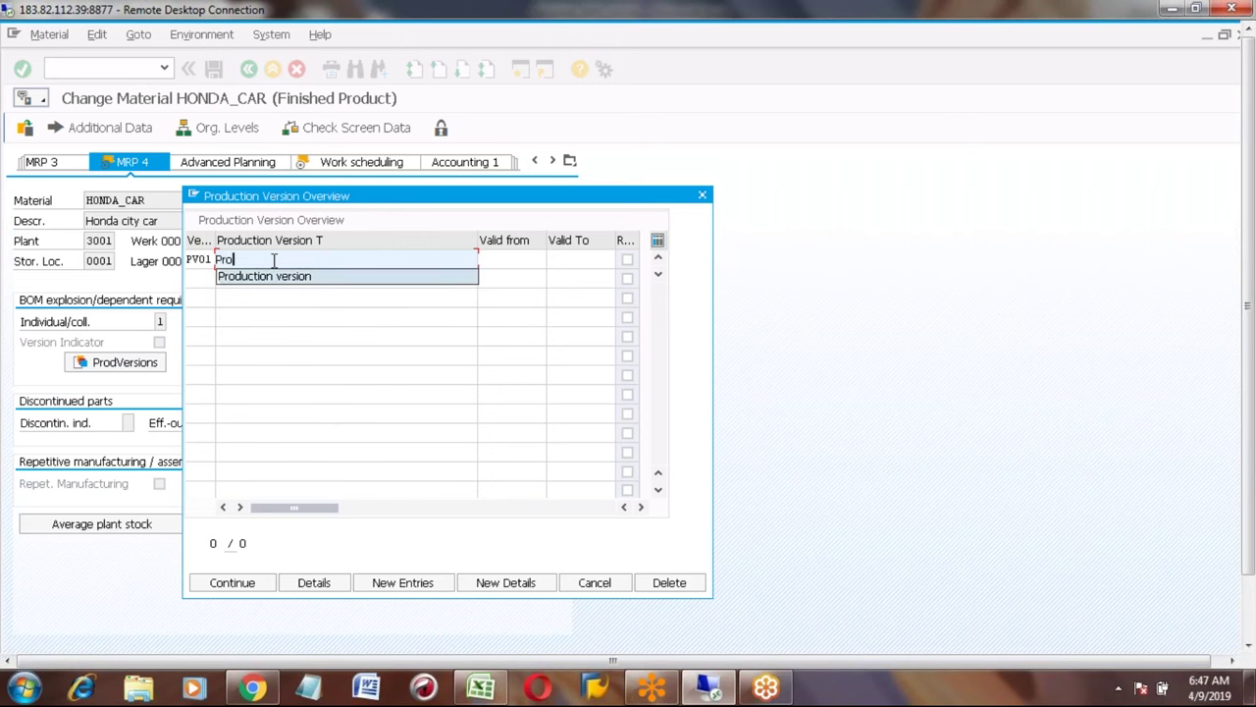
{"action": "key", "text": "Return"}
{"action": "type", "text": "for "}
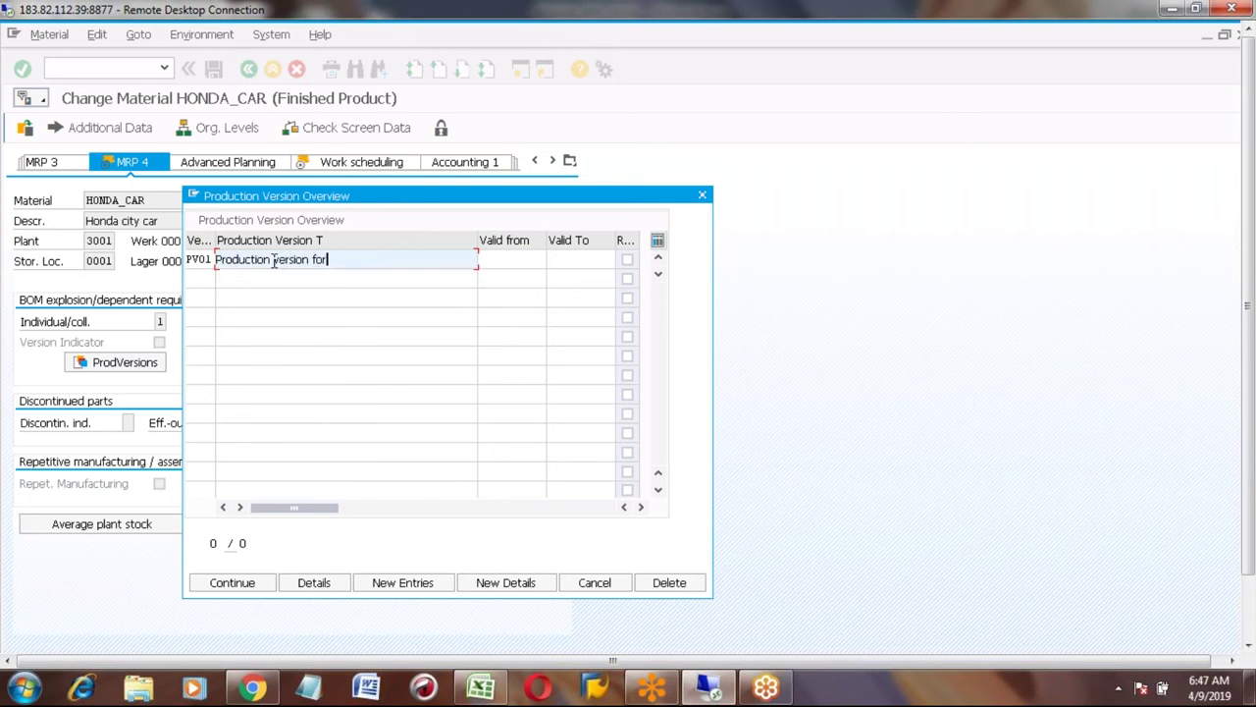
{"action": "type", "text": "Honda Car"}
Set the validity of production version PV01 from 09.04.2019 to 31.12.9999.
{"action": "left_click", "coordinate": [502, 259]}
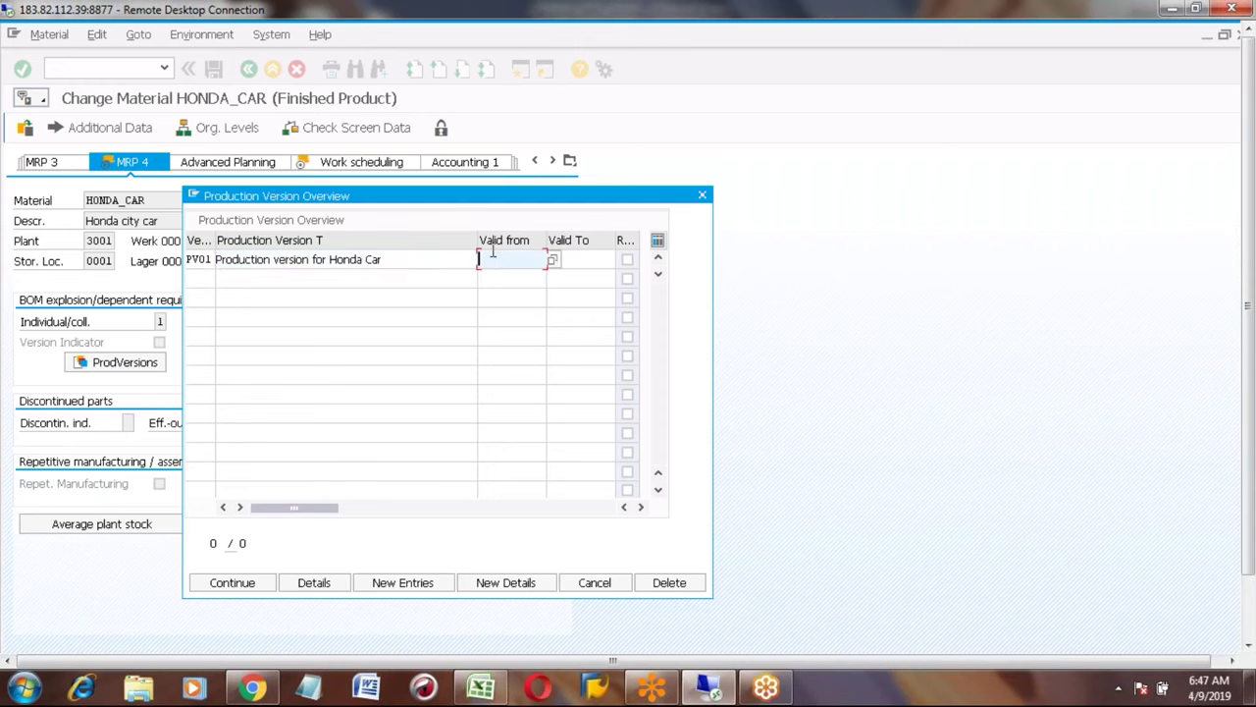
{"action": "left_click", "coordinate": [552, 259]}
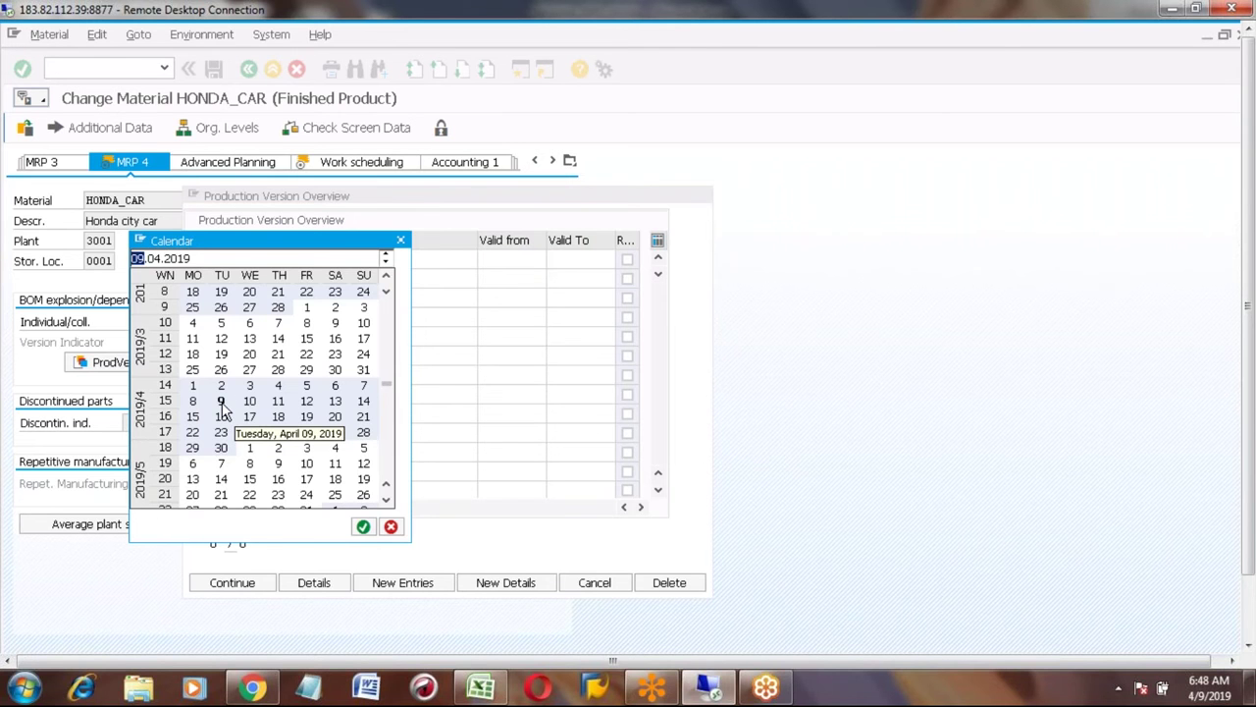
{"action": "double_click", "coordinate": [221, 402]}
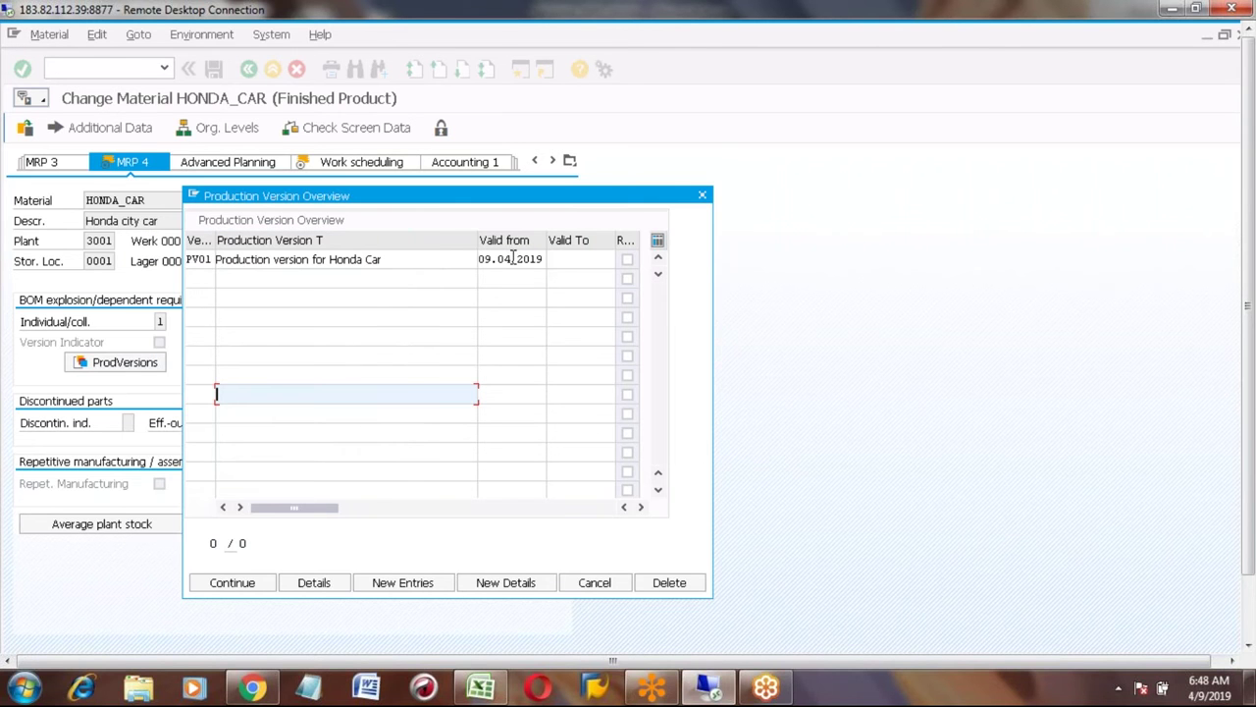
{"action": "left_click", "coordinate": [586, 260]}
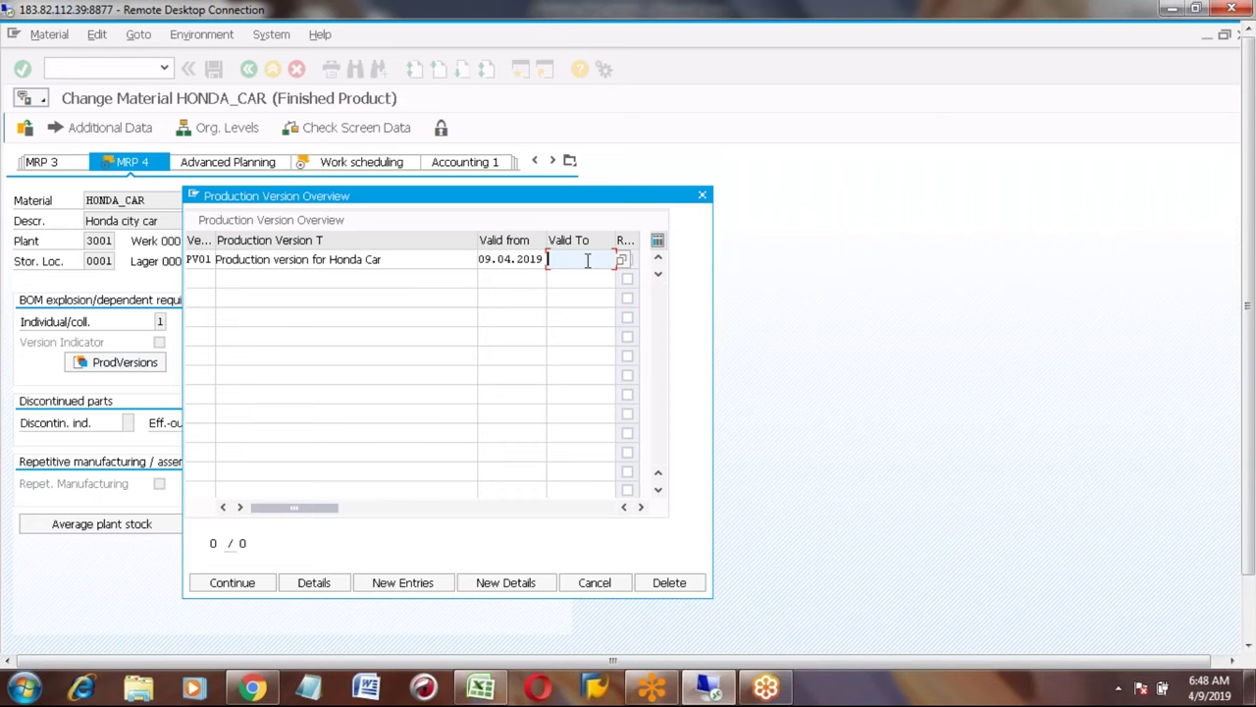
{"action": "type", "text": "31."}
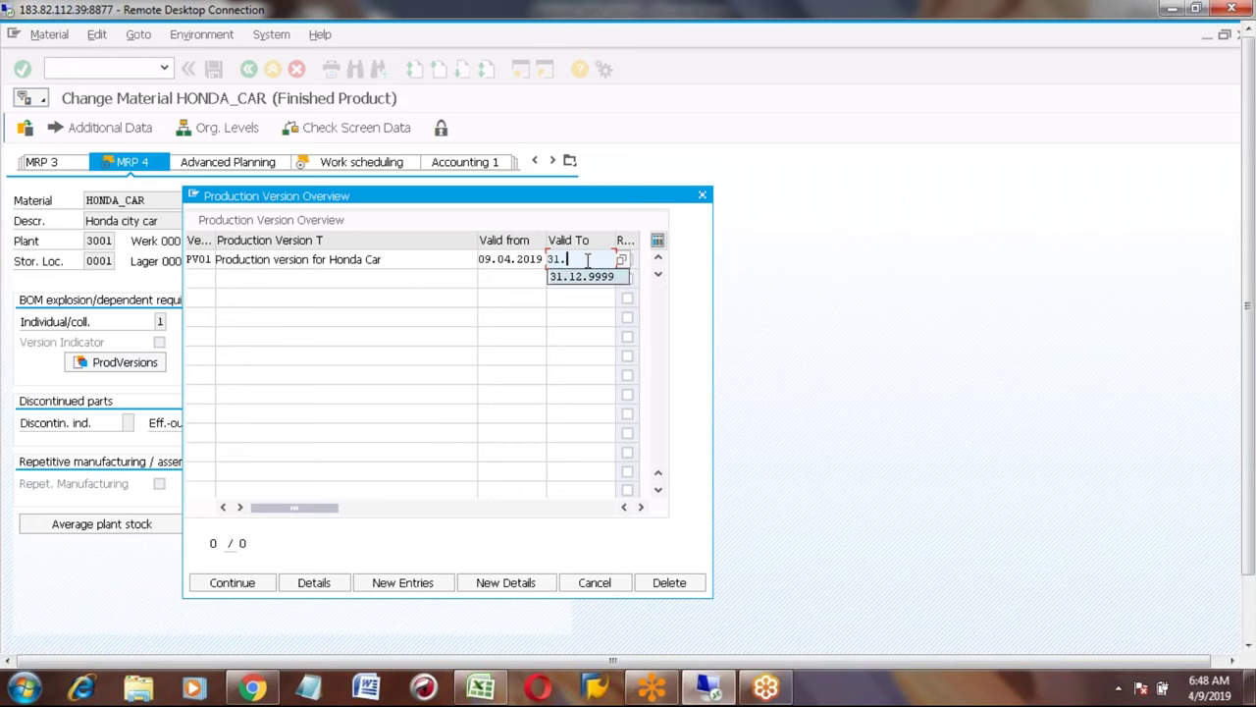
{"action": "key", "text": "Down"}
{"action": "key", "text": "Return"}
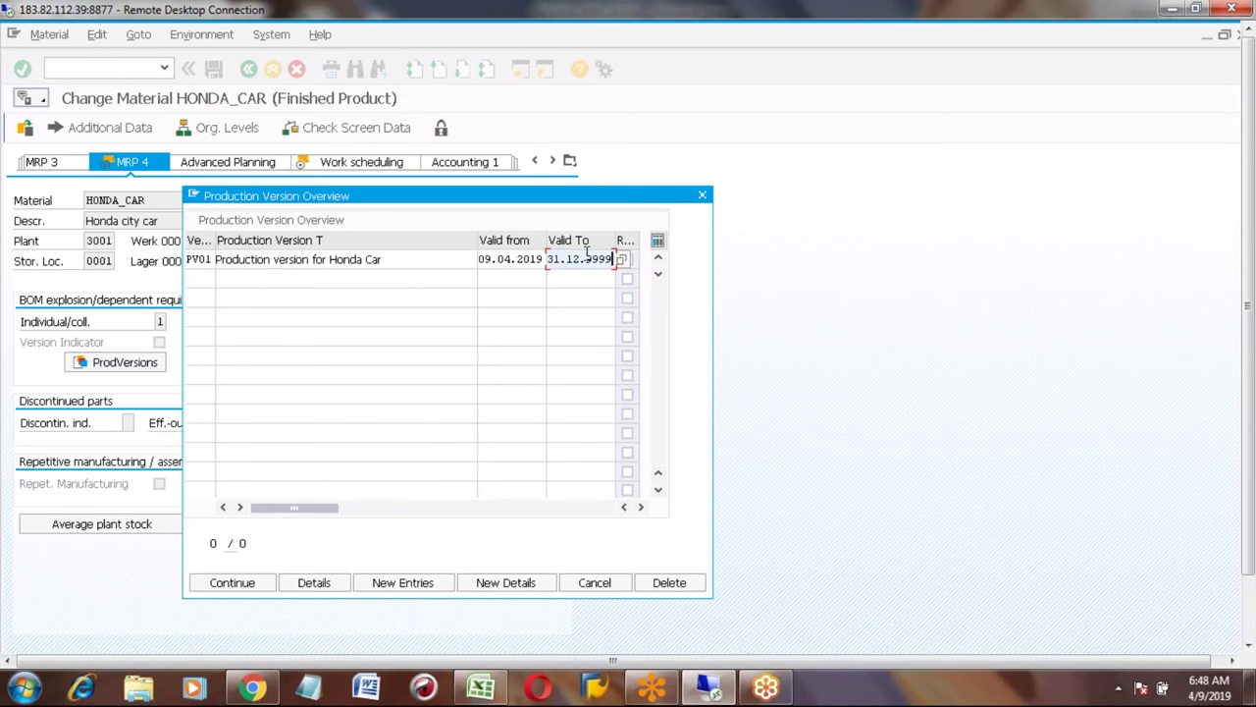
{"action": "left_click", "coordinate": [586, 258]}
Open the details of production version PV01 and refer to the BOM+ROUTING entry in the Excel notes.
{"action": "left_click", "coordinate": [356, 259]}
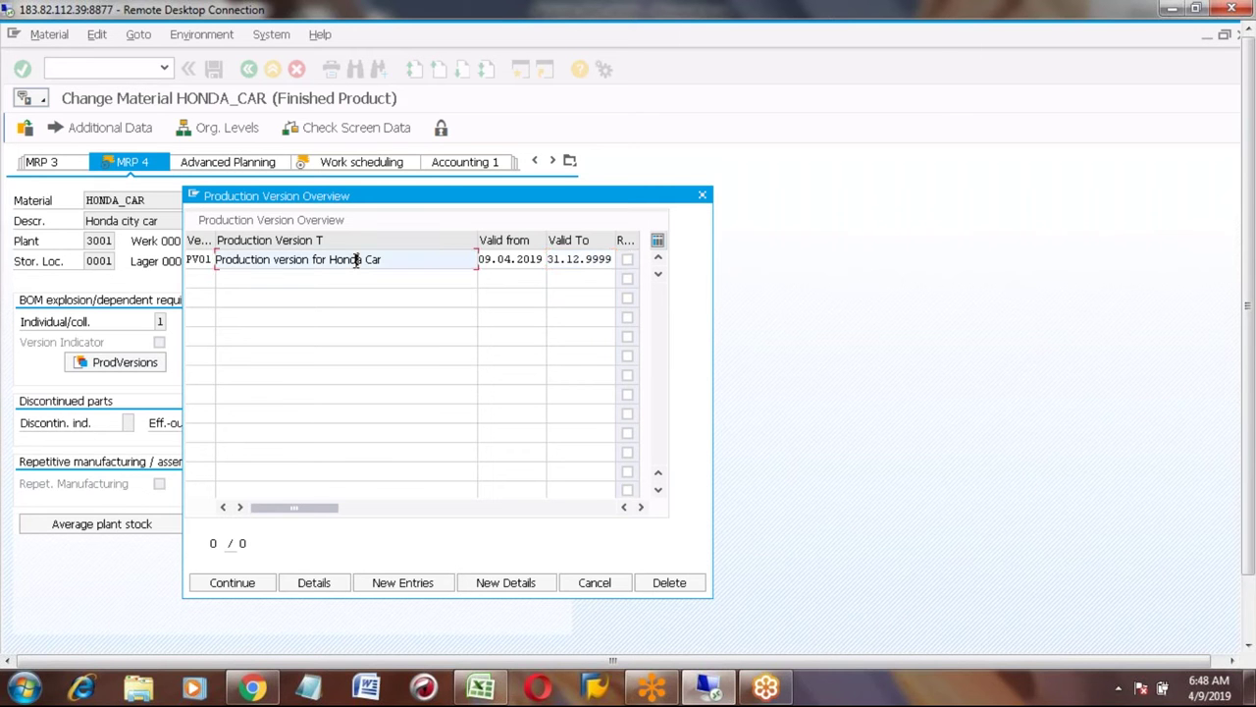
{"action": "left_click", "coordinate": [315, 584]}
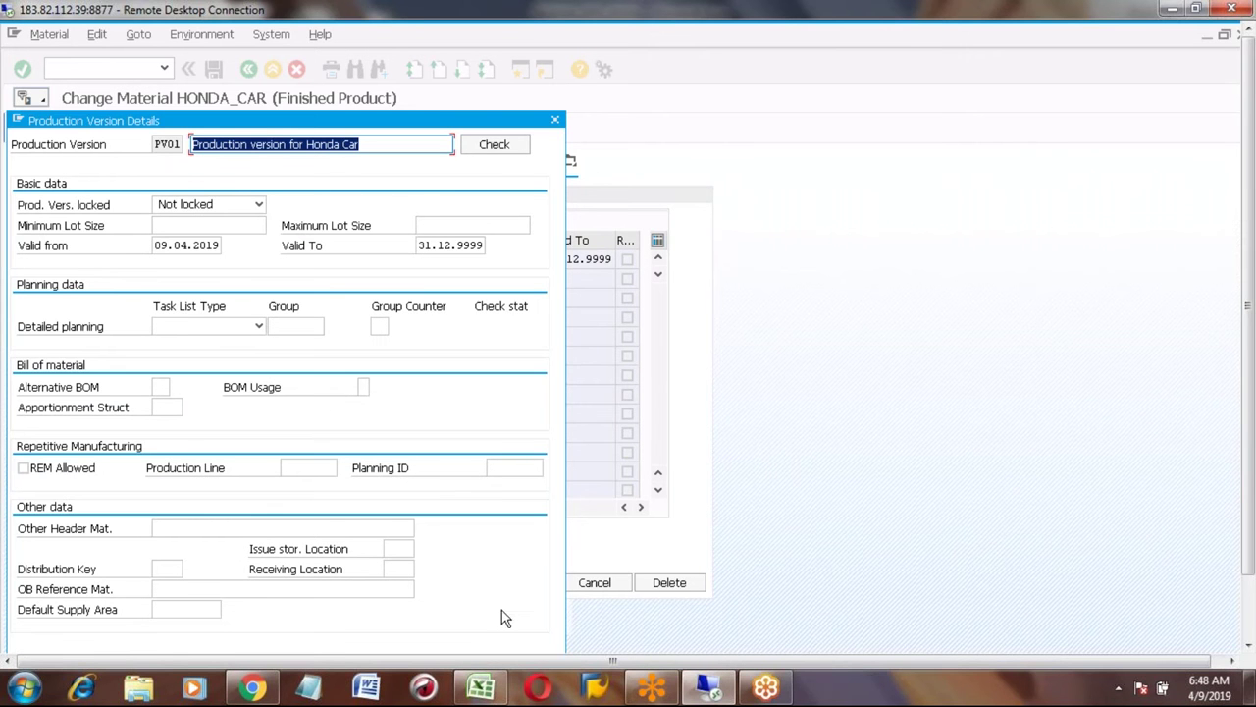
{"action": "left_click", "coordinate": [481, 687]}
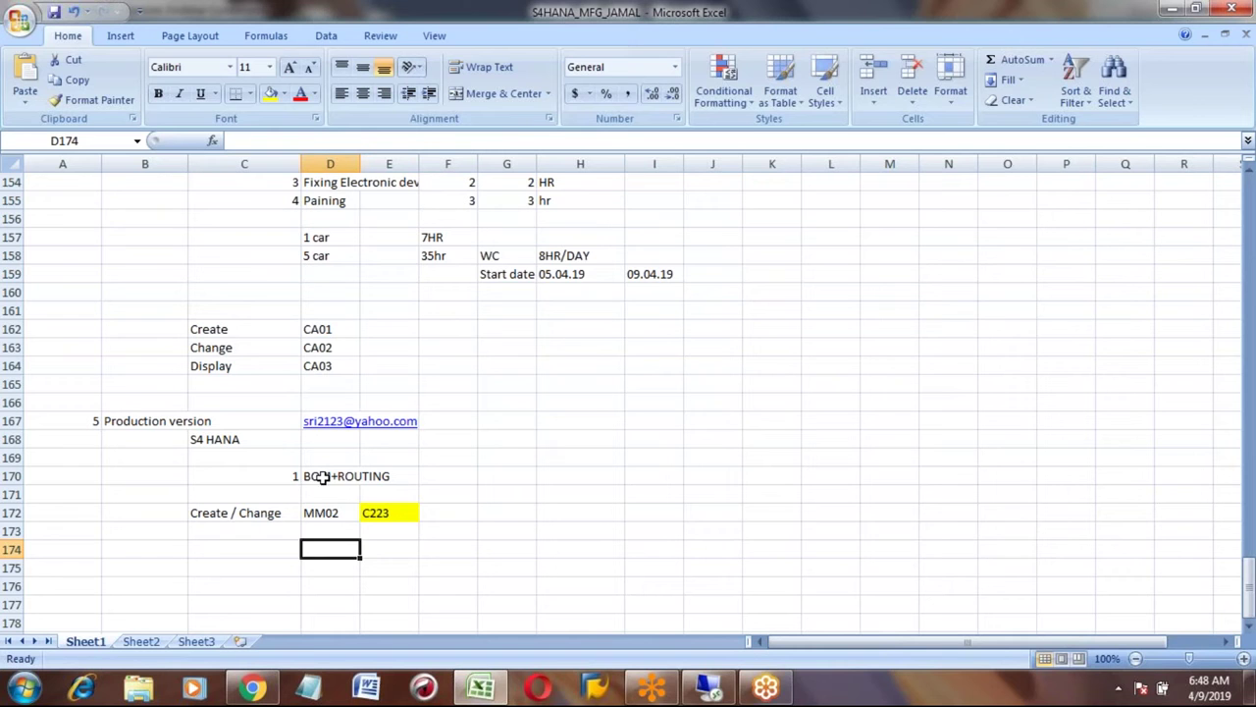
{"action": "left_click", "coordinate": [323, 477]}
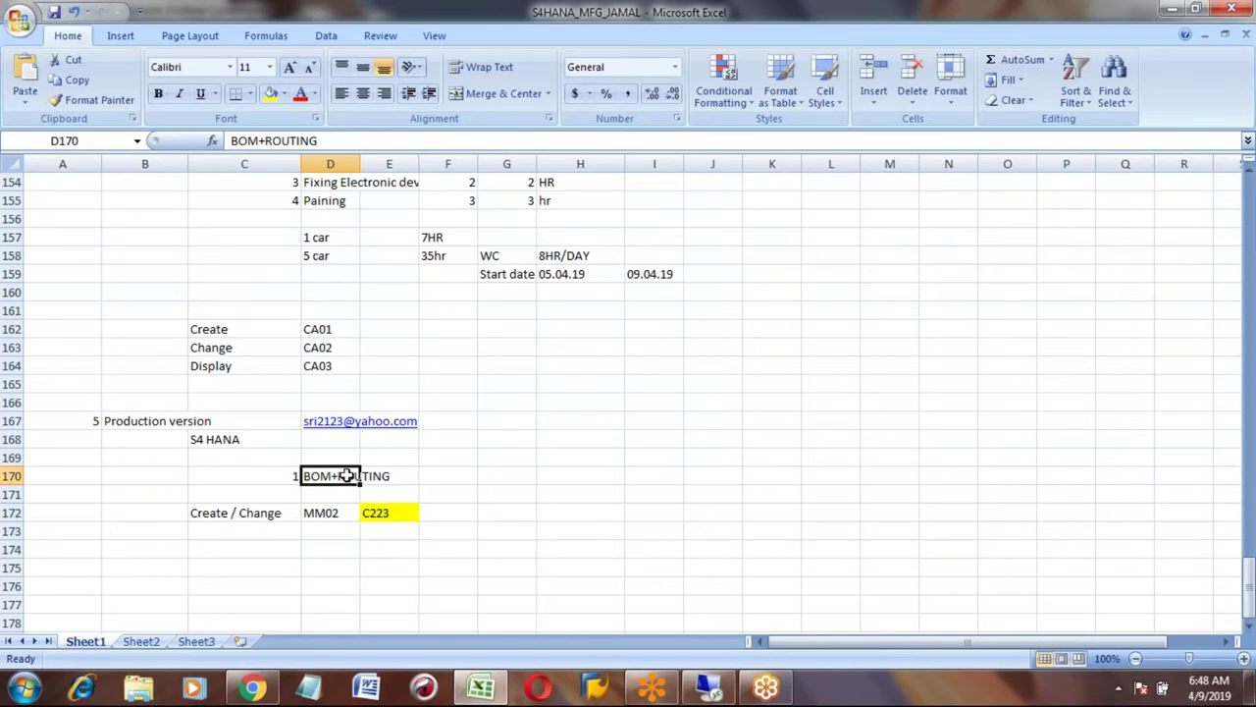
{"action": "key", "text": "alt+Tab"}
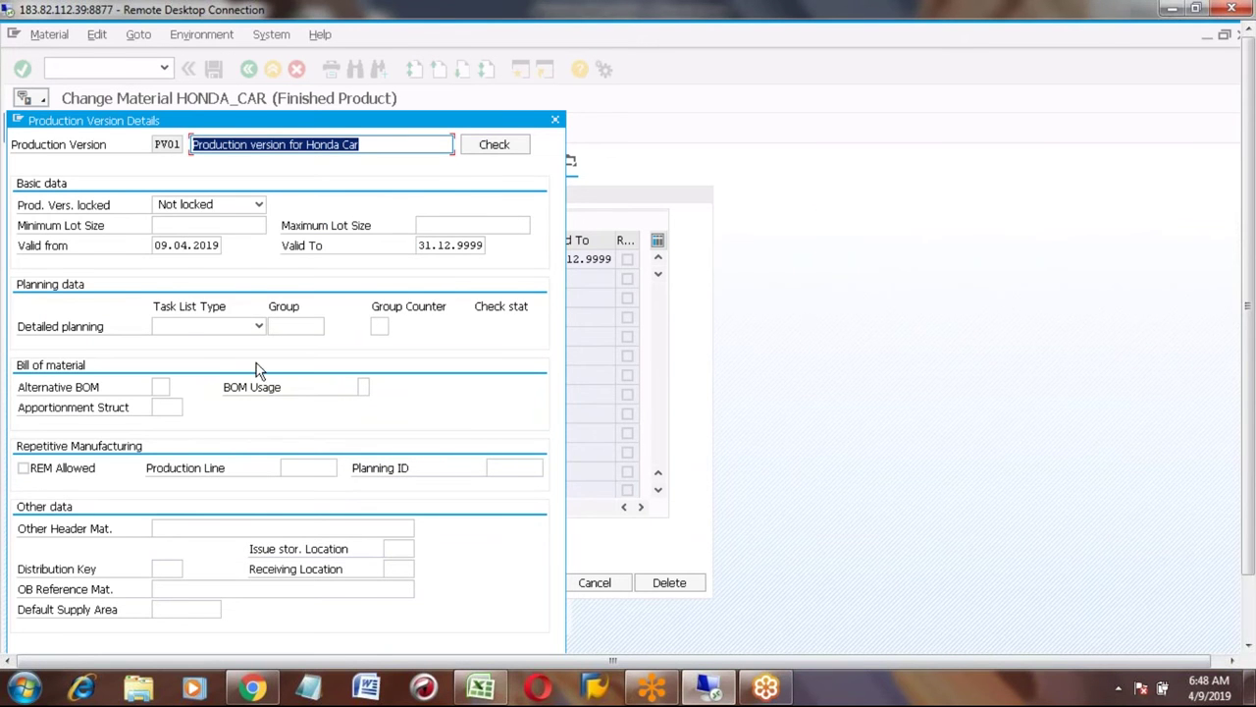
Set detailed planning to task list type N Routing and assign group 50000012, counter 1, found by searching HONDA_CAR in plant 3001.
{"action": "left_click", "coordinate": [259, 327]}
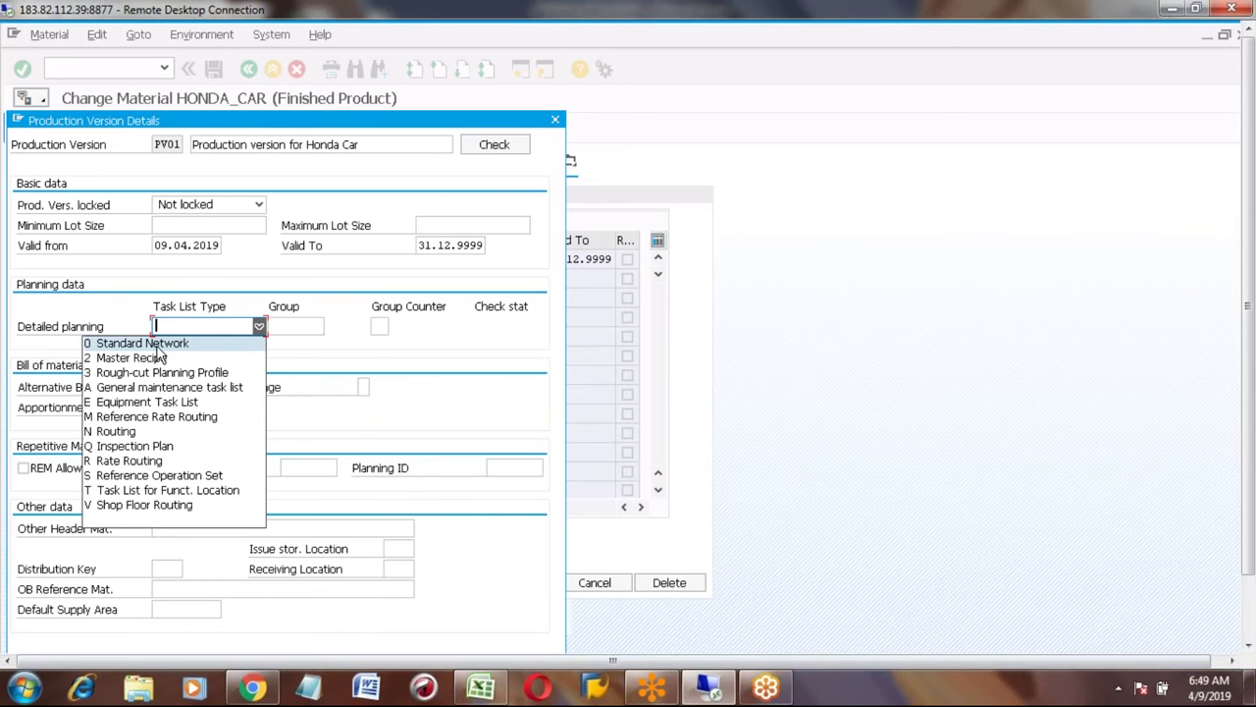
{"action": "left_click", "coordinate": [116, 431]}
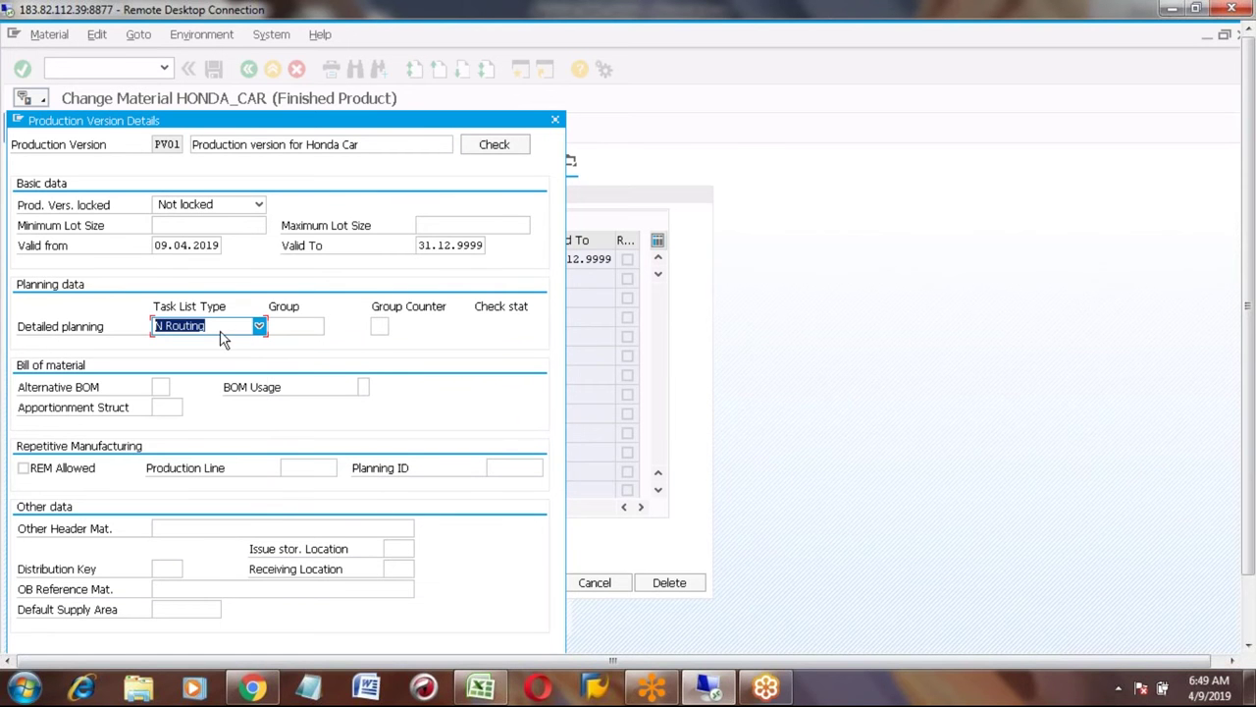
{"action": "left_click", "coordinate": [272, 326]}
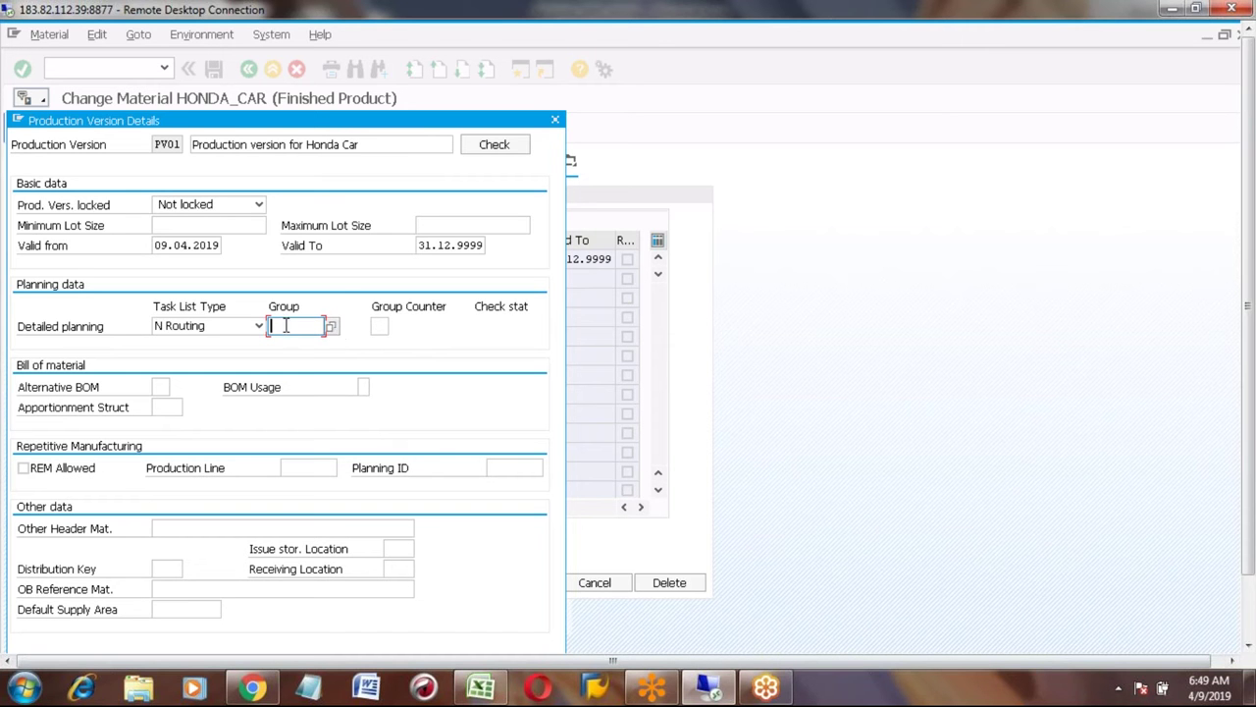
{"action": "left_click", "coordinate": [333, 327]}
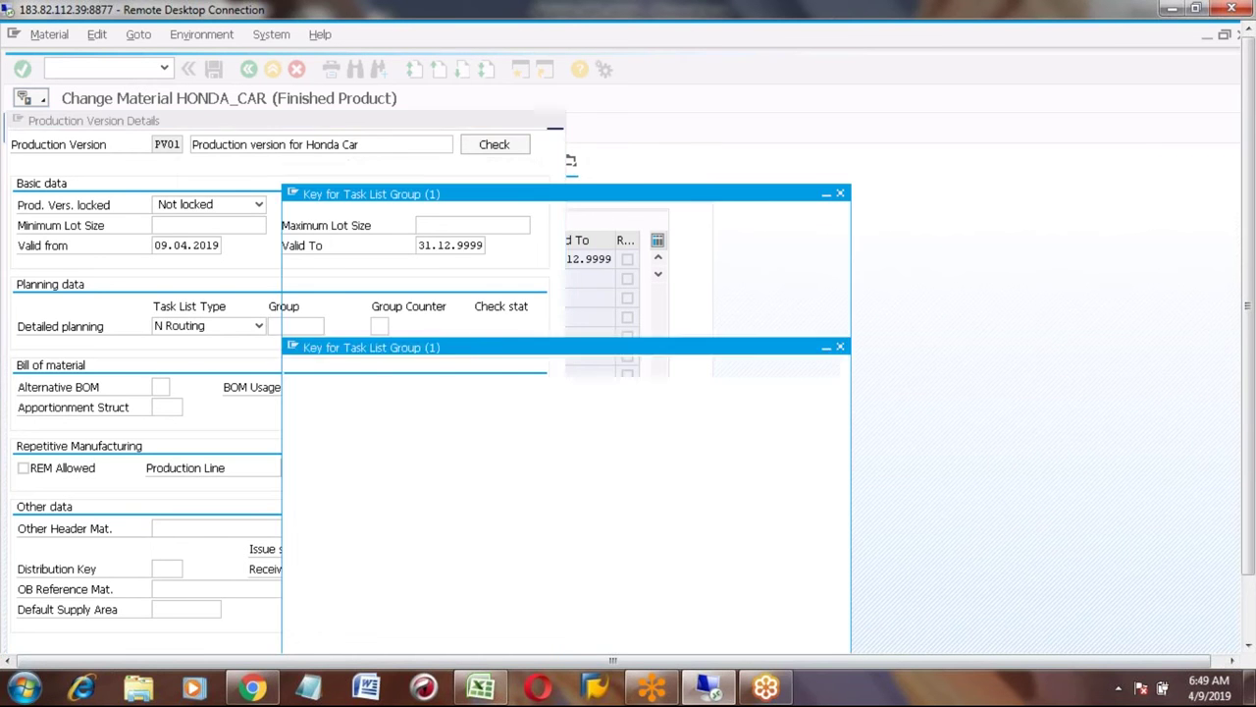
{"action": "left_click", "coordinate": [468, 274]}
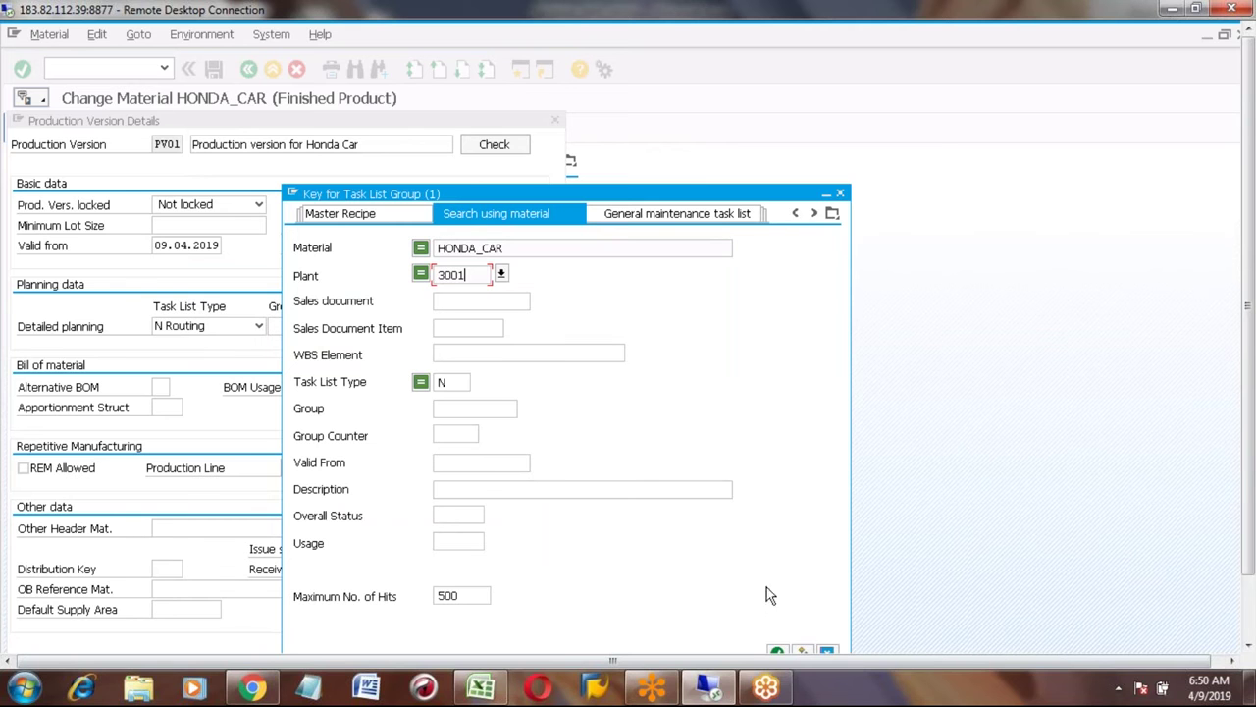
{"action": "left_click", "coordinate": [776, 650]}
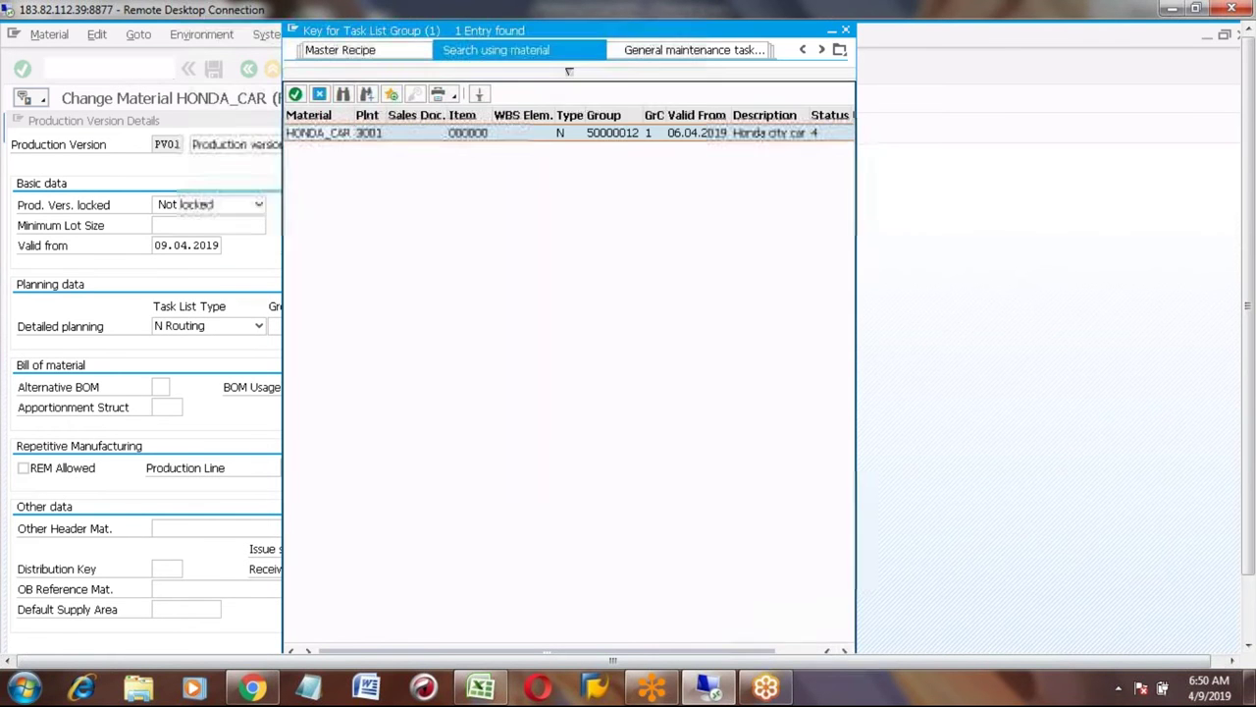
{"action": "left_click", "coordinate": [618, 136]}
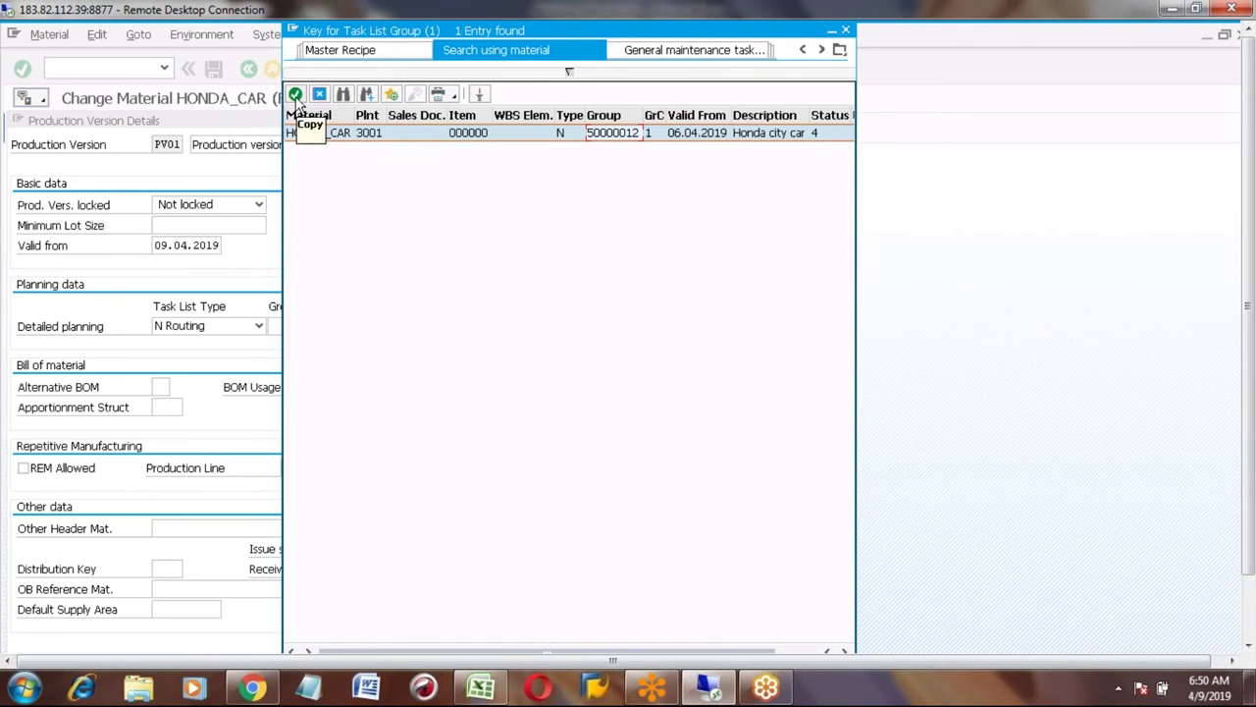
{"action": "left_click", "coordinate": [296, 95]}
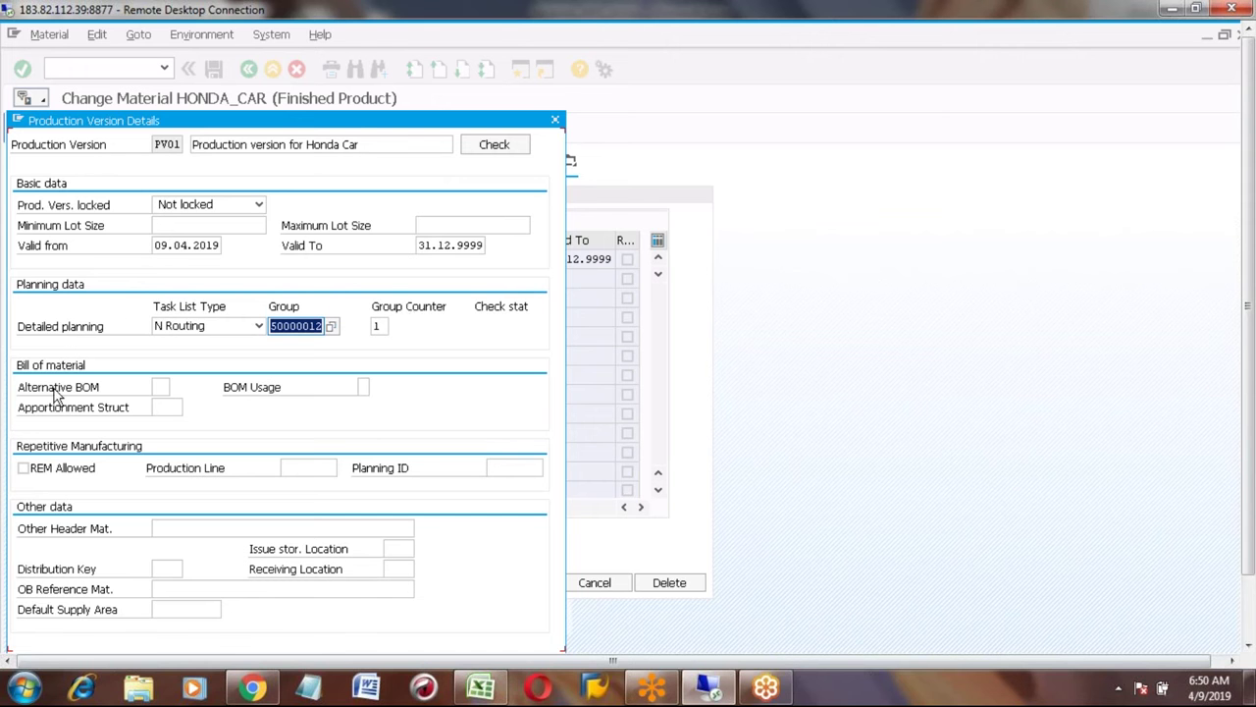
Assign alternative BOM 1 with BOM usage 1 to the production version from HONDA_CAR's available BOMs in plant 3001.
{"action": "left_click", "coordinate": [158, 388]}
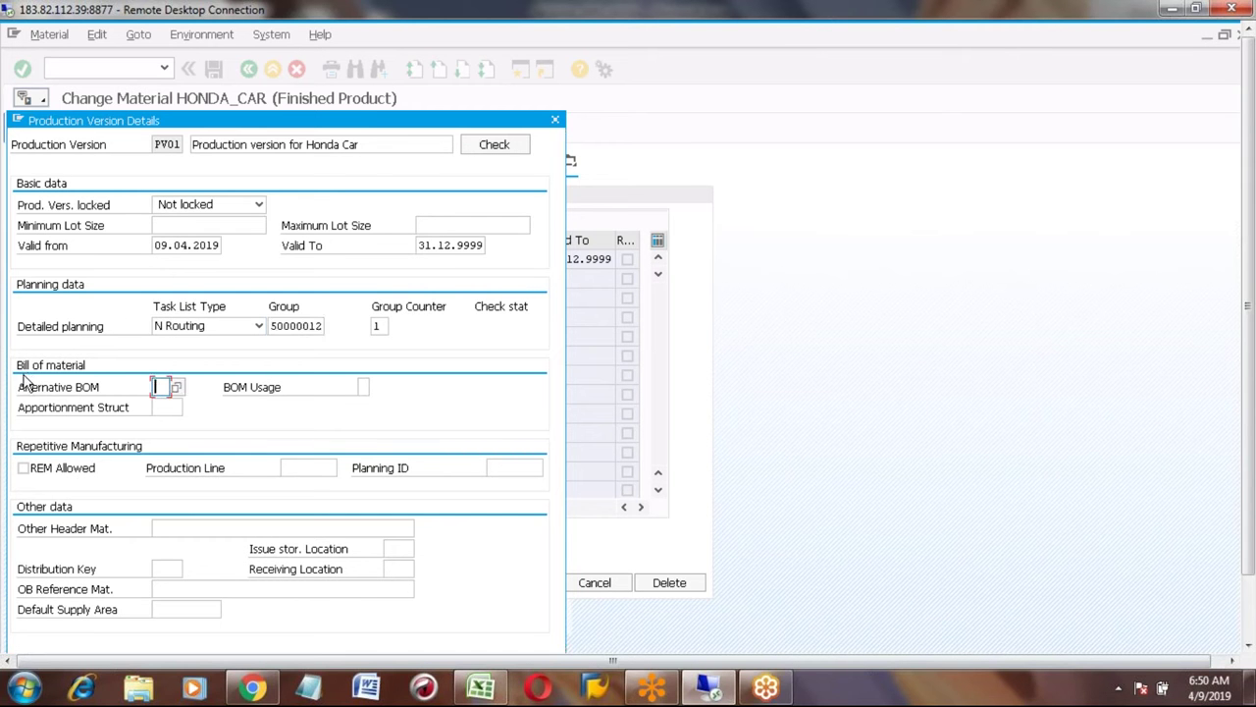
{"action": "left_click", "coordinate": [177, 387]}
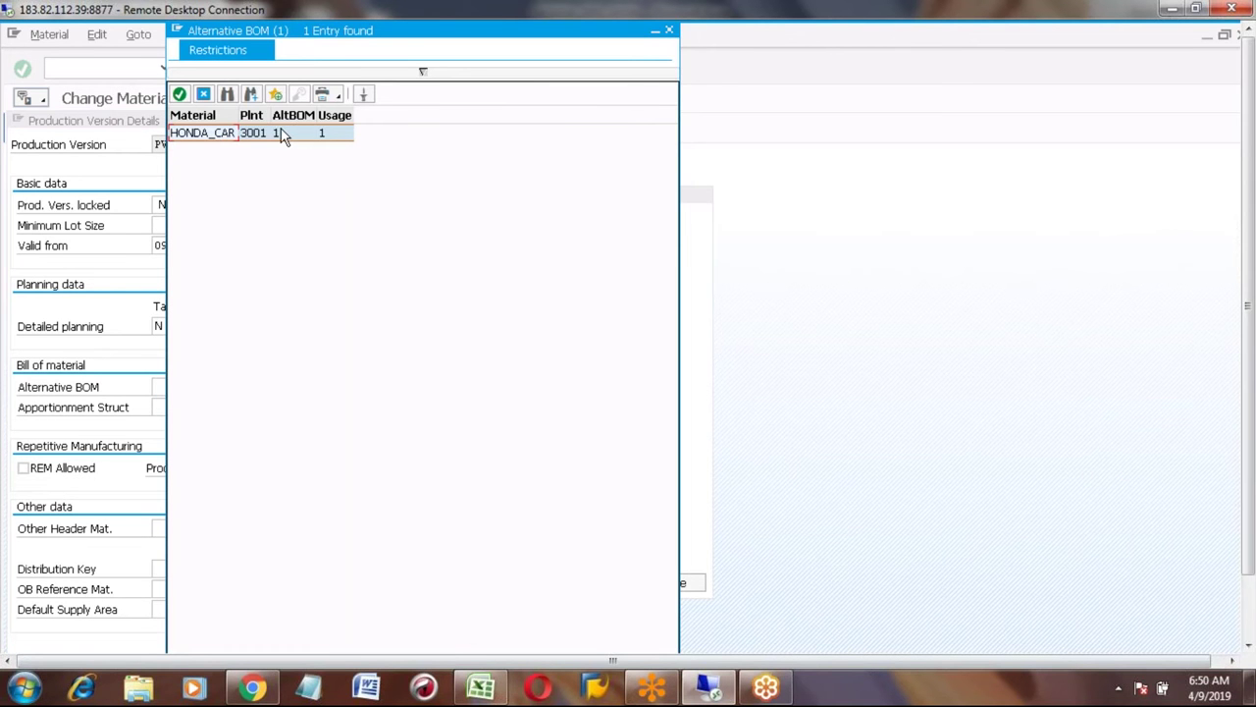
{"action": "left_click", "coordinate": [323, 133]}
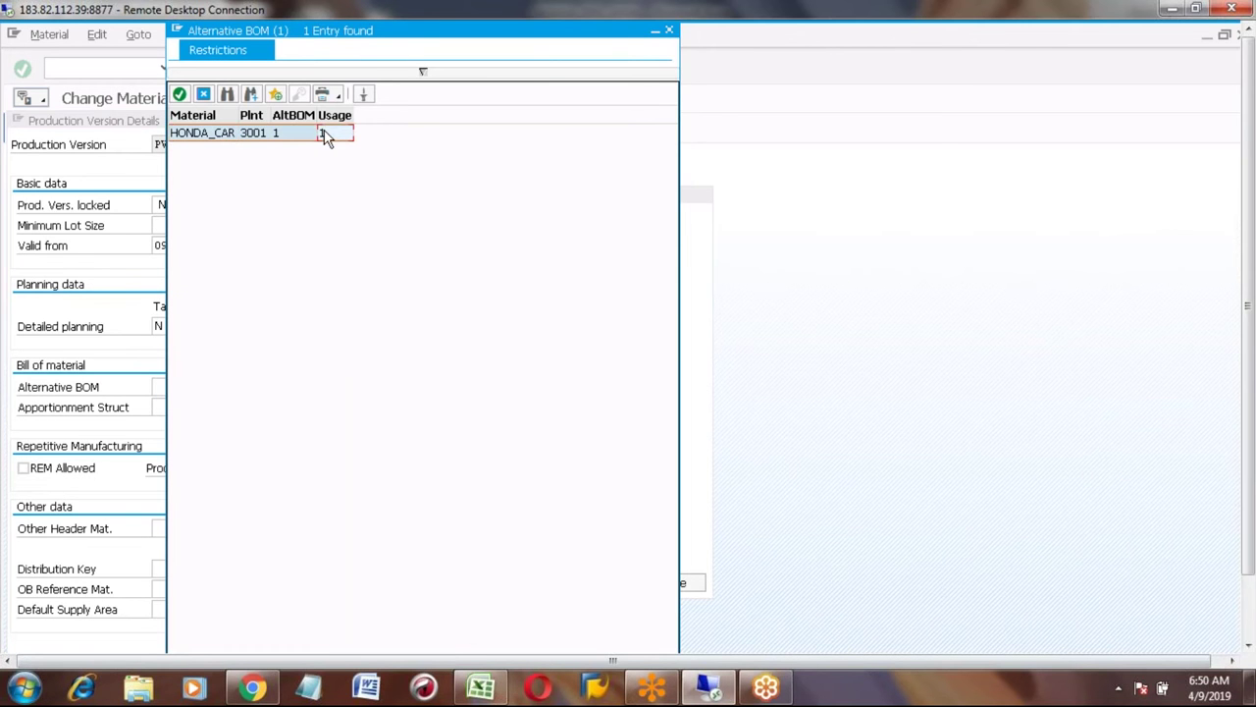
{"action": "left_click", "coordinate": [208, 135]}
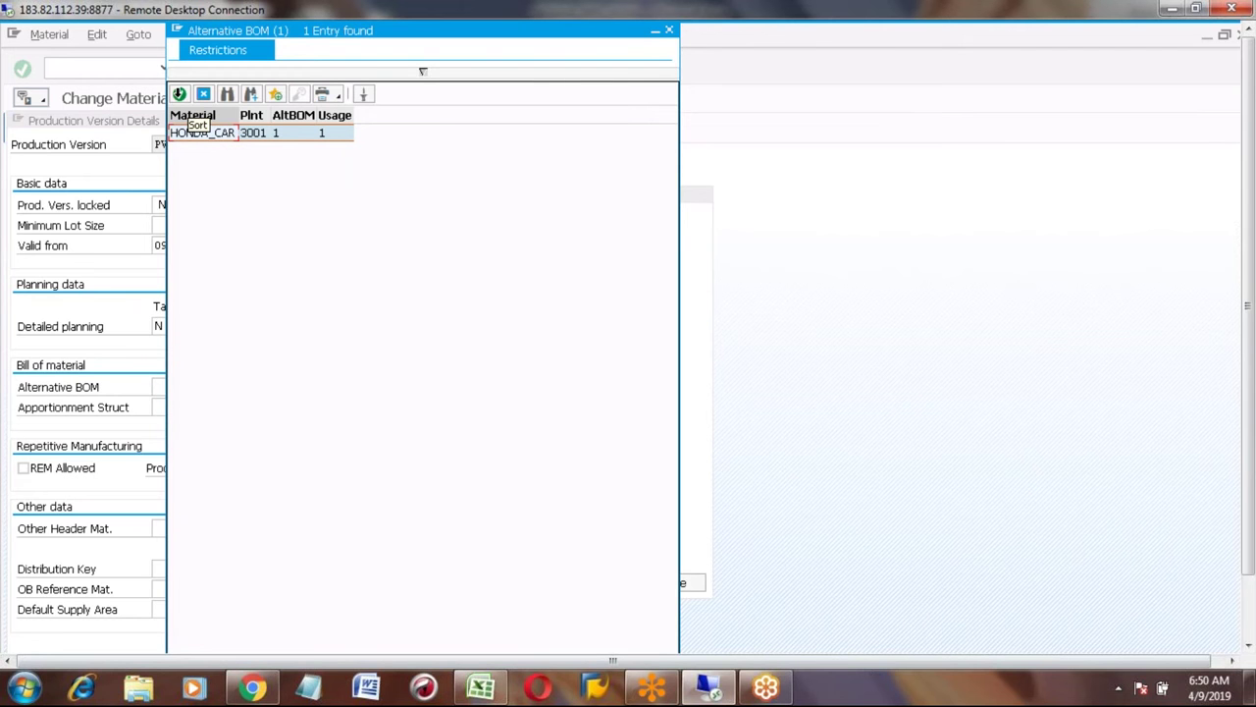
{"action": "double_click", "coordinate": [202, 133]}
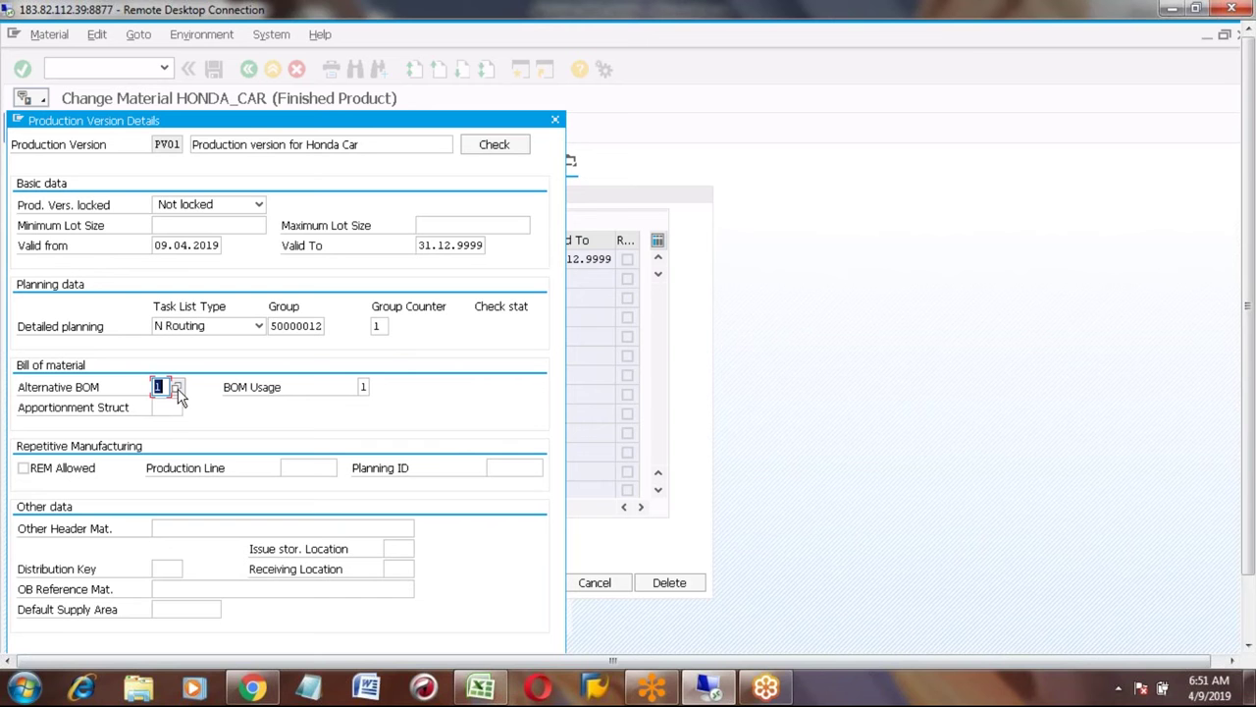
Open a separate SAP session and start transaction CS03 to display a material BOM.
{"action": "left_click", "coordinate": [17, 120]}
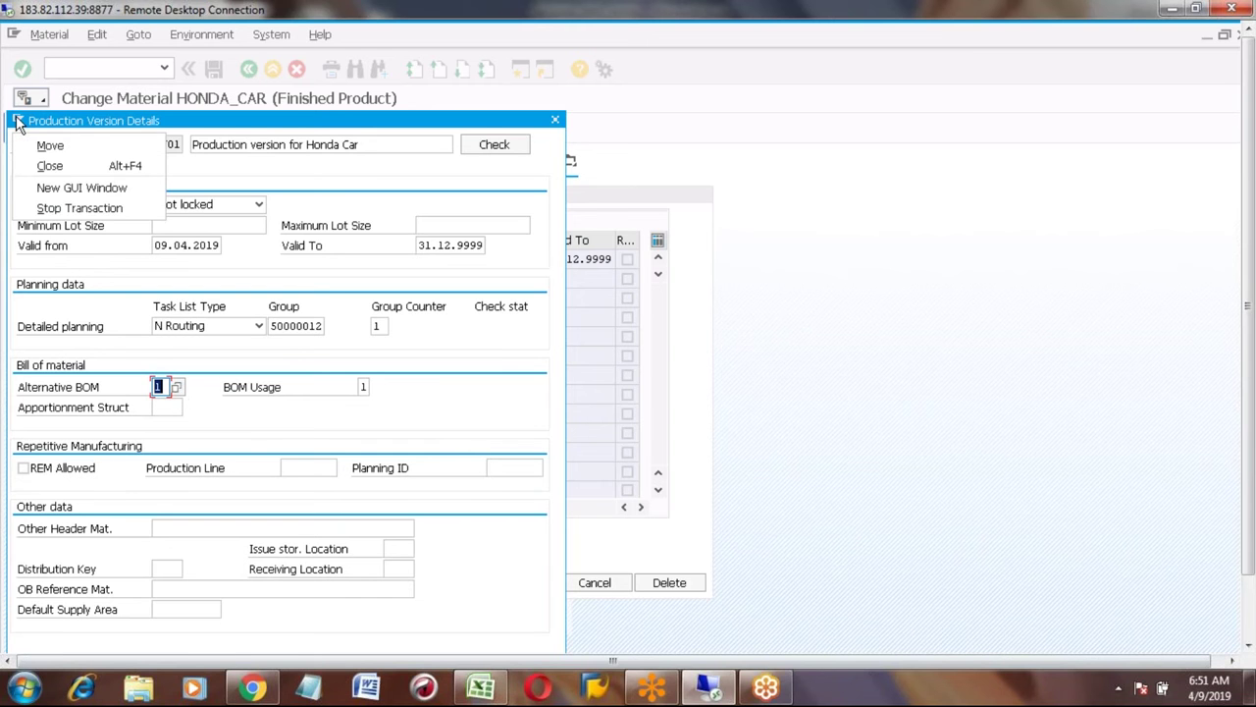
{"action": "left_click", "coordinate": [90, 194]}
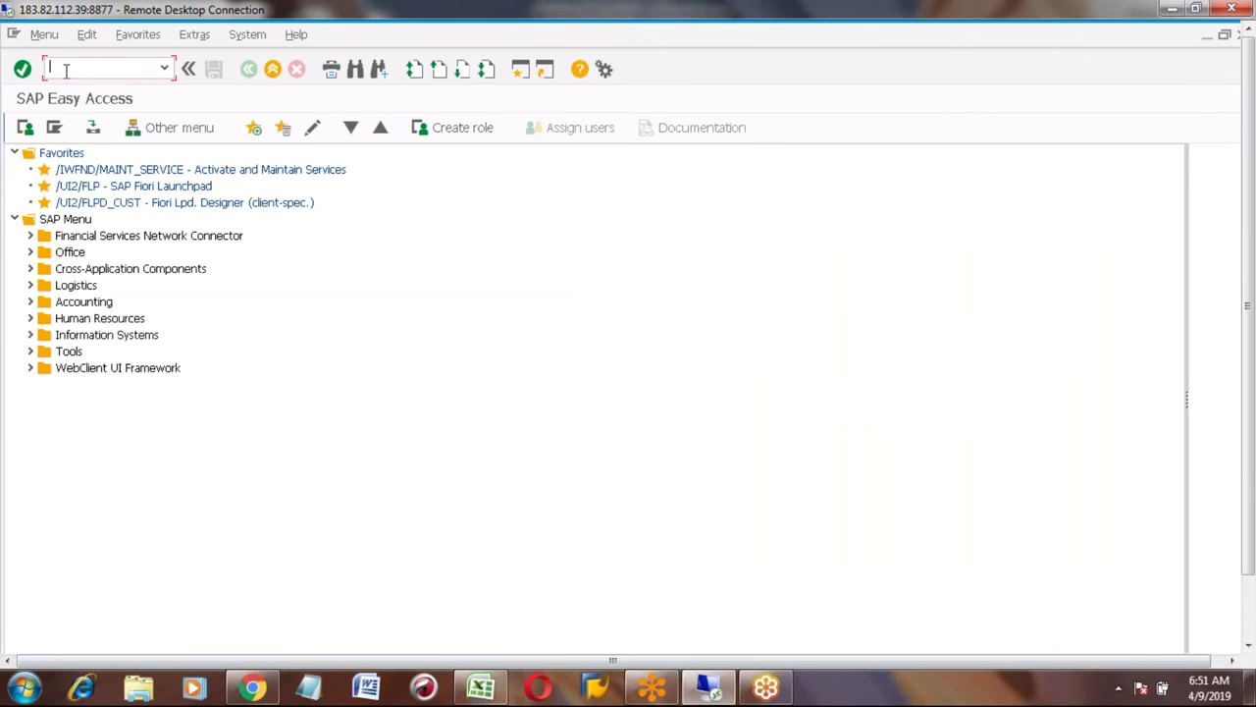
{"action": "type", "text": "cs01"}
{"action": "key", "text": "BackSpace"}
{"action": "type", "text": "3"}
{"action": "key", "text": "Return"}
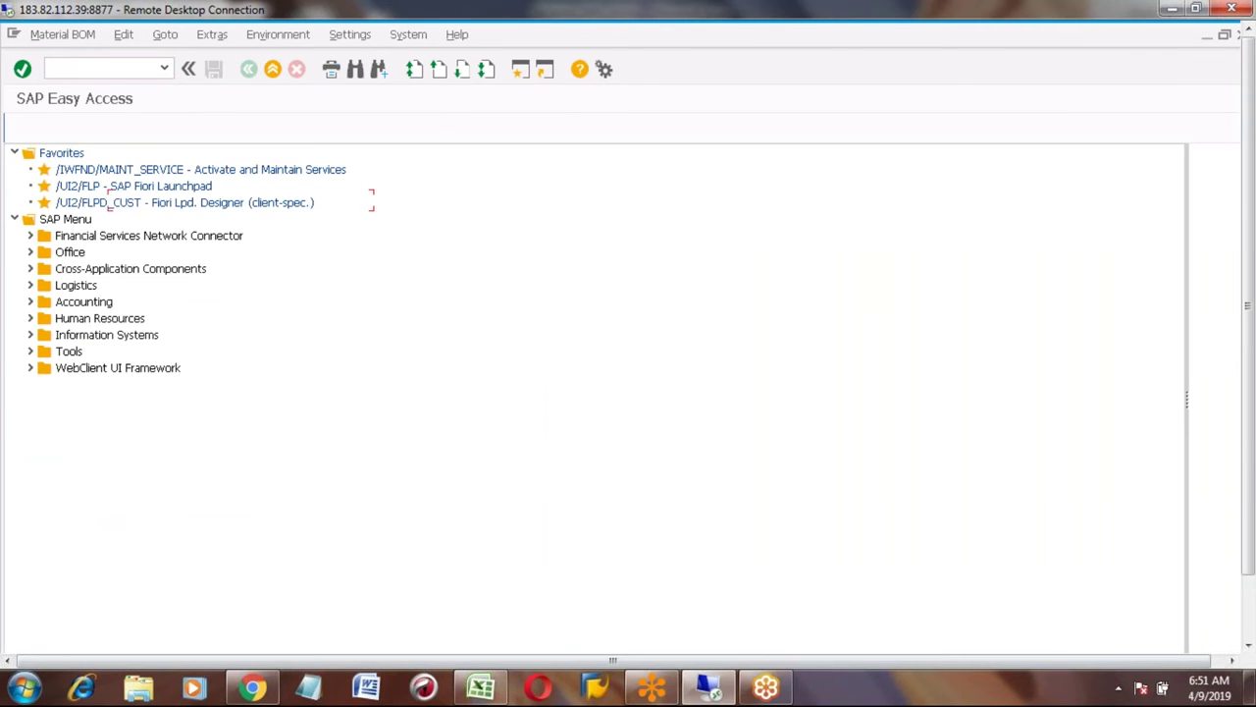
Display the HONDA_CAR BOM for plant 3001 with usage 1, examine its alternative number, and glance at the Excel notes.
{"action": "type", "text": "3001"}
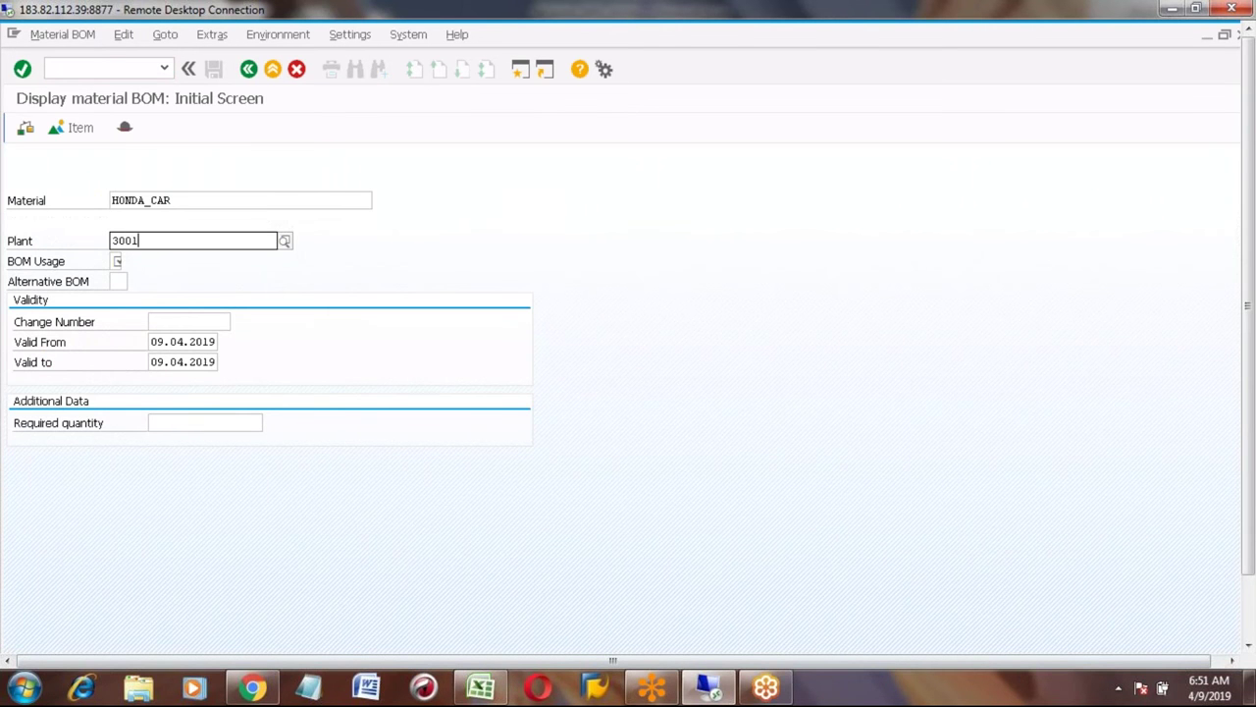
{"action": "key", "text": "Tab"}
{"action": "type", "text": "1"}
{"action": "key", "text": "Return"}
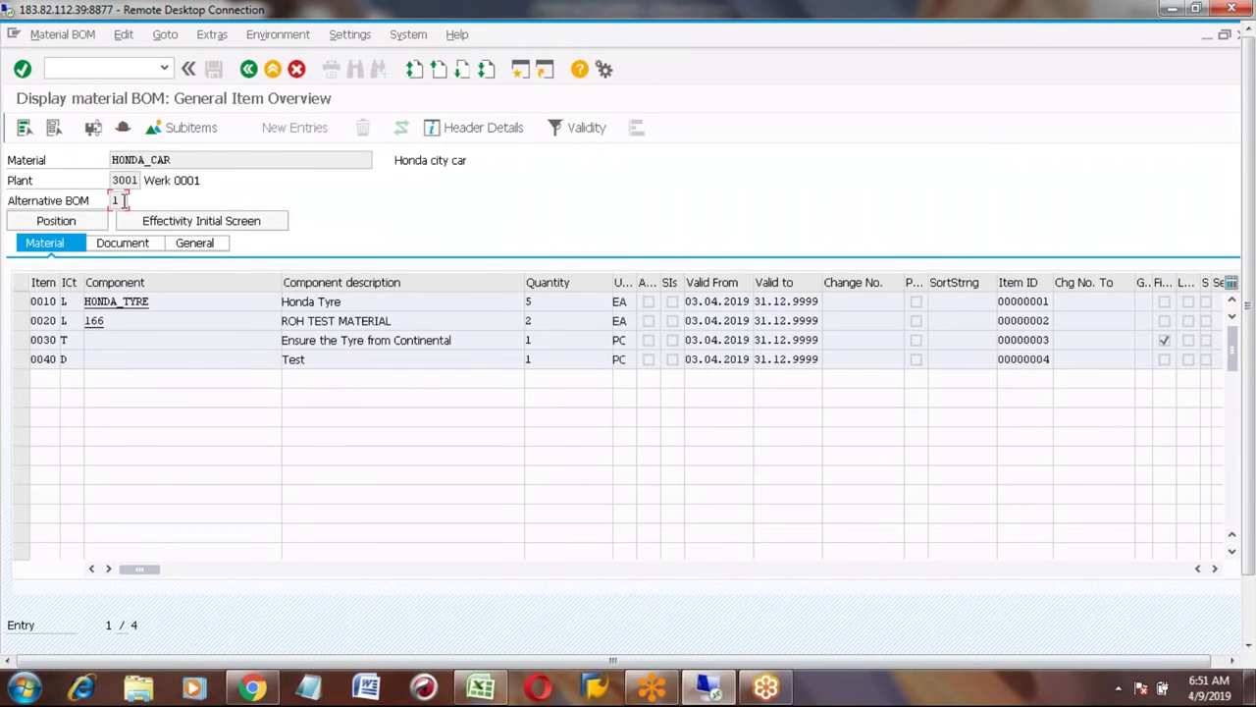
{"action": "left_click_drag", "start_coordinate": [125, 201], "coordinate": [106, 199]}
{"action": "key", "text": "alt+Tab"}
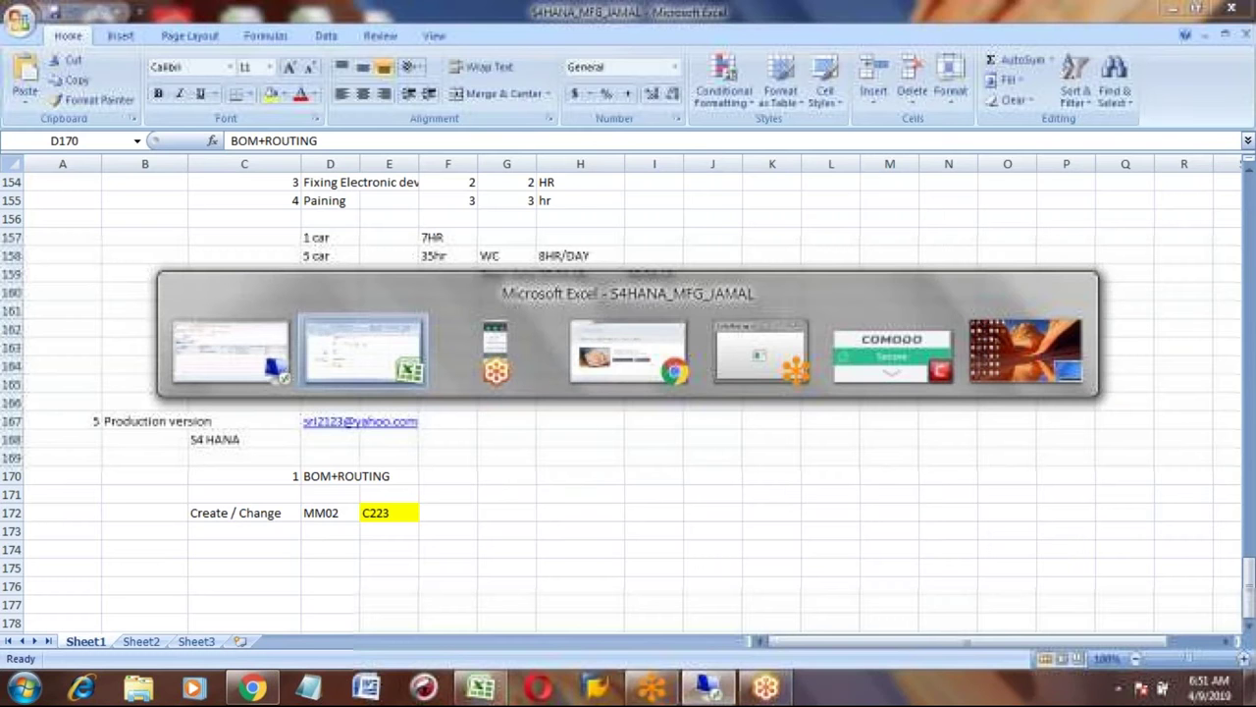
{"action": "key", "text": "alt+Tab"}
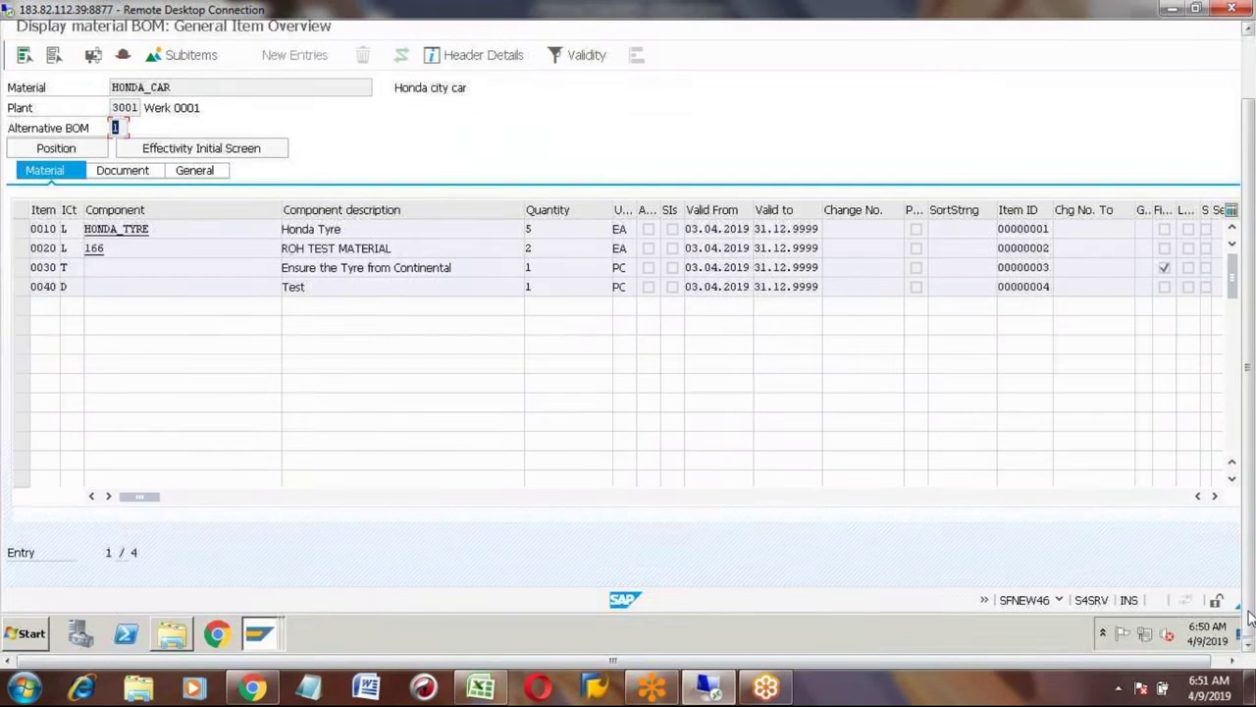
Return to the PV01 production version details and examine the check status fields for detailed planning and the bill of material.
{"action": "left_click", "coordinate": [259, 634]}
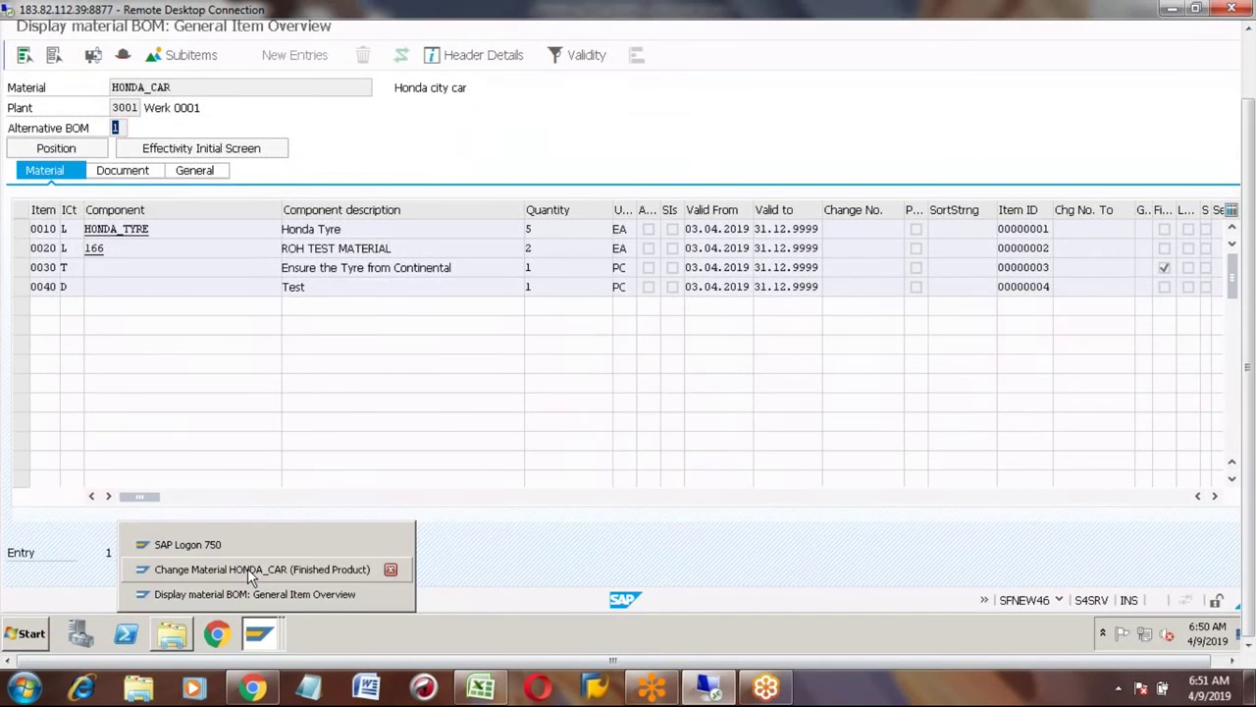
{"action": "left_click", "coordinate": [196, 566]}
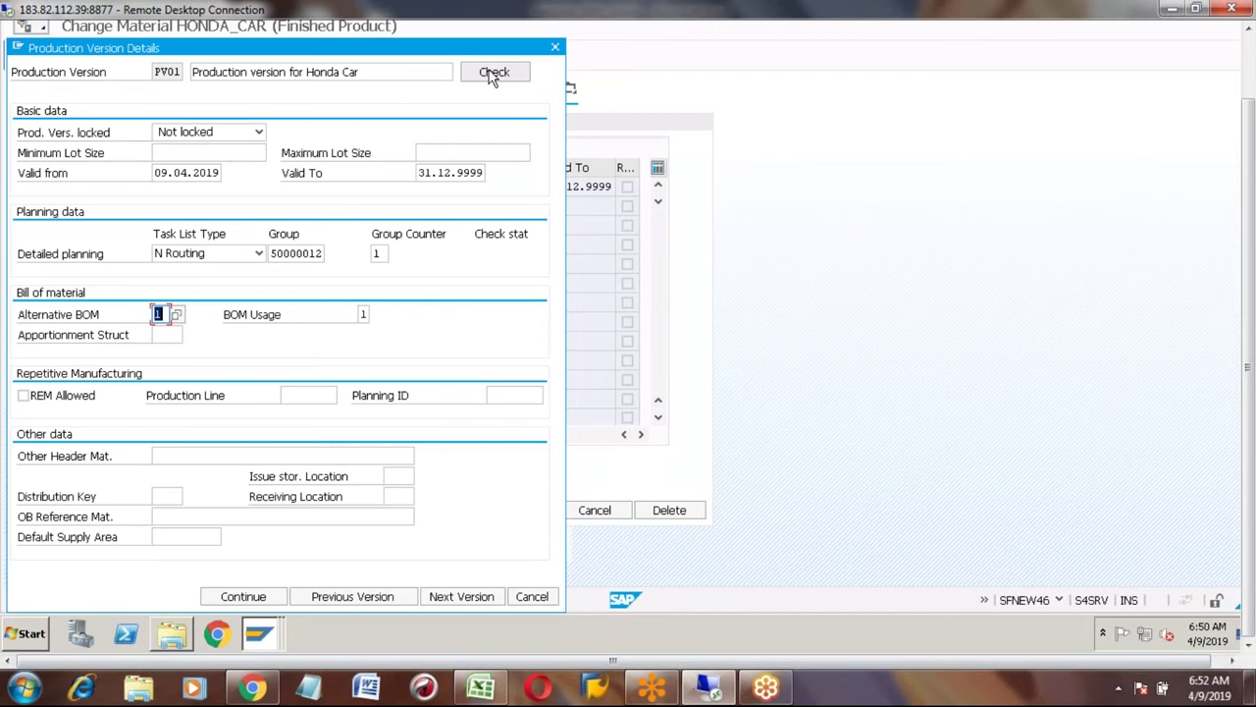
{"action": "left_click", "coordinate": [1244, 61]}
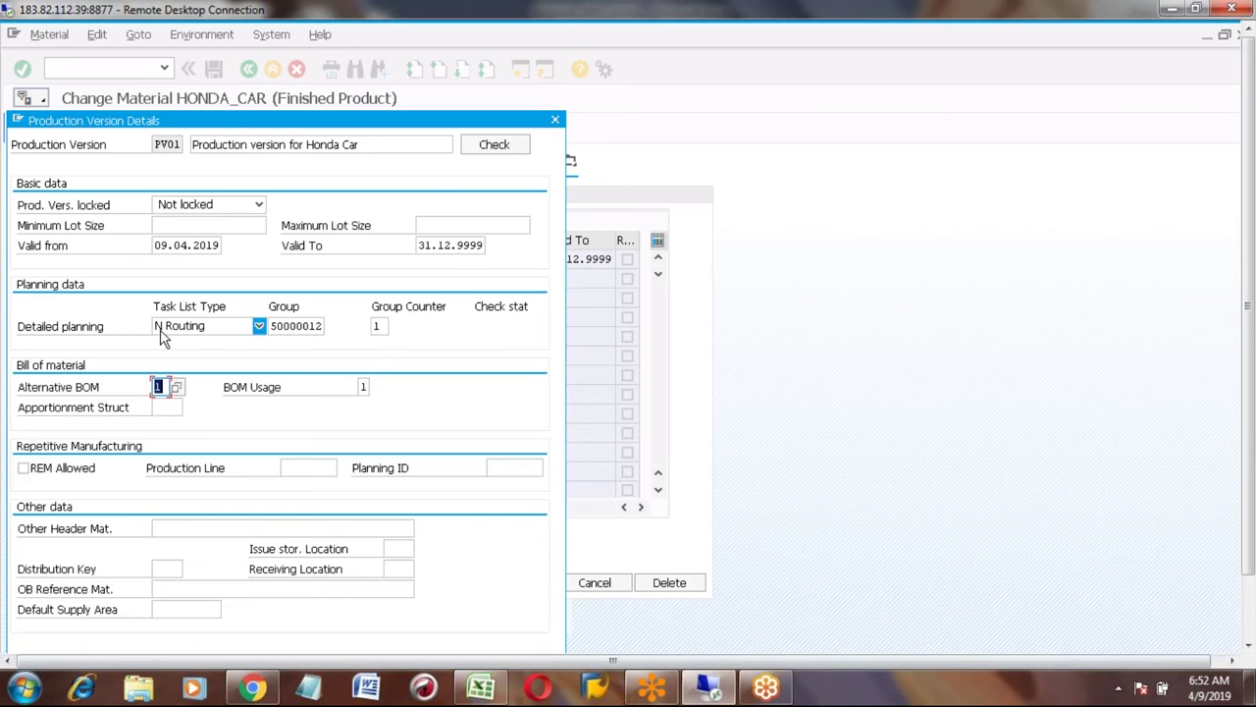
{"action": "left_click", "coordinate": [259, 328]}
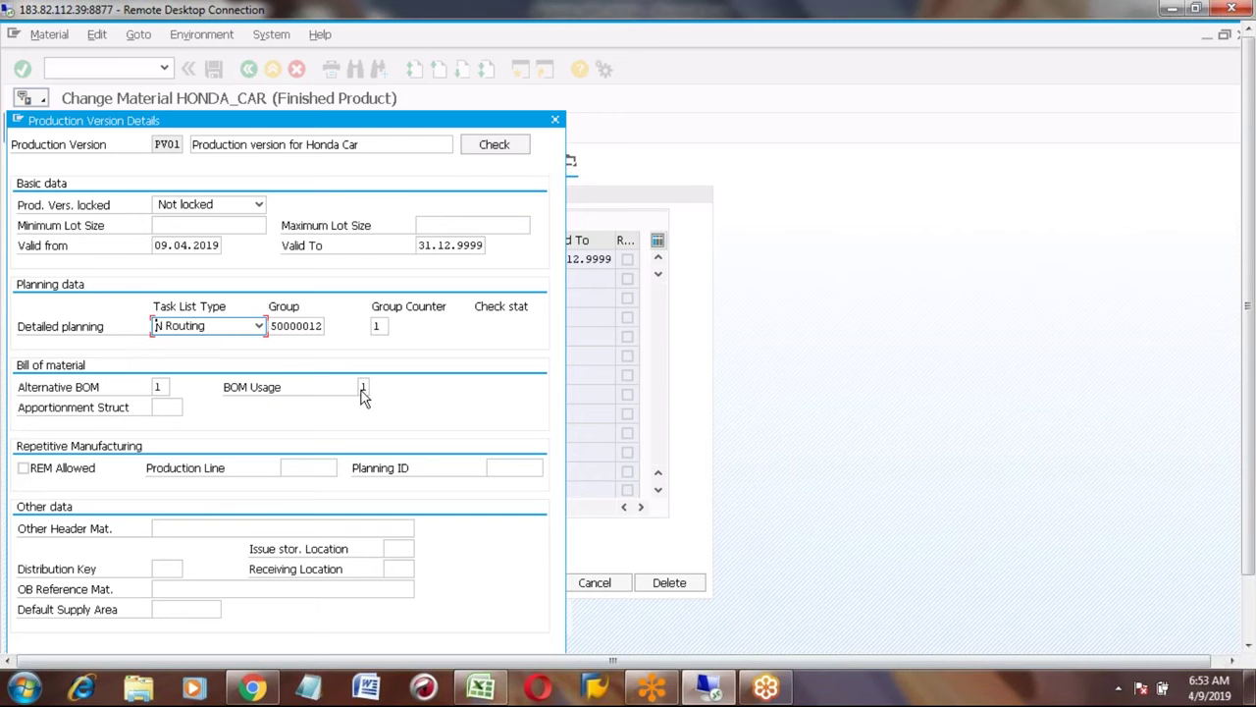
{"action": "left_click", "coordinate": [511, 314]}
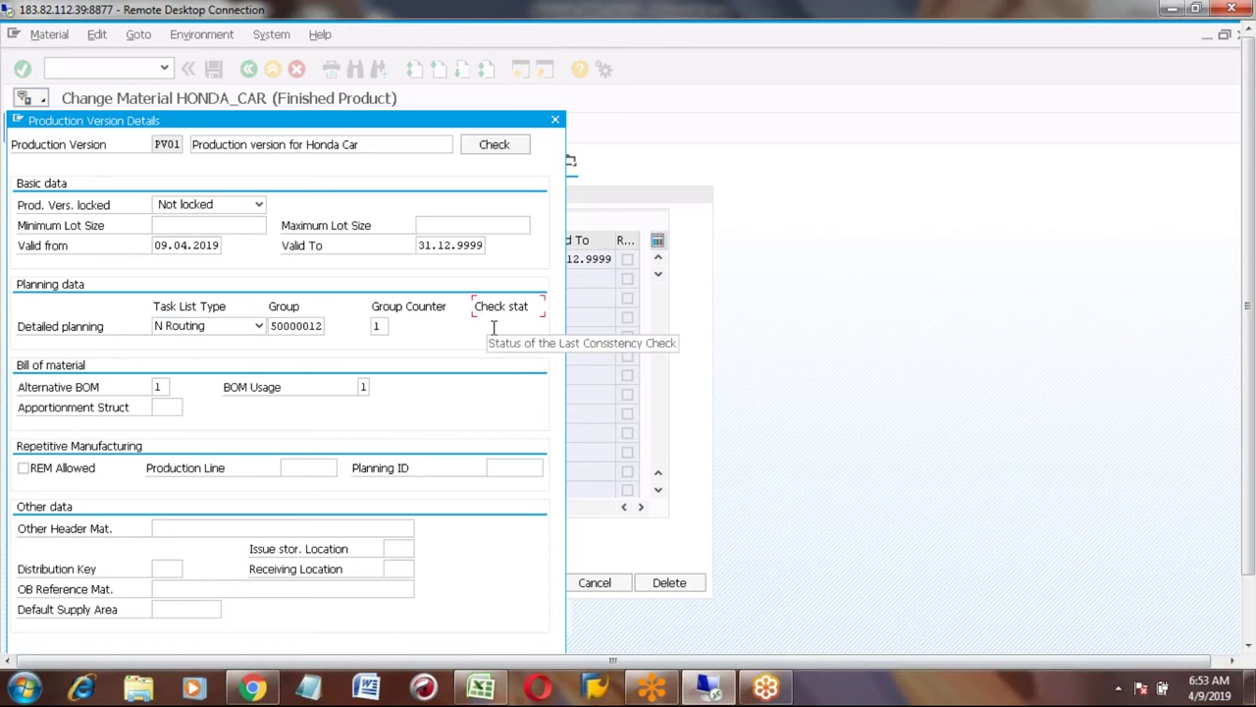
{"action": "left_click", "coordinate": [494, 327]}
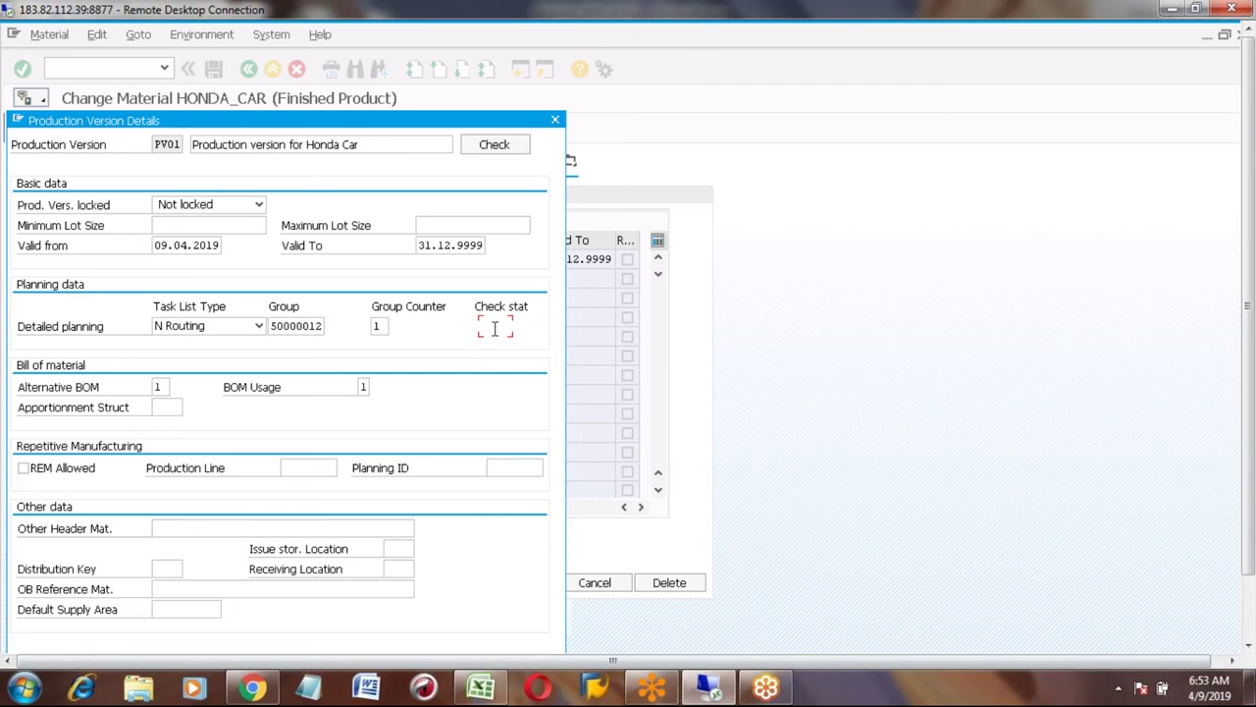
{"action": "left_click", "coordinate": [494, 389]}
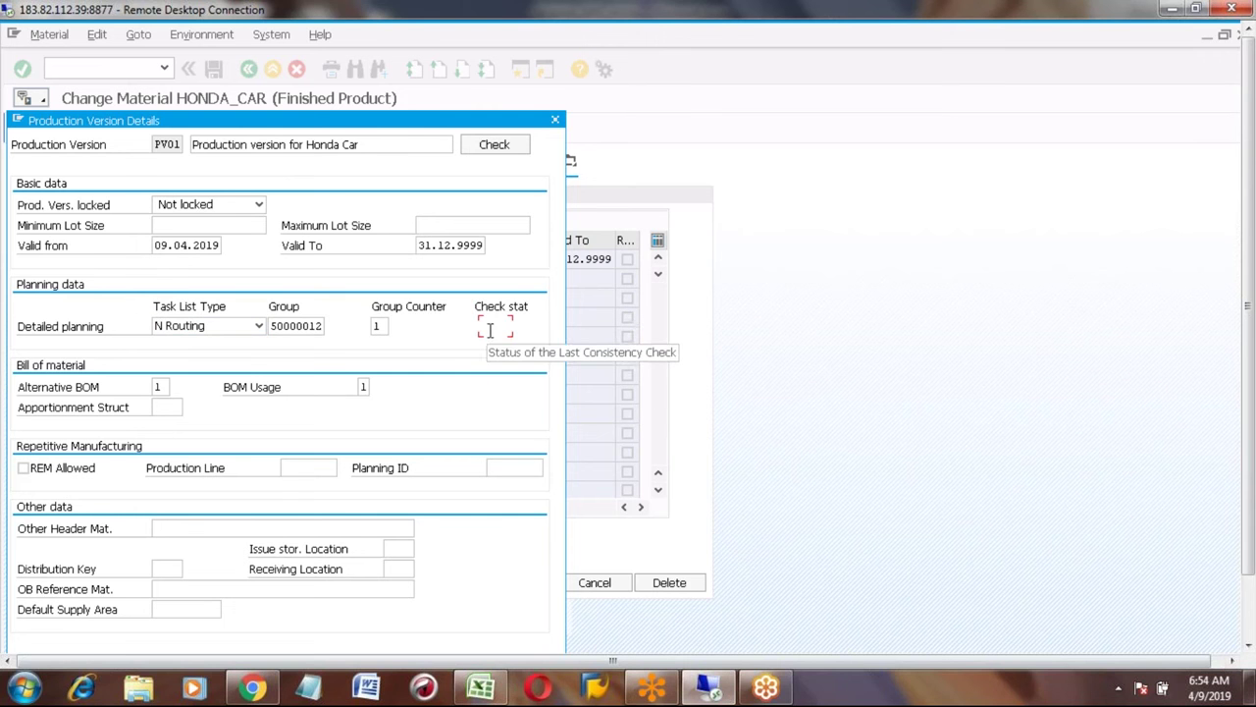
{"action": "left_click", "coordinate": [497, 390]}
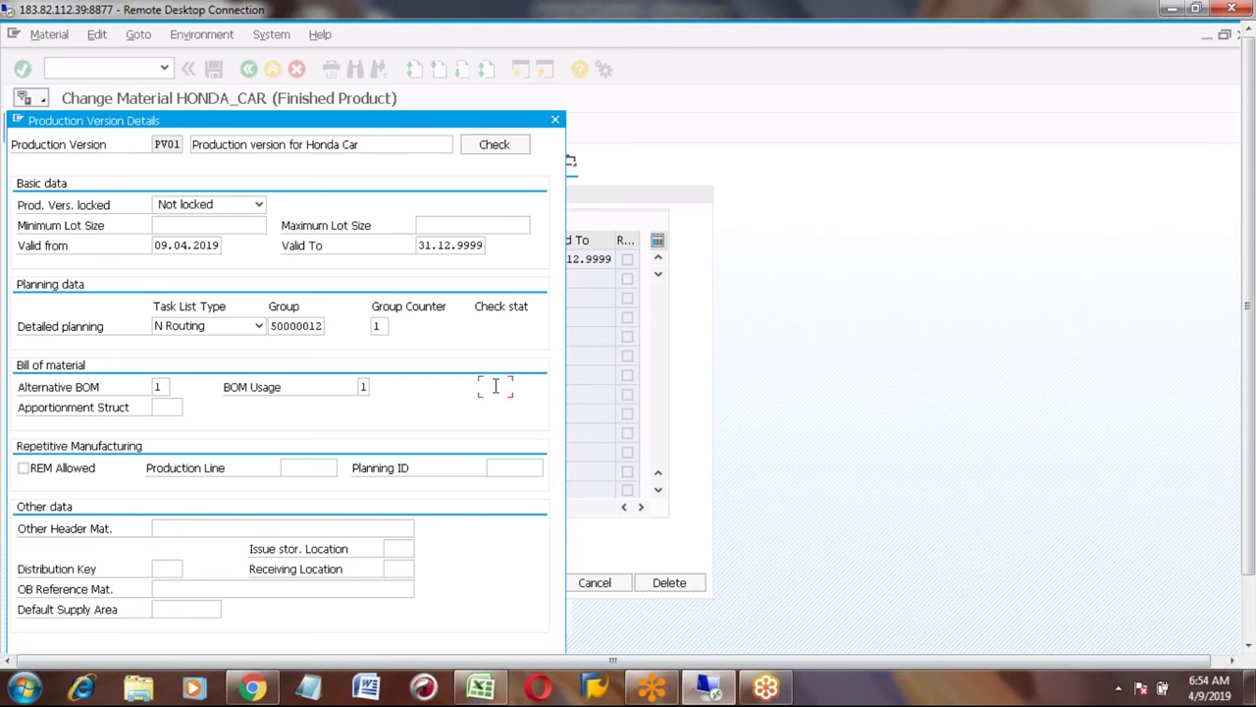
Run the consistency check on PV01, review the routing and BOM entries in its log, and inspect the resulting check statuses.
{"action": "left_click", "coordinate": [491, 150]}
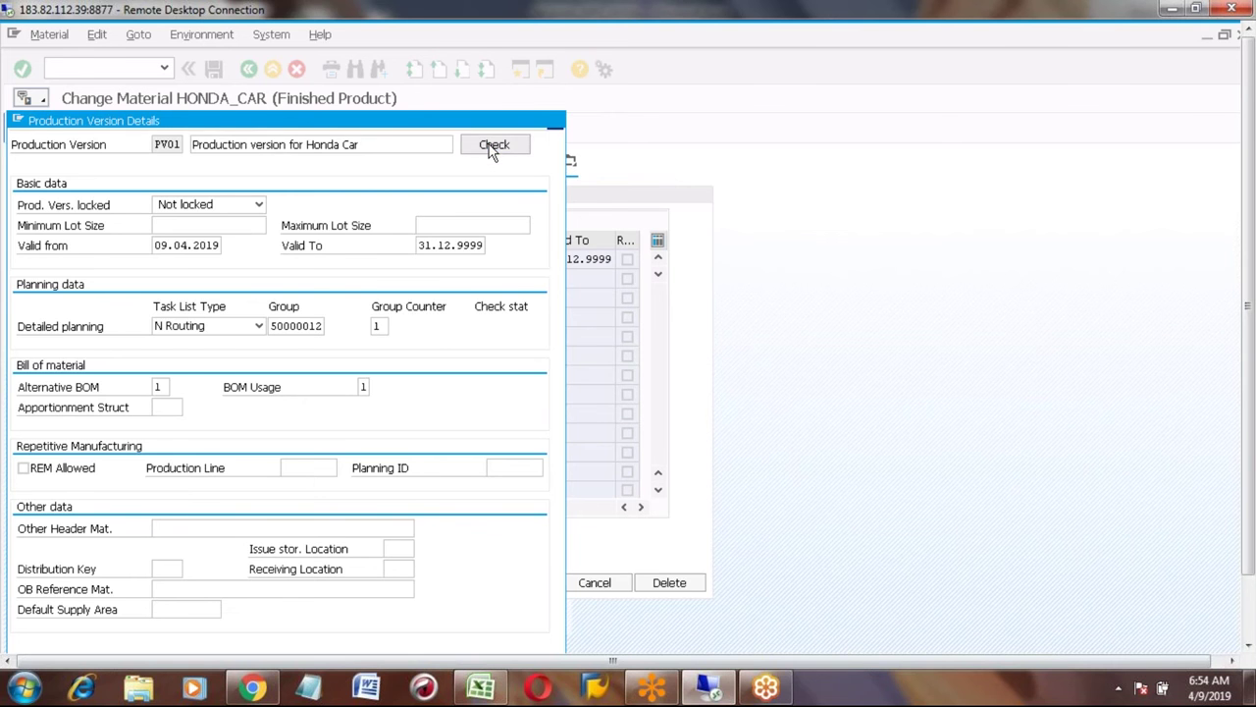
{"action": "left_click", "coordinate": [311, 364]}
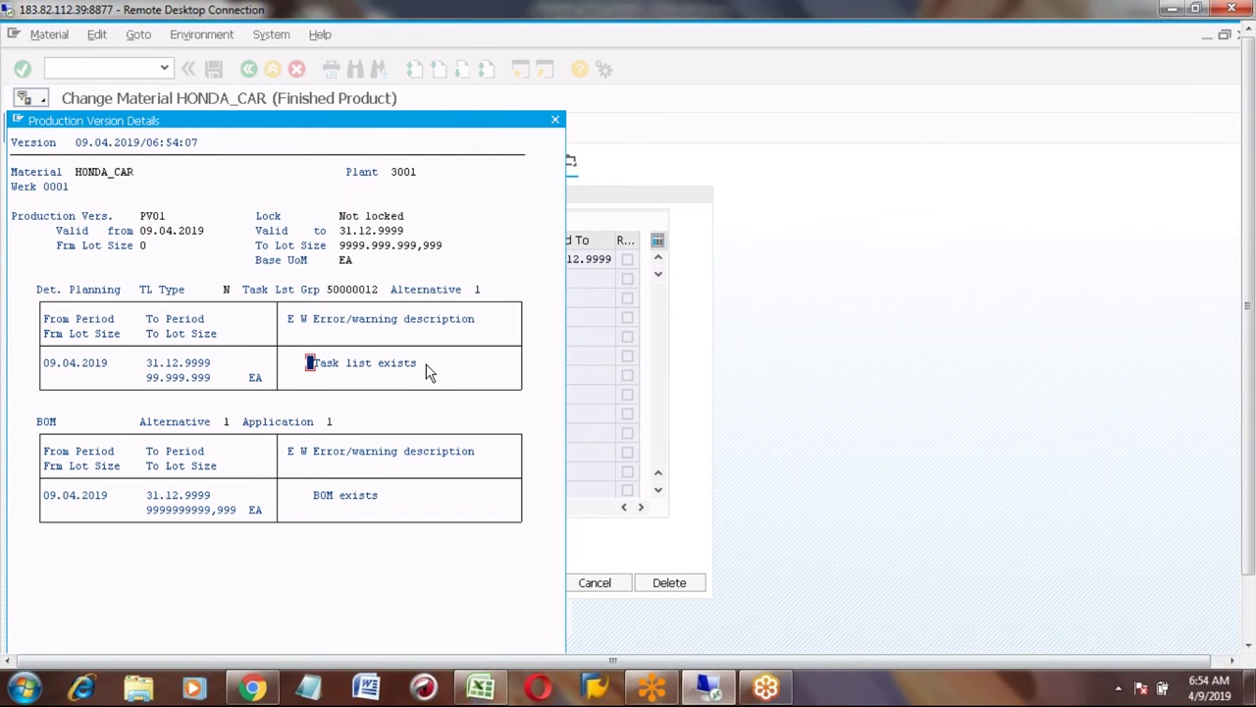
{"action": "left_click", "coordinate": [341, 290]}
{"action": "left_click", "coordinate": [325, 505]}
{"action": "left_click", "coordinate": [227, 422]}
{"action": "left_click", "coordinate": [330, 423]}
{"action": "left_click_drag", "start_coordinate": [417, 114], "coordinate": [413, 84]}
{"action": "left_click", "coordinate": [545, 633]}
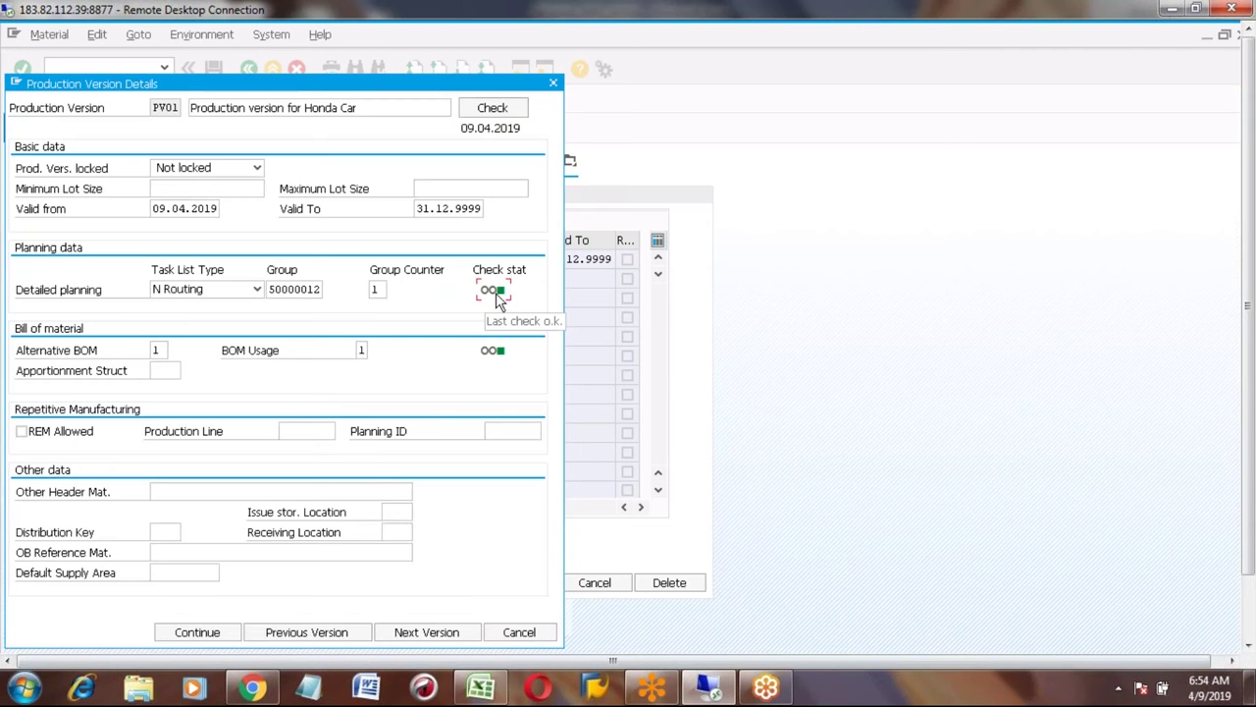
{"action": "left_click", "coordinate": [494, 354]}
{"action": "left_click", "coordinate": [362, 350]}
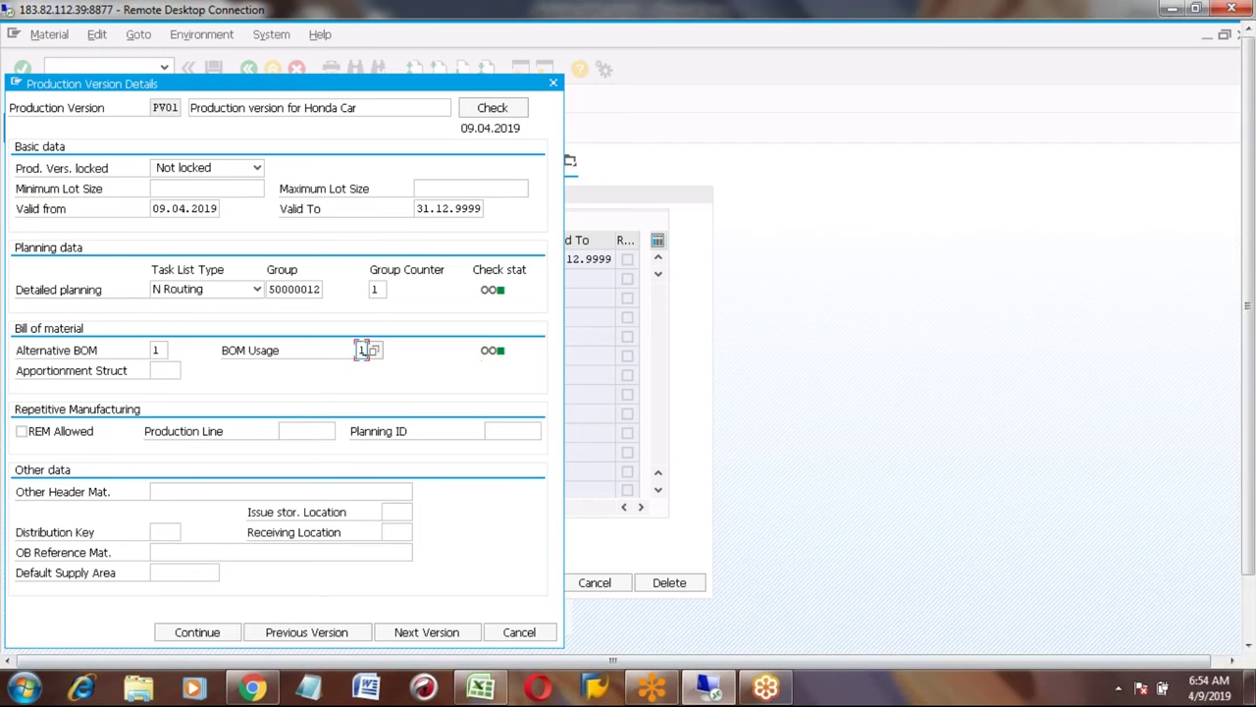
Set the alternative BOM of PV01 to 2 and rerun the consistency check, accepting the warning.
{"action": "left_click", "coordinate": [157, 351]}
{"action": "key", "text": "BackSpace"}
{"action": "type", "text": "2"}
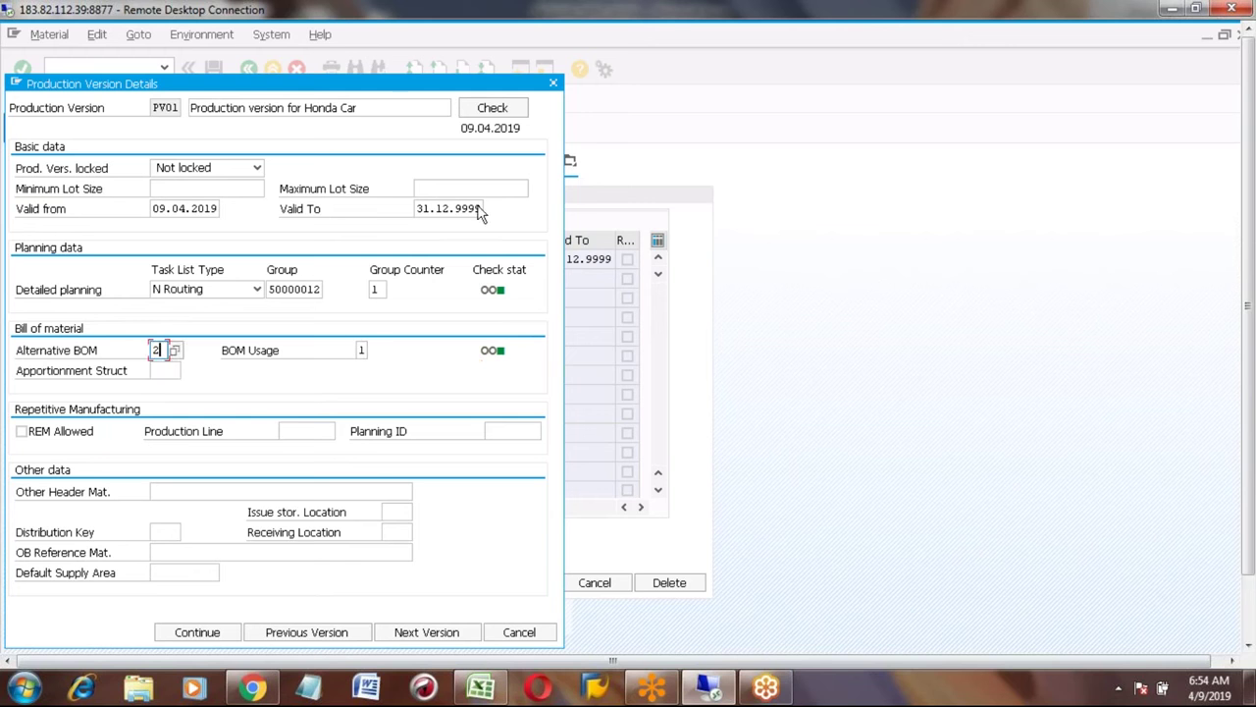
{"action": "left_click", "coordinate": [490, 110]}
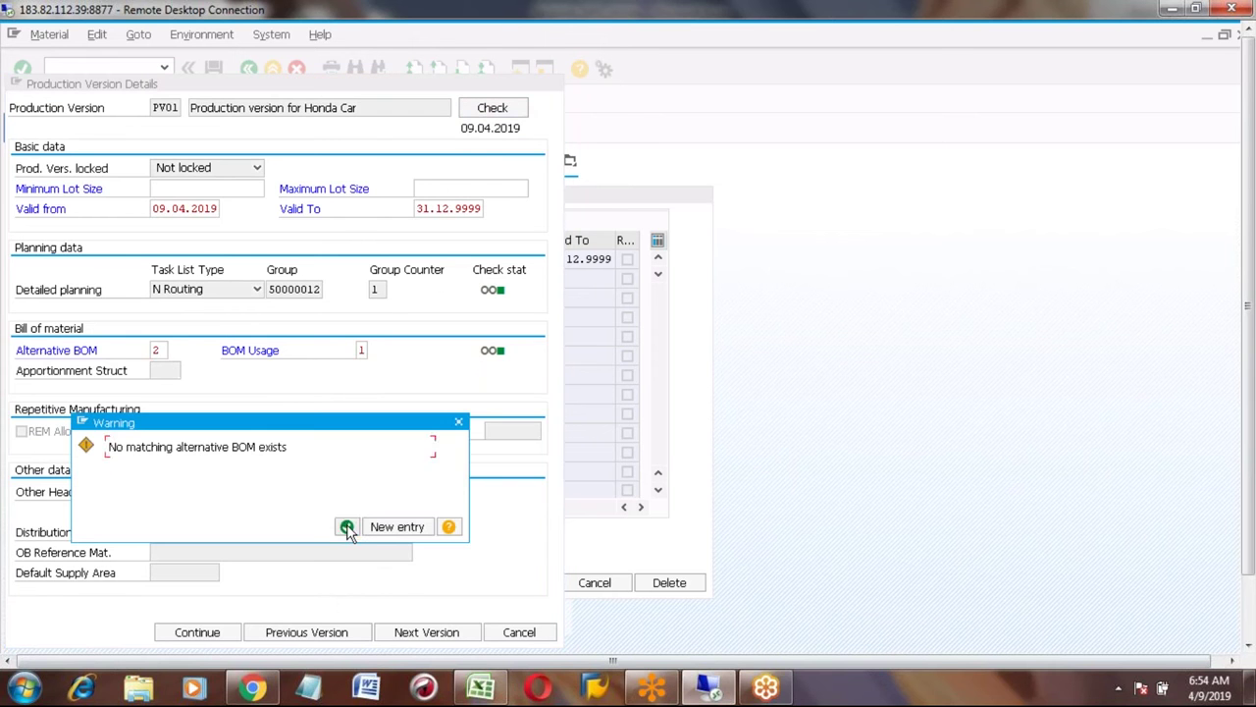
{"action": "left_click", "coordinate": [344, 525]}
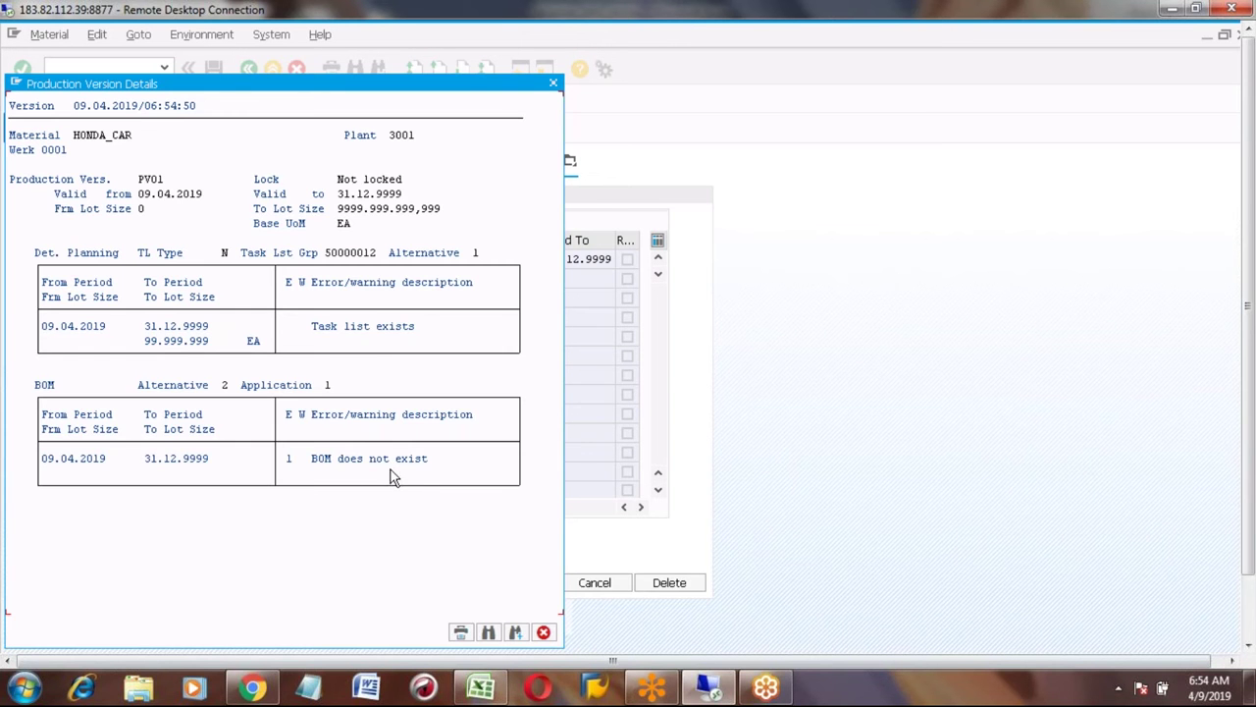
Close the check log, set the alternative BOM of PV01 to 1, and rerun the consistency check.
{"action": "left_click", "coordinate": [544, 634]}
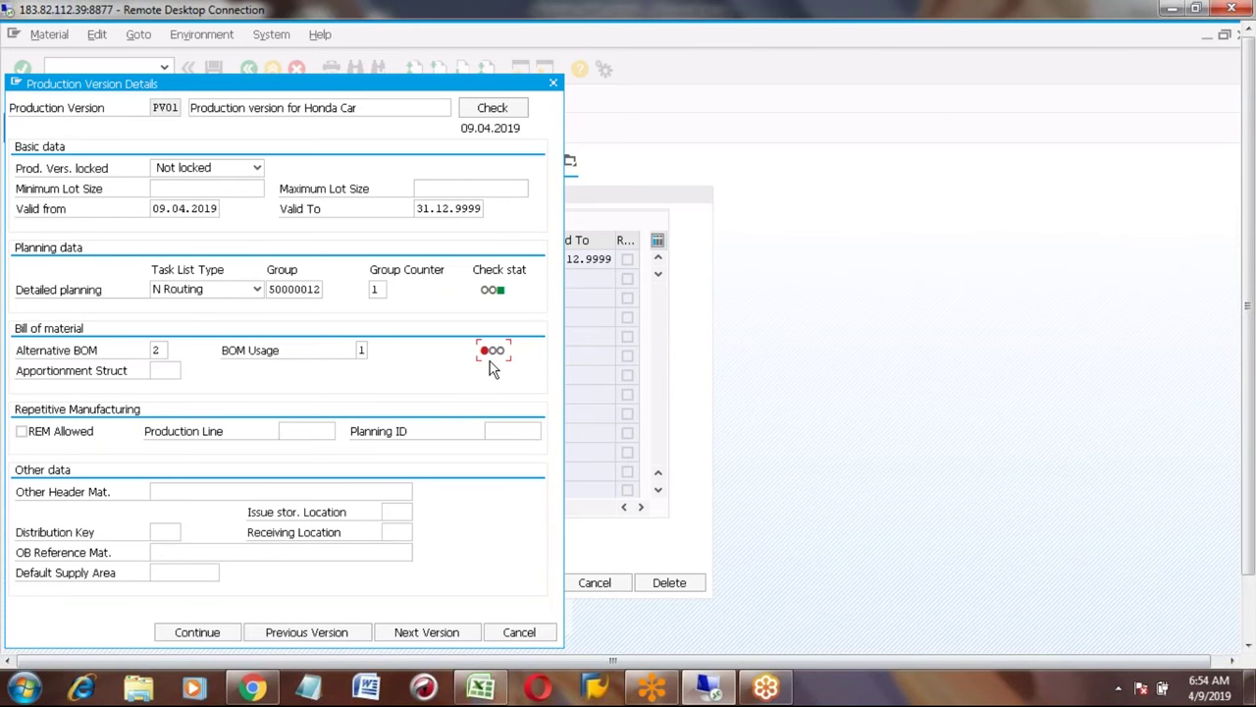
{"action": "left_click", "coordinate": [160, 350]}
{"action": "left_click", "coordinate": [173, 349]}
{"action": "left_click", "coordinate": [157, 363]}
{"action": "left_click", "coordinate": [500, 112]}
{"action": "left_click", "coordinate": [545, 633]}
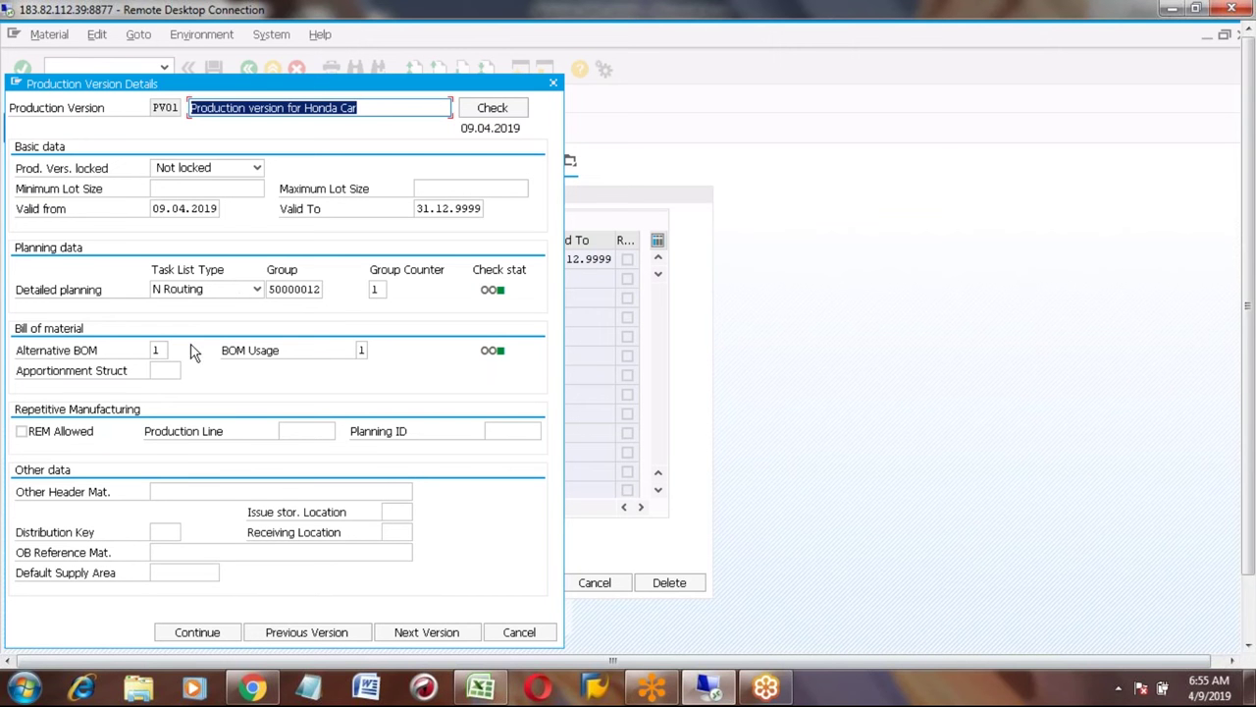
Accept the PV01 details and the production version overview, and save the HONDA_CAR material.
{"action": "left_click", "coordinate": [194, 635]}
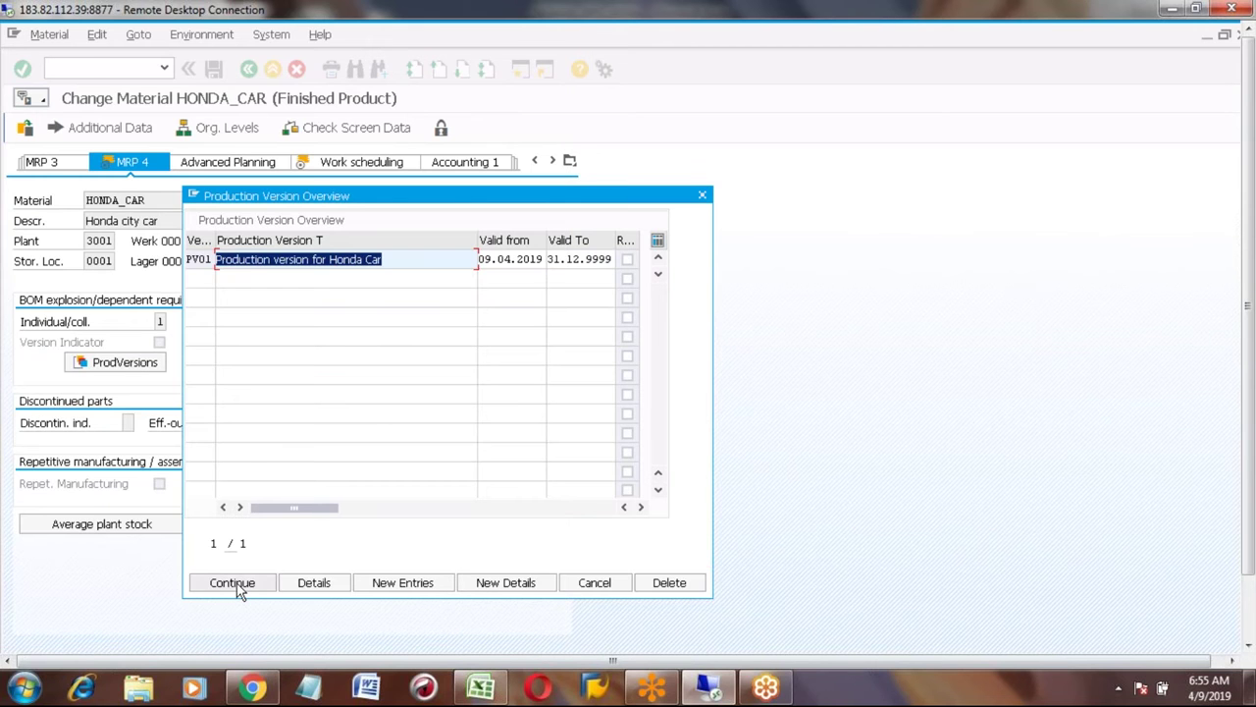
{"action": "left_click", "coordinate": [233, 584]}
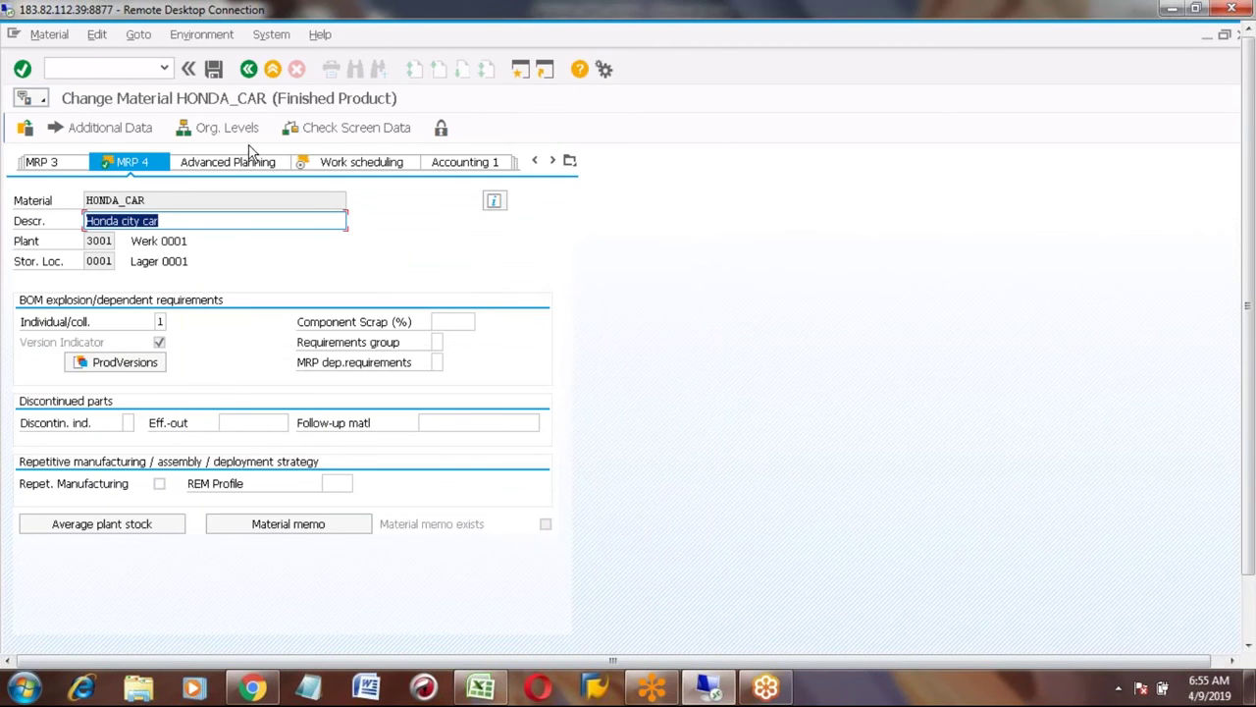
{"action": "left_click", "coordinate": [214, 71]}
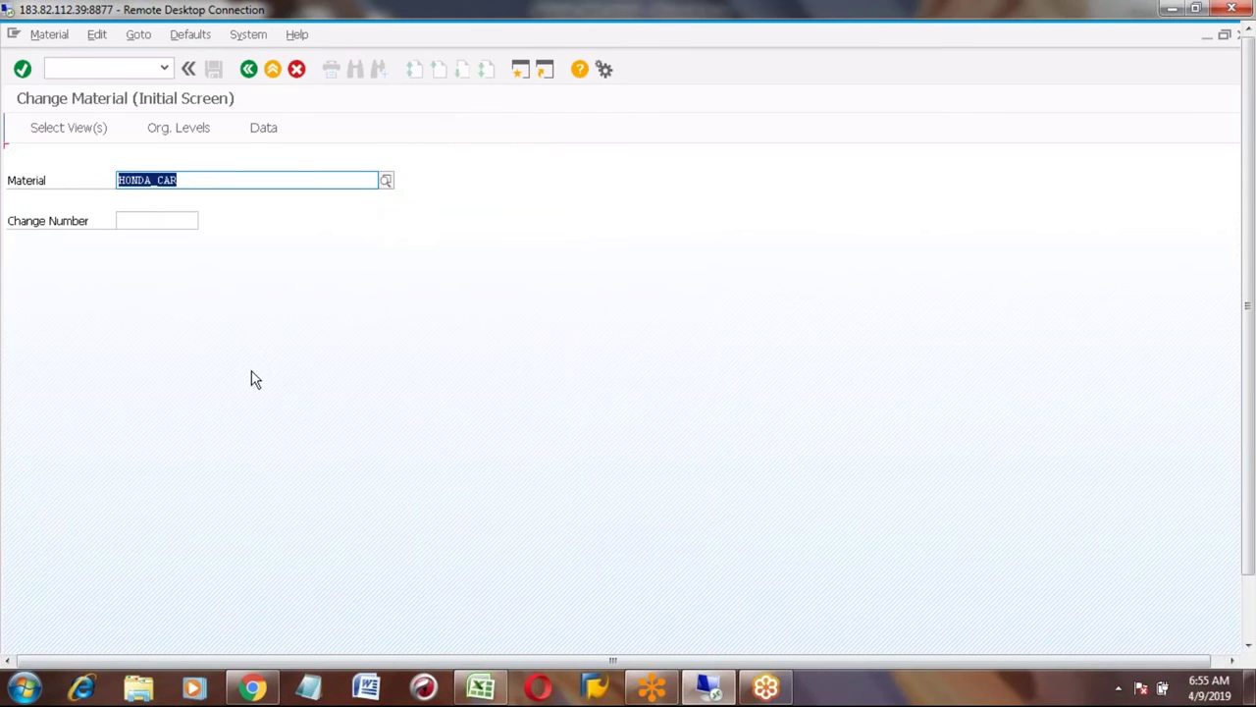
Reopen HONDA_CAR for change with only the Work Scheduling view selected, for plant 3001.
{"action": "key", "text": "Return"}
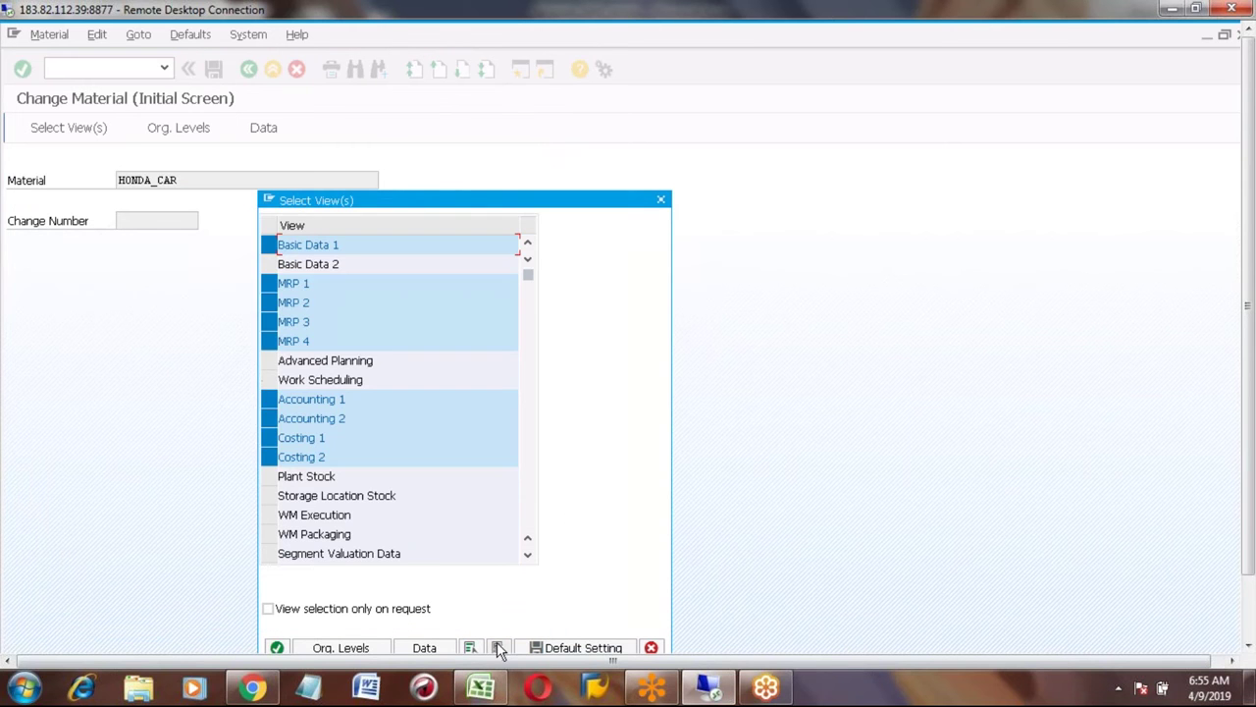
{"action": "left_click", "coordinate": [497, 644]}
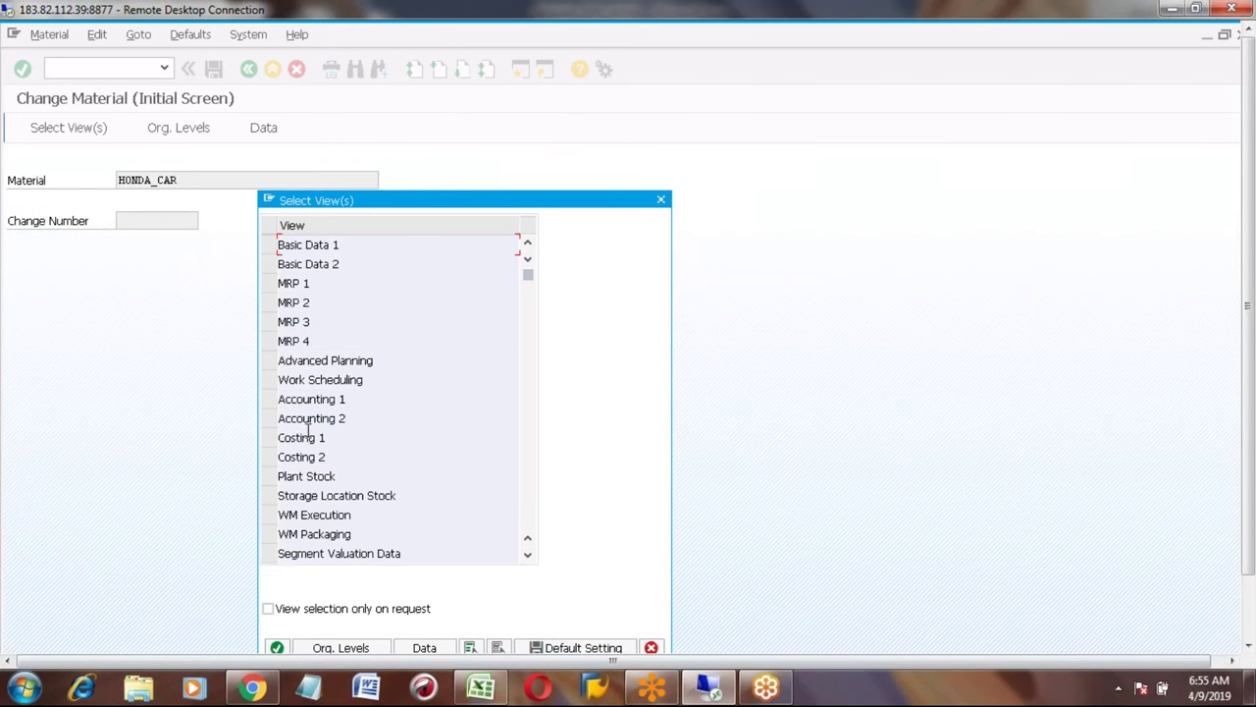
{"action": "left_click", "coordinate": [265, 380]}
{"action": "key", "text": "Return"}
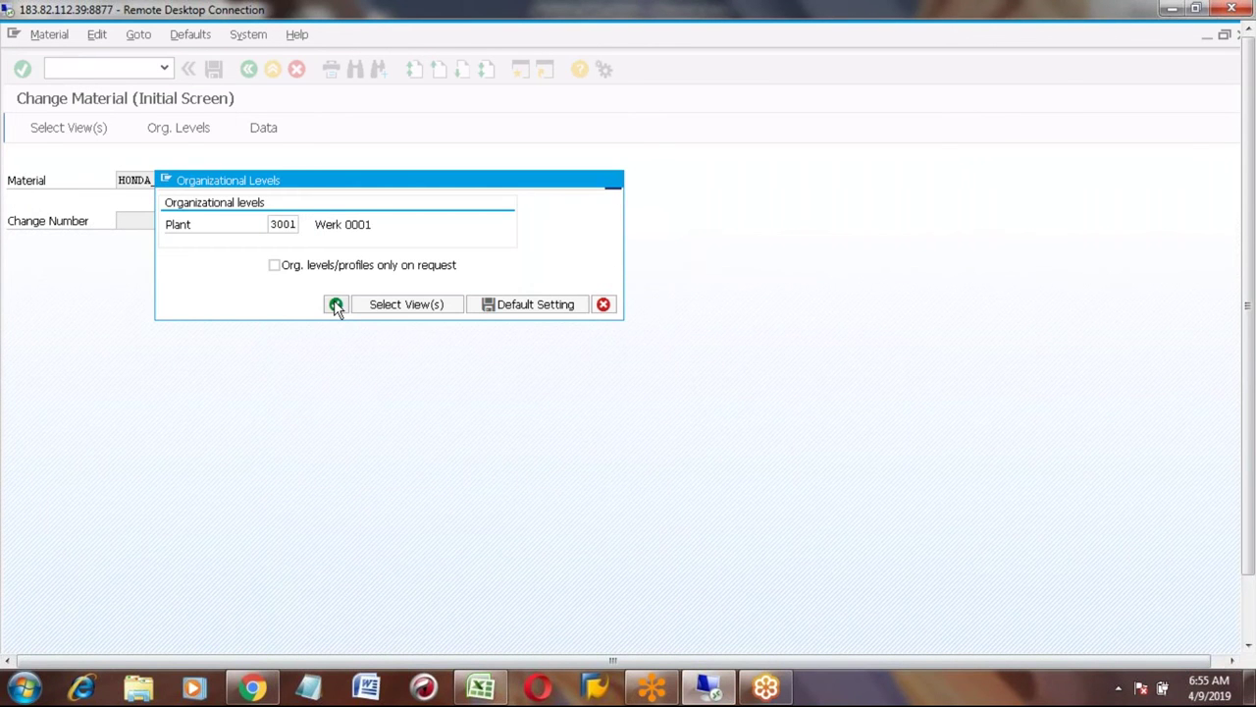
{"action": "left_click", "coordinate": [335, 305]}
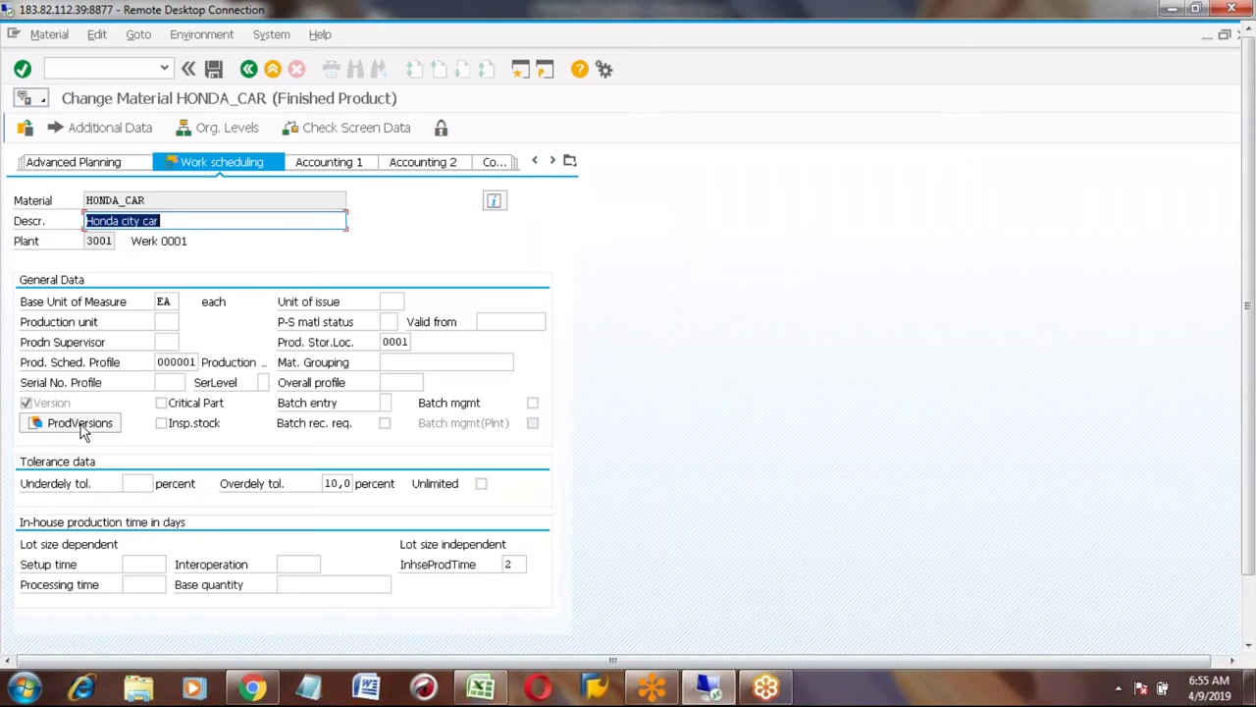
Inspect the PV01 details through the Work Scheduling view's production versions, and close them without changes.
{"action": "left_click", "coordinate": [78, 430]}
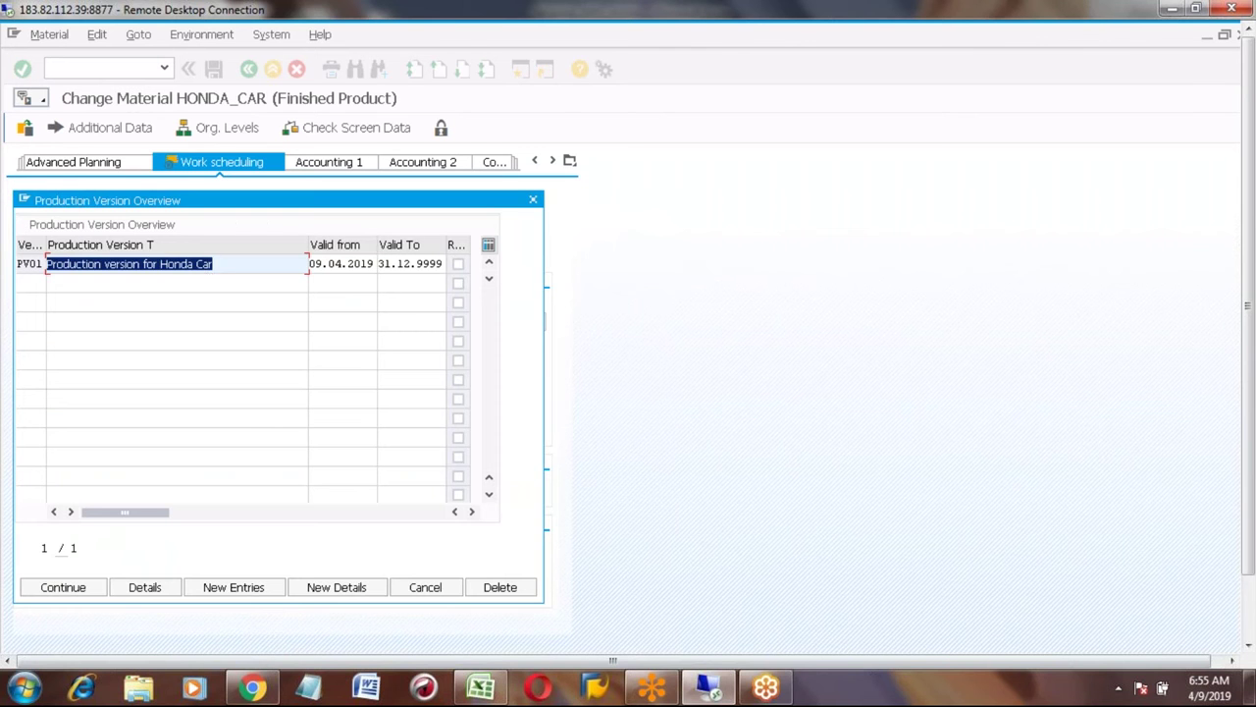
{"action": "left_click", "coordinate": [147, 263]}
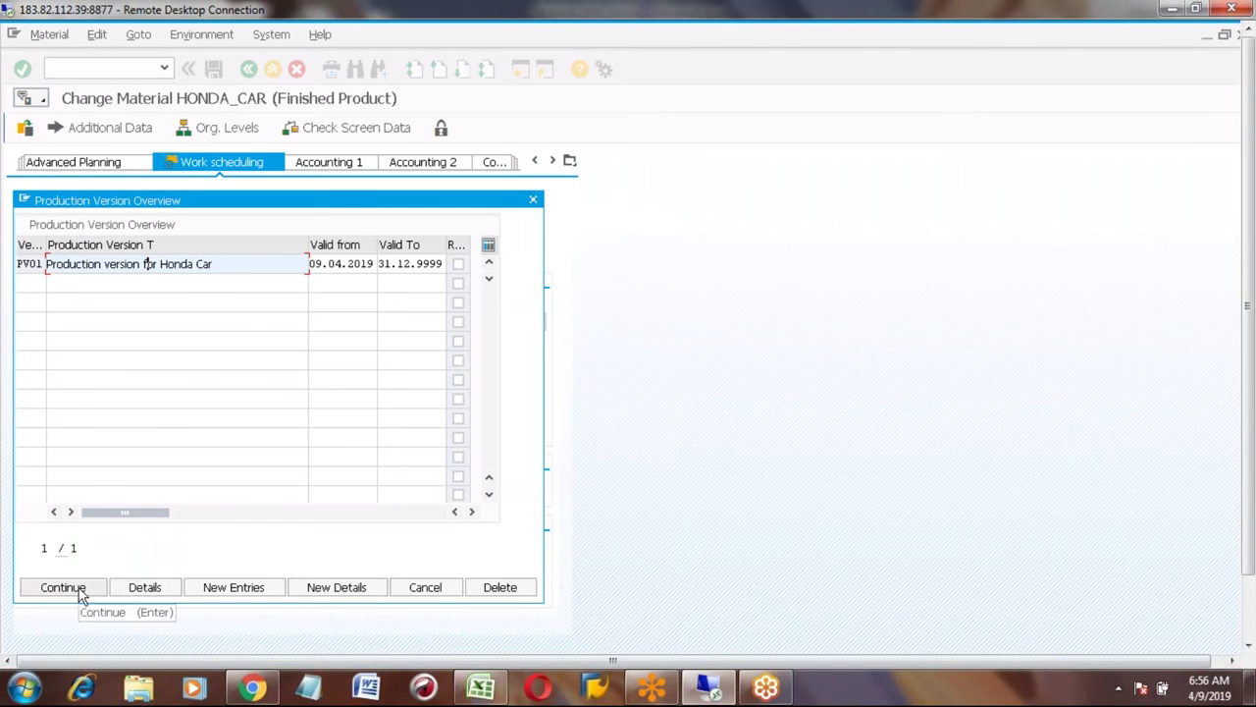
{"action": "left_click", "coordinate": [137, 588]}
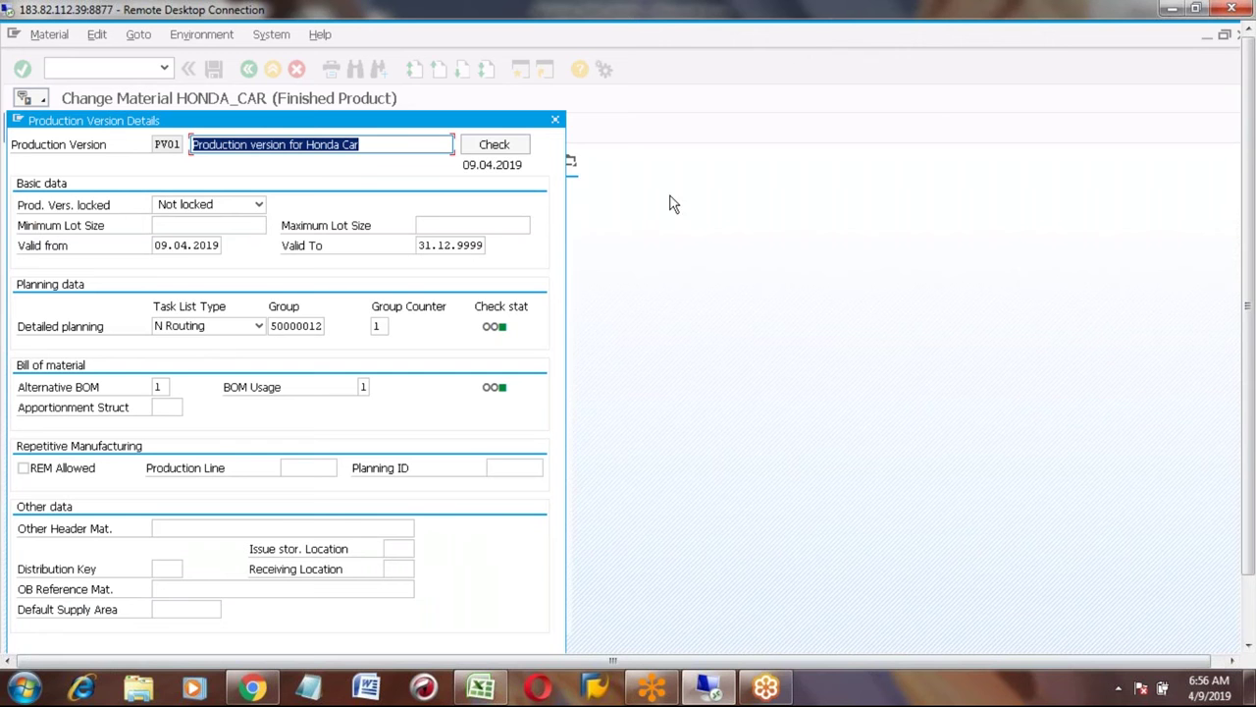
{"action": "left_click", "coordinate": [557, 122]}
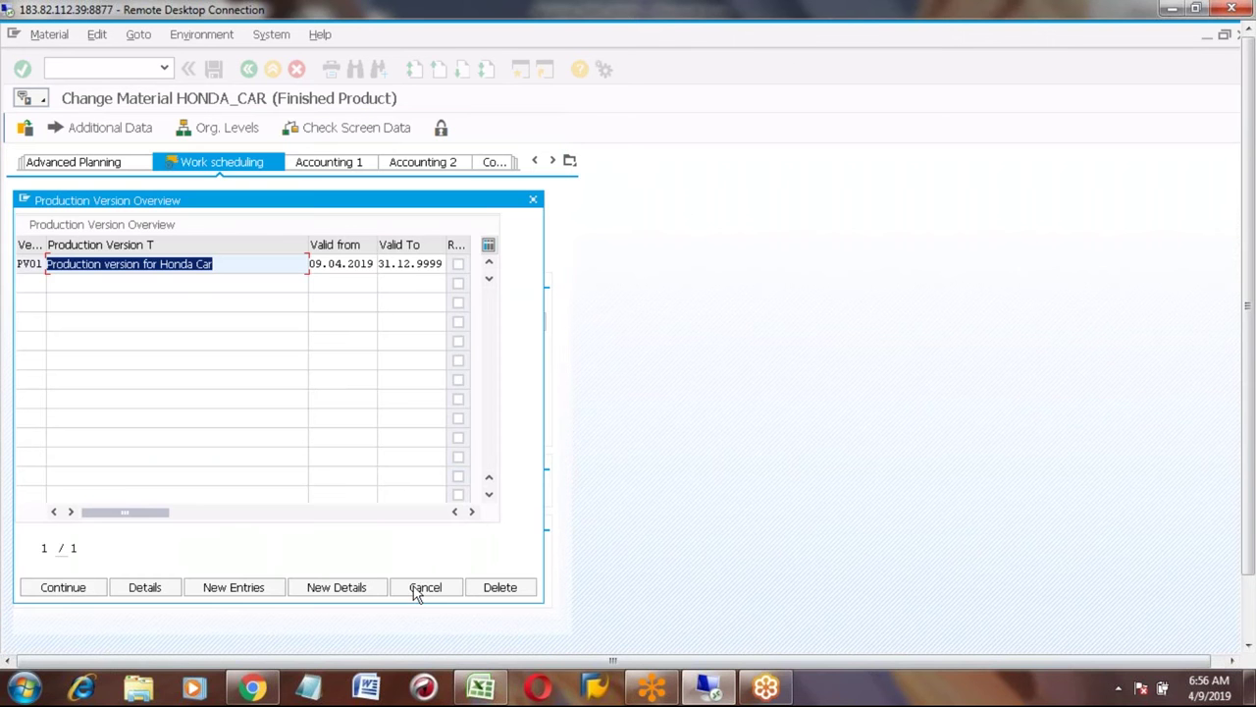
{"action": "left_click", "coordinate": [418, 596]}
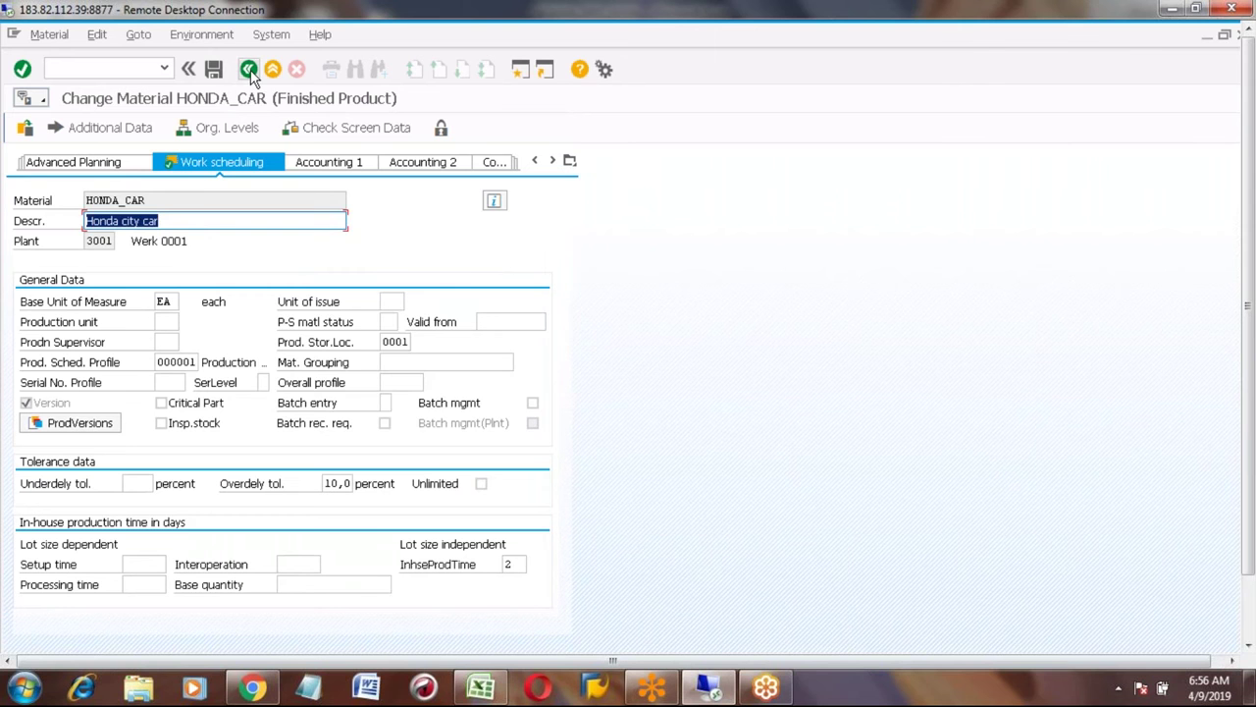
Leave the HONDA_CAR material with its data saved and return to the SAP Easy Access screen.
{"action": "left_click", "coordinate": [249, 71]}
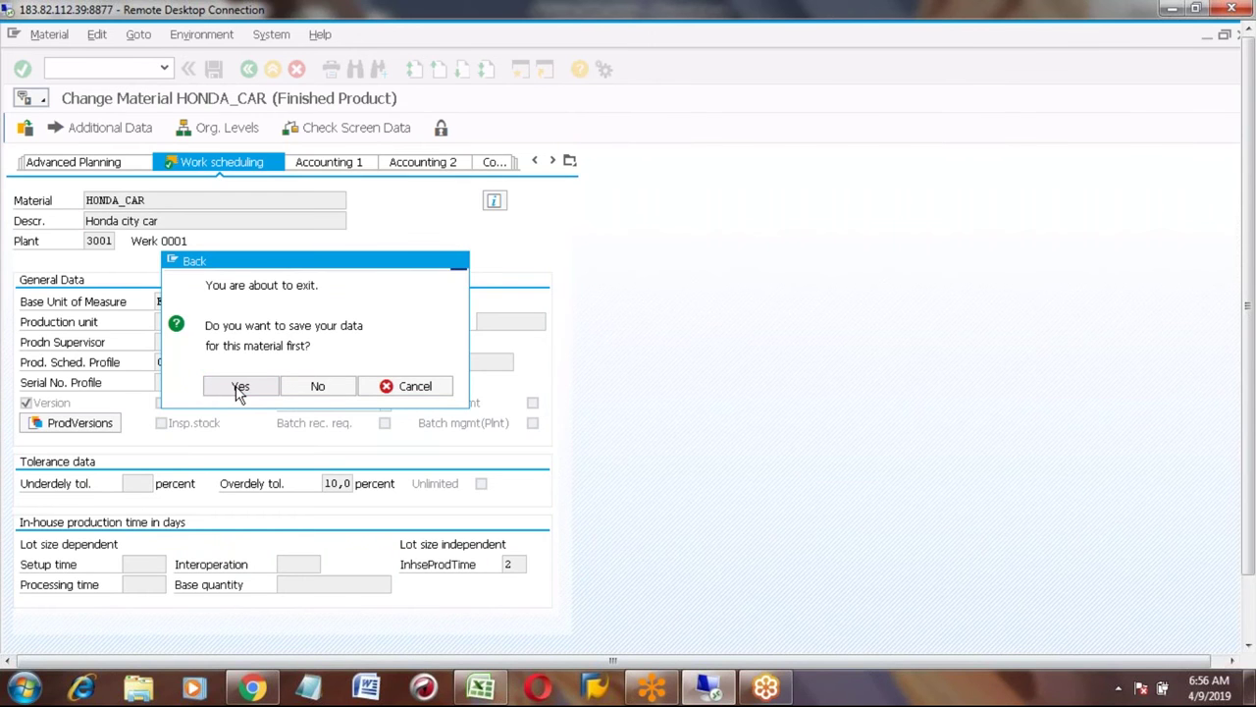
{"action": "left_click", "coordinate": [241, 388]}
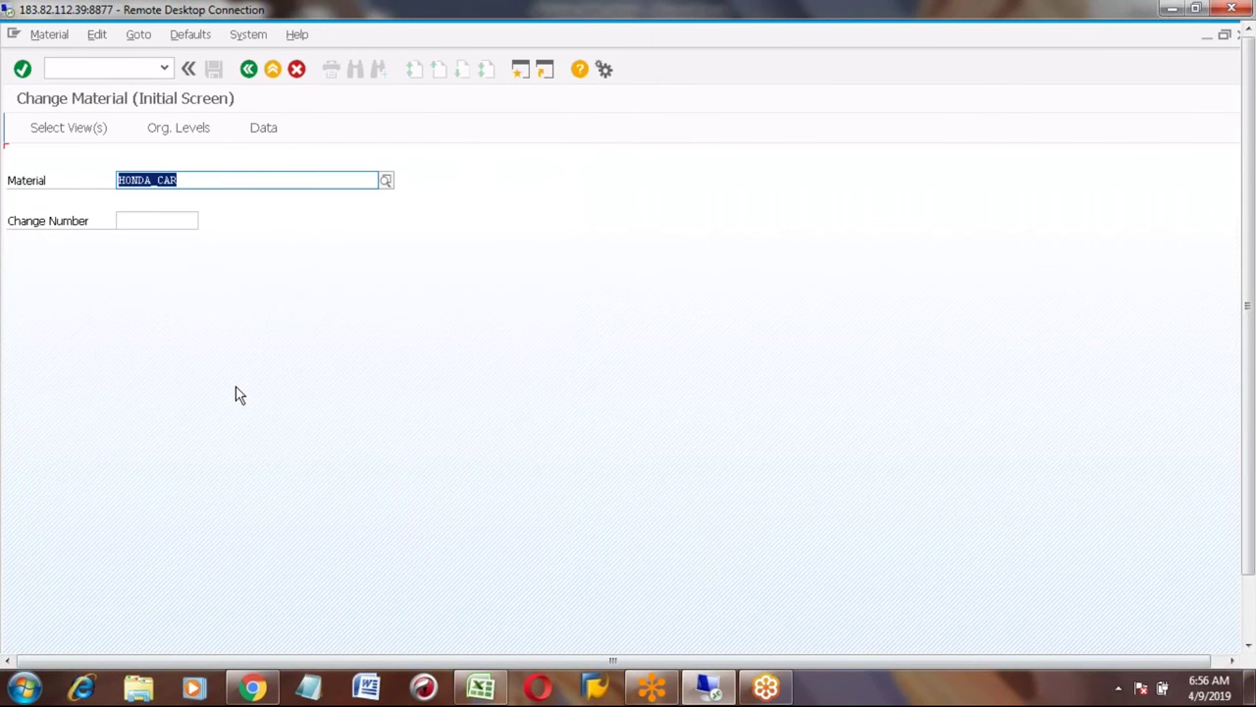
{"action": "left_click", "coordinate": [249, 69]}
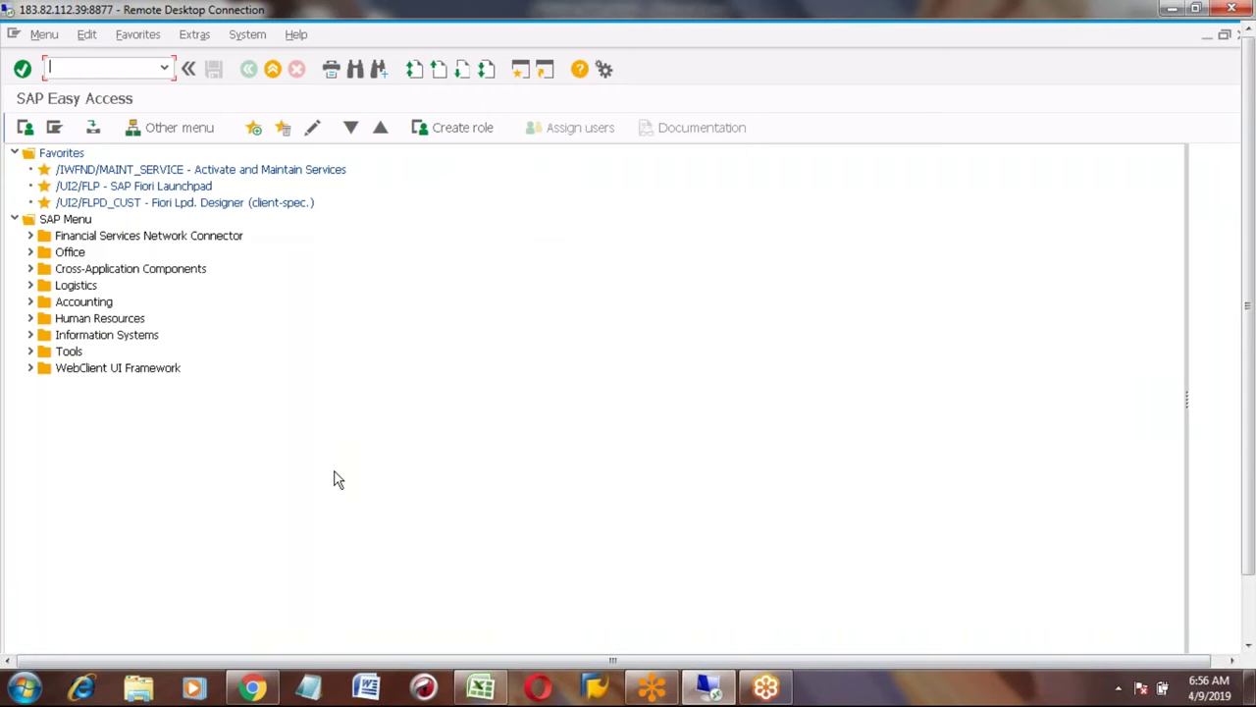
Check the production version transaction codes in the Excel notes, and open transaction C223 in SAP from the Production master data.
{"action": "left_click", "coordinate": [480, 687]}
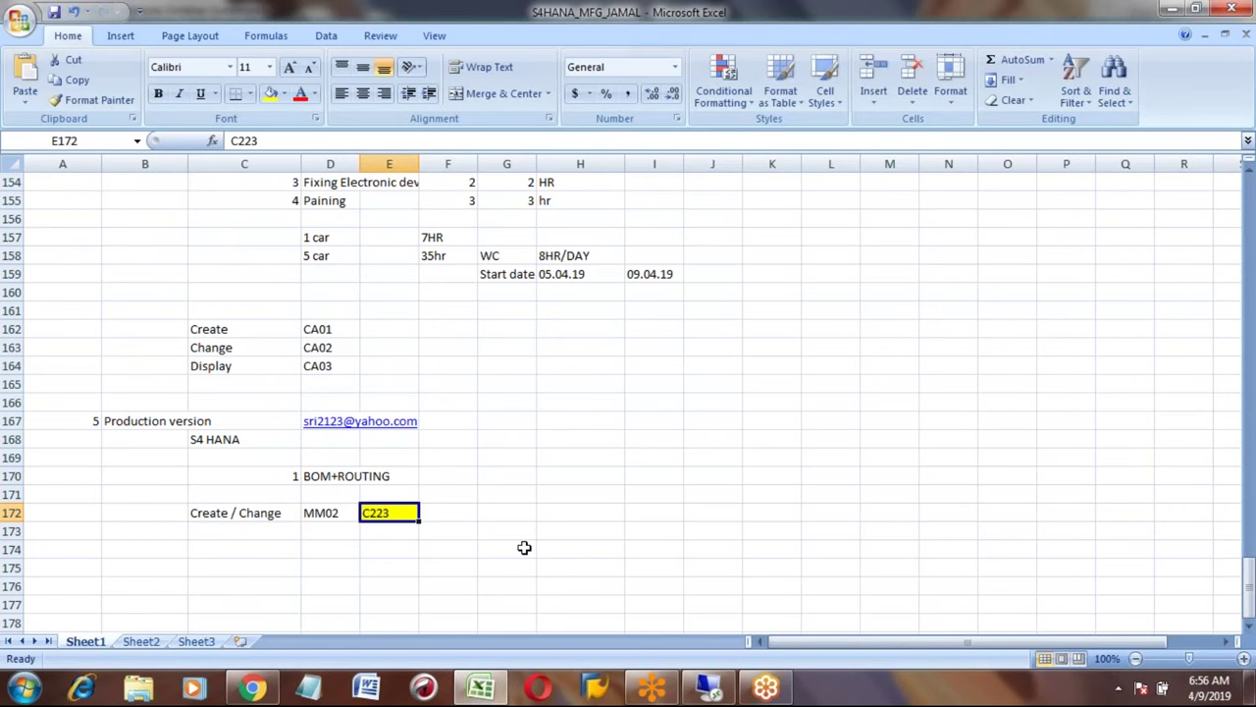
{"action": "key", "text": "alt+Tab"}
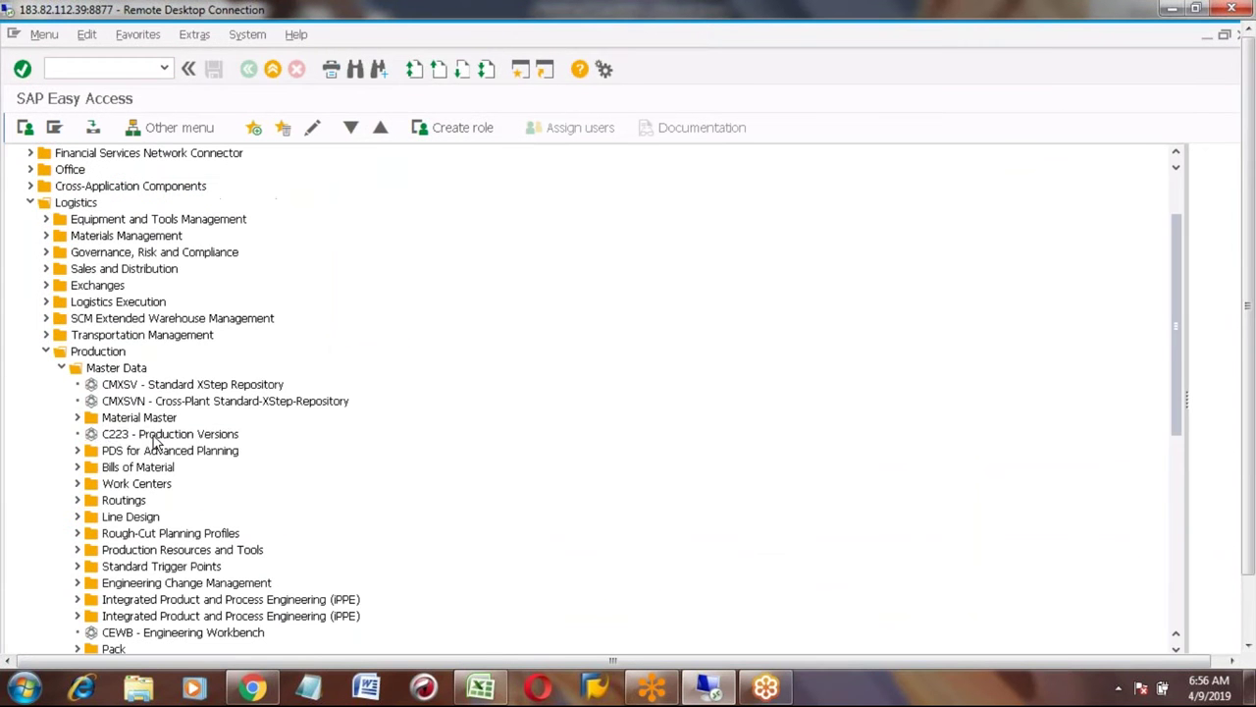
{"action": "left_click", "coordinate": [154, 443]}
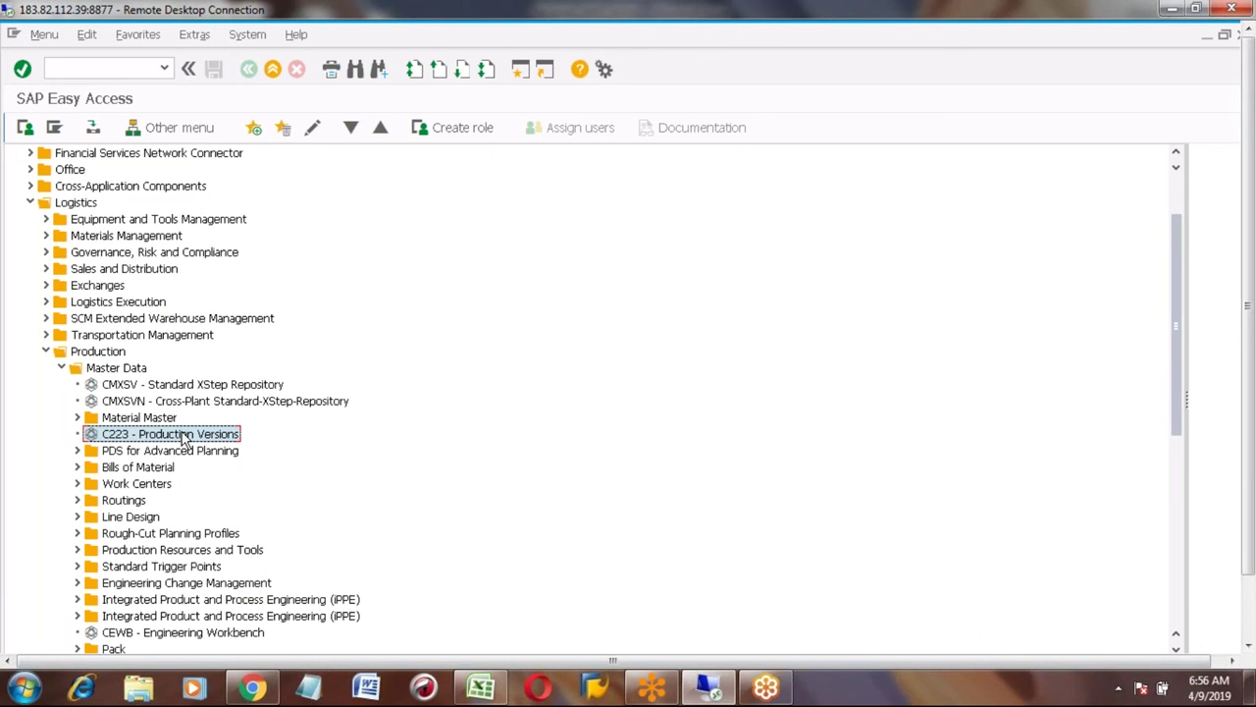
{"action": "double_click", "coordinate": [183, 439]}
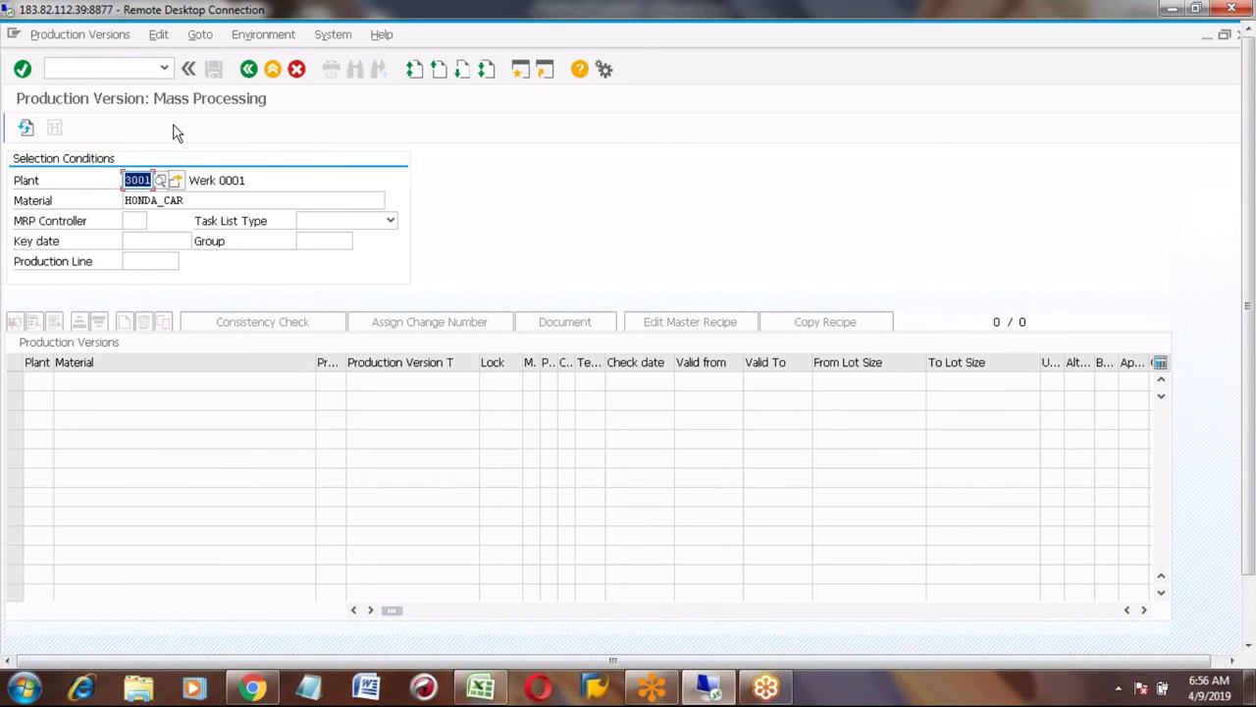
Clear the material from the selection conditions and list all production versions of plant 3001, including the HONDA_CAR entry.
{"action": "left_click", "coordinate": [132, 201]}
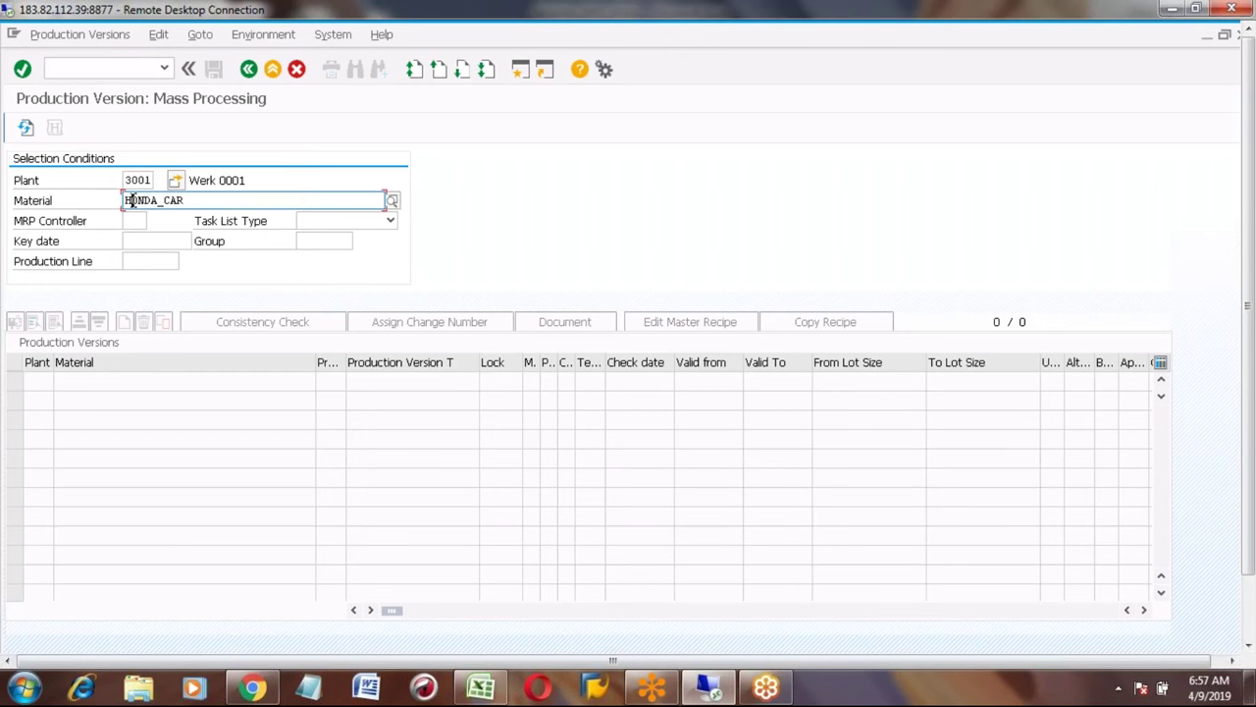
{"action": "left_click", "coordinate": [196, 202]}
{"action": "left_click", "coordinate": [138, 181]}
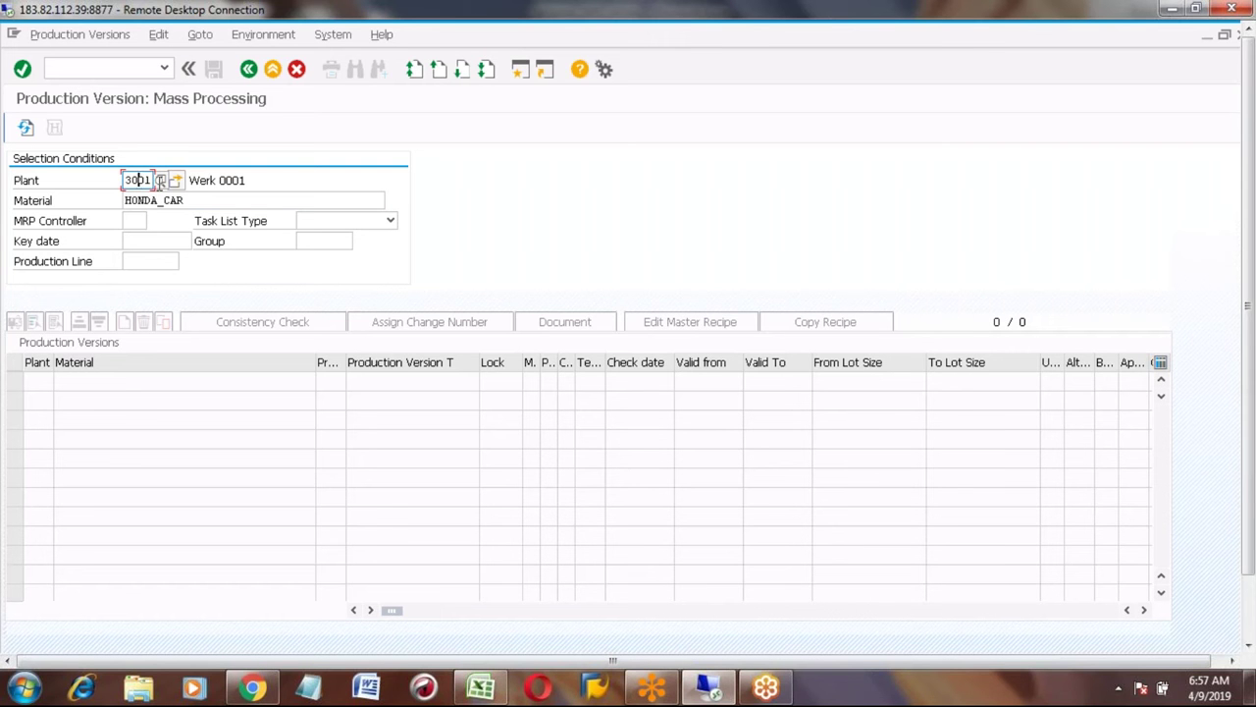
{"action": "left_click", "coordinate": [192, 199]}
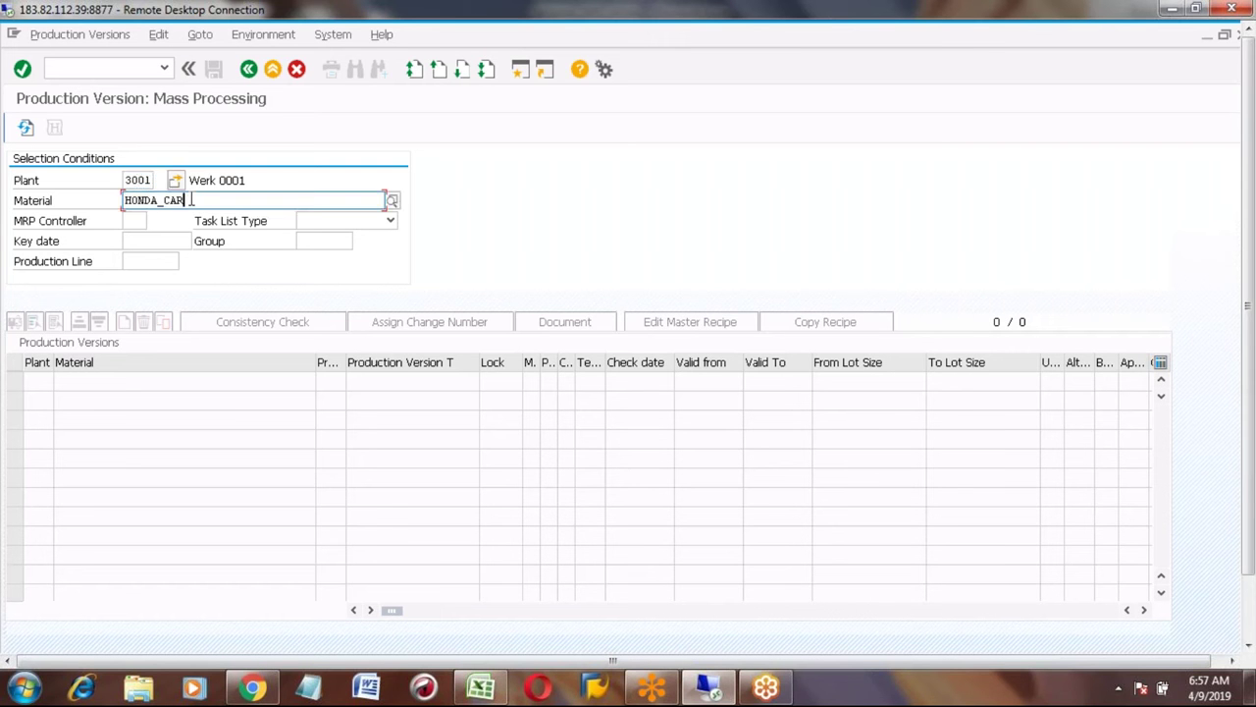
{"action": "key", "text": "BackSpace"}
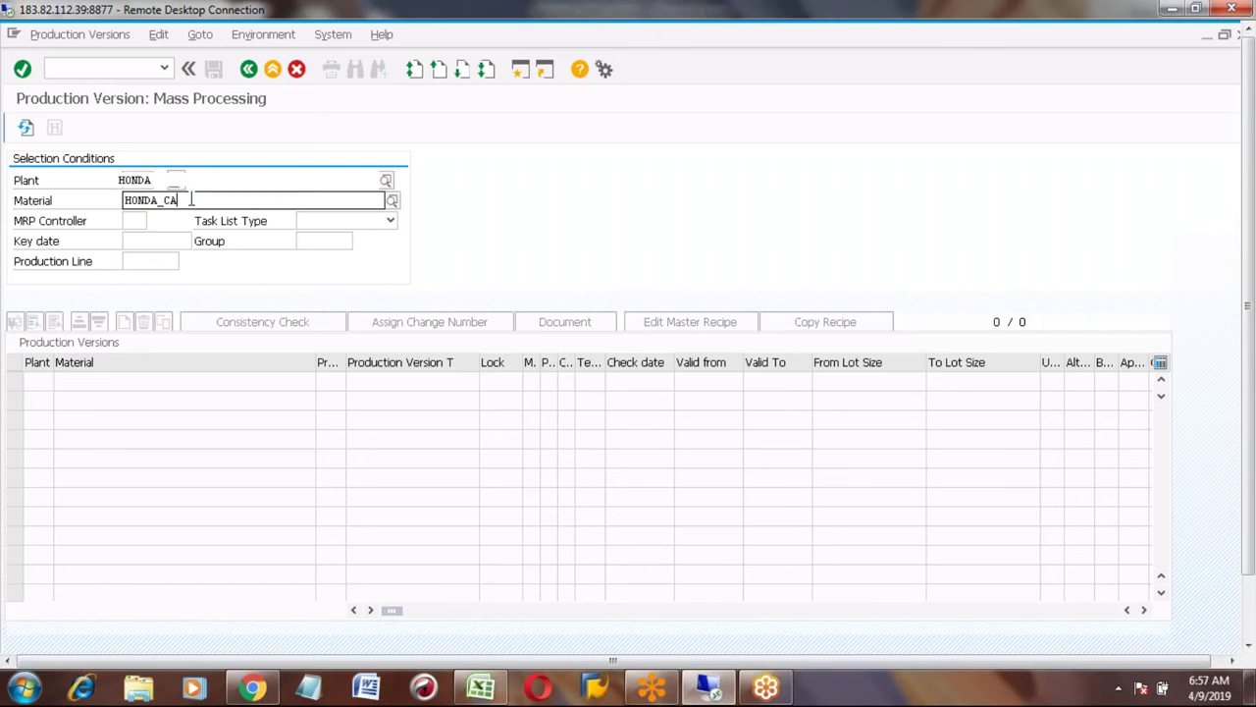
{"action": "key", "text": "BackSpace"}
{"action": "key", "text": "BackSpace"}
{"action": "key", "text": "BackSpace"}
{"action": "key", "text": "BackSpace"}
{"action": "key", "text": "BackSpace"}
{"action": "key", "text": "BackSpace"}
{"action": "key", "text": "BackSpace"}
{"action": "key", "text": "BackSpace"}
{"action": "left_click", "coordinate": [147, 179]}
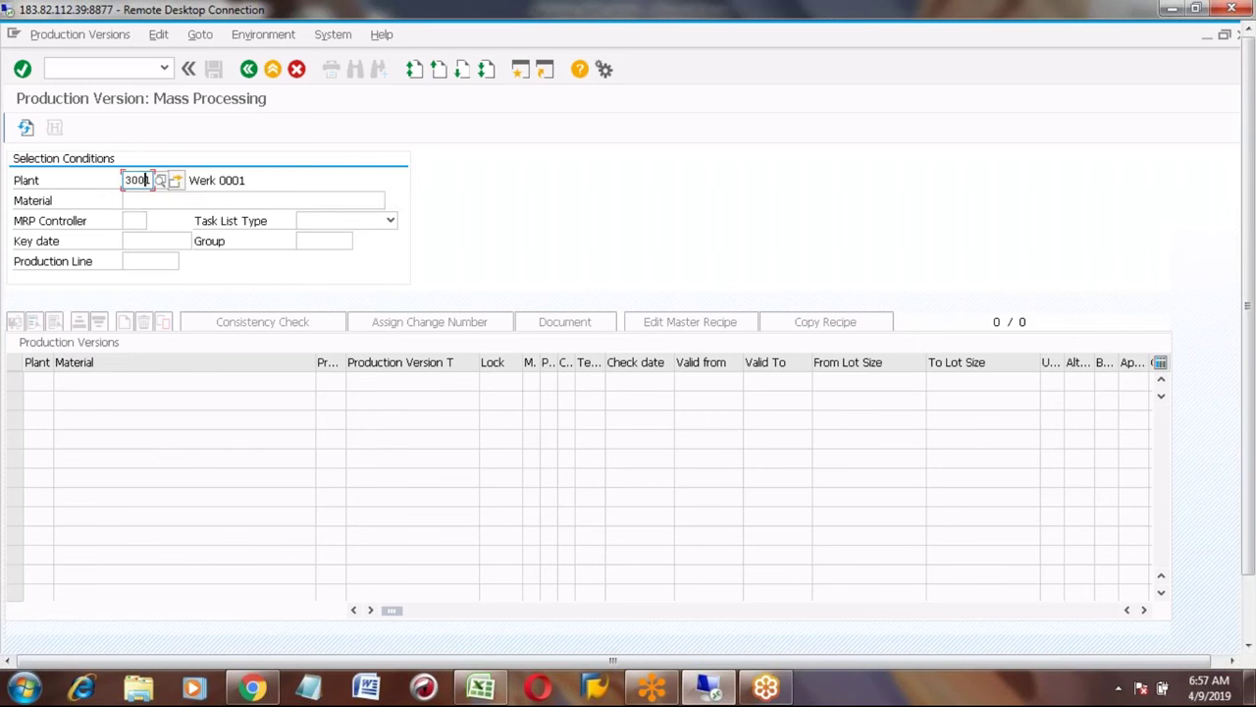
{"action": "key", "text": "F8"}
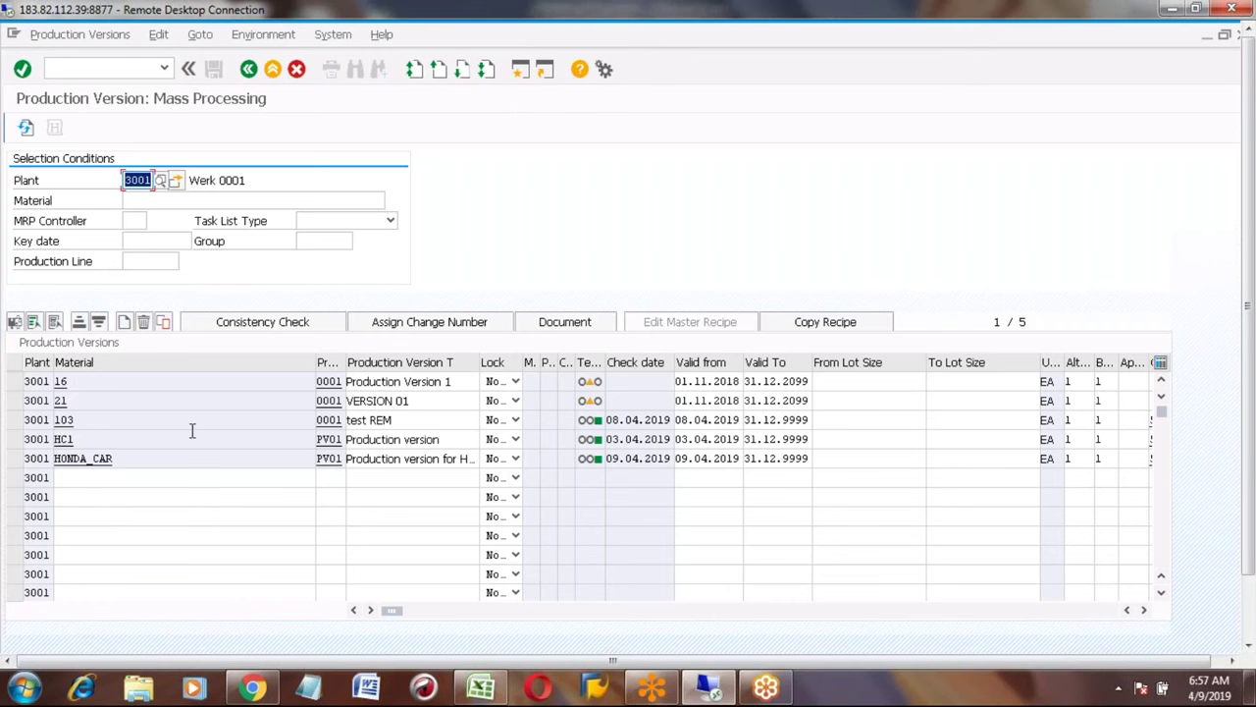
{"action": "left_click", "coordinate": [13, 458]}
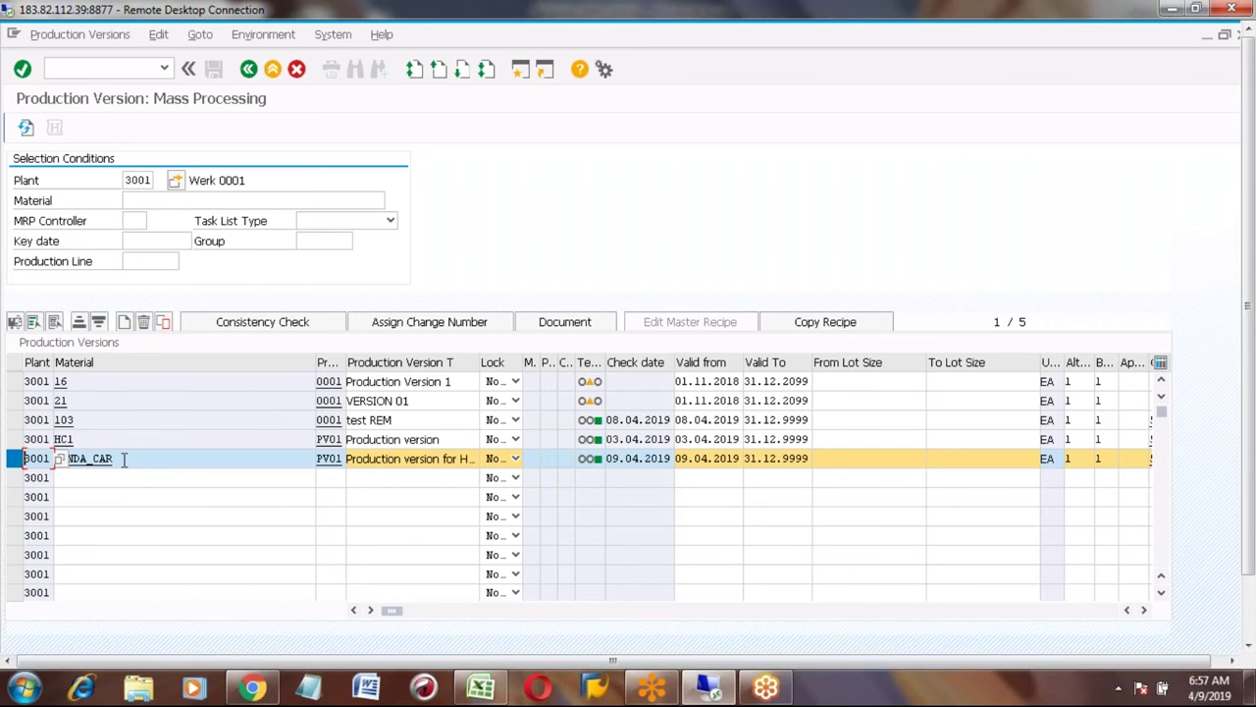
{"action": "left_click", "coordinate": [15, 458]}
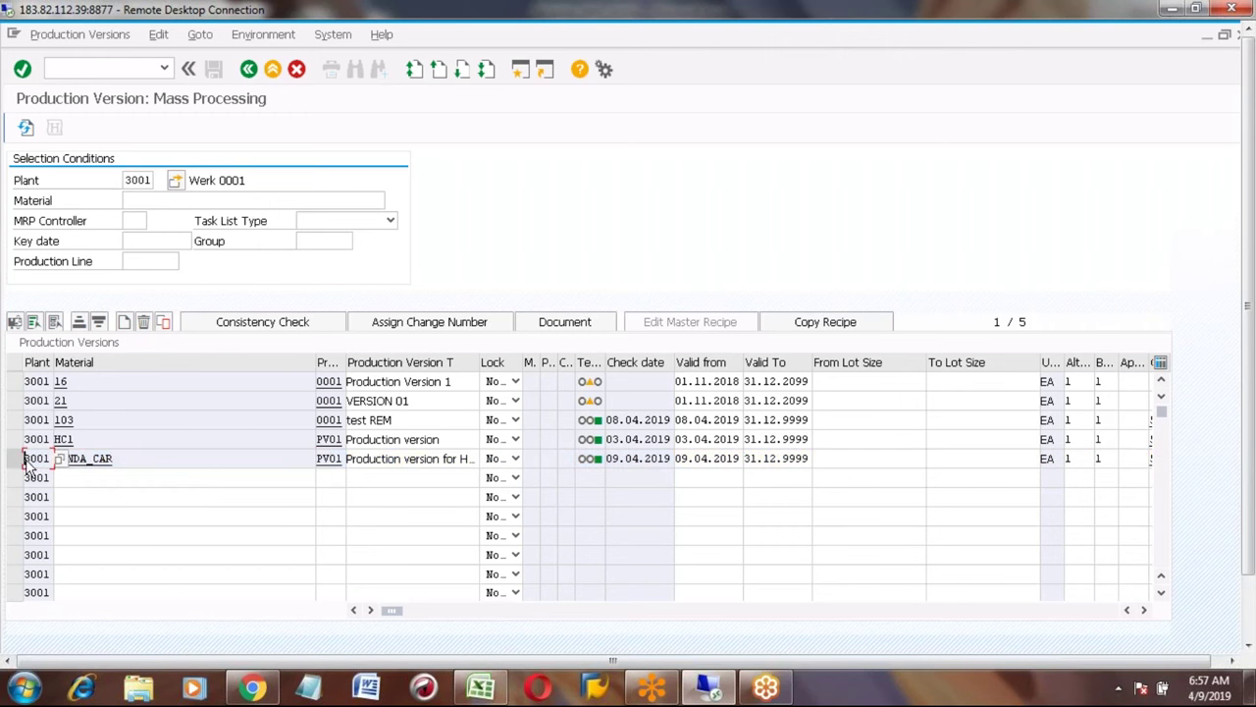
{"action": "left_click", "coordinate": [81, 478]}
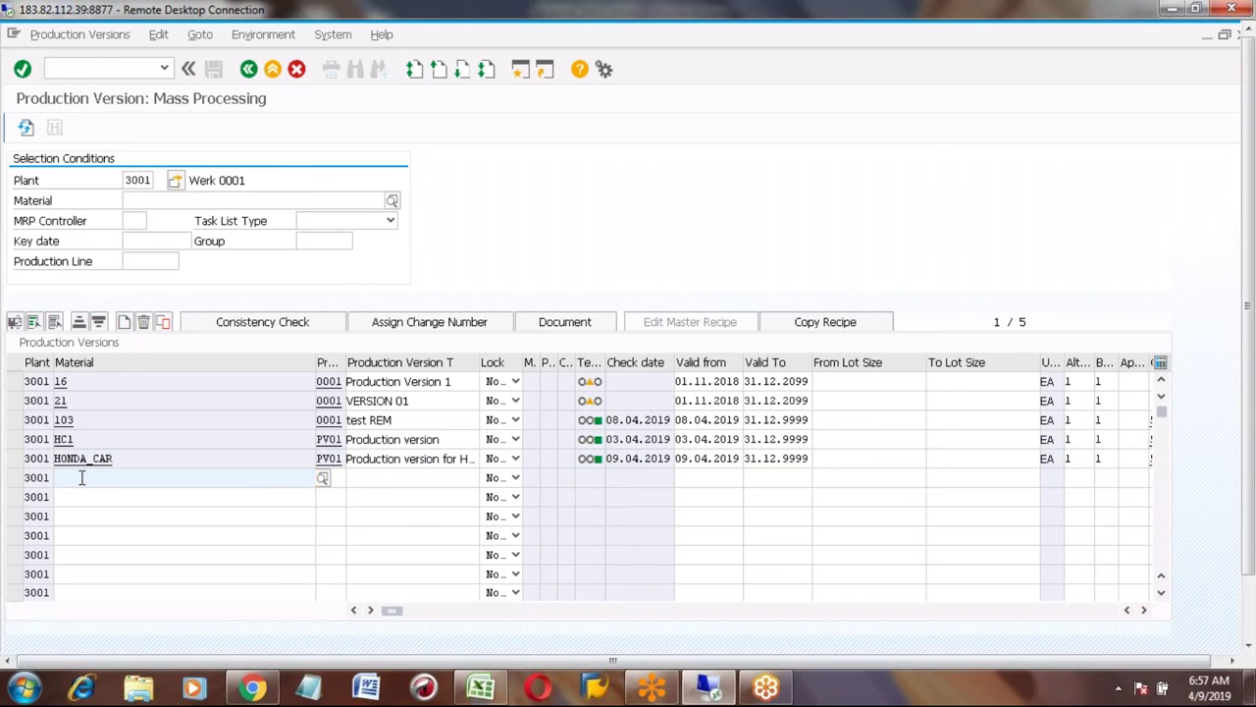
{"action": "type", "text": "honda_tyre"}
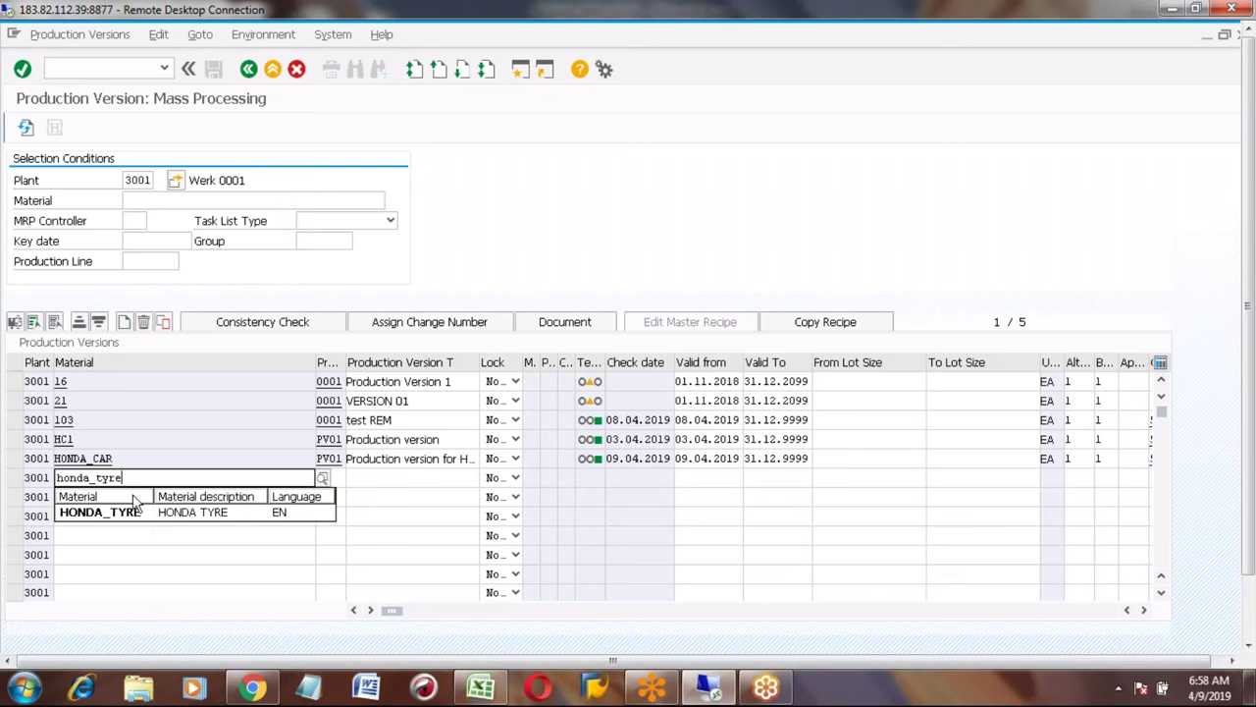
{"action": "key", "text": "BackSpace"}
{"action": "key", "text": "BackSpace"}
{"action": "key", "text": "BackSpace"}
{"action": "key", "text": "BackSpace"}
{"action": "key", "text": "BackSpace"}
{"action": "key", "text": "BackSpace"}
{"action": "key", "text": "BackSpace"}
{"action": "key", "text": "BackSpace"}
{"action": "key", "text": "BackSpace"}
{"action": "key", "text": "BackSpace"}
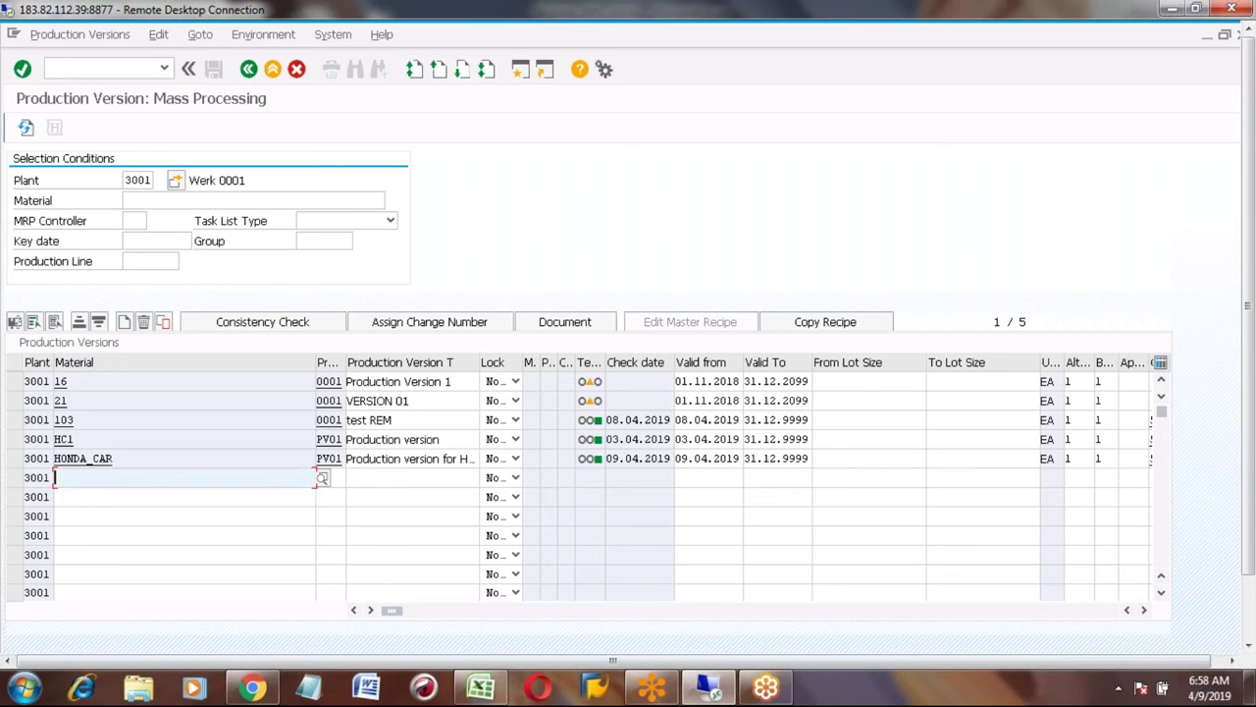
Examine the entry fields of an empty production version row: text, validity dates, BOM alternative, task list group and material.
{"action": "left_click", "coordinate": [417, 477]}
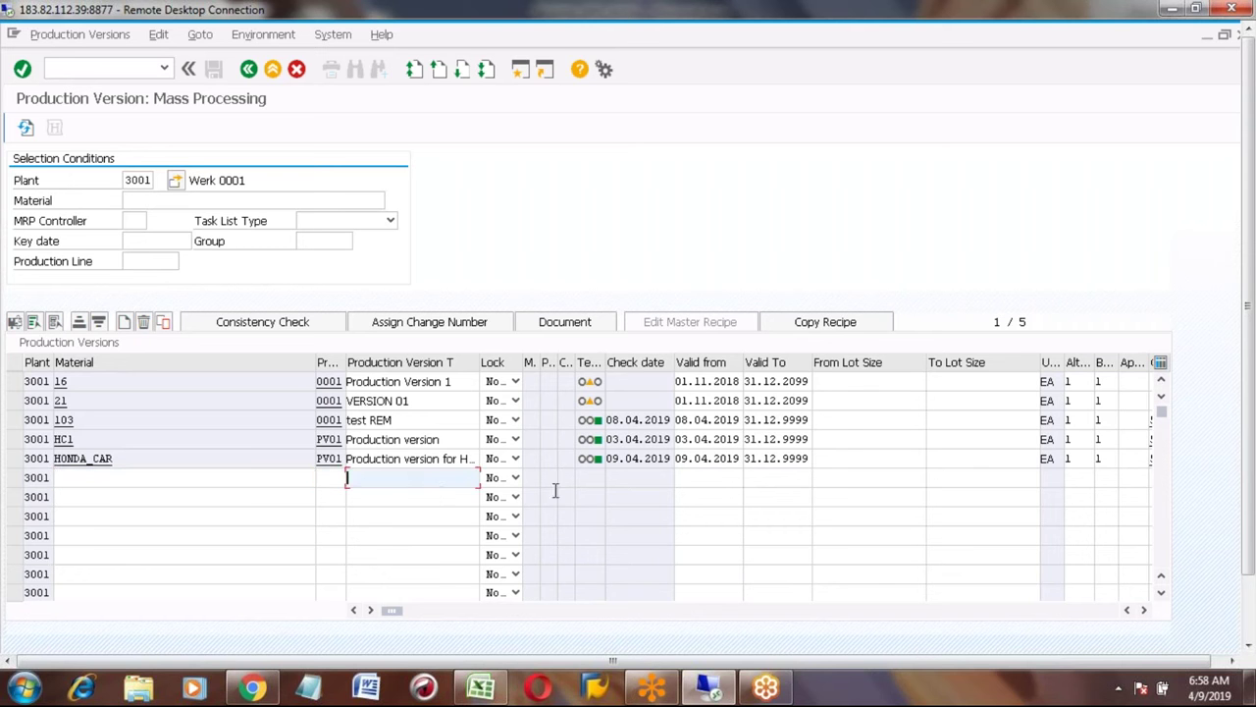
{"action": "left_click", "coordinate": [697, 478]}
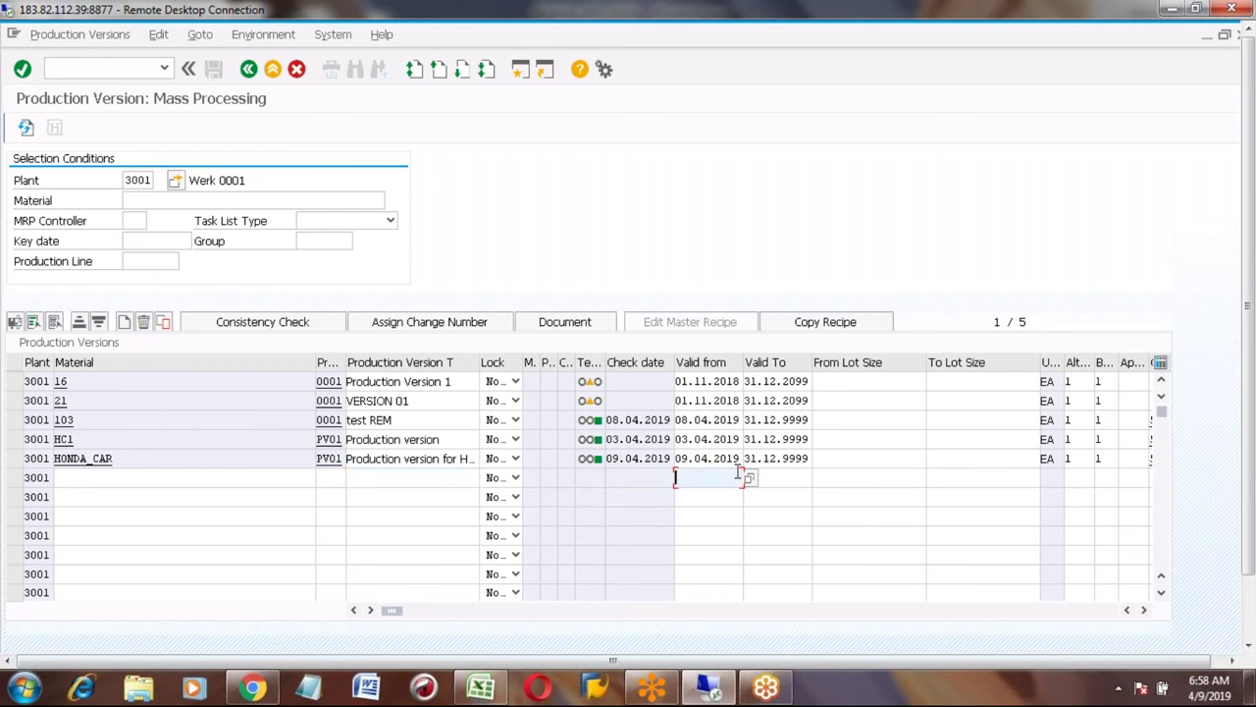
{"action": "left_click", "coordinate": [783, 477]}
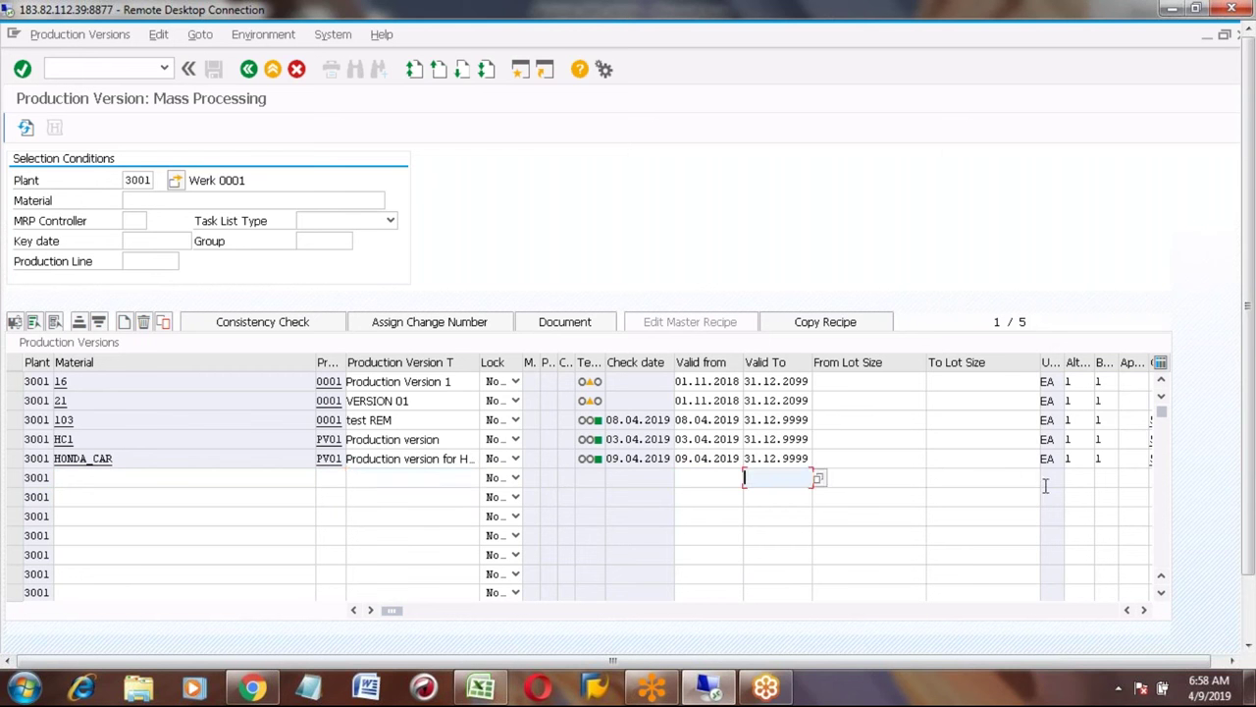
{"action": "left_click", "coordinate": [1143, 610]}
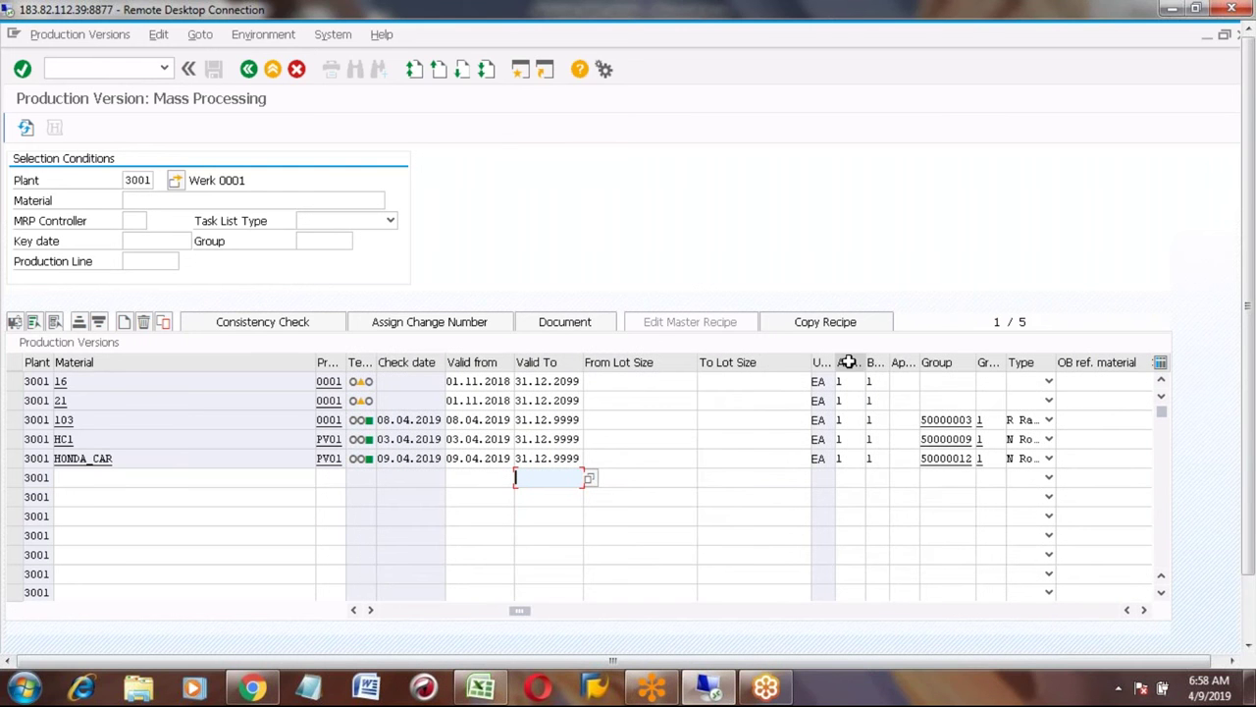
{"action": "left_click", "coordinate": [851, 478]}
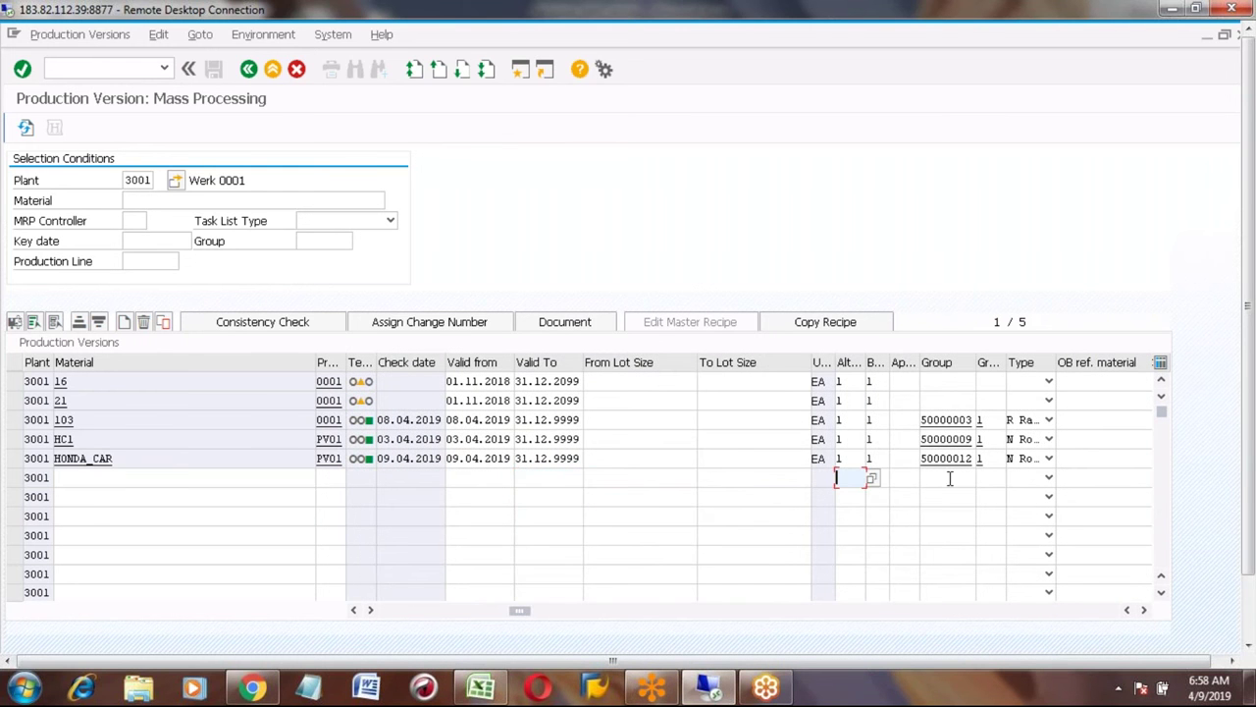
{"action": "left_click", "coordinate": [950, 479]}
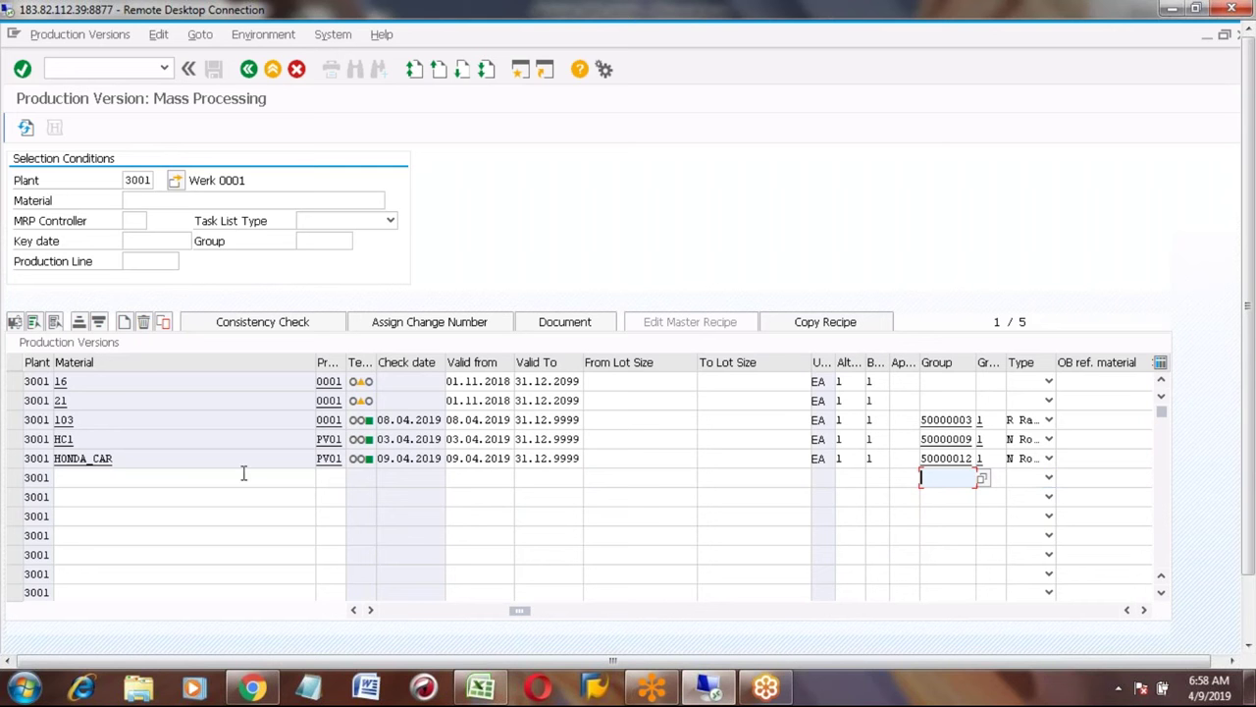
{"action": "left_click", "coordinate": [193, 477]}
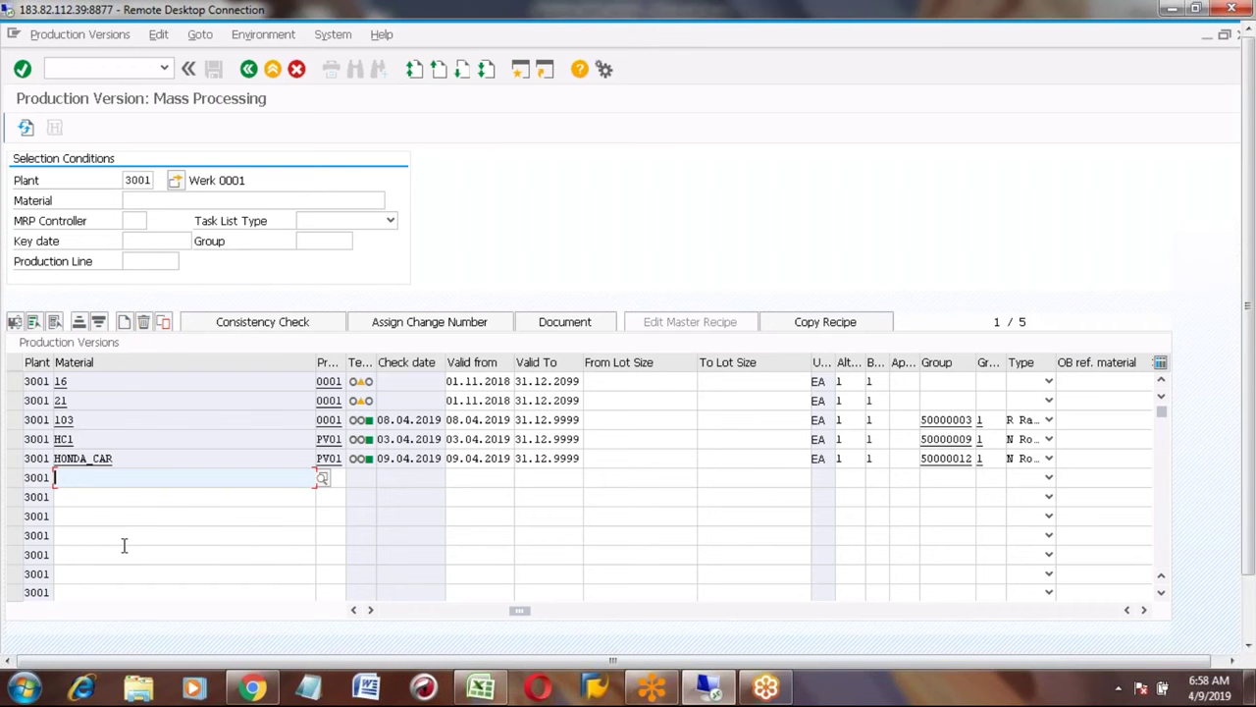
Run the consistency check for the HONDA_CAR production version PV01 and return to the list.
{"action": "left_click", "coordinate": [14, 458]}
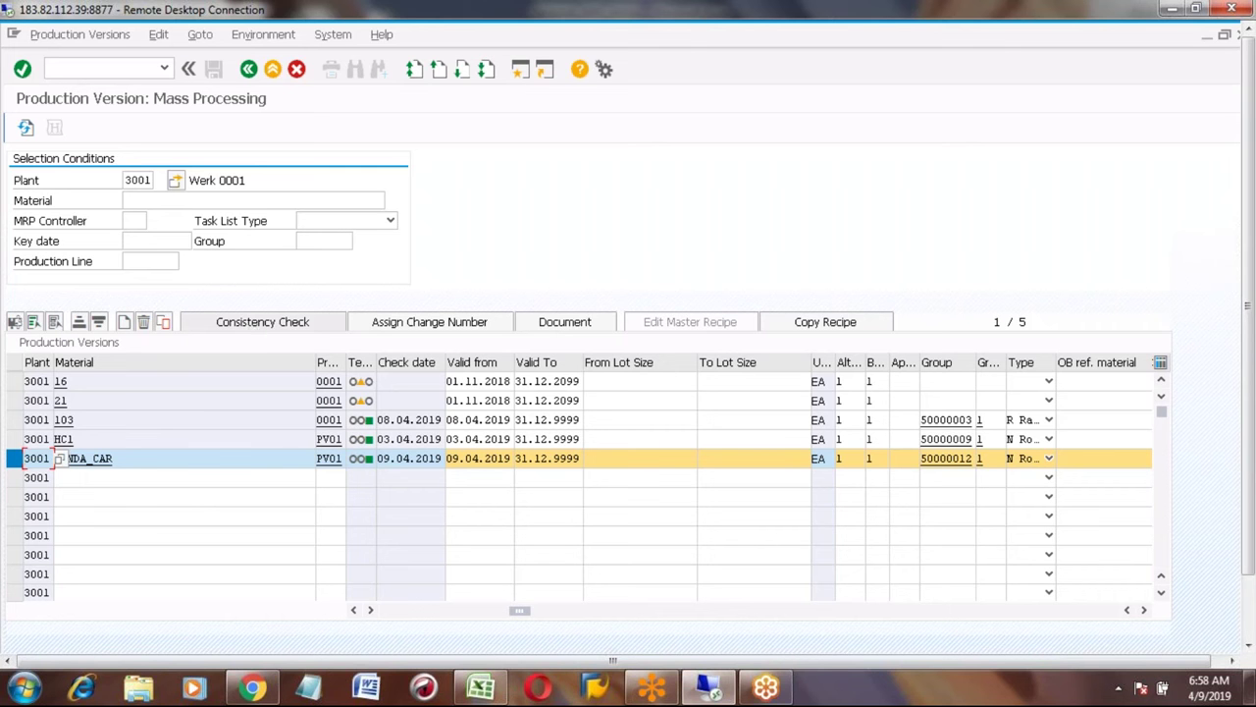
{"action": "mouse_move", "coordinate": [365, 465]}
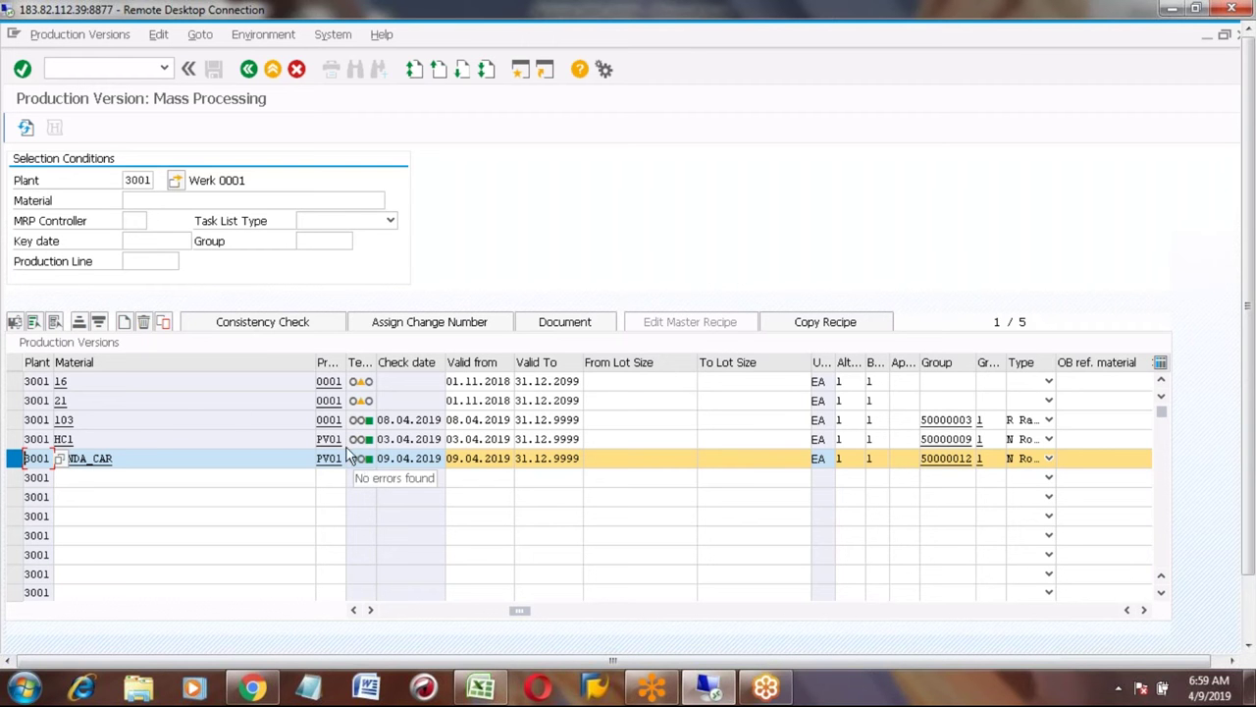
{"action": "left_click", "coordinate": [260, 324]}
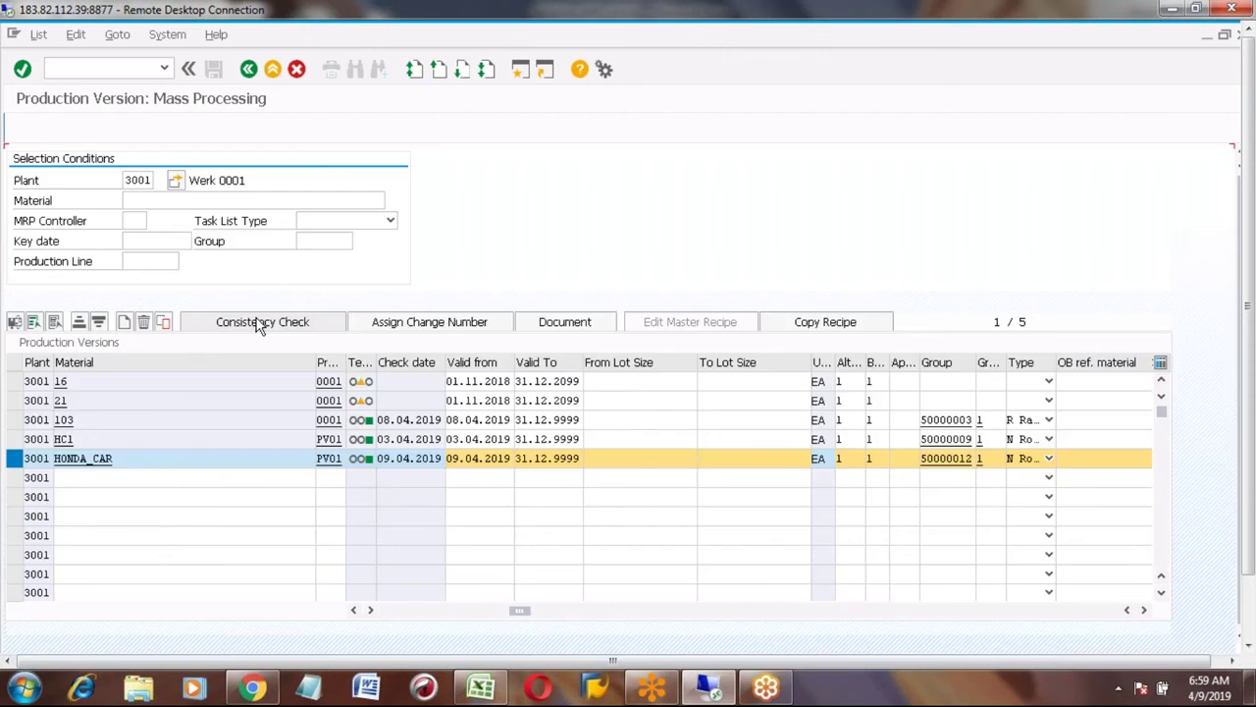
{"action": "left_click", "coordinate": [249, 71]}
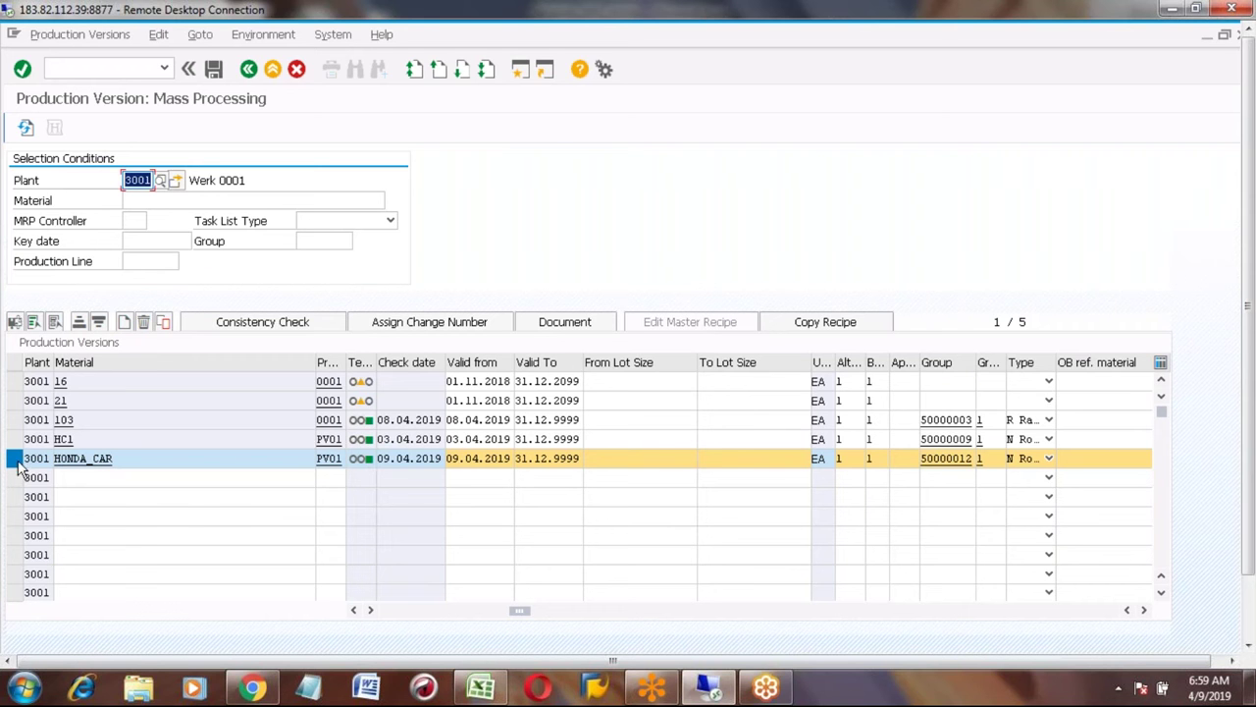
Run the consistency check for material 16's production version 0001 and return to the list.
{"action": "left_click", "coordinate": [14, 380]}
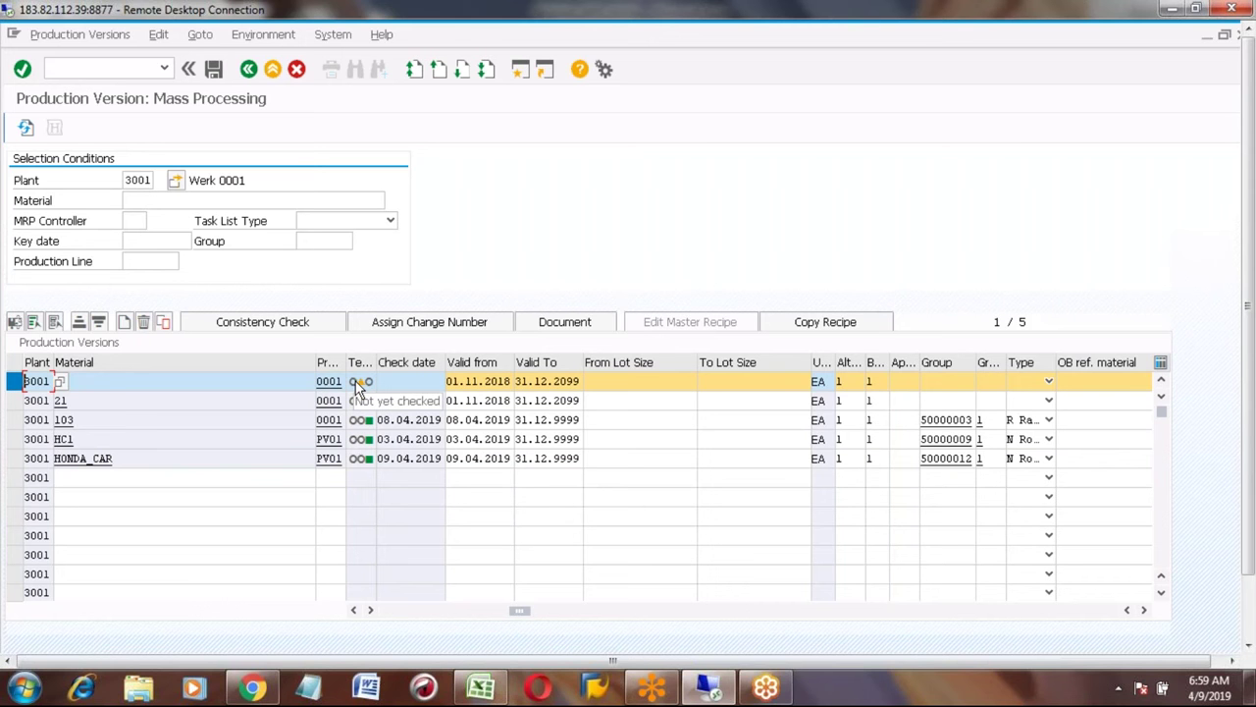
{"action": "left_click", "coordinate": [280, 324]}
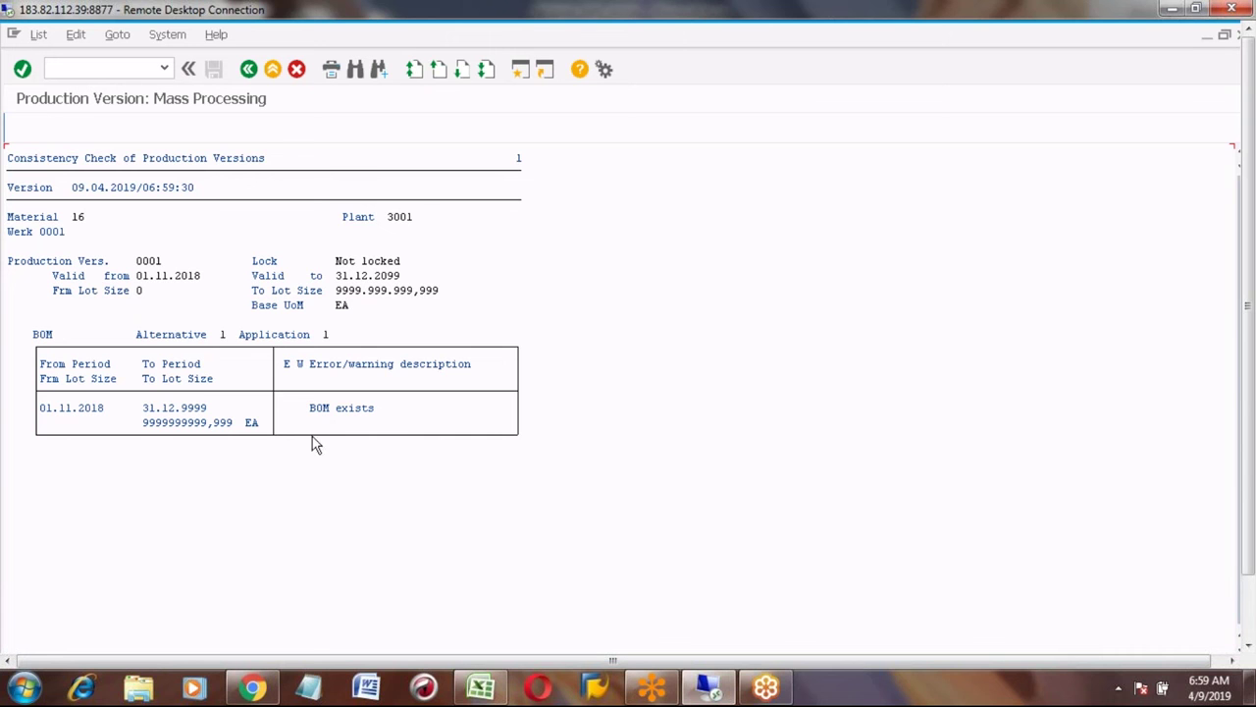
{"action": "left_click", "coordinate": [247, 68]}
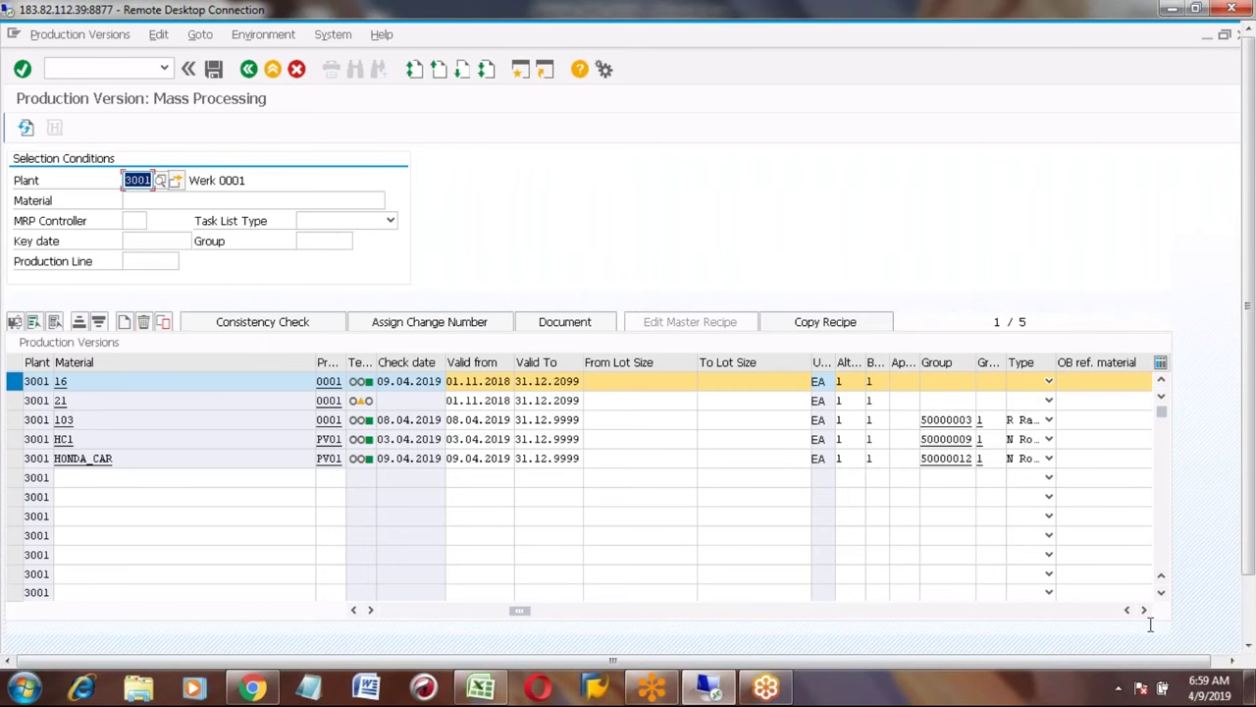
Assign task list group 50000003, group counter 1 and type N Routing to material 16's production version.
{"action": "left_click_drag", "start_coordinate": [1145, 611], "coordinate": [1145, 611]}
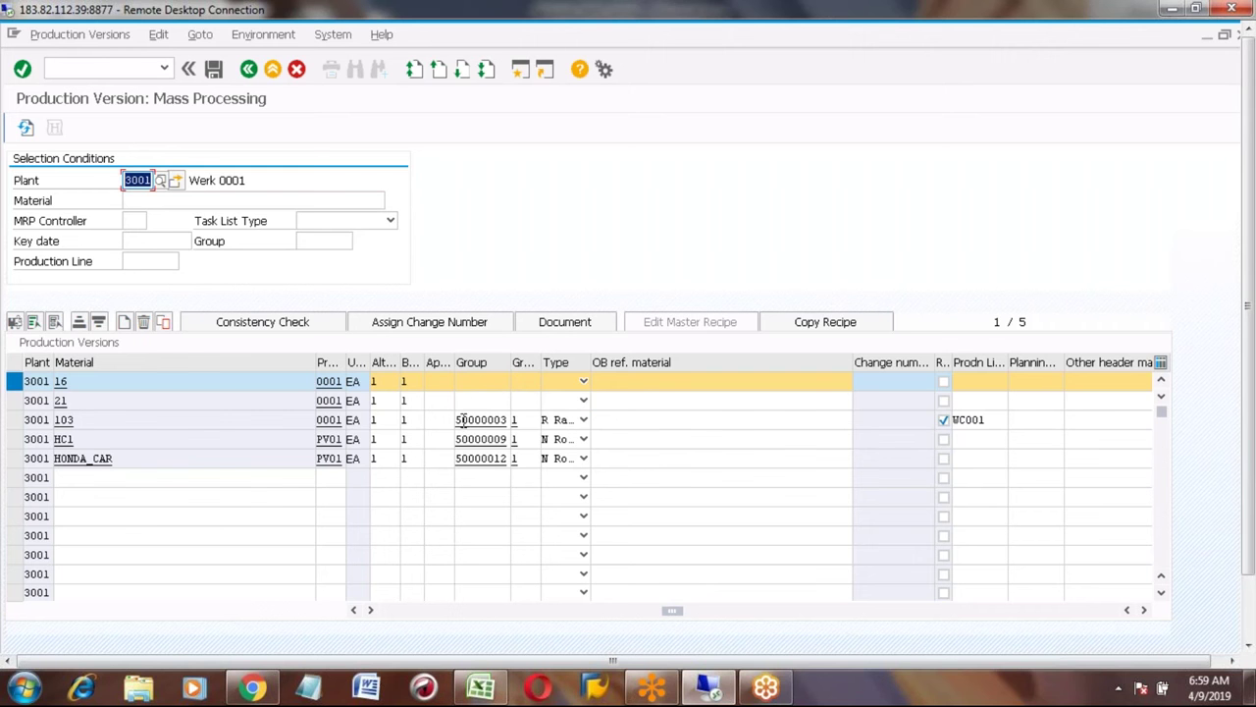
{"action": "left_click", "coordinate": [468, 380]}
{"action": "type", "text": "5"}
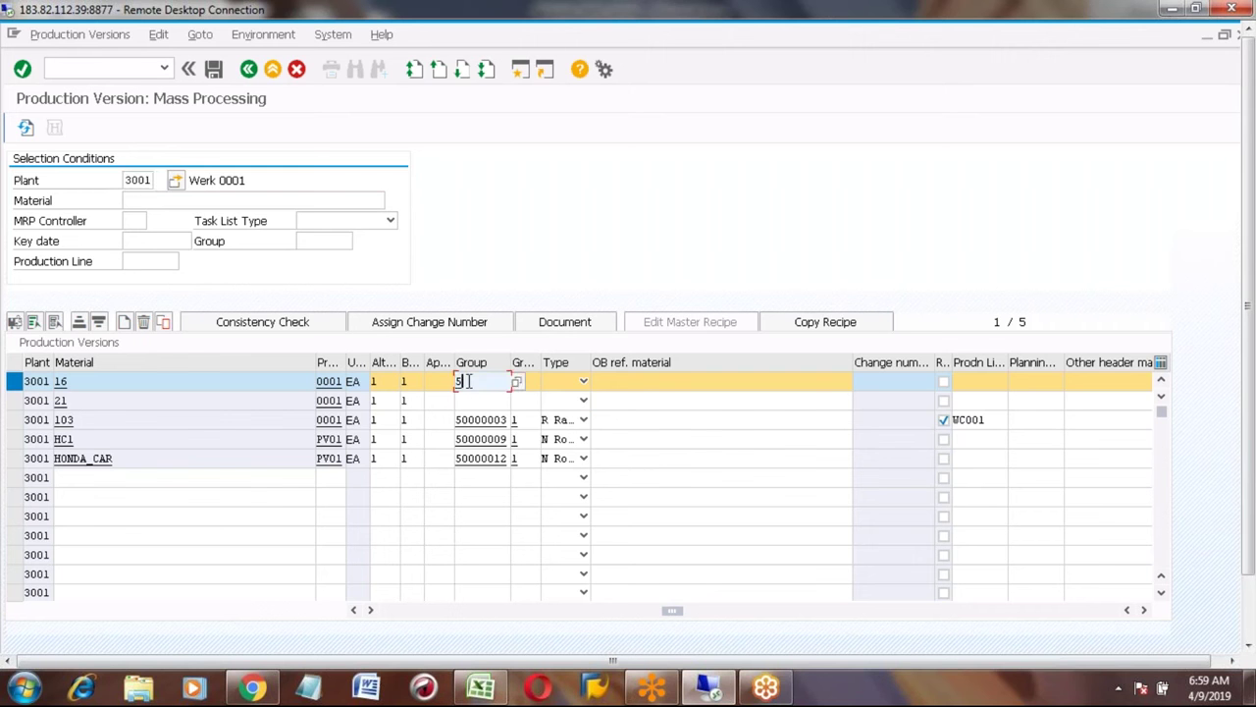
{"action": "type", "text": "0000003"}
{"action": "key", "text": "Tab"}
{"action": "type", "text": "1"}
{"action": "type", "text": "N Ro"}
{"action": "key", "text": "Return"}
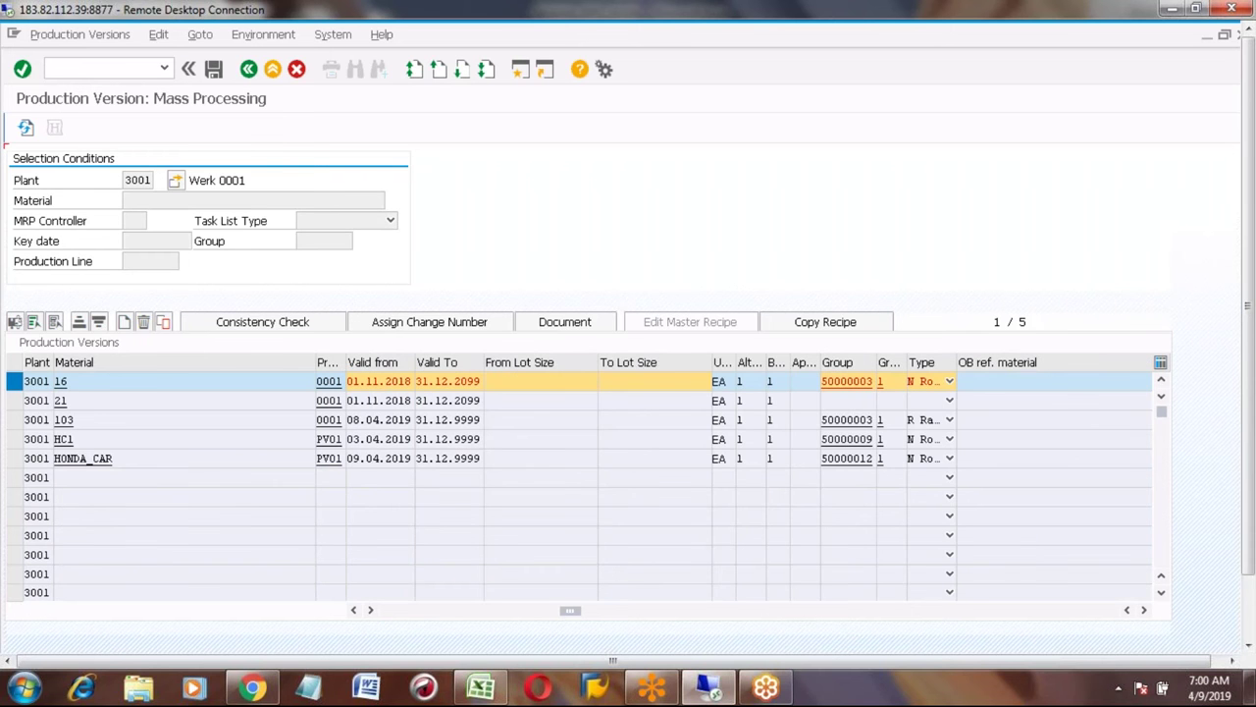
Repeat the consistency check for material 16 with its assigned routing, and inspect its test status back in the list.
{"action": "left_click", "coordinate": [397, 619]}
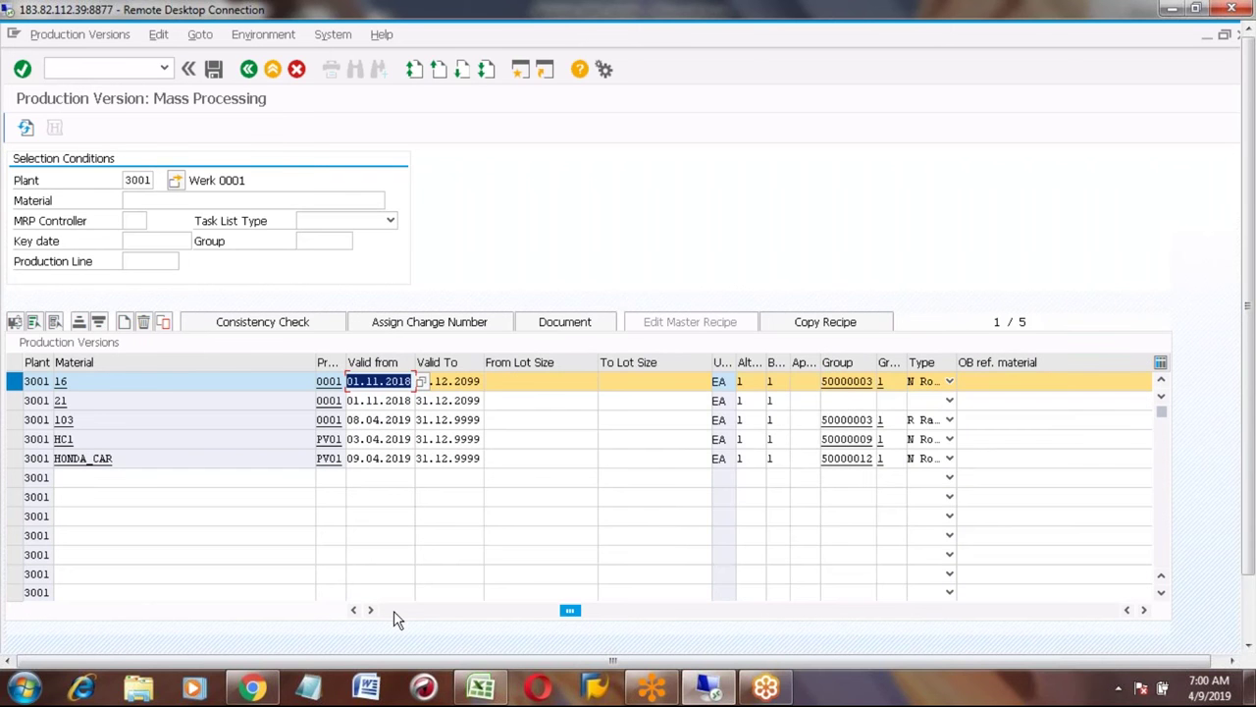
{"action": "left_click", "coordinate": [398, 619]}
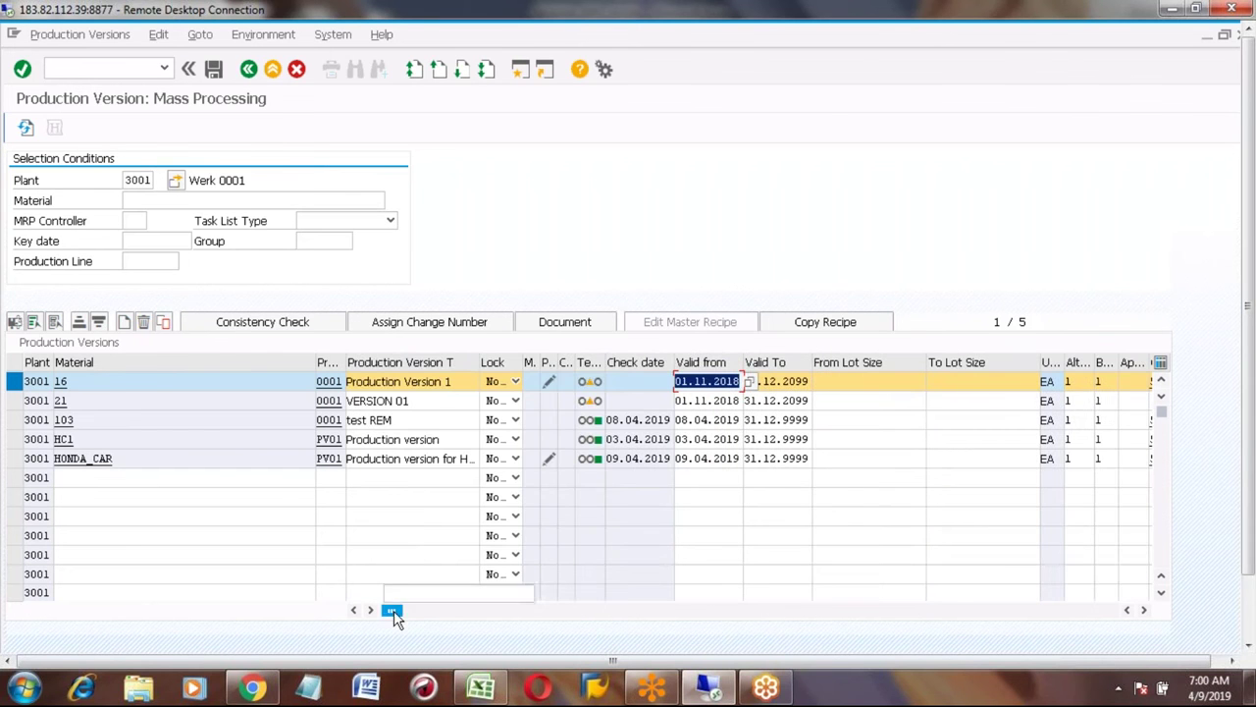
{"action": "left_click", "coordinate": [261, 324]}
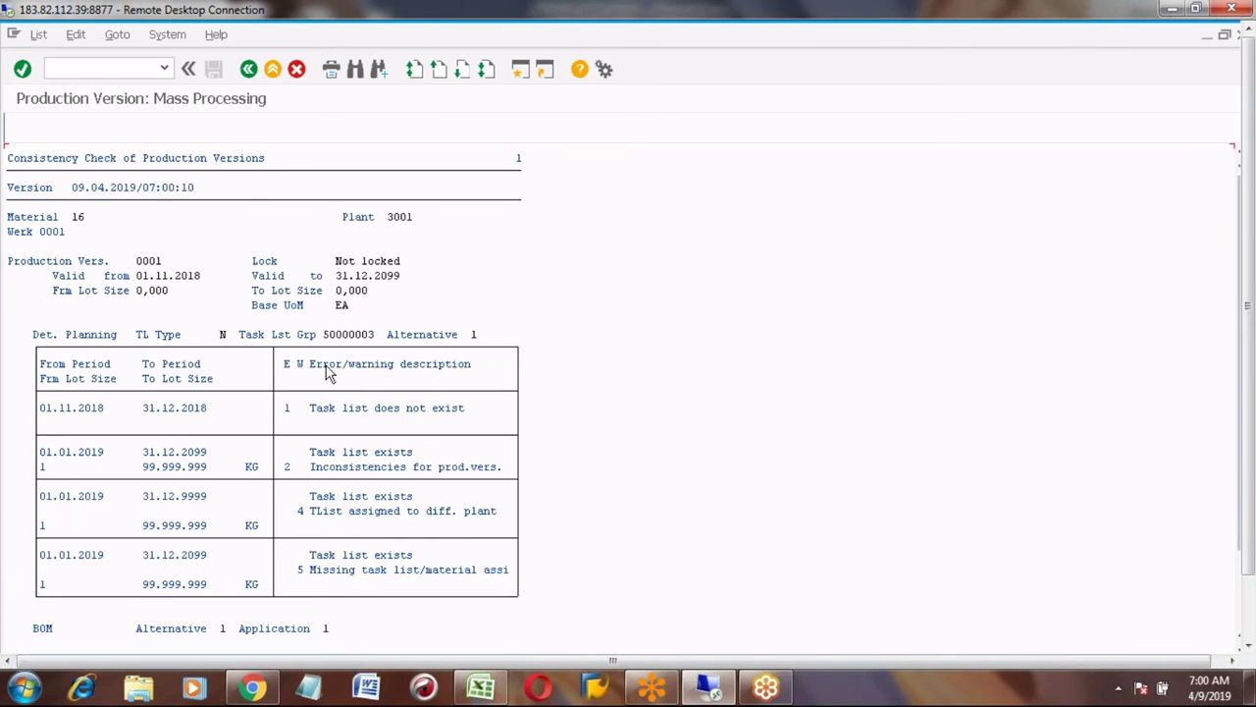
{"action": "left_click", "coordinate": [248, 69]}
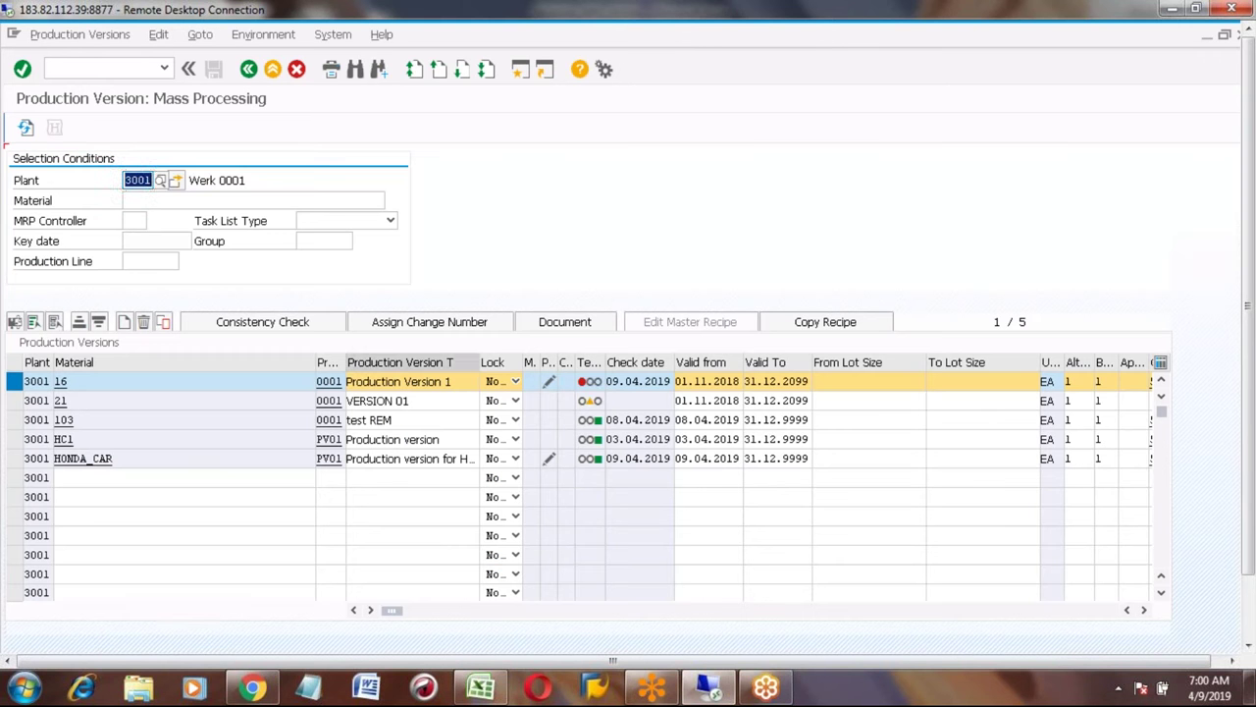
{"action": "mouse_move", "coordinate": [592, 388]}
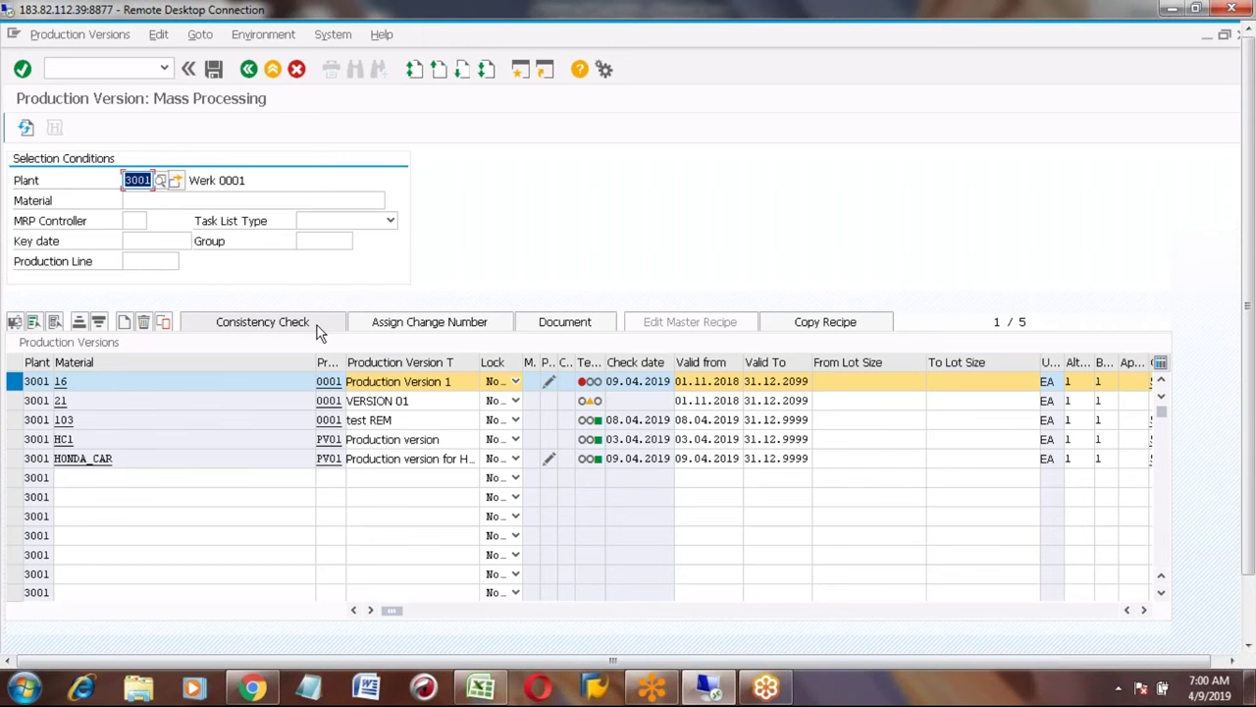
Save the production versions and return to the SAP Easy Access screen.
{"action": "left_click", "coordinate": [214, 70]}
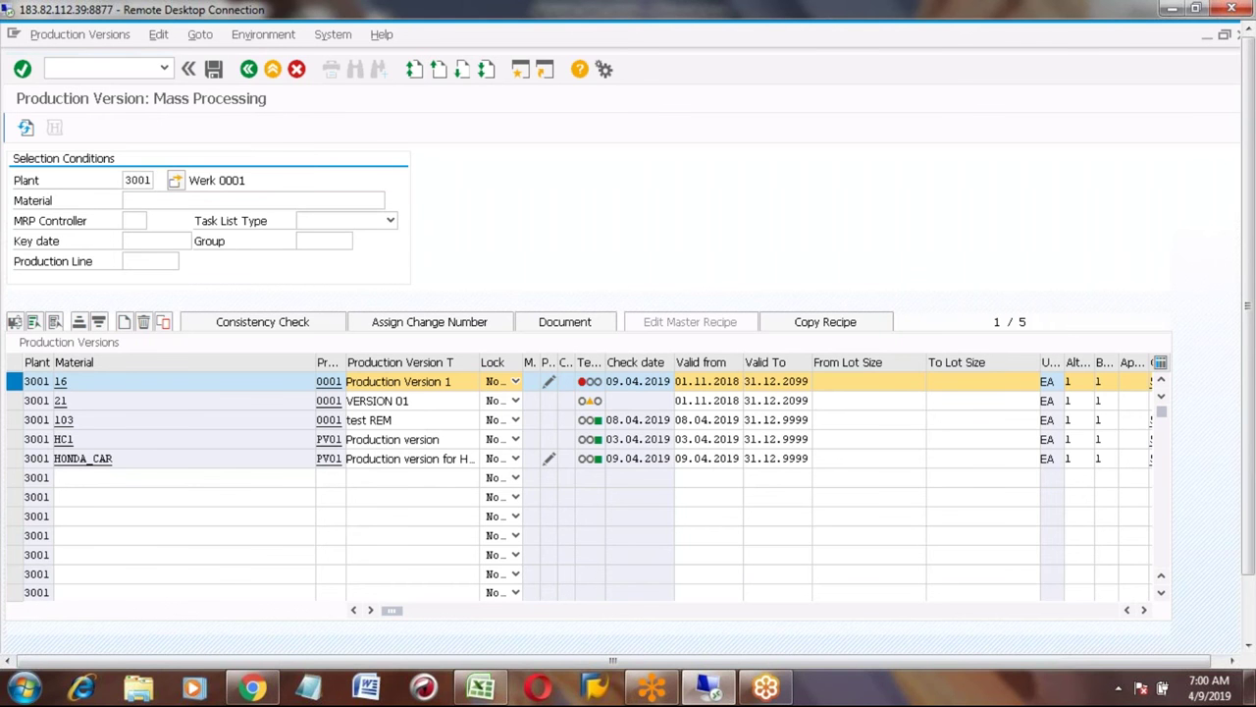
{"action": "key", "text": "F3"}
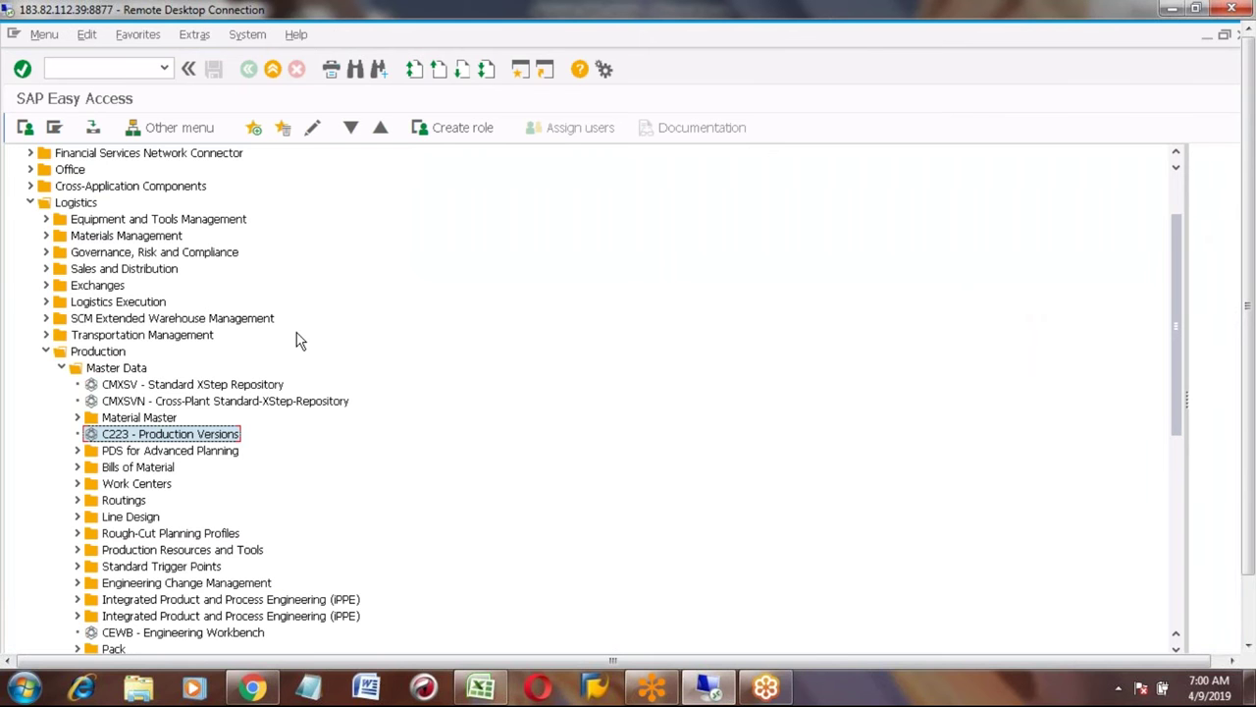
Switch to the Excel notes and review the work center, operation and routing sections above the production version topic.
{"action": "left_click", "coordinate": [477, 689]}
{"action": "left_click", "coordinate": [206, 523]}
{"action": "key", "text": "Up"}
{"action": "key", "text": "Up"}
{"action": "key", "text": "Up"}
{"action": "key", "text": "Up"}
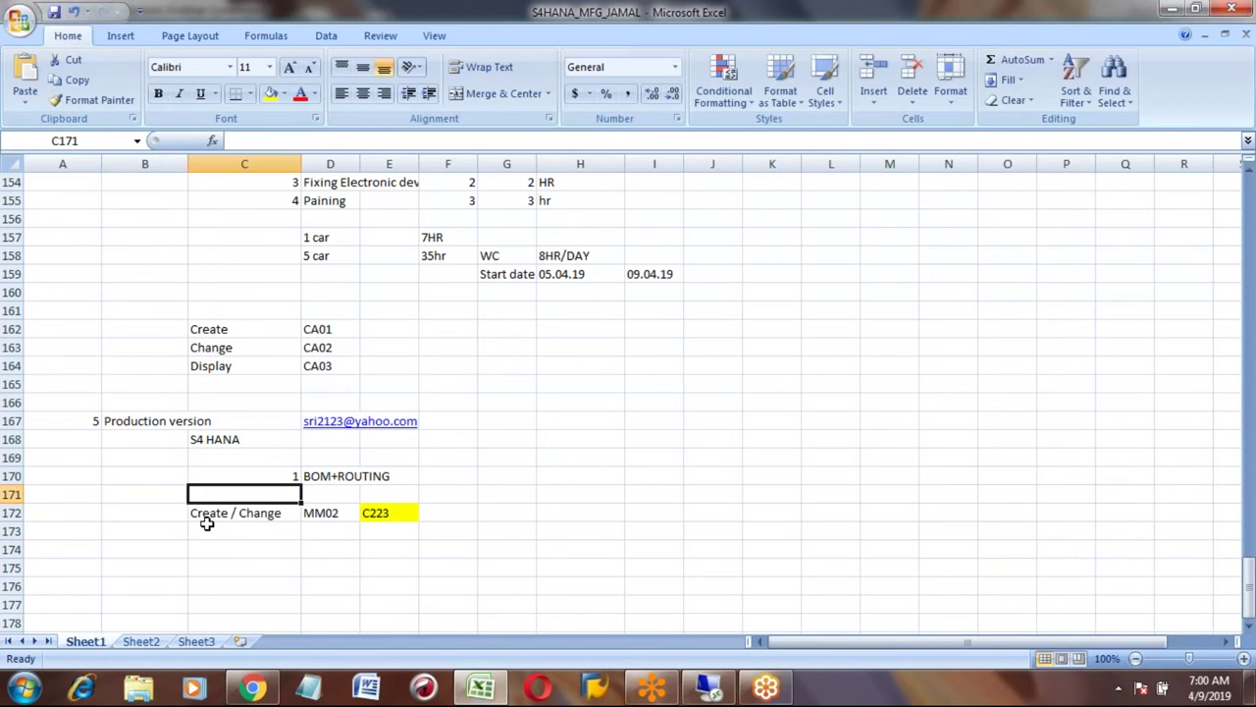
{"action": "key", "text": "Up"}
{"action": "key", "text": "Up"}
{"action": "key", "text": "Left"}
{"action": "key", "text": "Up"}
{"action": "key", "text": "Up"}
{"action": "key", "text": "Up"}
{"action": "key", "text": "Up"}
{"action": "key", "text": "Up"}
{"action": "key", "text": "Up"}
{"action": "key", "text": "Up"}
{"action": "key", "text": "Up"}
{"action": "key", "text": "Up"}
{"action": "key", "text": "Up"}
{"action": "key", "text": "Up"}
{"action": "key", "text": "Up"}
{"action": "key", "text": "Up"}
{"action": "key", "text": "Up"}
{"action": "key", "text": "Up"}
{"action": "key", "text": "Up"}
{"action": "key", "text": "Up"}
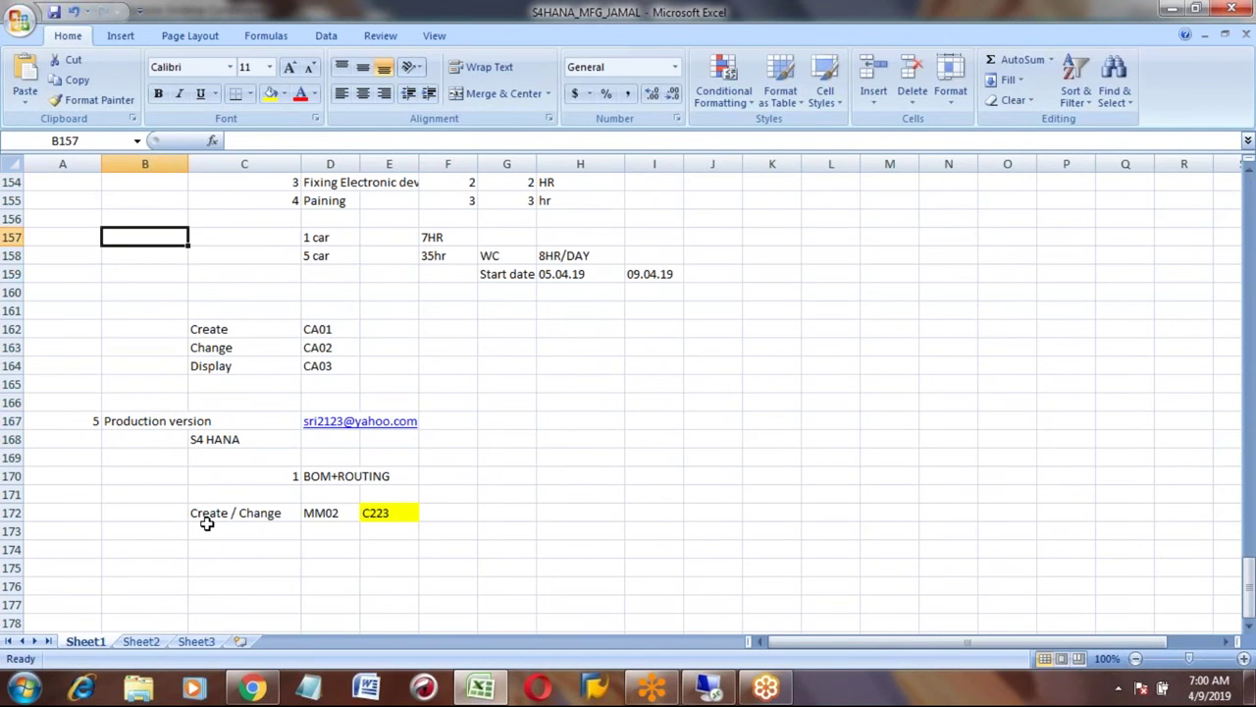
{"action": "key", "text": "Up"}
{"action": "key", "text": "Up"}
{"action": "key", "text": "Up"}
{"action": "key", "text": "Up"}
{"action": "key", "text": "Up"}
{"action": "key", "text": "Up"}
{"action": "key", "text": "Up"}
{"action": "key", "text": "Up"}
{"action": "key", "text": "Up"}
{"action": "key", "text": "Up"}
{"action": "key", "text": "Up"}
{"action": "key", "text": "Up"}
{"action": "key", "text": "Up"}
{"action": "key", "text": "Up"}
{"action": "key", "text": "Up"}
{"action": "key", "text": "Up"}
{"action": "key", "text": "Up"}
{"action": "key", "text": "Up"}
{"action": "key", "text": "Up"}
{"action": "key", "text": "Up"}
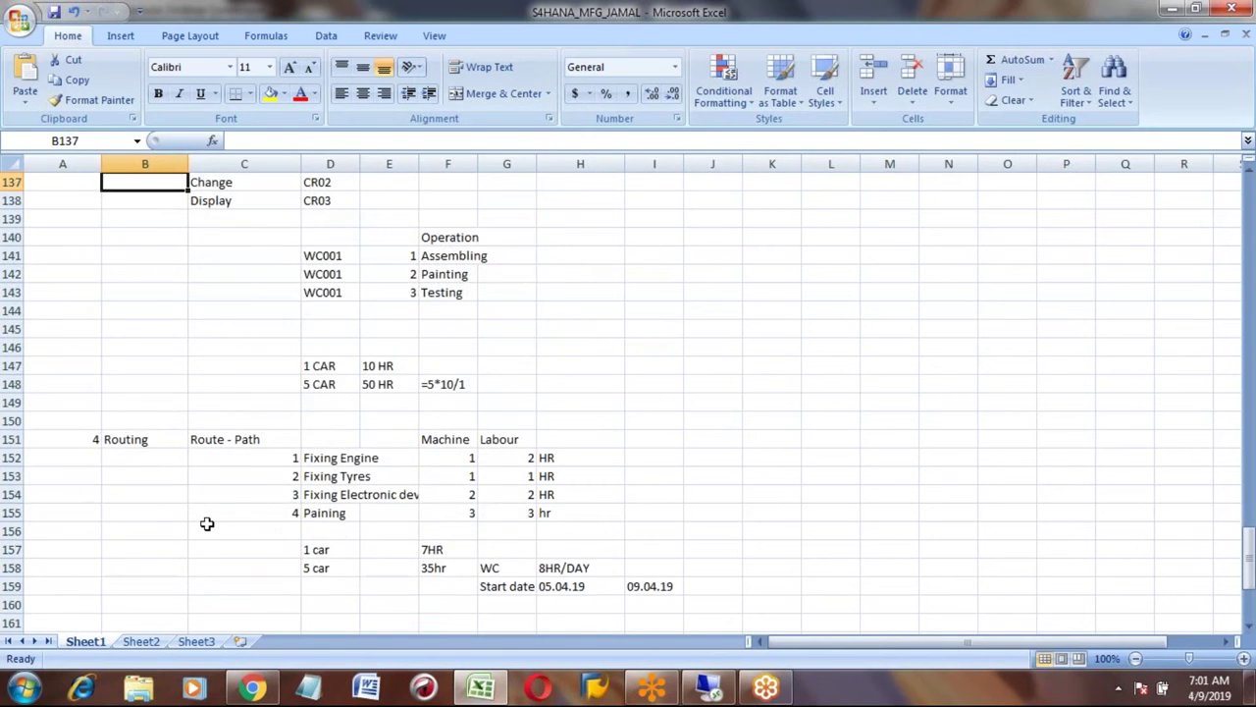
{"action": "key", "text": "Up"}
{"action": "key", "text": "Down"}
{"action": "key", "text": "Down"}
{"action": "key", "text": "Down"}
{"action": "key", "text": "Down"}
{"action": "key", "text": "Down"}
{"action": "key", "text": "Down"}
{"action": "key", "text": "Down"}
{"action": "key", "text": "Down"}
{"action": "key", "text": "Down"}
{"action": "key", "text": "Down"}
{"action": "key", "text": "Down"}
{"action": "key", "text": "Down"}
{"action": "key", "text": "Down"}
{"action": "key", "text": "Down"}
{"action": "key", "text": "Down"}
{"action": "key", "text": "Down"}
{"action": "key", "text": "Down"}
{"action": "key", "text": "Down"}
{"action": "key", "text": "Down"}
{"action": "key", "text": "Down"}
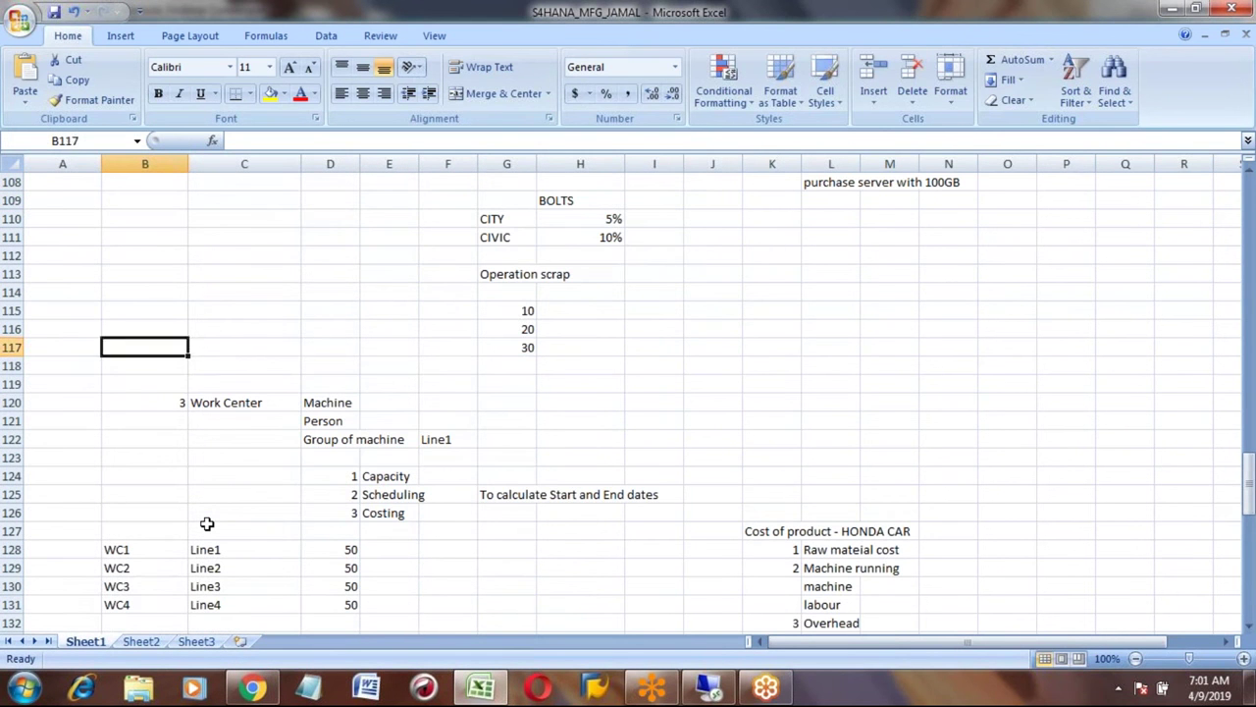
{"action": "key", "text": "Down"}
{"action": "key", "text": "Down"}
{"action": "key", "text": "Down"}
{"action": "key", "text": "Down"}
{"action": "key", "text": "Down"}
{"action": "key", "text": "Down"}
{"action": "key", "text": "Down"}
{"action": "key", "text": "Down"}
{"action": "key", "text": "Down"}
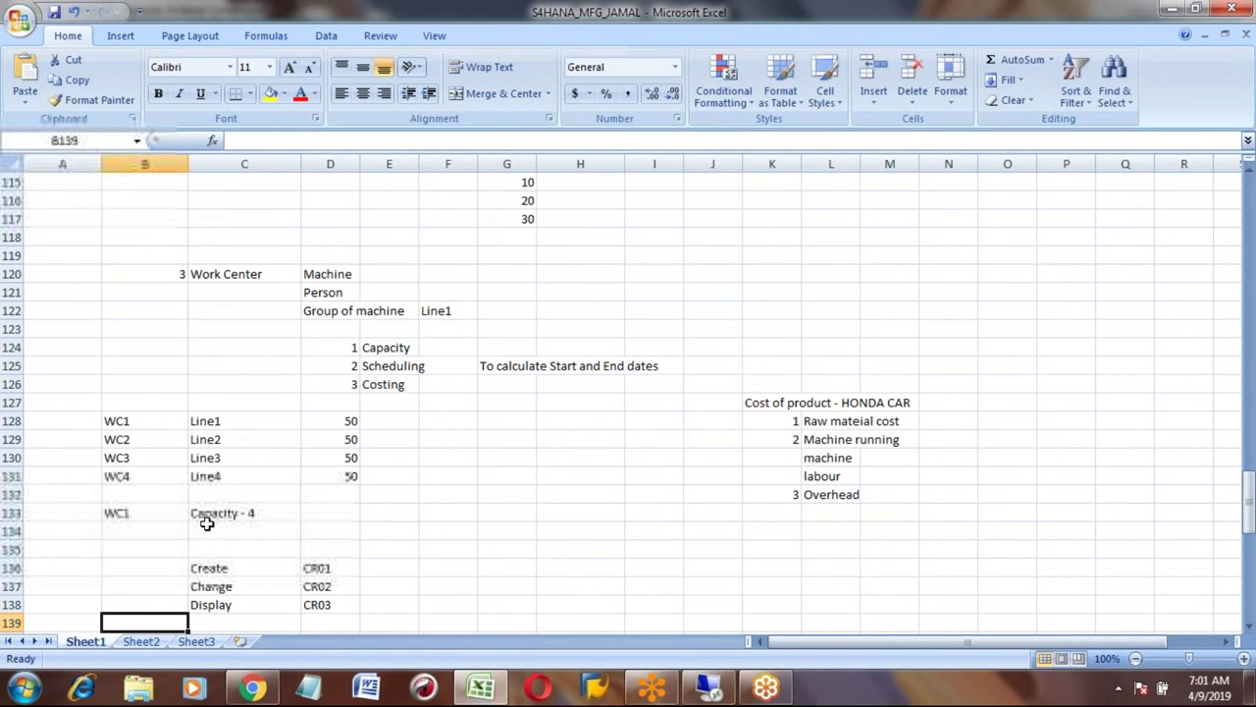
{"action": "key", "text": "Down"}
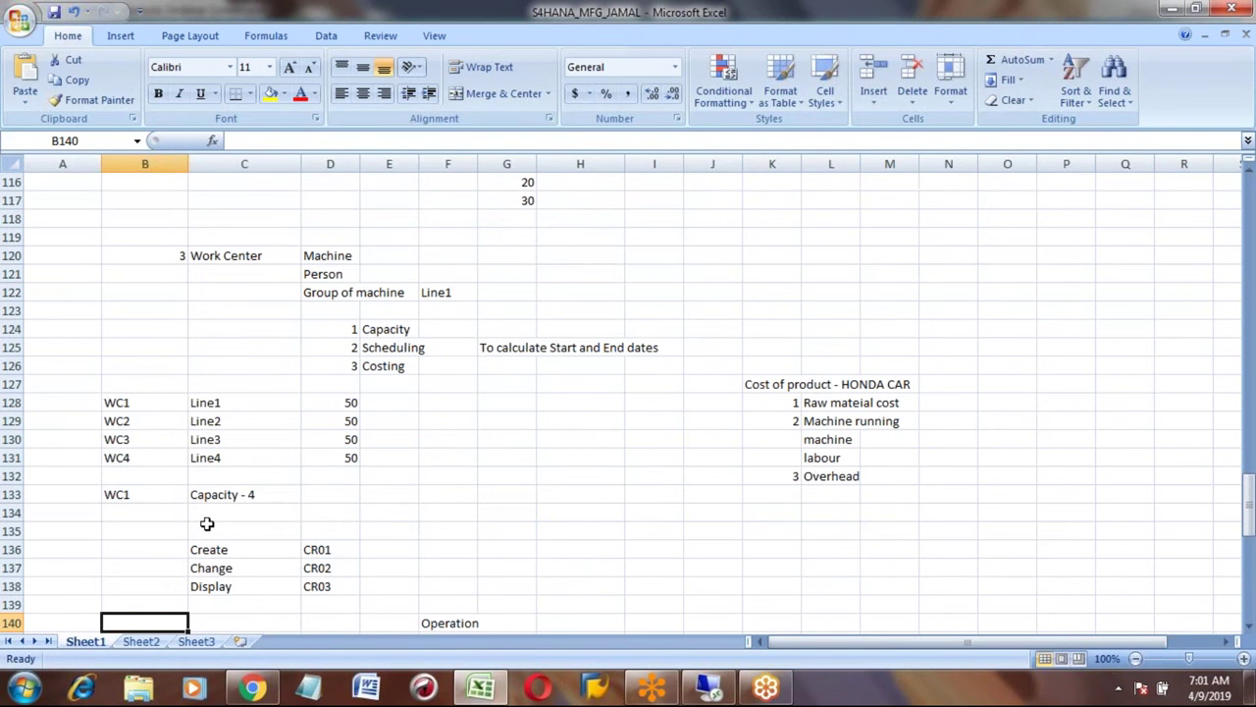
{"action": "key", "text": "Down"}
{"action": "key", "text": "Down"}
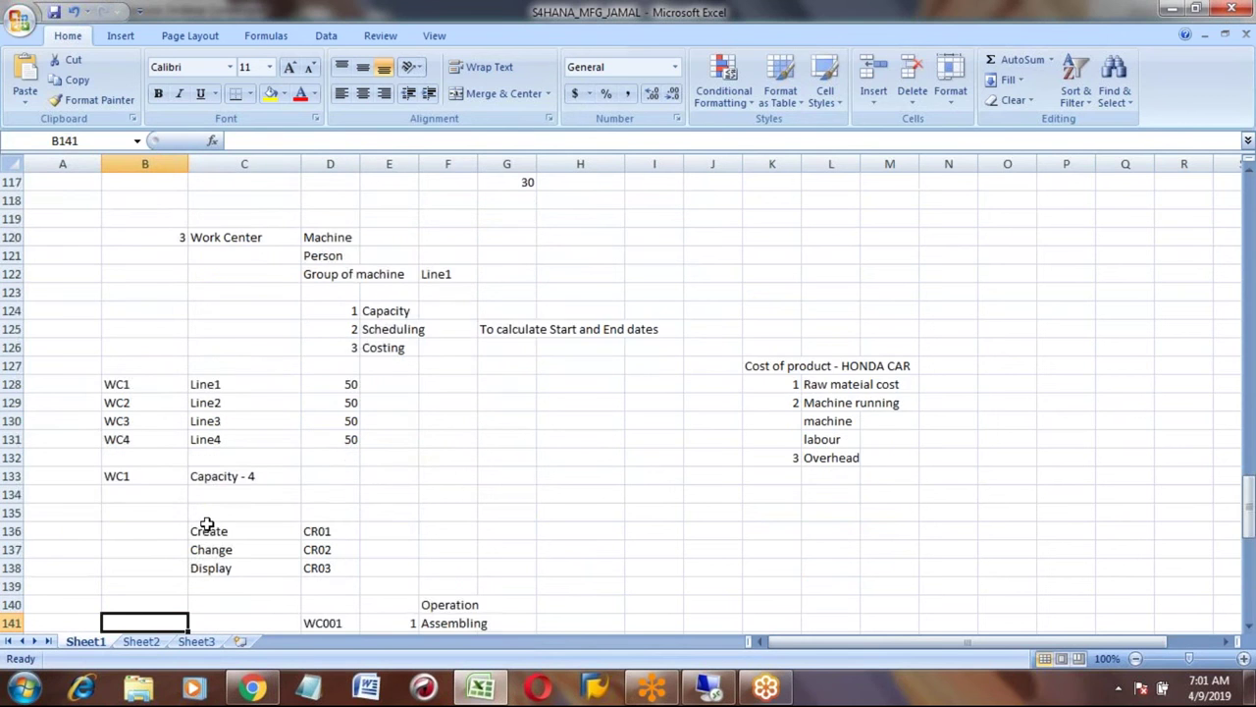
{"action": "key", "text": "Down"}
{"action": "key", "text": "Down"}
{"action": "key", "text": "Down"}
{"action": "key", "text": "Down"}
{"action": "key", "text": "Down"}
{"action": "key", "text": "Down"}
{"action": "key", "text": "Down"}
{"action": "key", "text": "Down"}
{"action": "key", "text": "Down"}
{"action": "key", "text": "Down"}
{"action": "key", "text": "Down"}
{"action": "key", "text": "Down"}
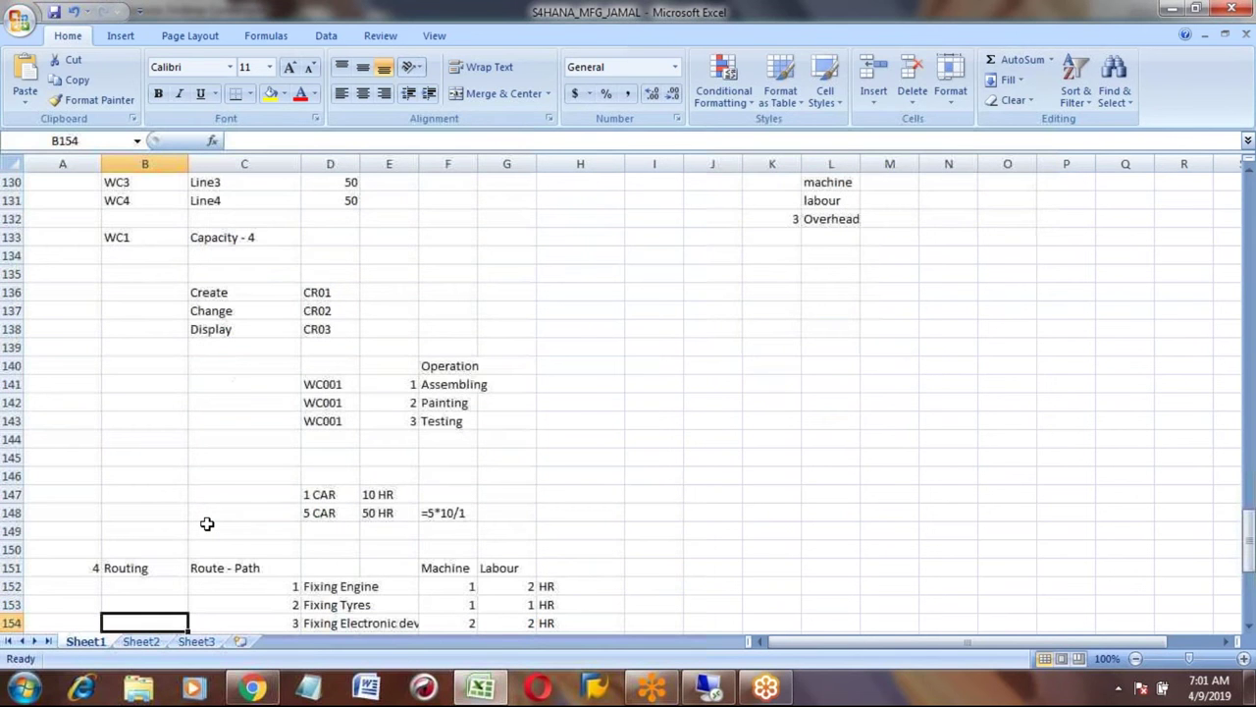
Add topic number 6, Purchase info record, in row 179 below the production version notes.
{"action": "key", "text": "Down"}
{"action": "key", "text": "Down"}
{"action": "key", "text": "Down"}
{"action": "key", "text": "Down"}
{"action": "key", "text": "Down"}
{"action": "key", "text": "Down"}
{"action": "key", "text": "Down"}
{"action": "key", "text": "Down"}
{"action": "key", "text": "Down"}
{"action": "key", "text": "Down"}
{"action": "key", "text": "Down"}
{"action": "key", "text": "Down"}
{"action": "key", "text": "Down"}
{"action": "key", "text": "Down"}
{"action": "key", "text": "Down"}
{"action": "key", "text": "Down"}
{"action": "key", "text": "Down"}
{"action": "key", "text": "Down"}
{"action": "key", "text": "Down"}
{"action": "key", "text": "Down"}
{"action": "key", "text": "Left"}
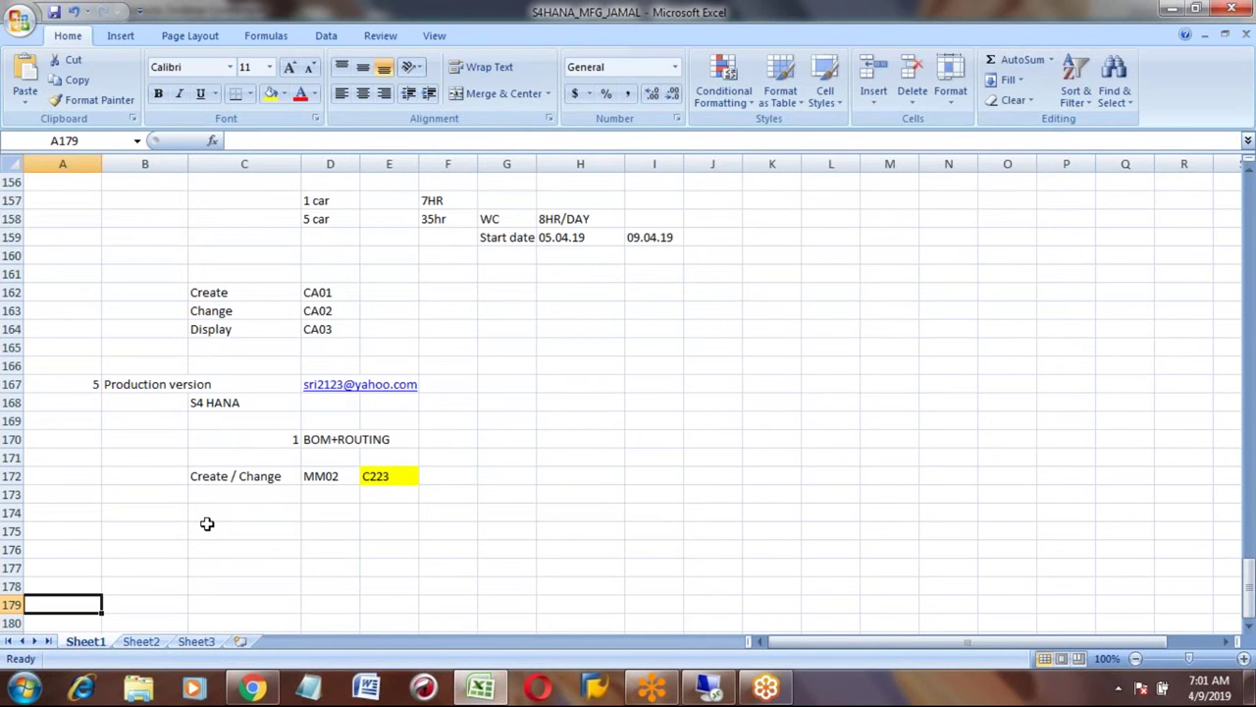
{"action": "type", "text": "6"}
{"action": "key", "text": "Tab"}
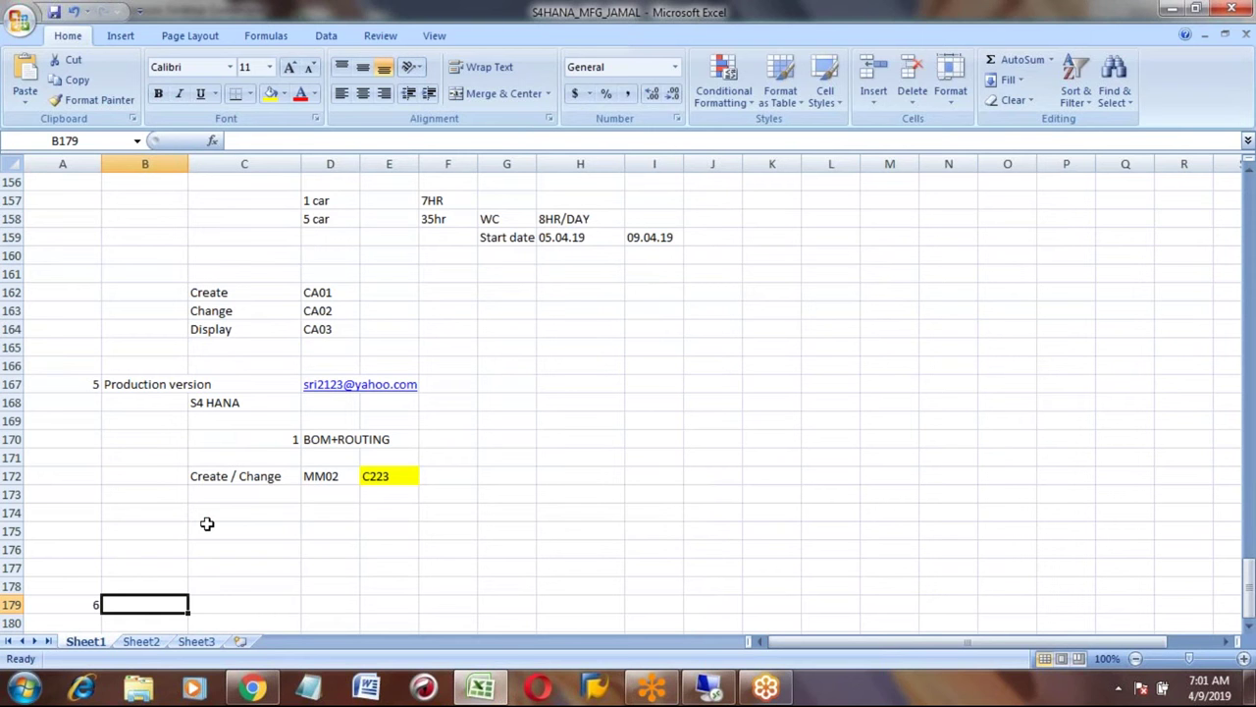
{"action": "type", "text": "Purcha"}
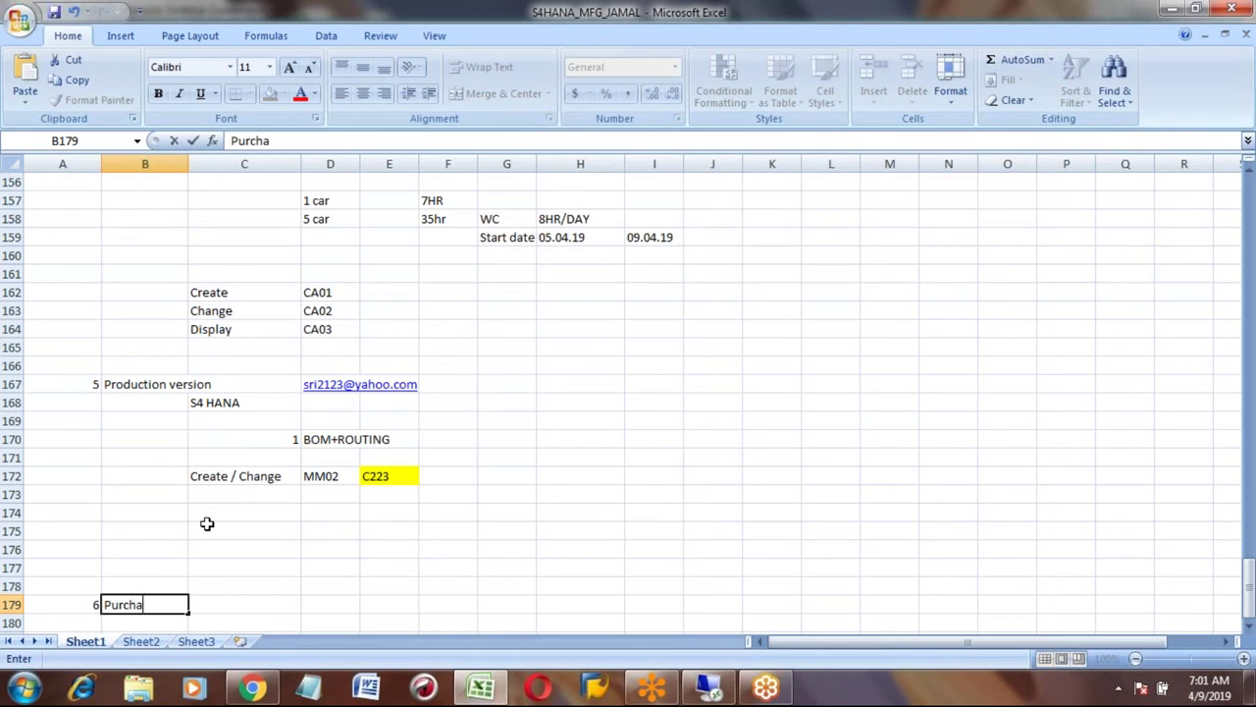
{"action": "type", "text": "se info reco"}
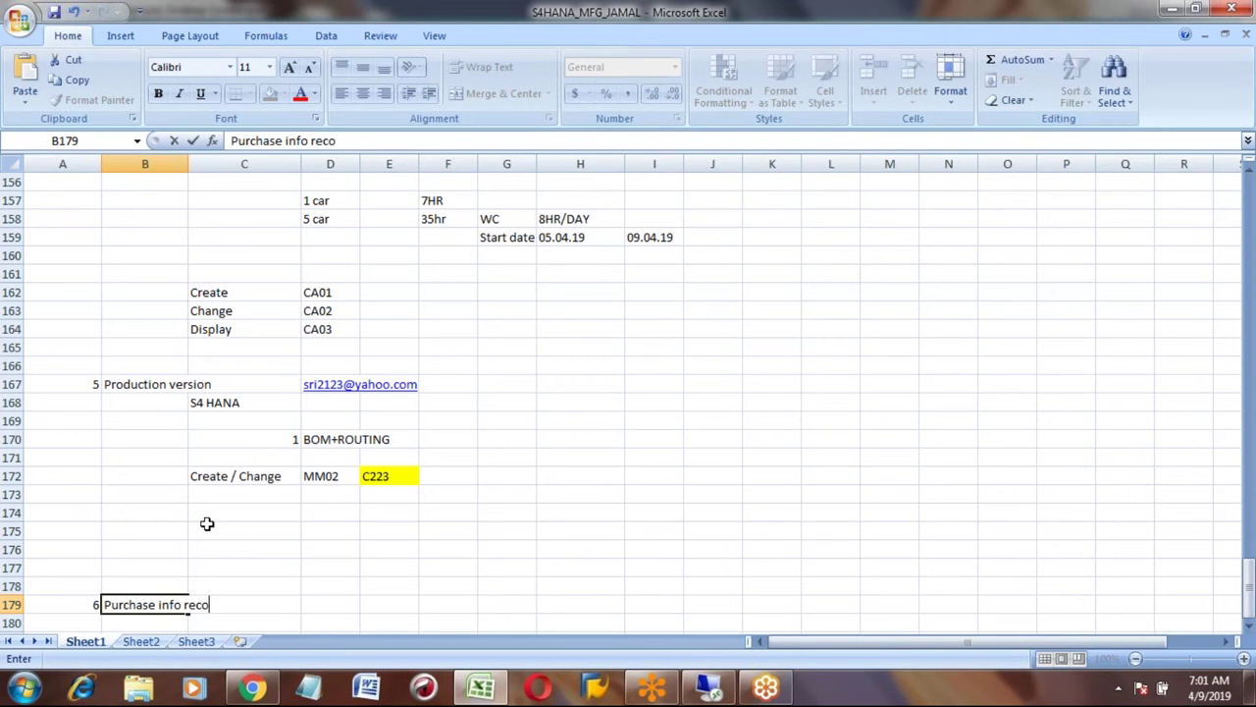
{"action": "type", "text": "rd"}
{"action": "key", "text": "ctrl+Return"}
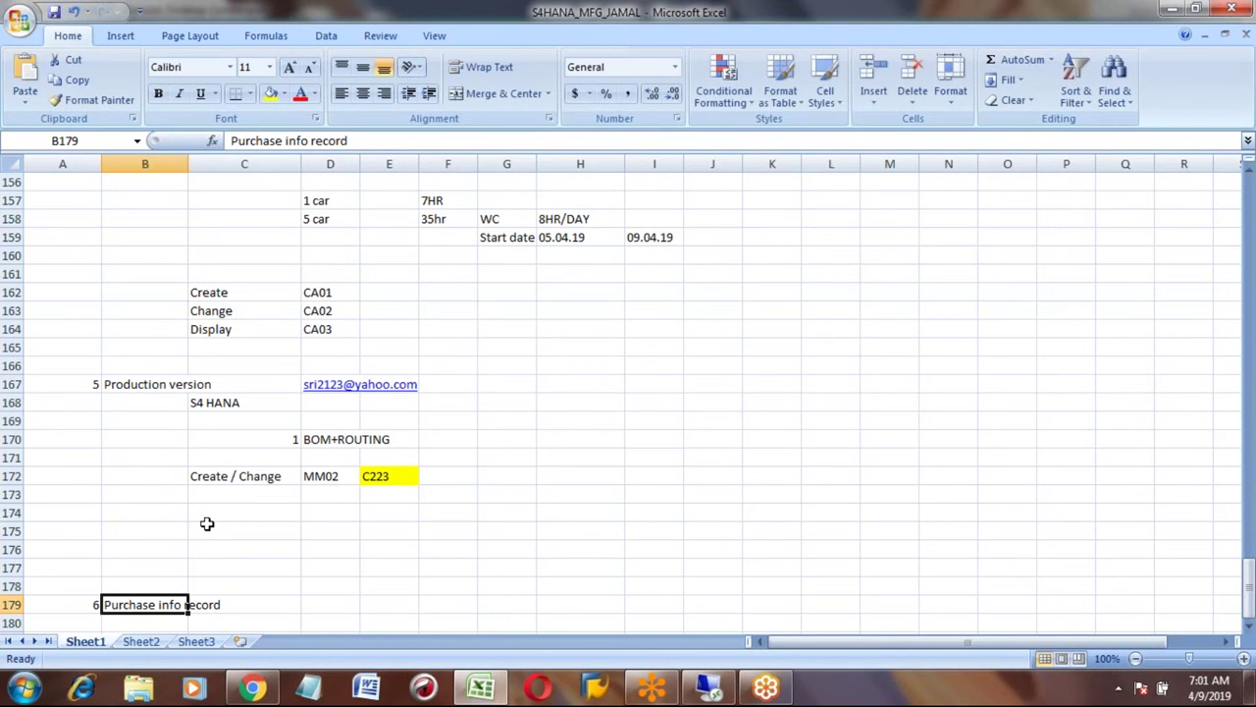
Note Raw materials in D179 beside the purchase info record topic.
{"action": "key", "text": "Right"}
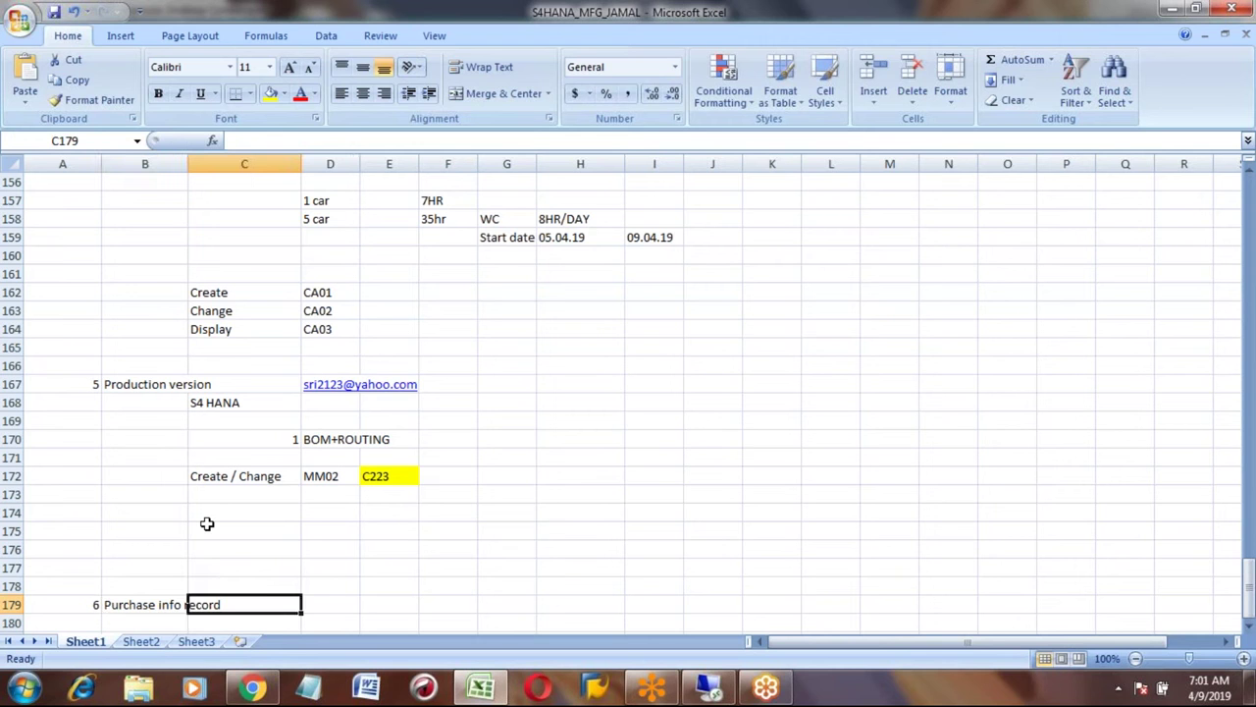
{"action": "key", "text": "Right"}
{"action": "type", "text": "Raw m"}
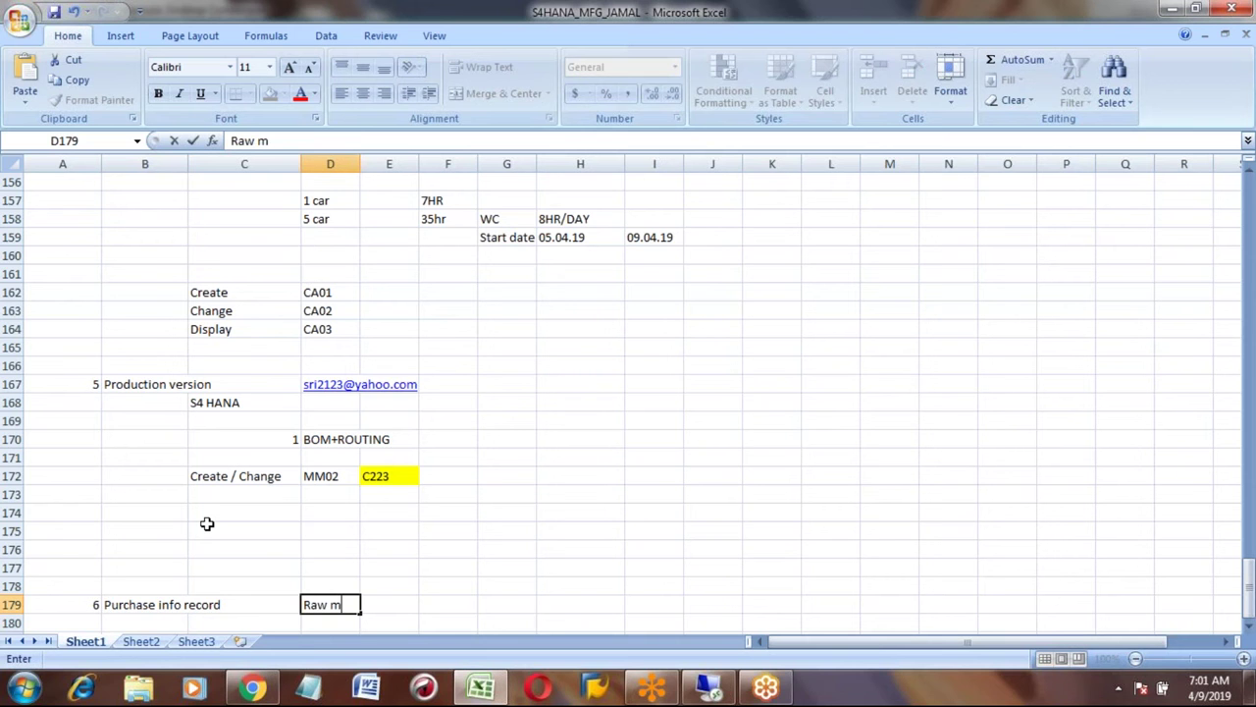
{"action": "type", "text": "aterials"}
{"action": "key", "text": "Return"}
Append (MM) to the Purchase info record heading in B179.
{"action": "key", "text": "Up"}
{"action": "key", "text": "Left"}
{"action": "key", "text": "Left"}
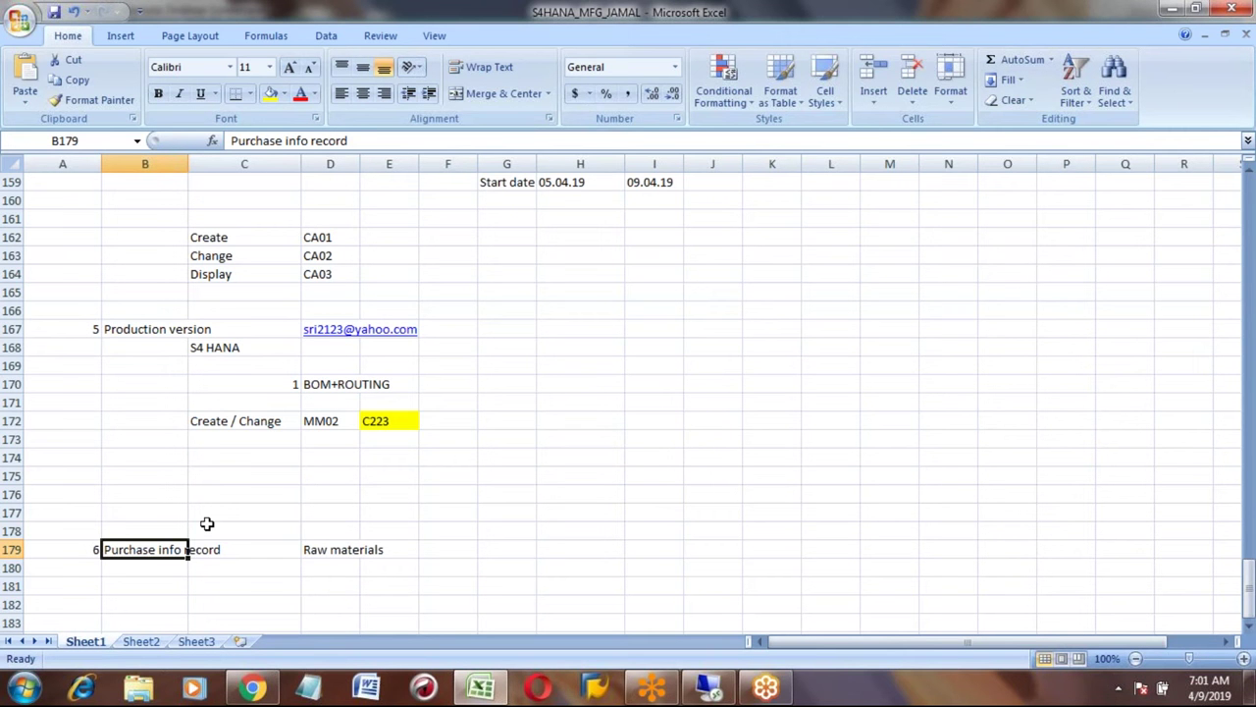
{"action": "key", "text": "Right"}
{"action": "key", "text": "Left"}
{"action": "key", "text": "Left"}
{"action": "key", "text": "Right"}
{"action": "left_click", "coordinate": [369, 140]}
{"action": "type", "text": "(MM)"}
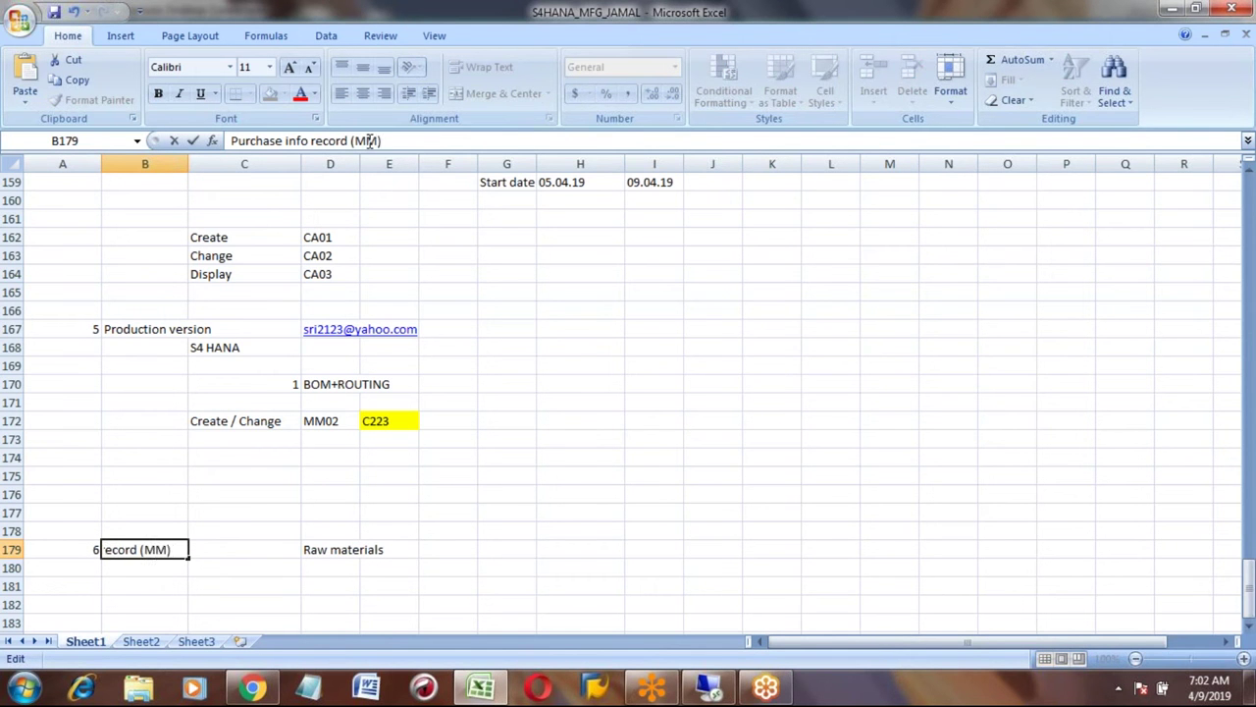
{"action": "key", "text": "Return"}
{"action": "key", "text": "Return"}
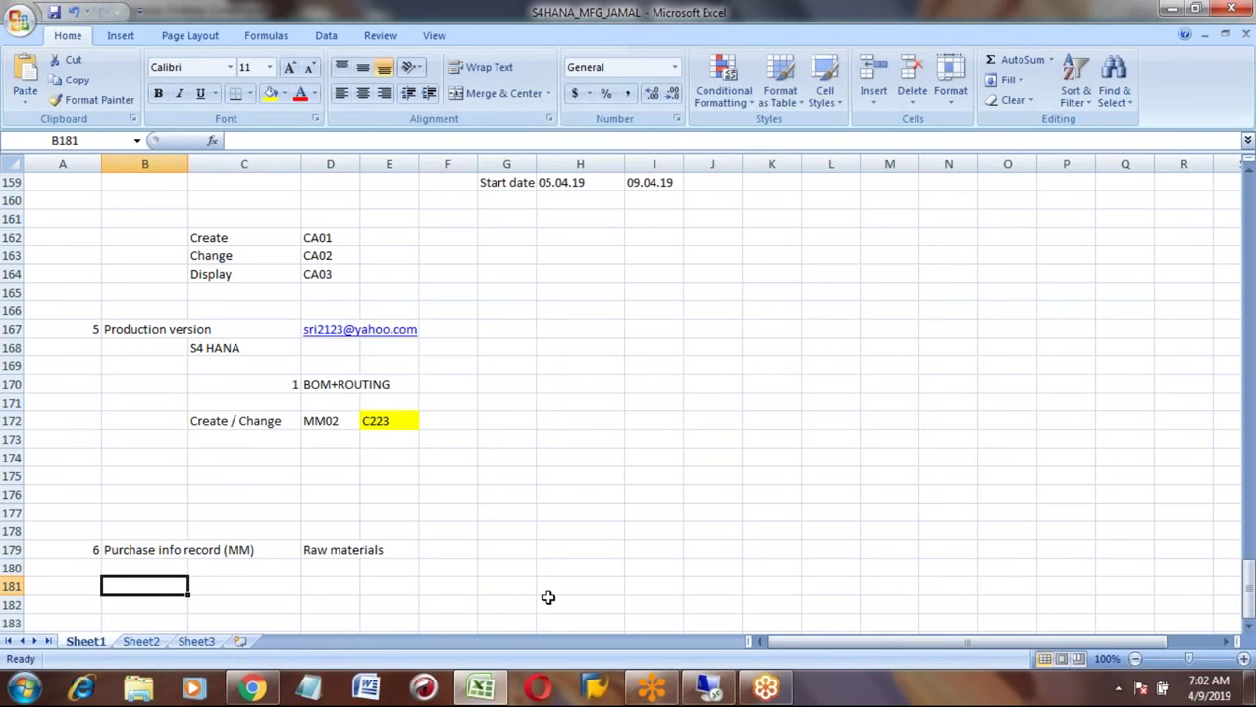
List Create, Change and Display in C181 to C183 under the purchase info record topic.
{"action": "left_click", "coordinate": [251, 586]}
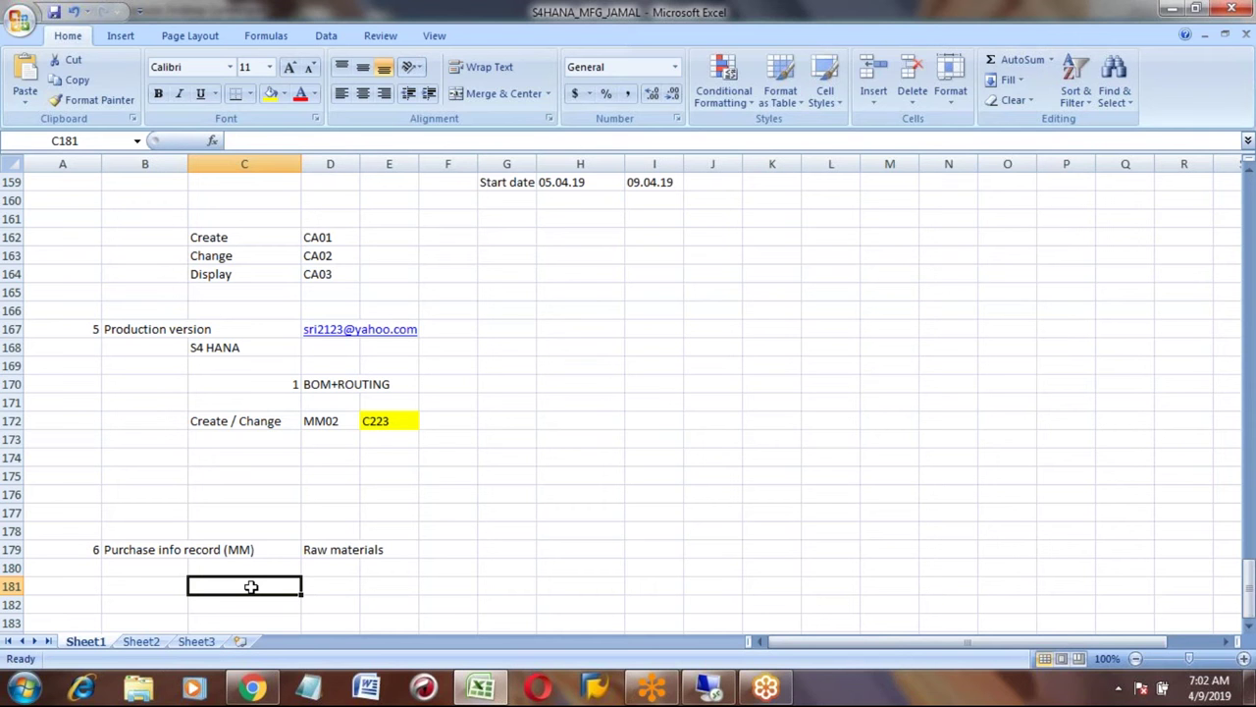
{"action": "type", "text": "Create"}
{"action": "key", "text": "Return"}
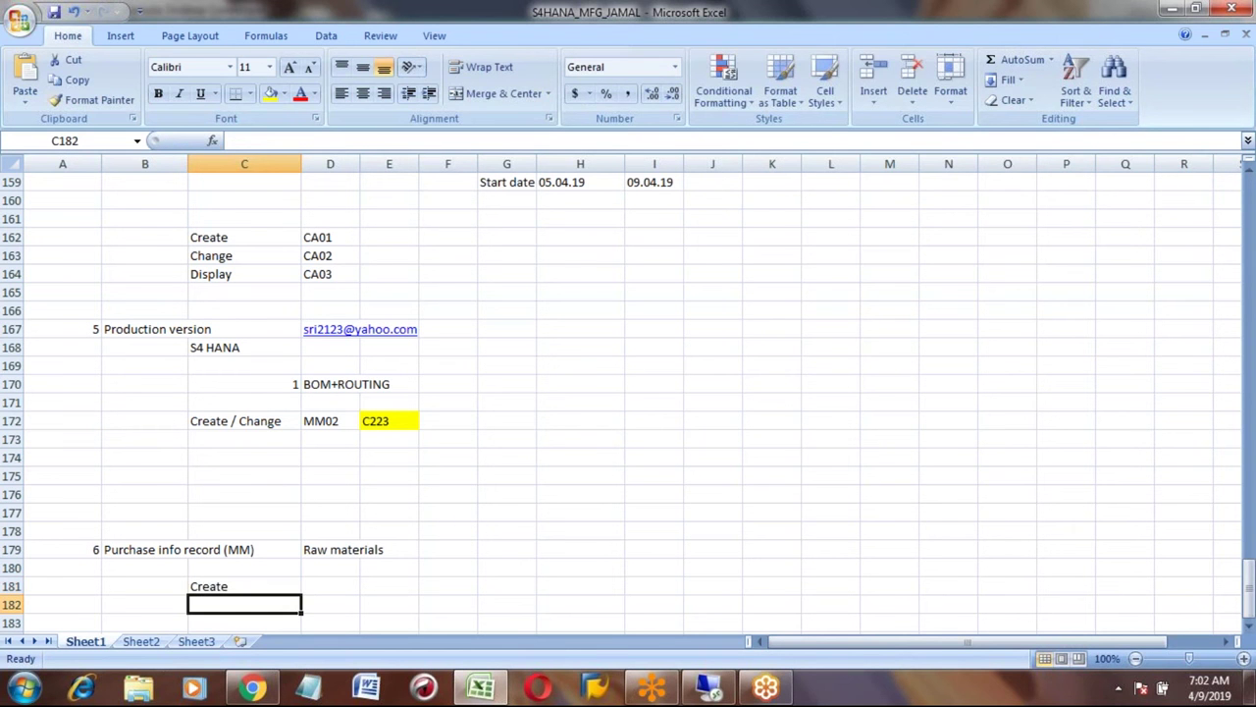
{"action": "type", "text": "Change"}
{"action": "key", "text": "Return"}
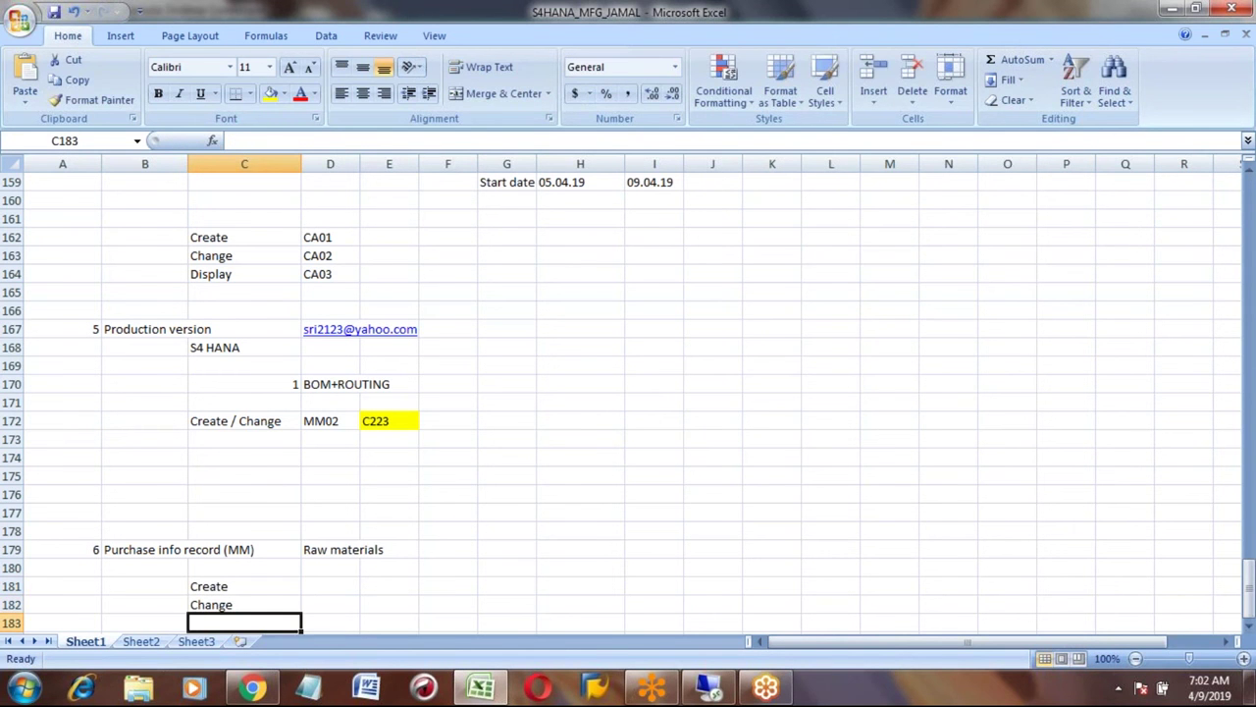
{"action": "type", "text": "Dis"}
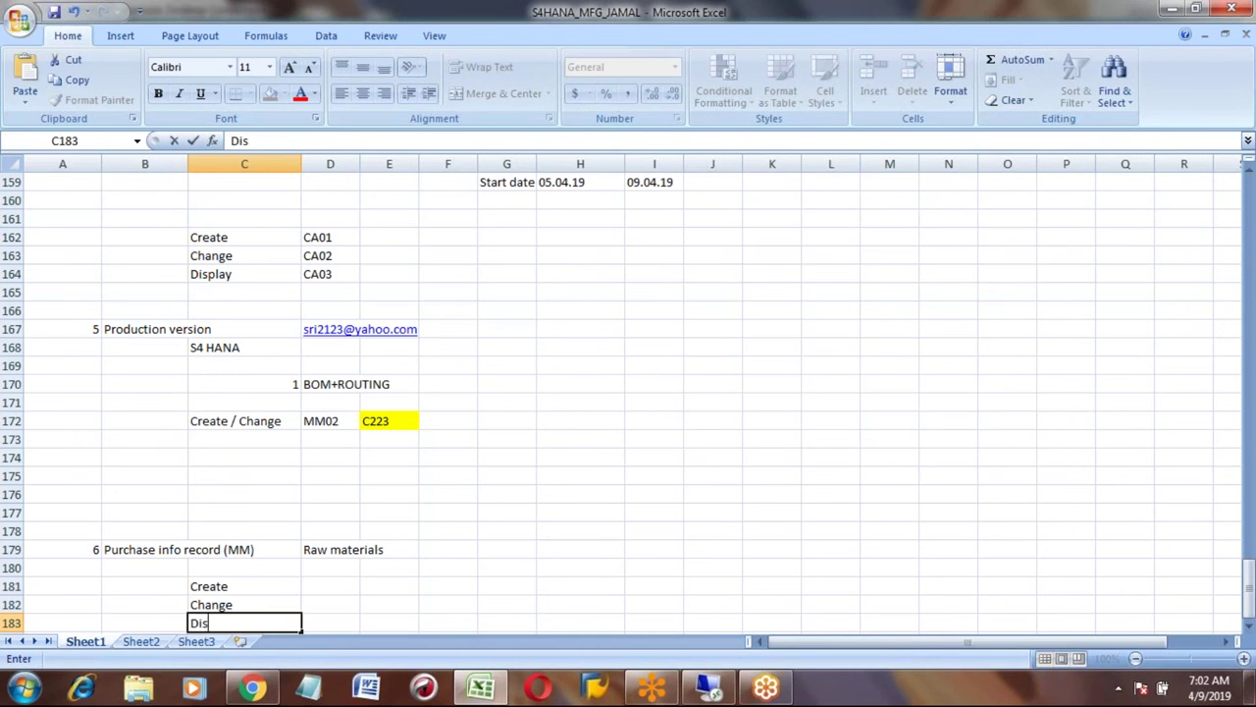
{"action": "type", "text": "play"}
Enter the transaction codes ME11, ME12 and ME13 in D181 to D183 beside Create, Change and Display.
{"action": "key", "text": "Right"}
{"action": "key", "text": "Up"}
{"action": "key", "text": "Up"}
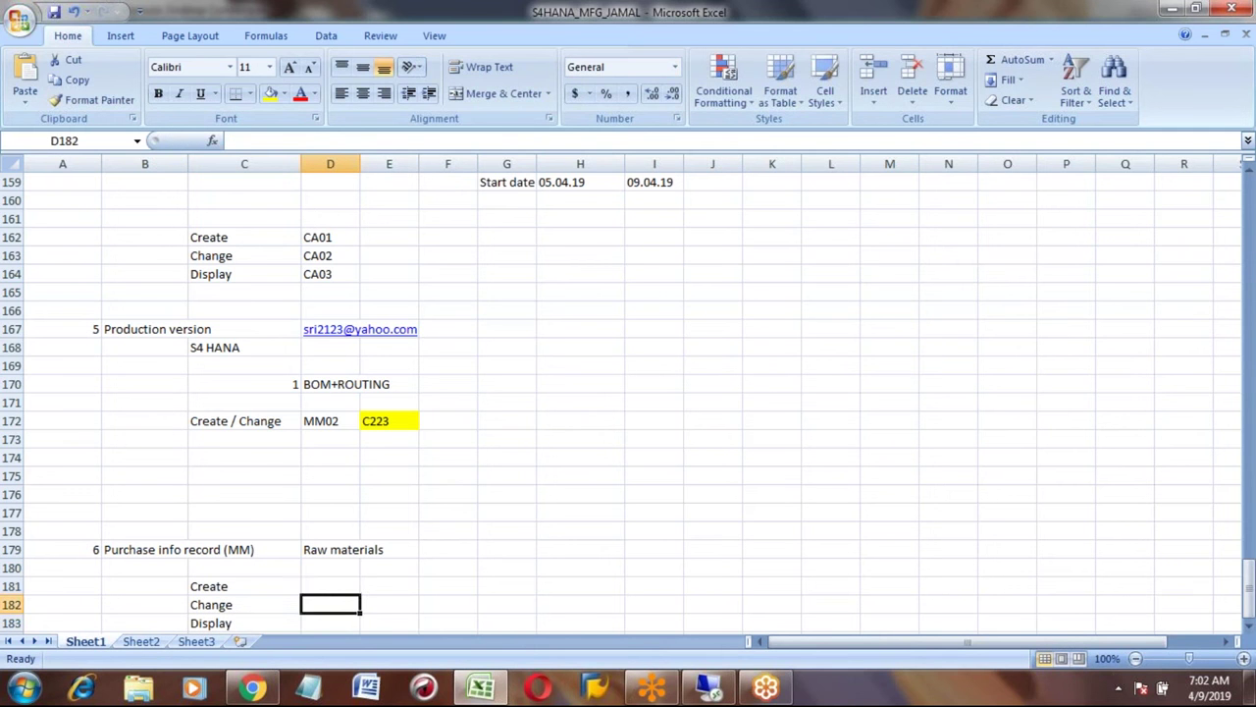
{"action": "type", "text": "ME1"}
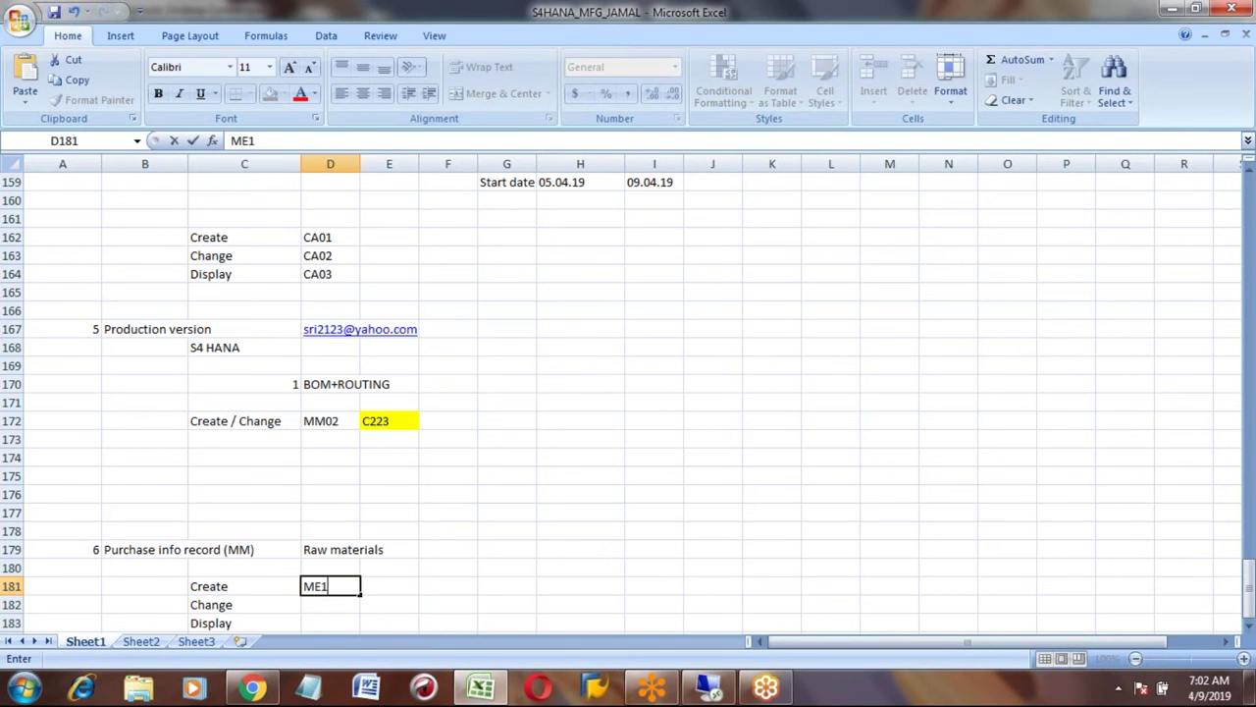
{"action": "type", "text": "1"}
{"action": "key", "text": "Return"}
{"action": "type", "text": "ME12"}
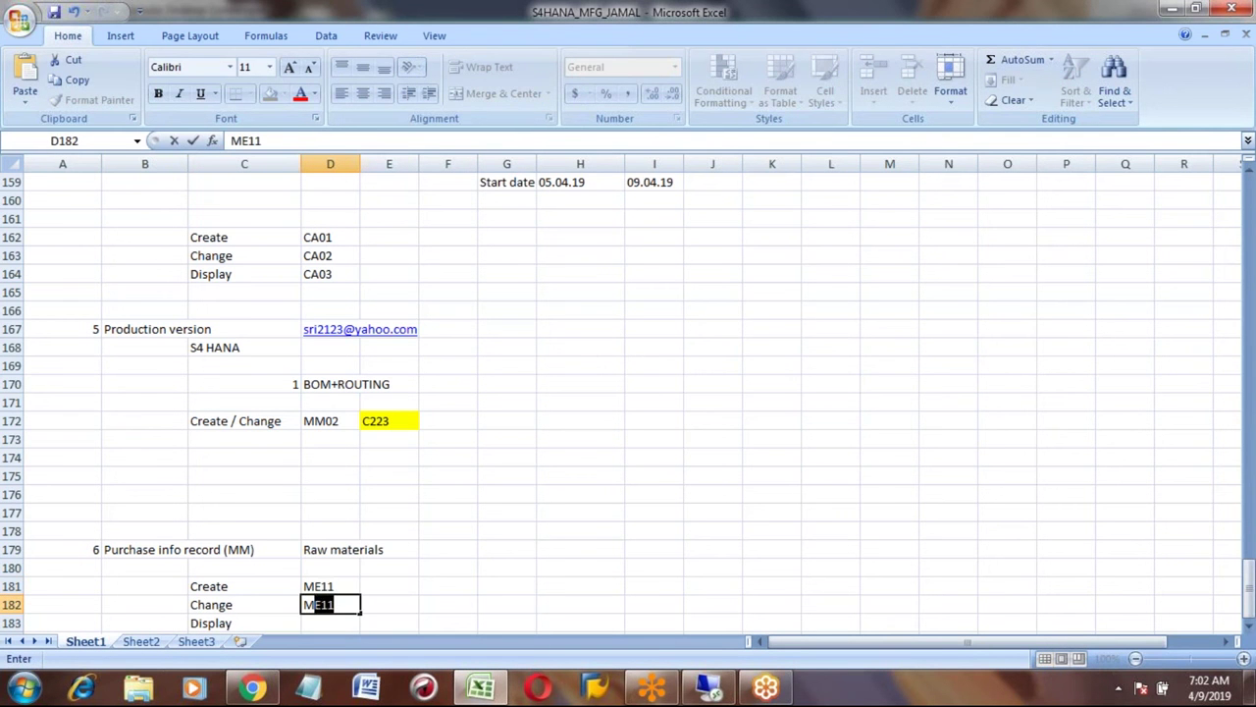
{"action": "key", "text": "Return"}
{"action": "key", "text": "Up"}
{"action": "key", "text": "Up"}
{"action": "left_click", "coordinate": [330, 623]}
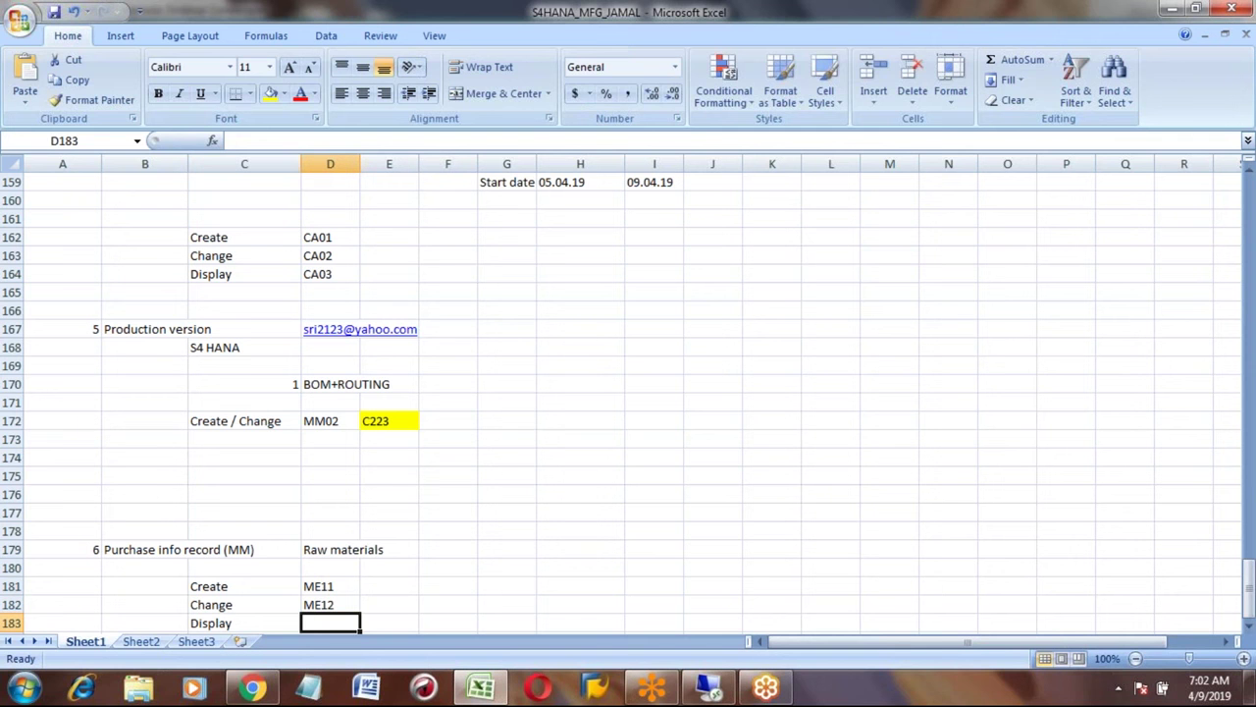
{"action": "type", "text": "ME13"}
{"action": "key", "text": "Return"}
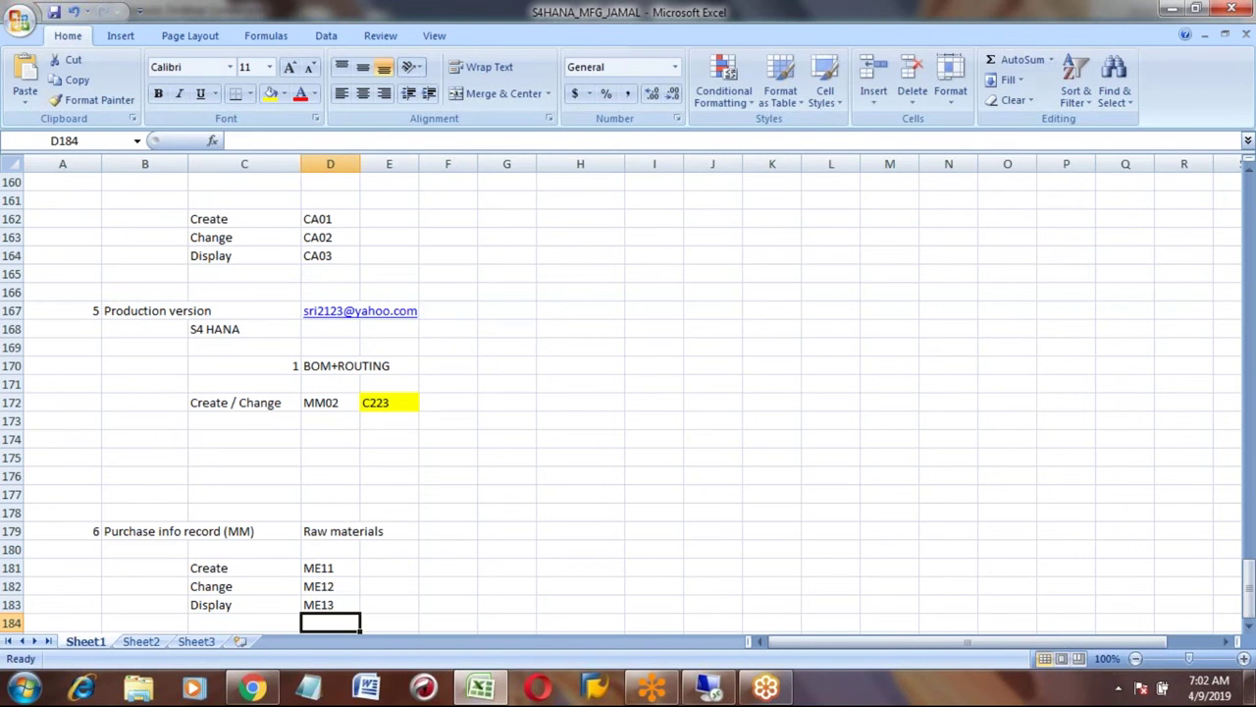
{"action": "key", "text": "Return"}
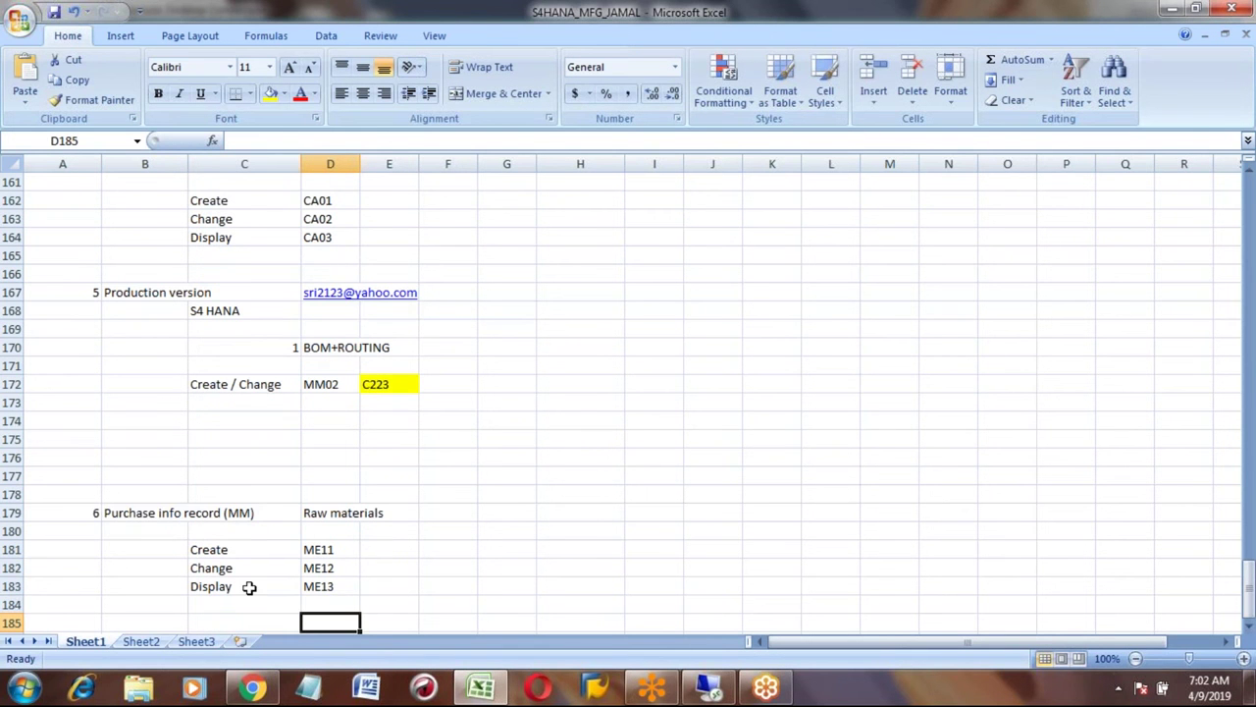
Add Honda_tyre in F179 as the raw material example for the purchase info record.
{"action": "left_click", "coordinate": [147, 512]}
{"action": "left_click", "coordinate": [445, 516]}
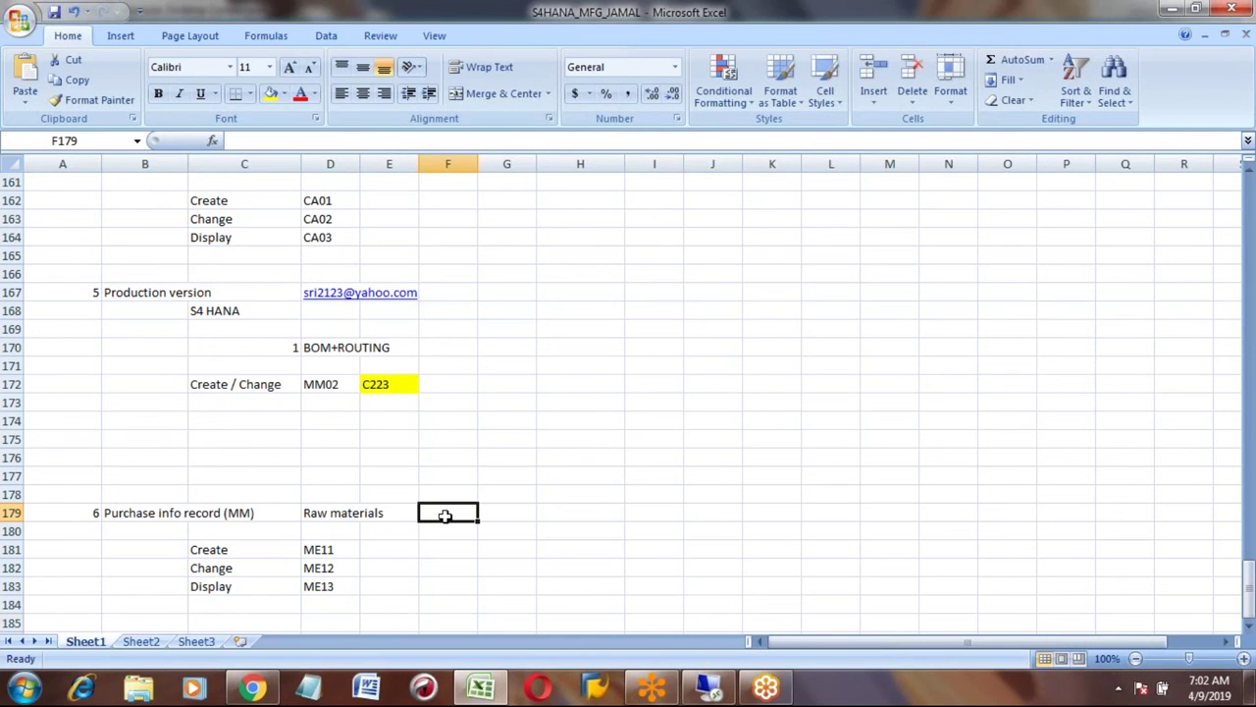
{"action": "type", "text": "Honda"}
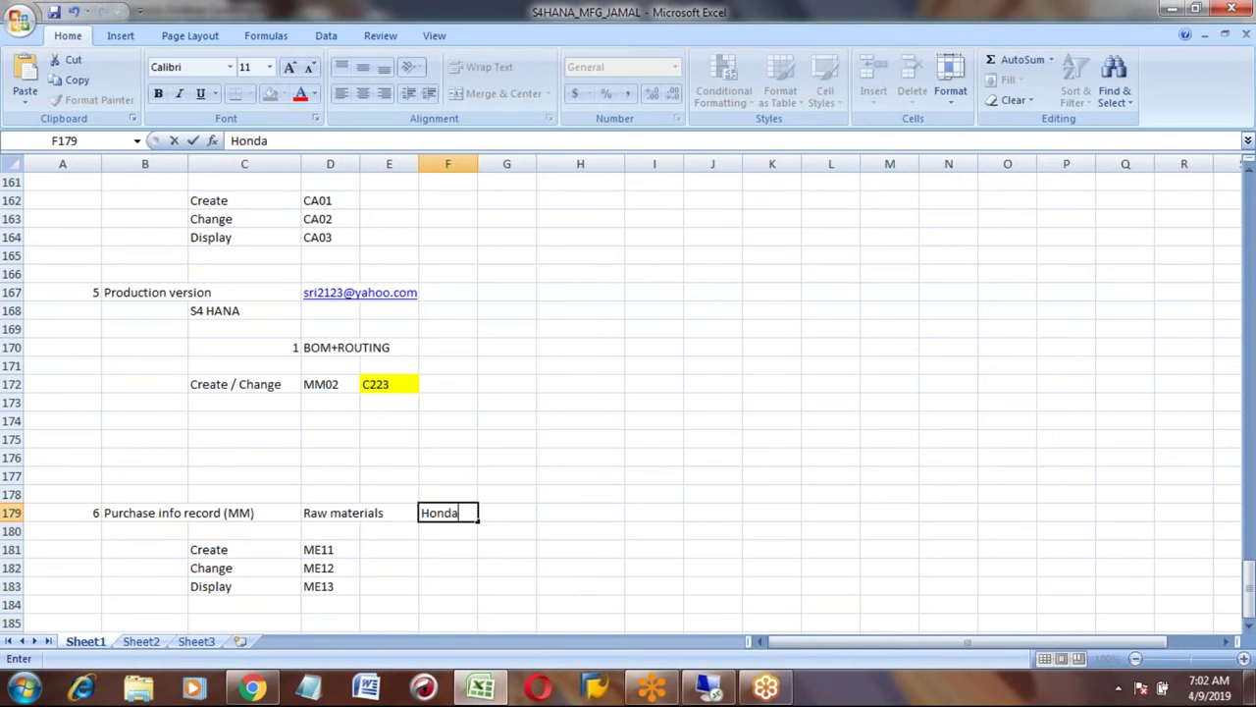
{"action": "type", "text": "_tyre"}
{"action": "key", "text": "Return"}
{"action": "key", "text": "Up"}
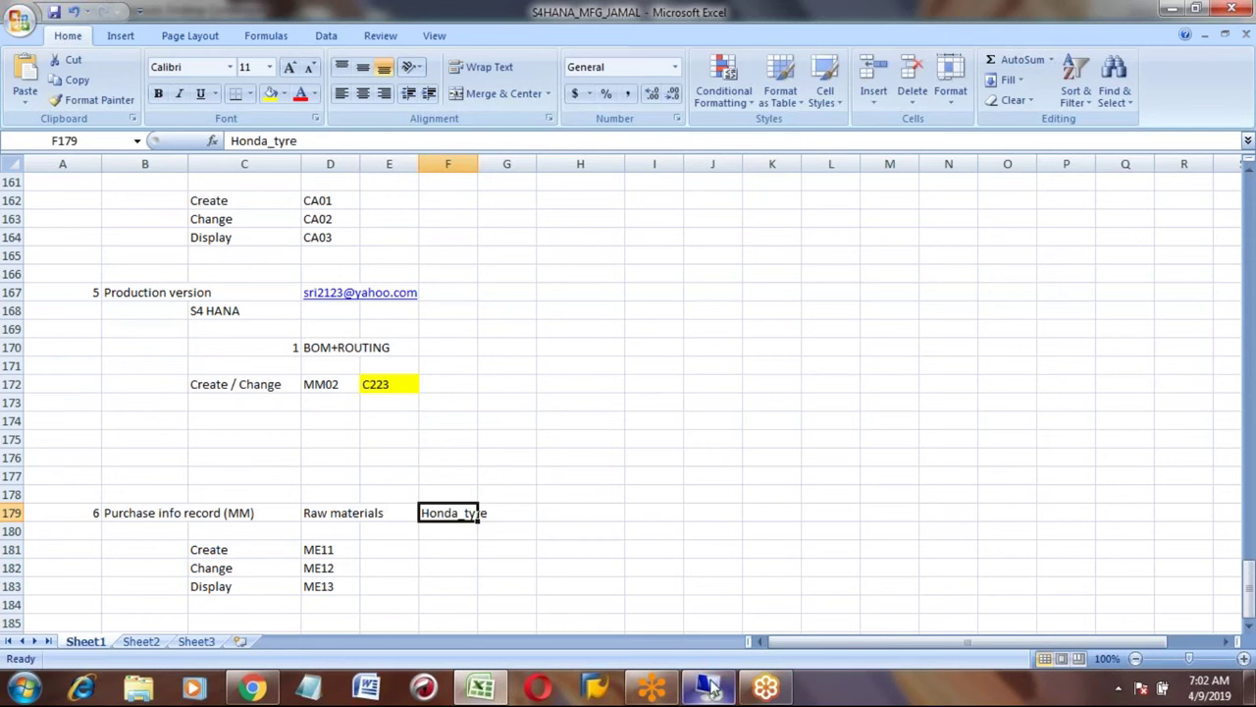
Switch to the SAP remote session and start transaction ME11 for creating an info record, closing the vendor search unused.
{"action": "left_click", "coordinate": [710, 687]}
{"action": "type", "text": "me11"}
{"action": "key", "text": "Return"}
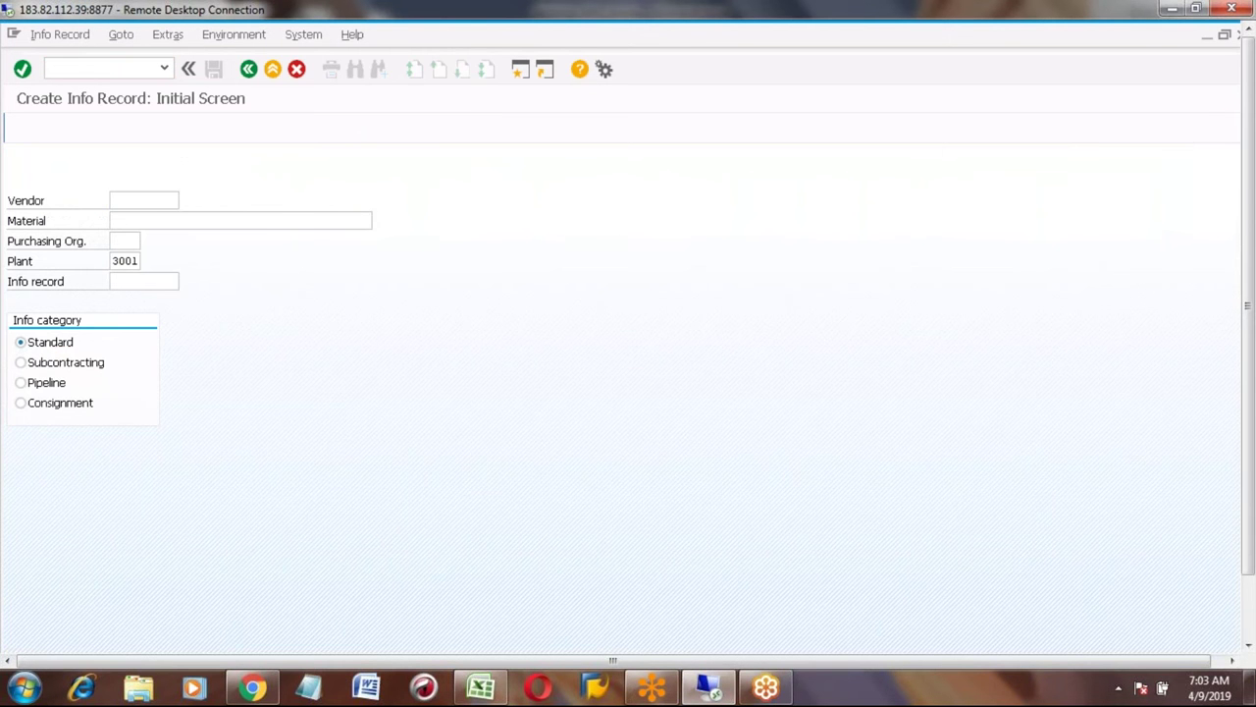
{"action": "key", "text": "F4"}
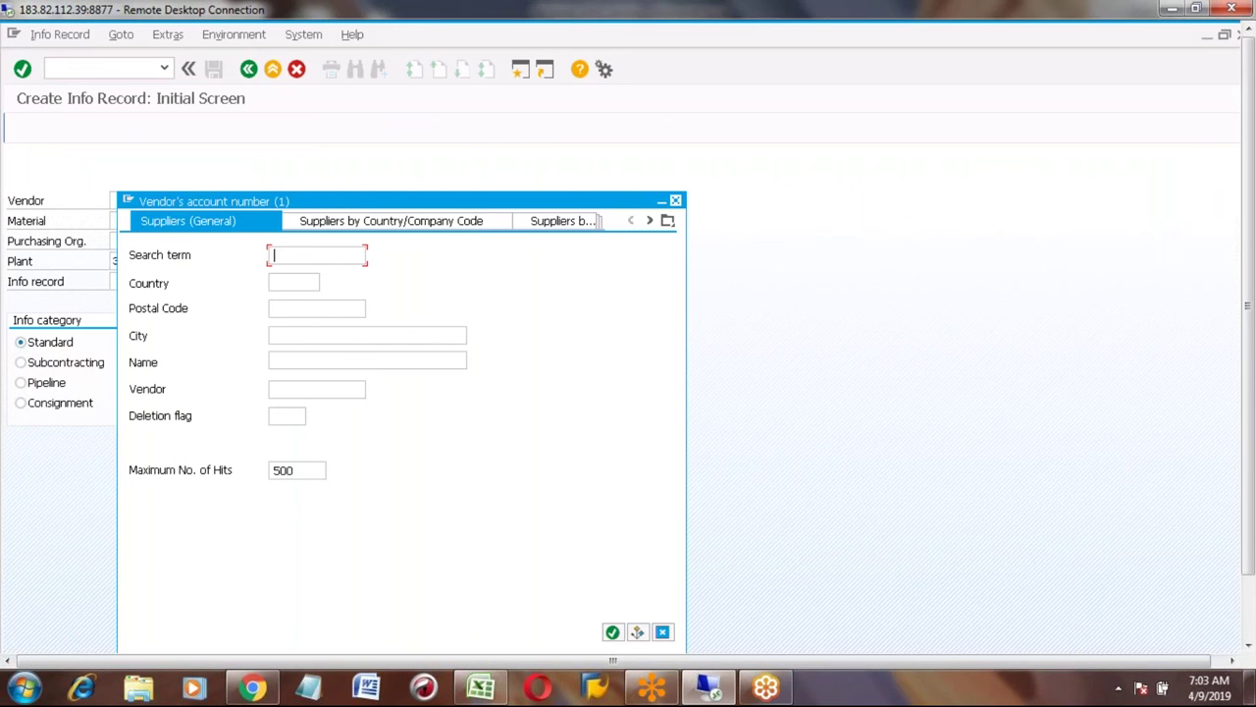
{"action": "left_click", "coordinate": [675, 200]}
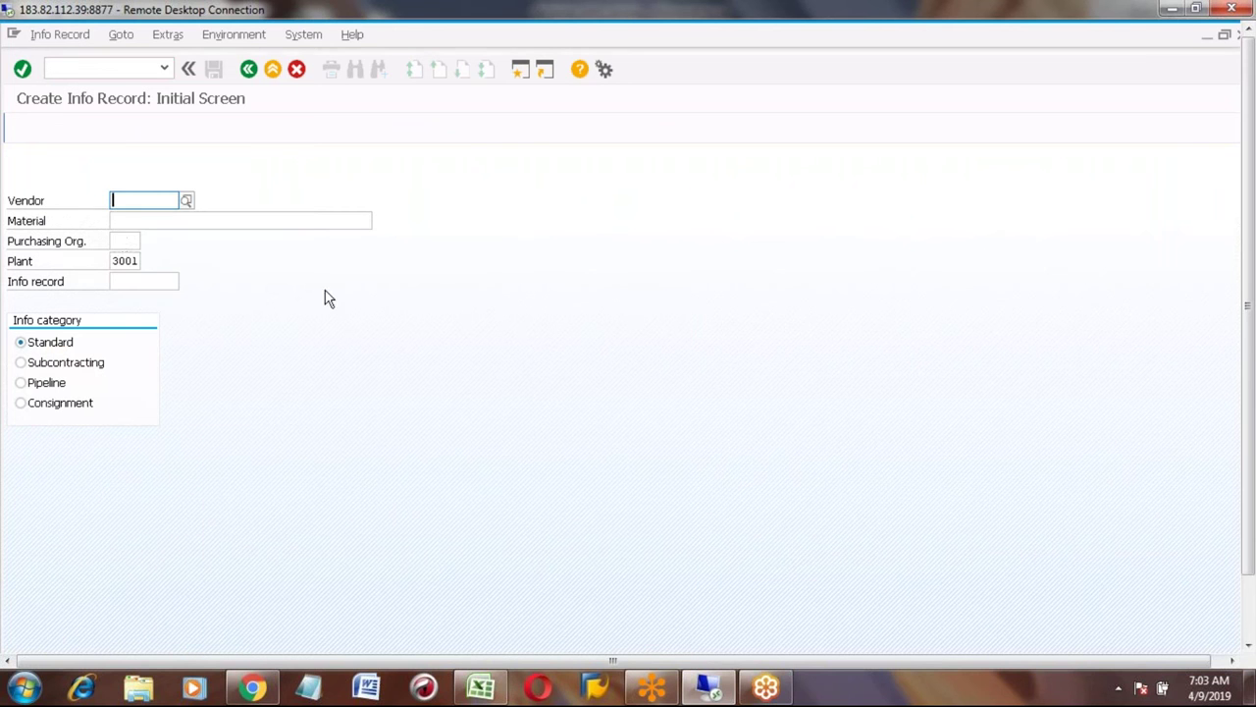
Pick purchasing organization 3000, SB PURCH ORG, from the value list for the info record.
{"action": "left_click", "coordinate": [123, 243]}
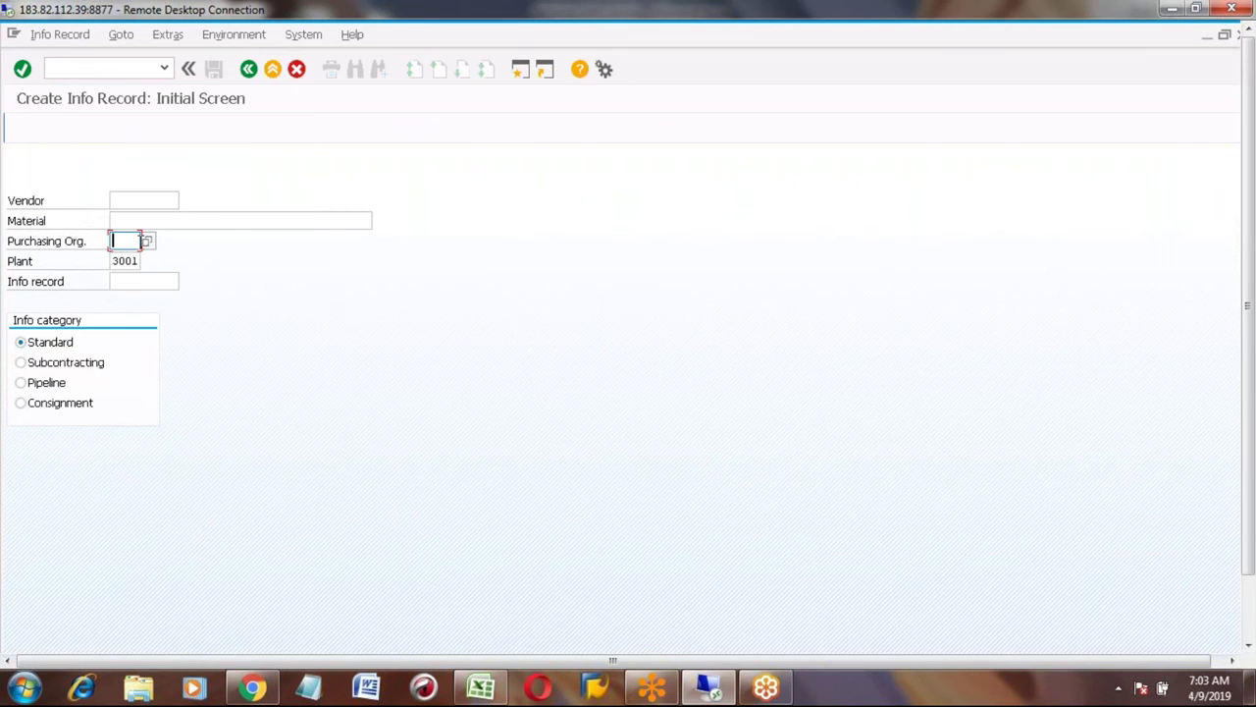
{"action": "left_click", "coordinate": [148, 242]}
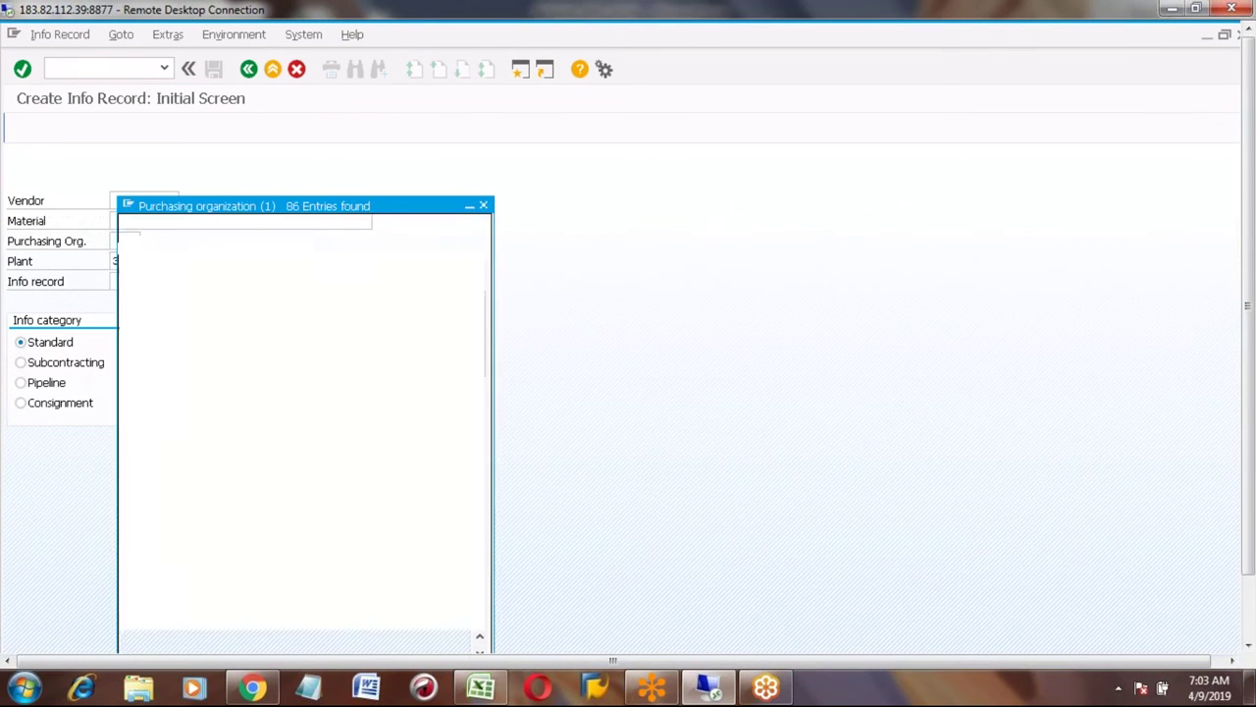
{"action": "left_click", "coordinate": [184, 415]}
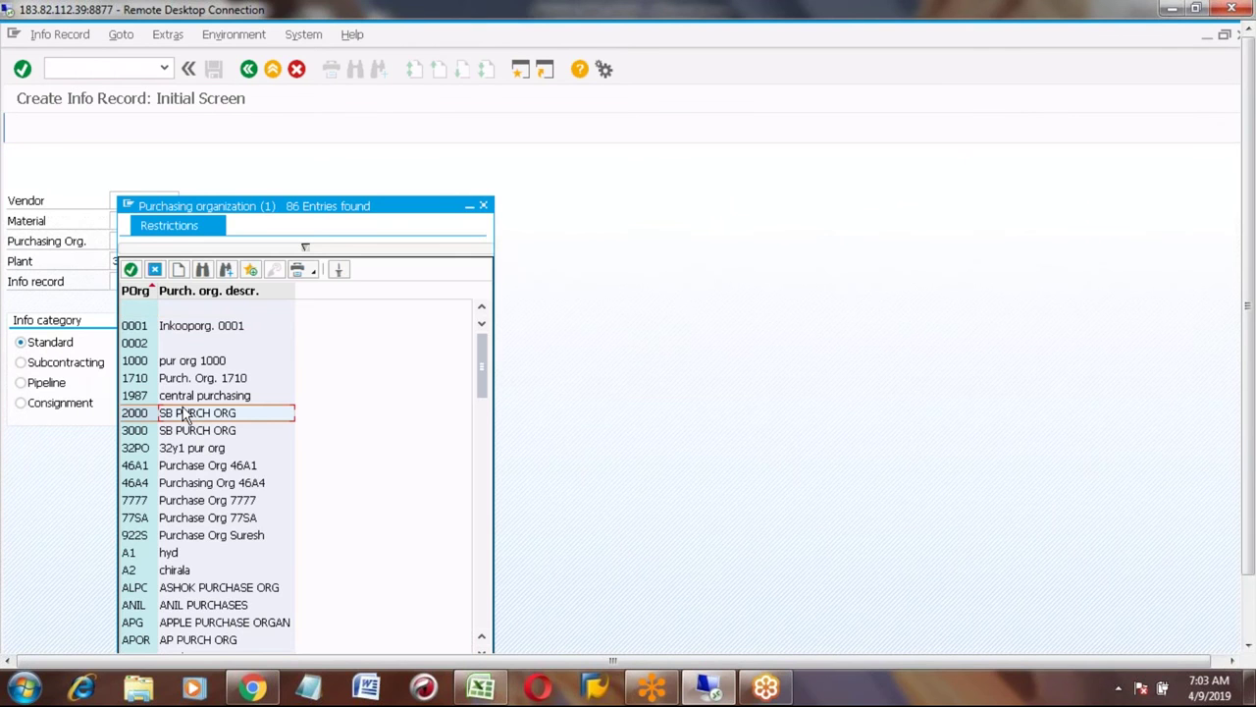
{"action": "key", "text": "Down"}
{"action": "key", "text": "Down"}
{"action": "key", "text": "Down"}
{"action": "key", "text": "Up"}
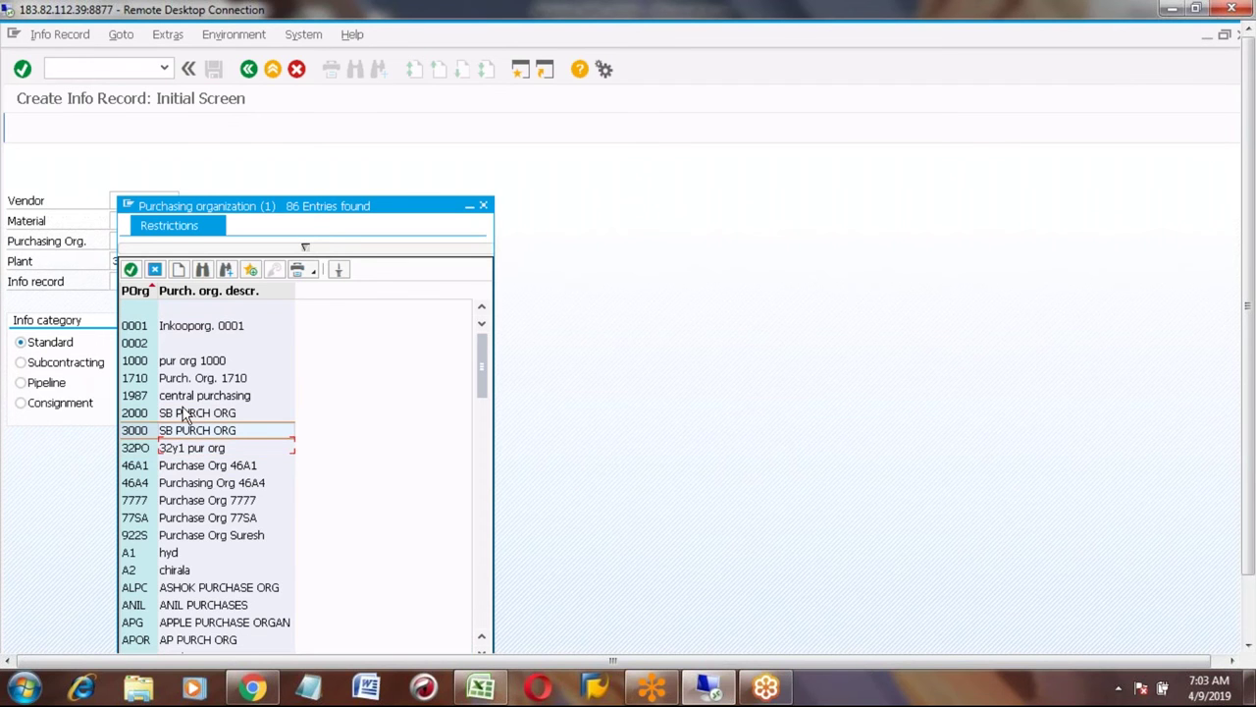
{"action": "left_click", "coordinate": [135, 435]}
{"action": "double_click", "coordinate": [135, 435]}
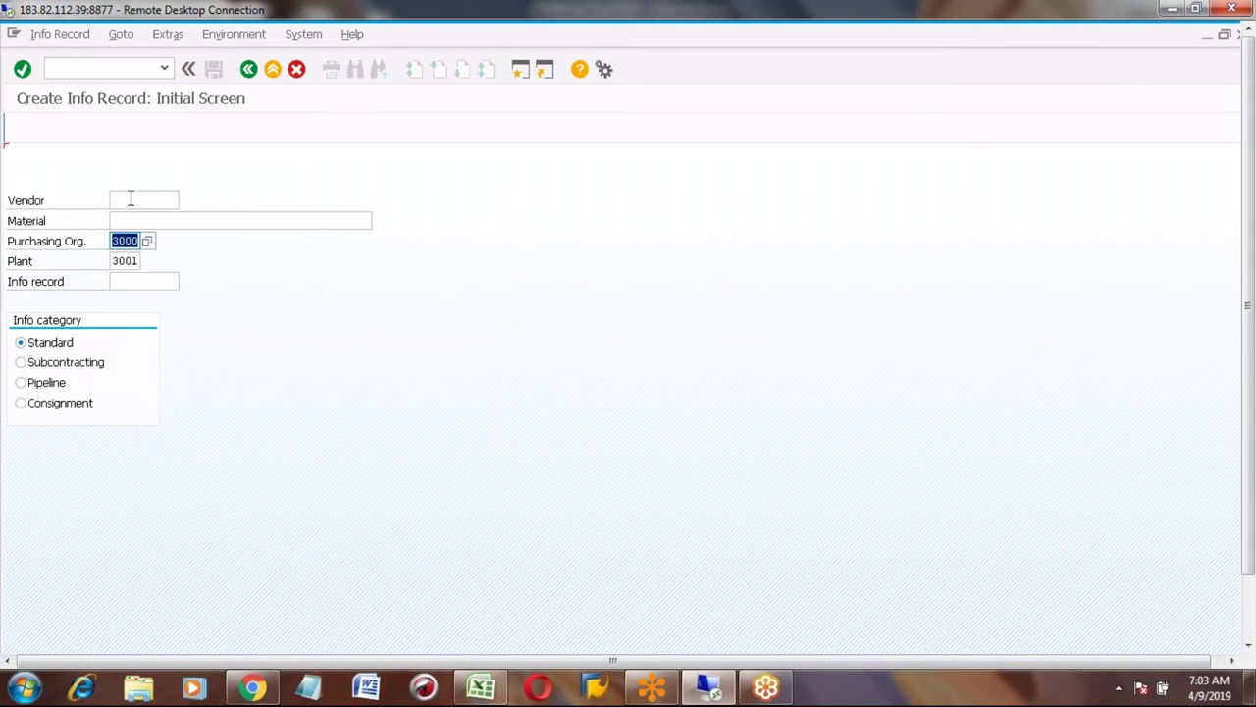
Find vendors through Suppliers: Purchasing with purchasing organization 3000 and assign the first SB TEST VENDOR to the info record.
{"action": "left_click", "coordinate": [130, 200]}
{"action": "key", "text": "F4"}
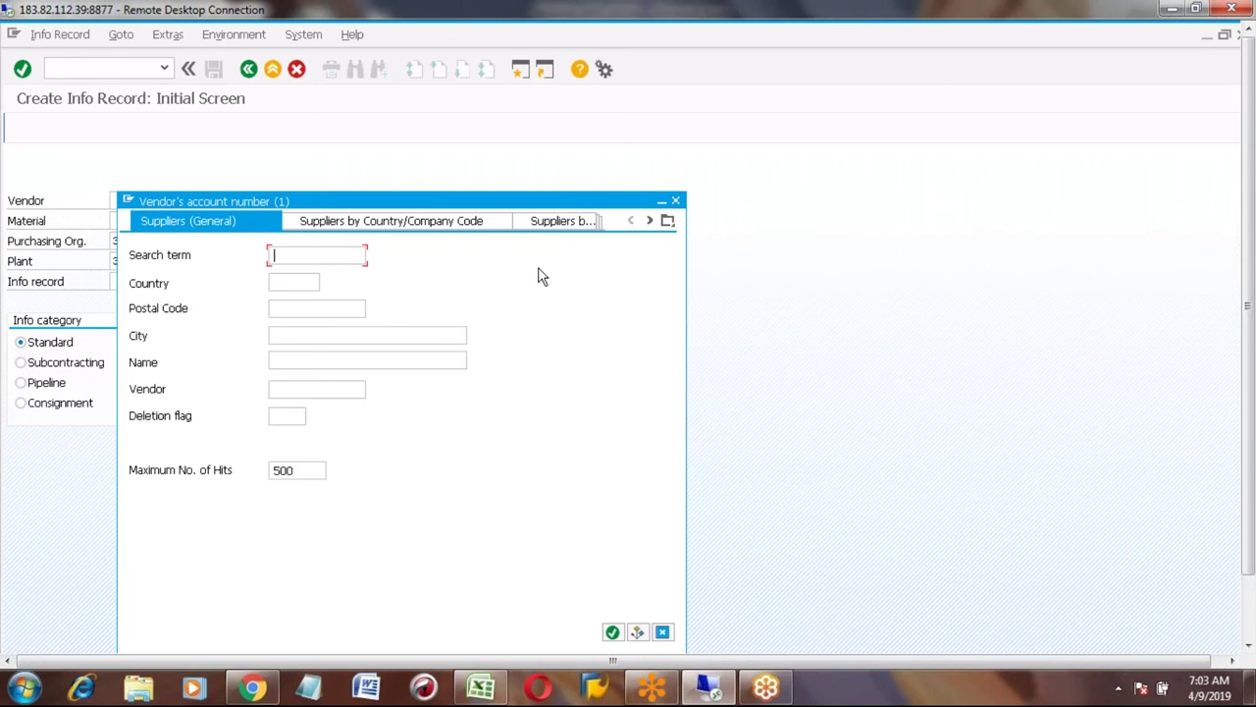
{"action": "left_click", "coordinate": [667, 224]}
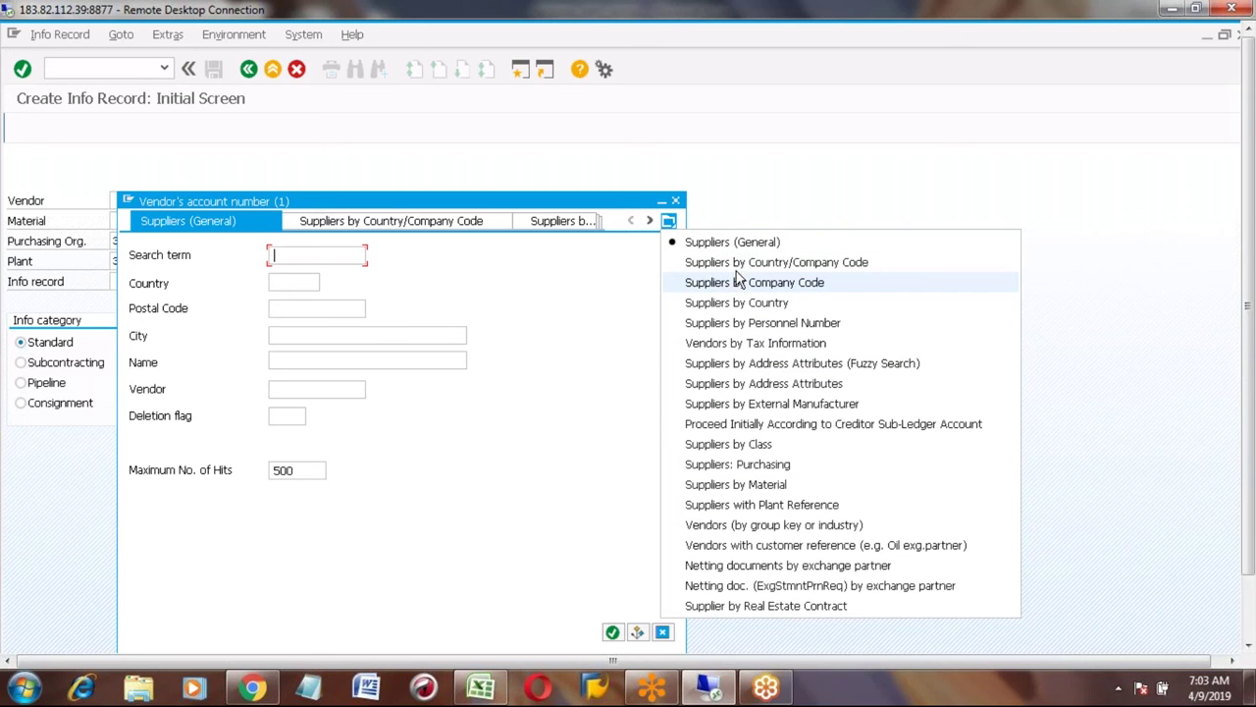
{"action": "left_click", "coordinate": [758, 466]}
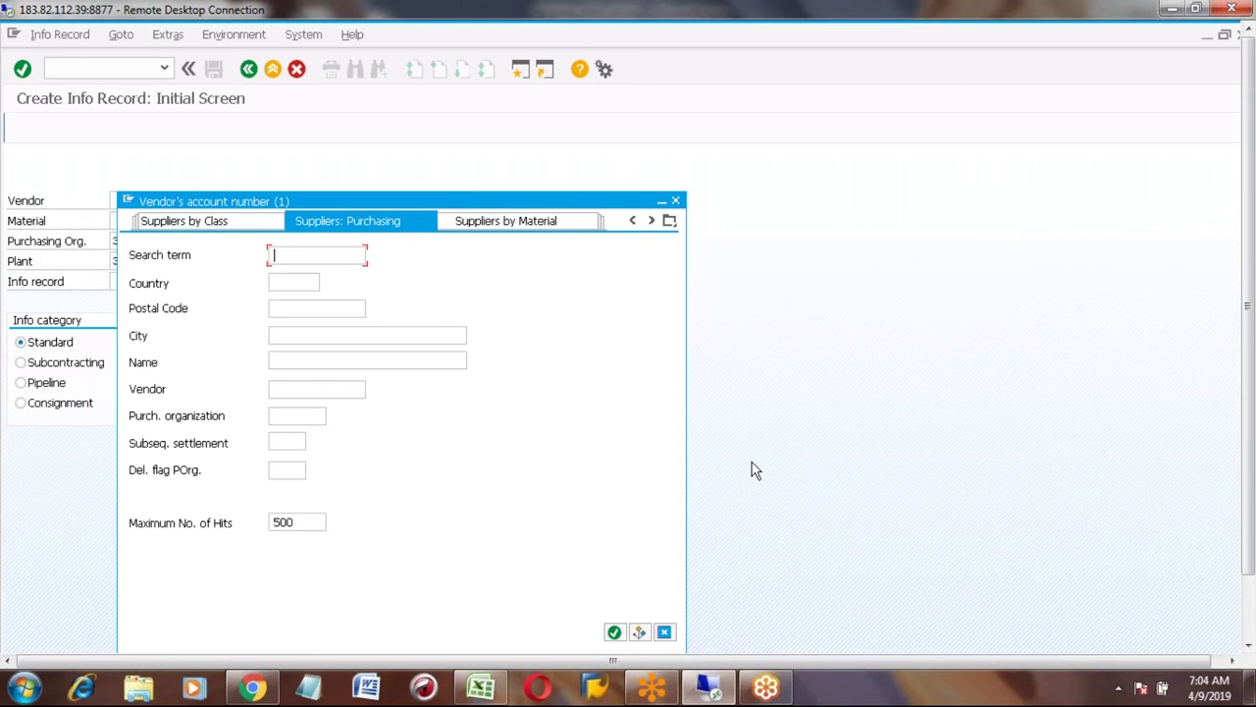
{"action": "left_click", "coordinate": [279, 415]}
{"action": "type", "text": "3000"}
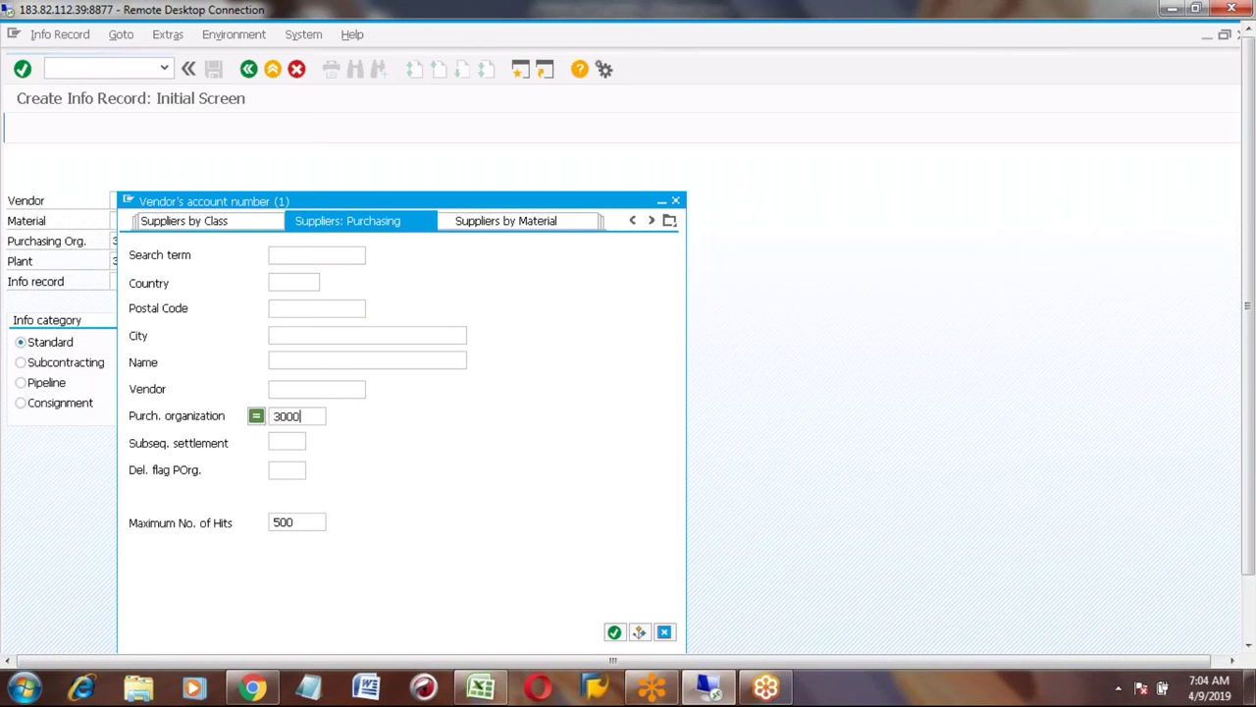
{"action": "key", "text": "Return"}
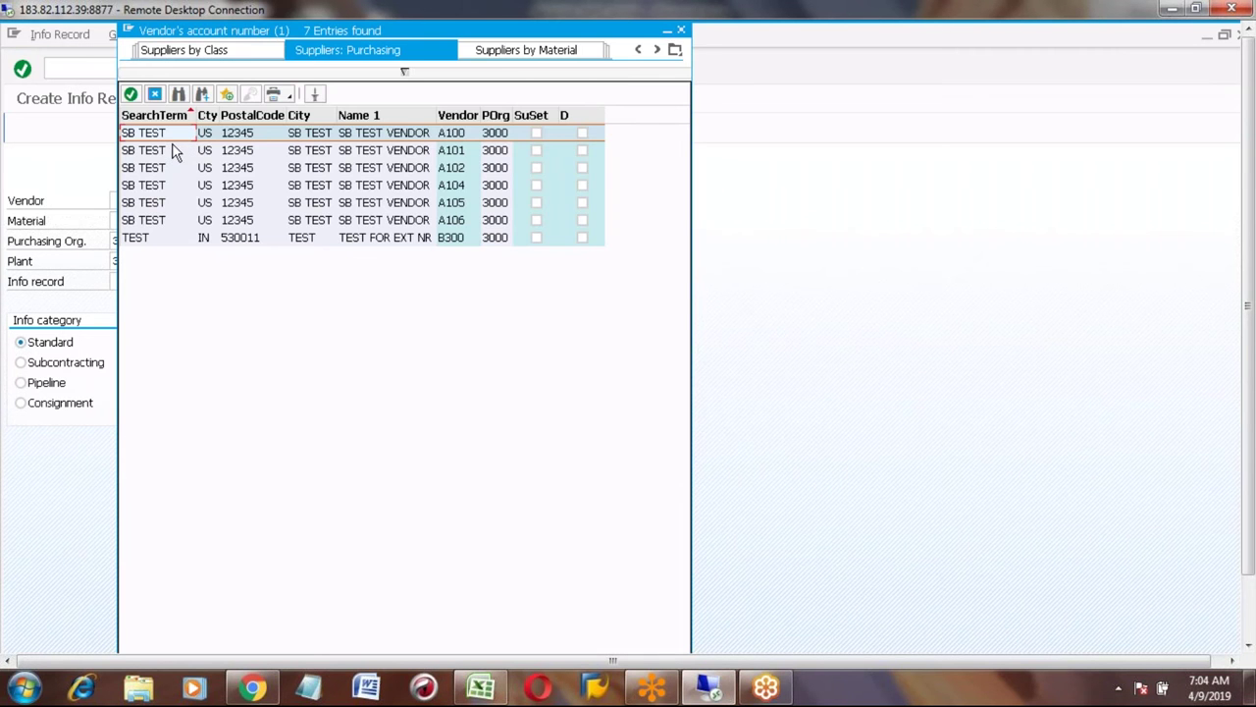
{"action": "double_click", "coordinate": [144, 141]}
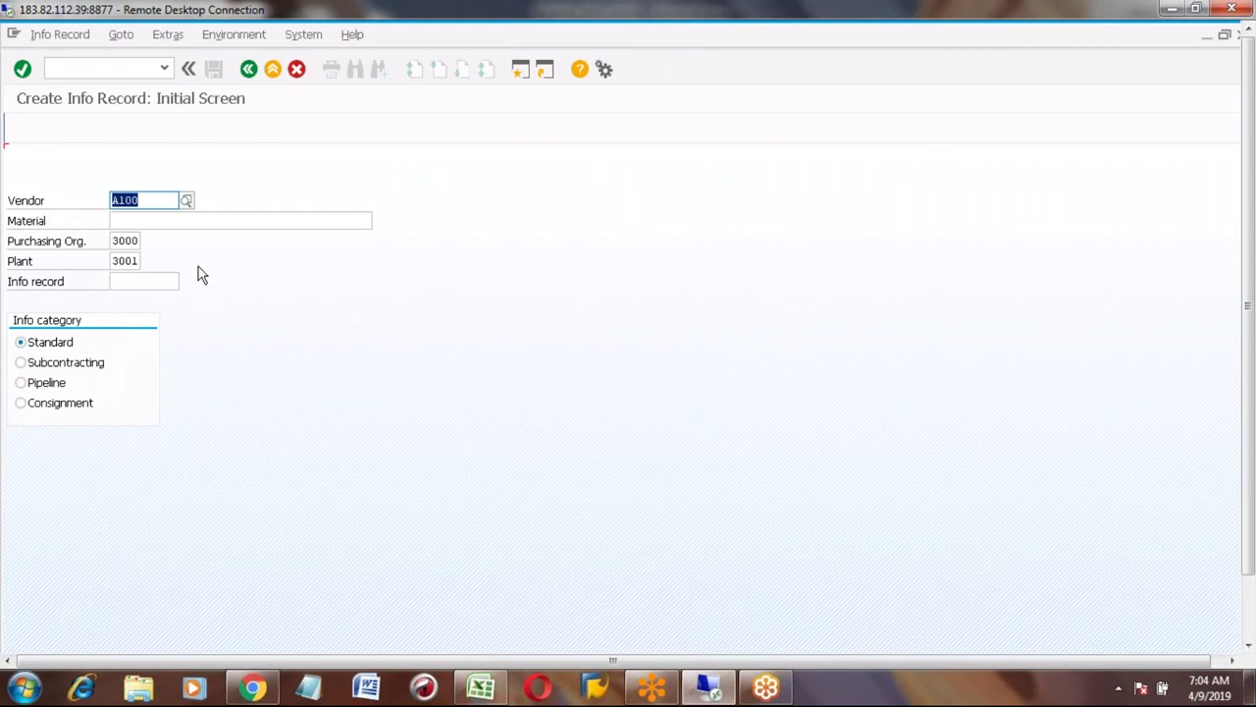
{"action": "left_click", "coordinate": [146, 220]}
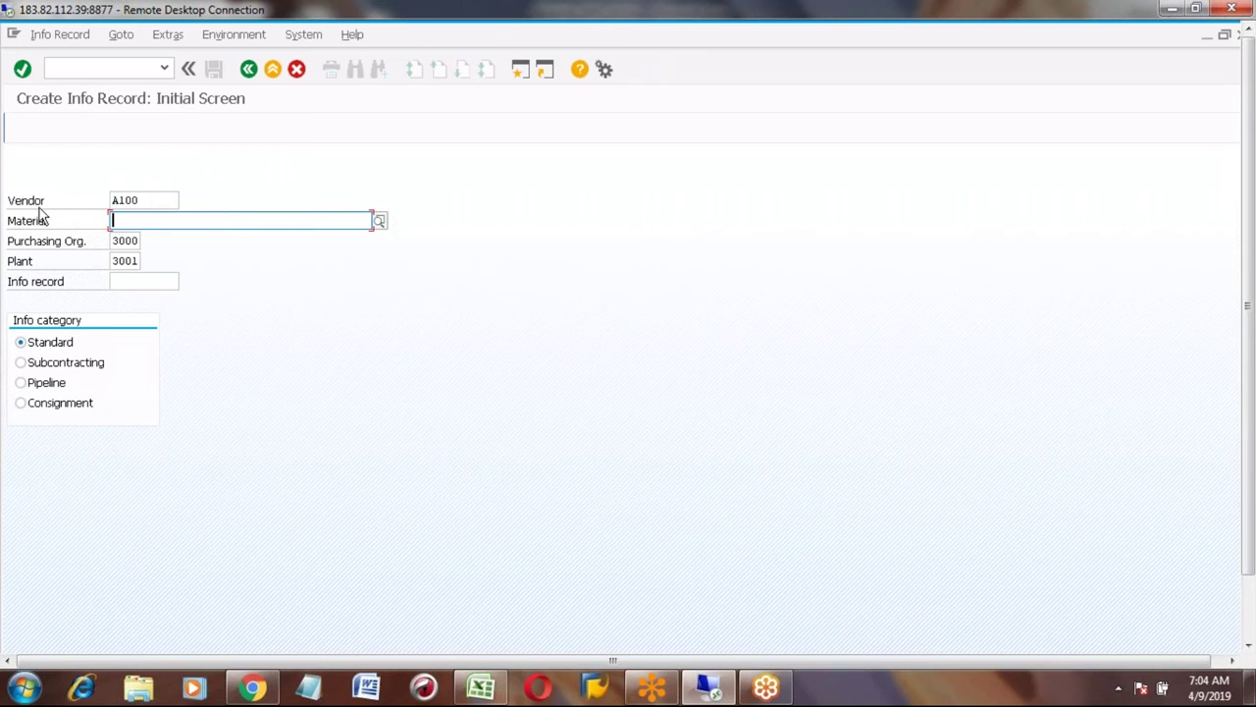
Enter HONDA_TYRE as the material for the new purchasing info record.
{"action": "left_click", "coordinate": [144, 200]}
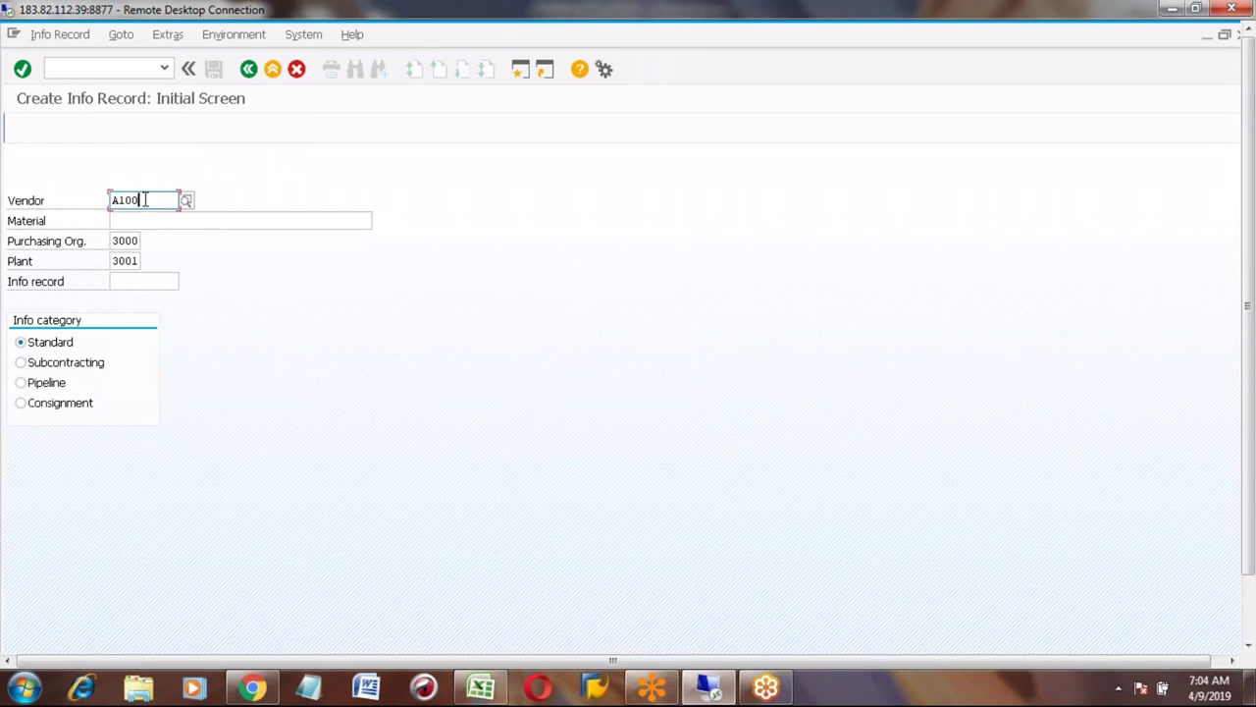
{"action": "left_click", "coordinate": [146, 220]}
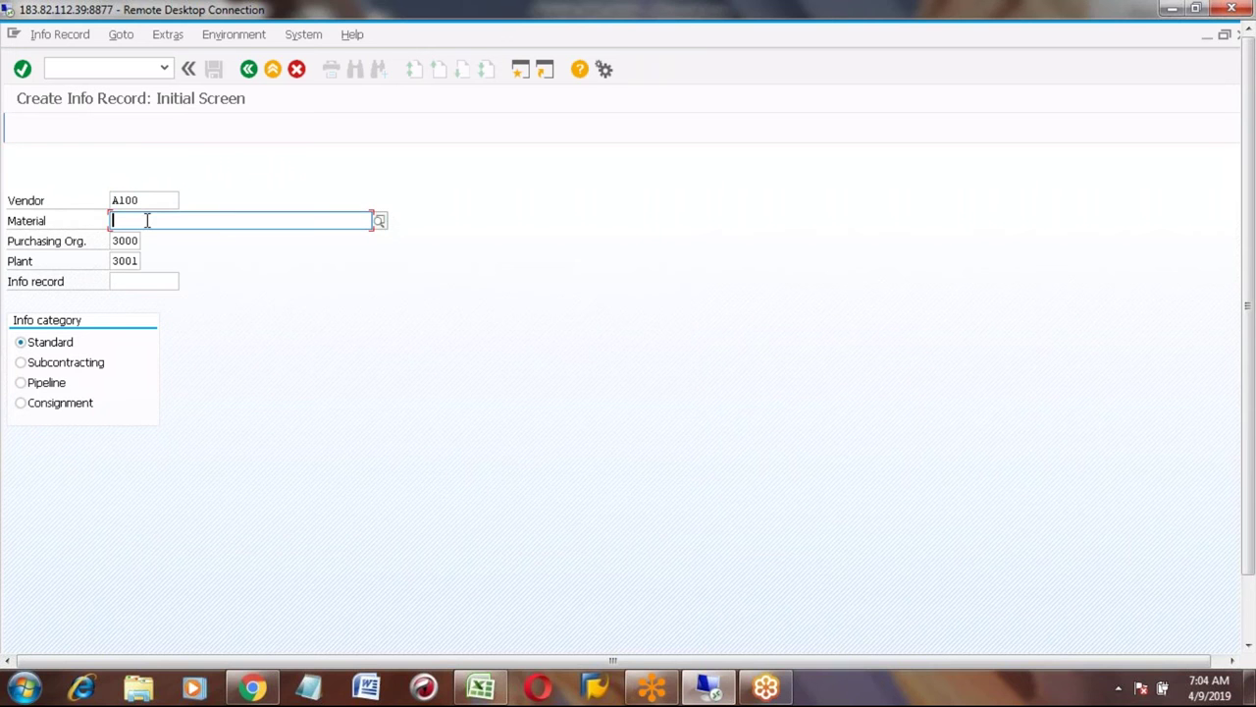
{"action": "type", "text": "HOND"}
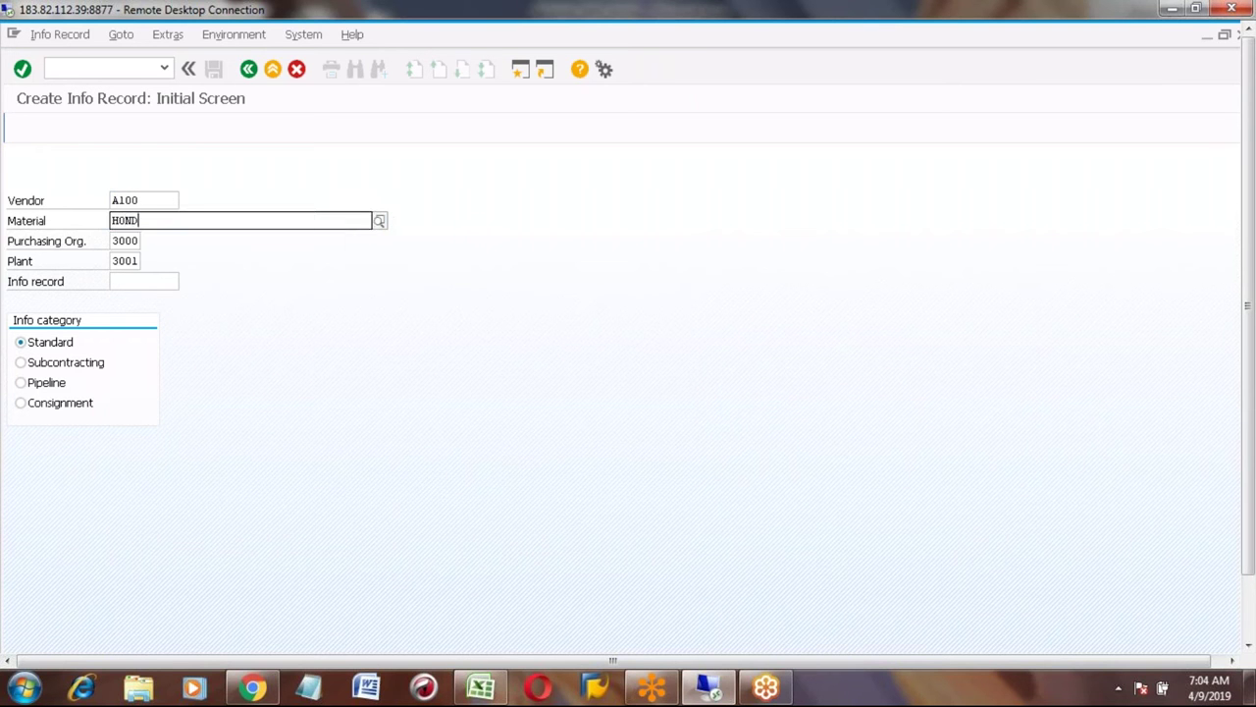
{"action": "type", "text": "A_TYRE"}
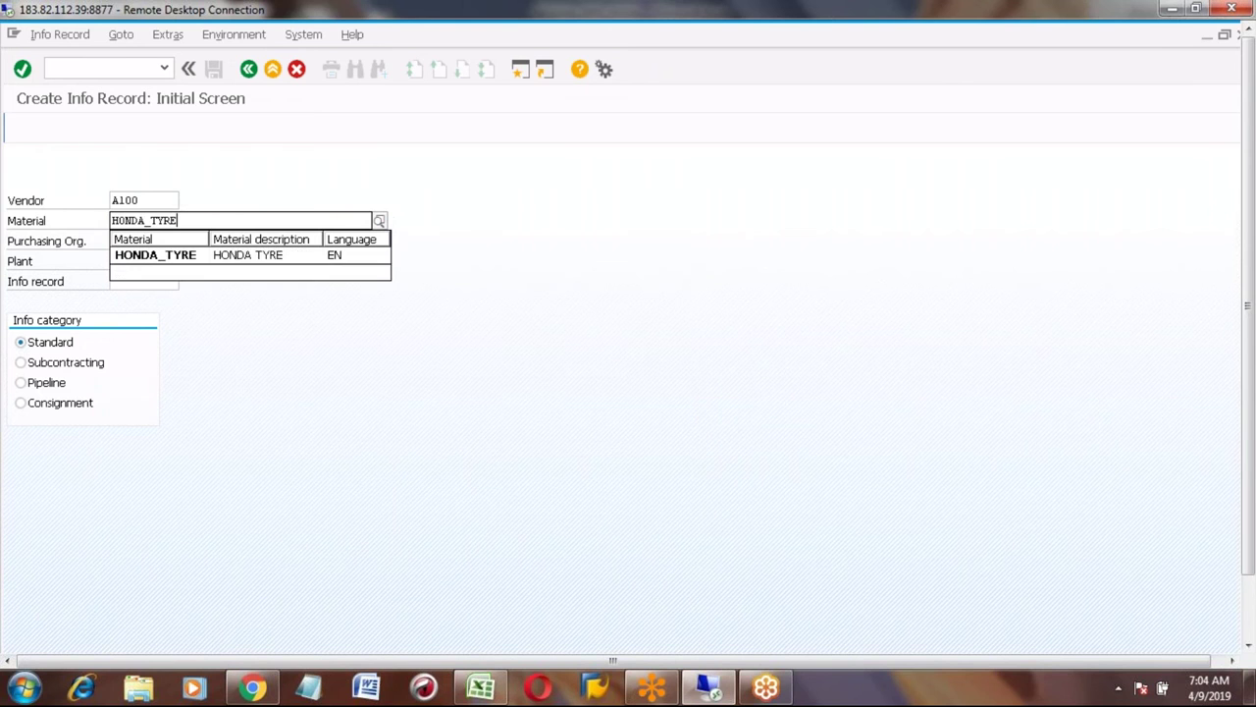
{"action": "left_click", "coordinate": [180, 257]}
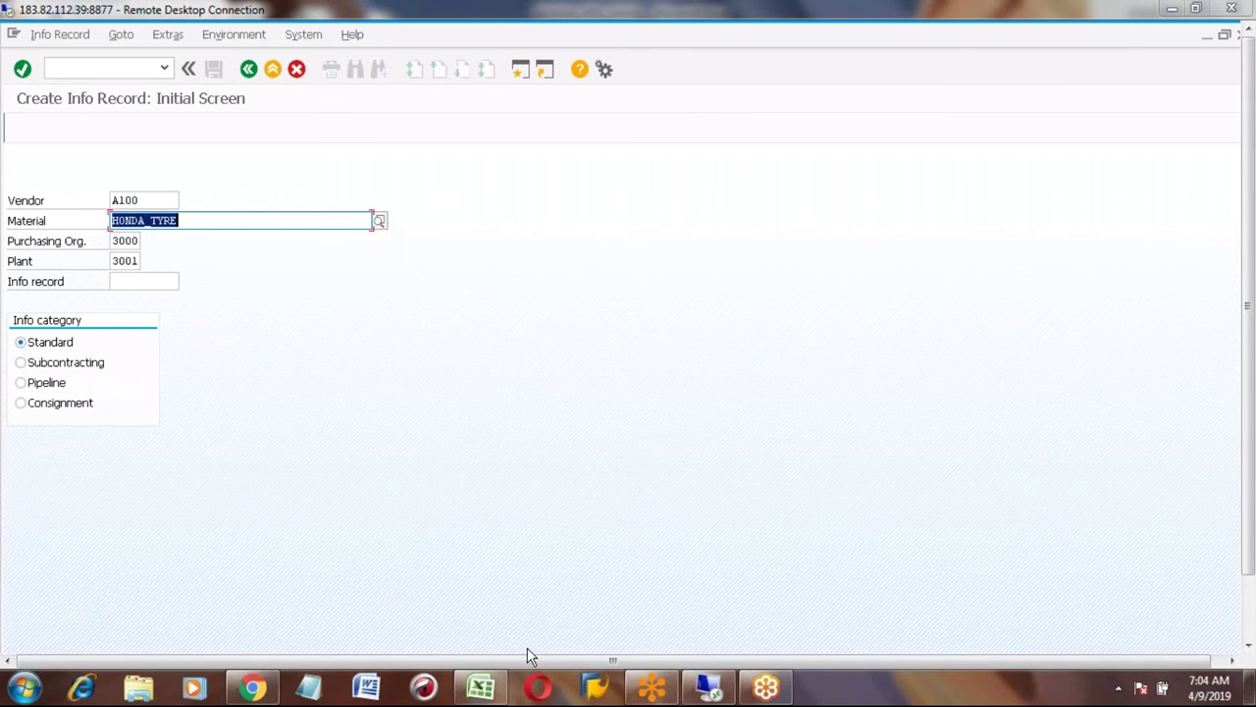
Switch to the Excel notes and review the production version section, including its create/change transaction codes.
{"action": "left_click", "coordinate": [481, 688]}
{"action": "left_click", "coordinate": [155, 294]}
{"action": "key", "text": "shift+Down"}
{"action": "key", "text": "shift+Down"}
{"action": "key", "text": "shift+Down"}
{"action": "key", "text": "shift+Down"}
{"action": "key", "text": "shift+Down"}
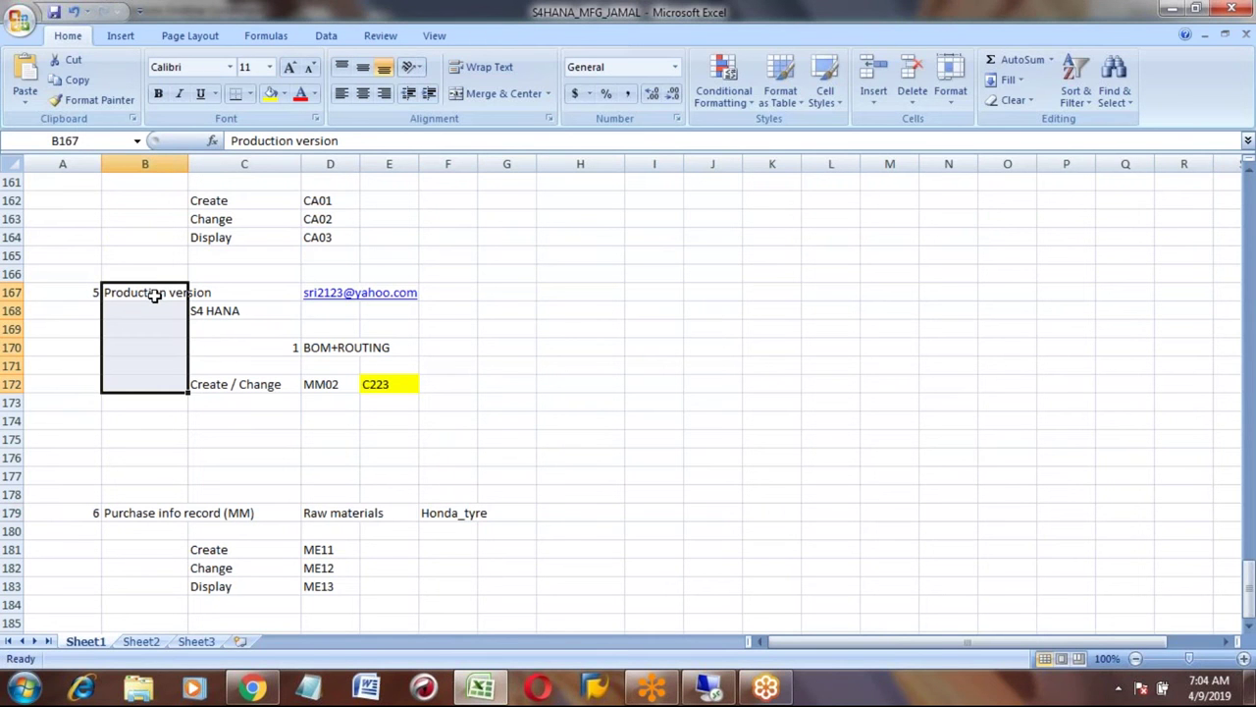
{"action": "key", "text": "Right"}
{"action": "key", "text": "Down"}
{"action": "key", "text": "Down"}
{"action": "key", "text": "Down"}
{"action": "key", "text": "Down"}
{"action": "key", "text": "Down"}
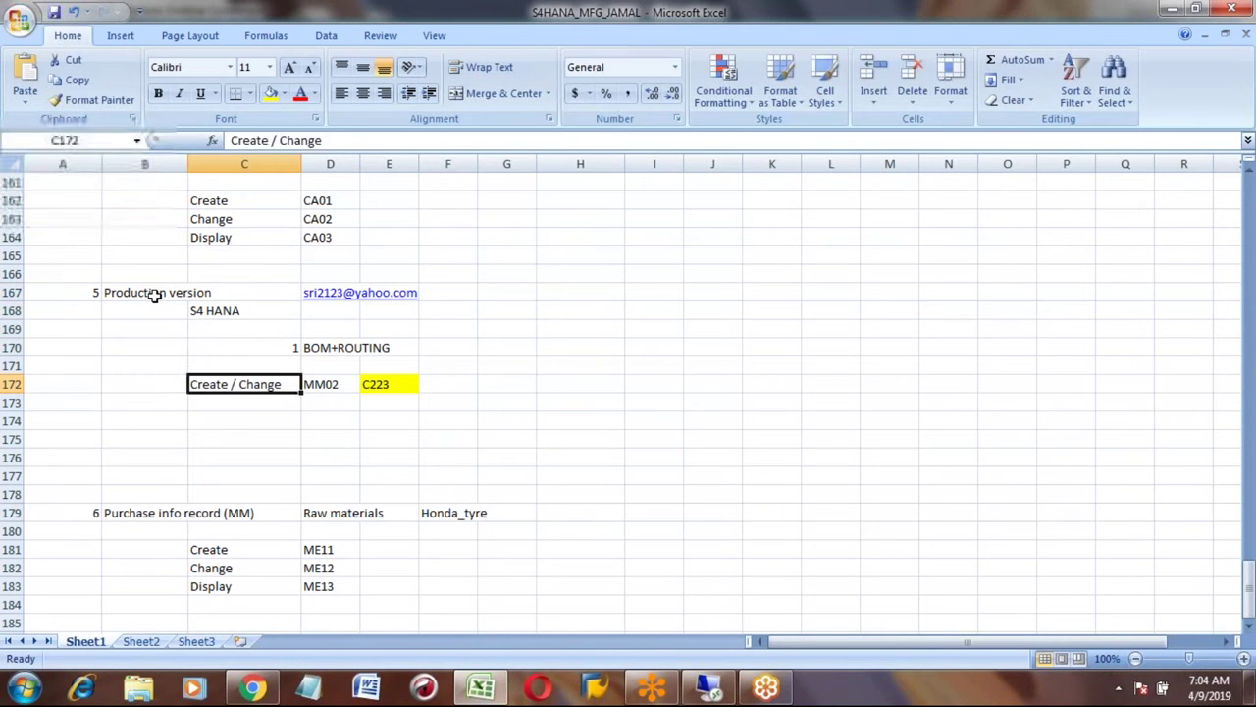
{"action": "key", "text": "Right"}
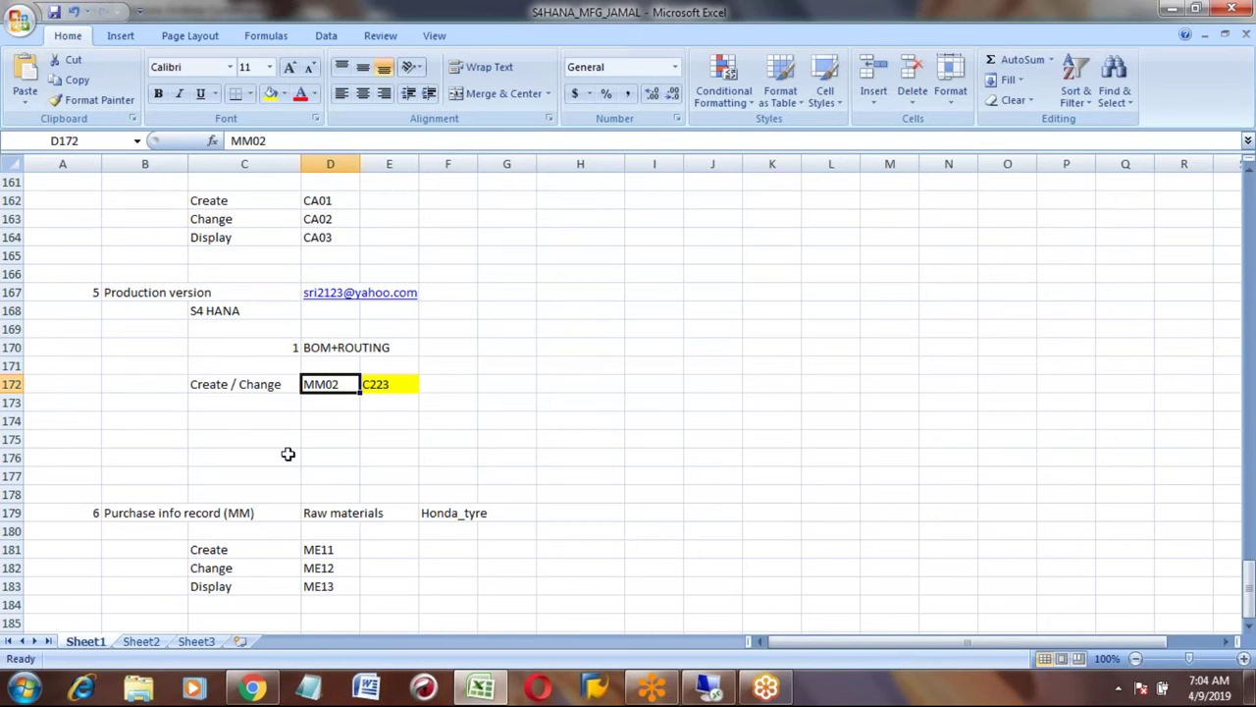
Review the purchase info record notes for raw materials and the create, change and display transaction codes.
{"action": "left_click", "coordinate": [157, 517]}
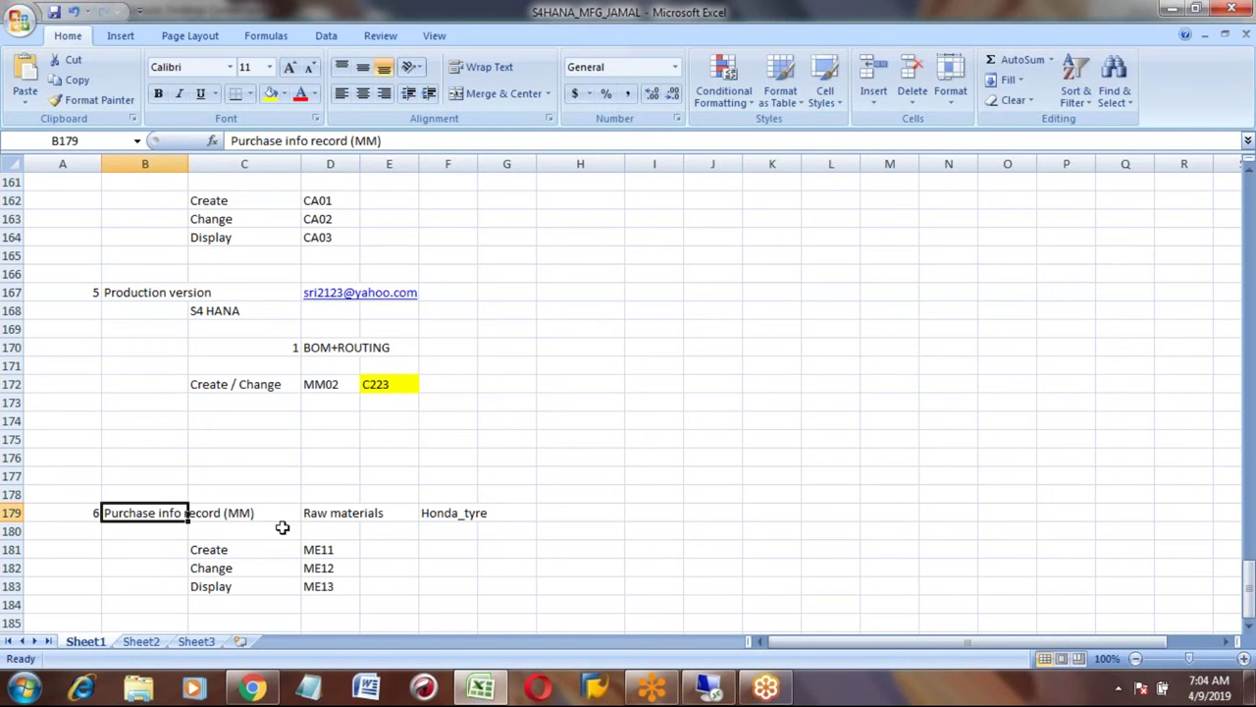
{"action": "left_click", "coordinate": [339, 509]}
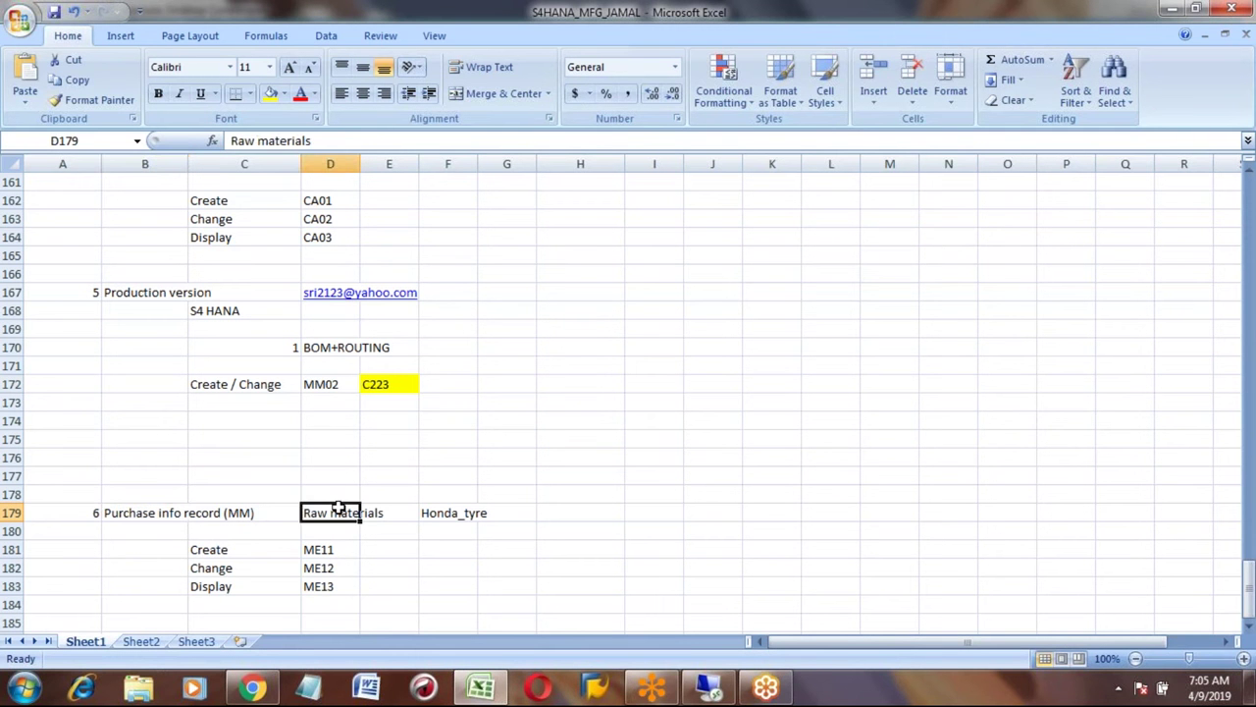
{"action": "left_click", "coordinate": [132, 512]}
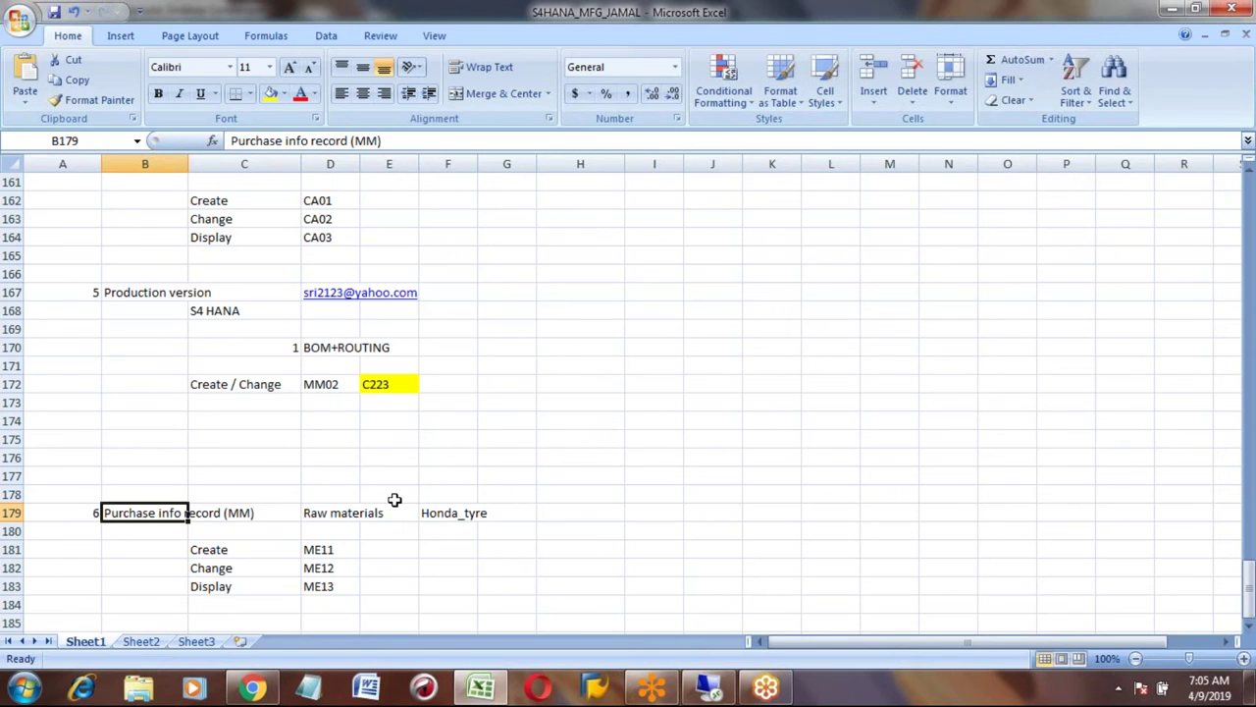
{"action": "key", "text": "alt+Tab"}
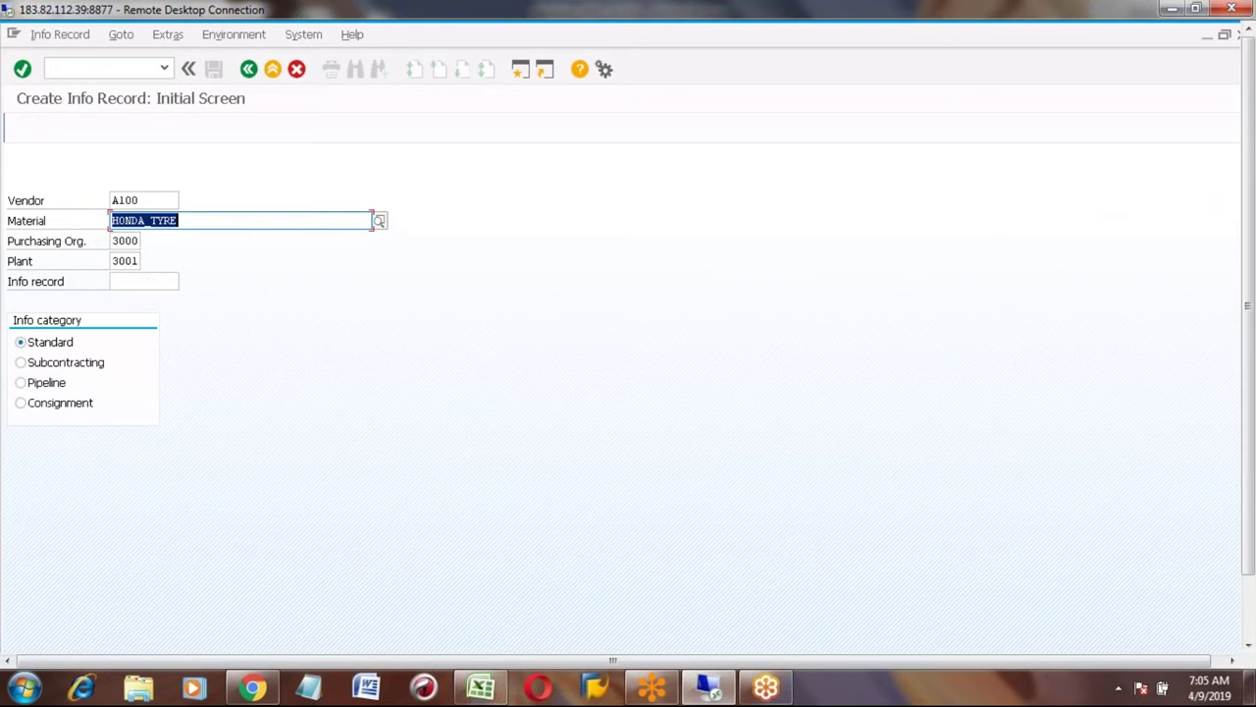
{"action": "key", "text": "alt+Tab"}
{"action": "left_click", "coordinate": [325, 550]}
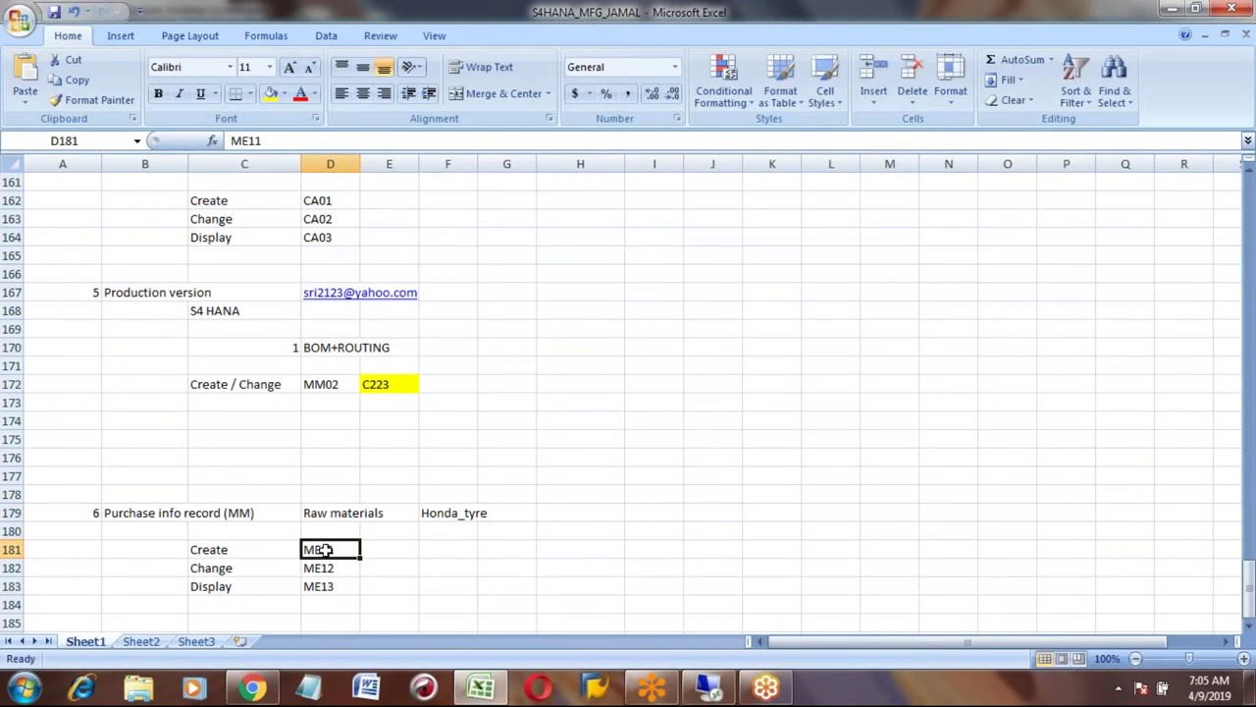
{"action": "left_click", "coordinate": [330, 565]}
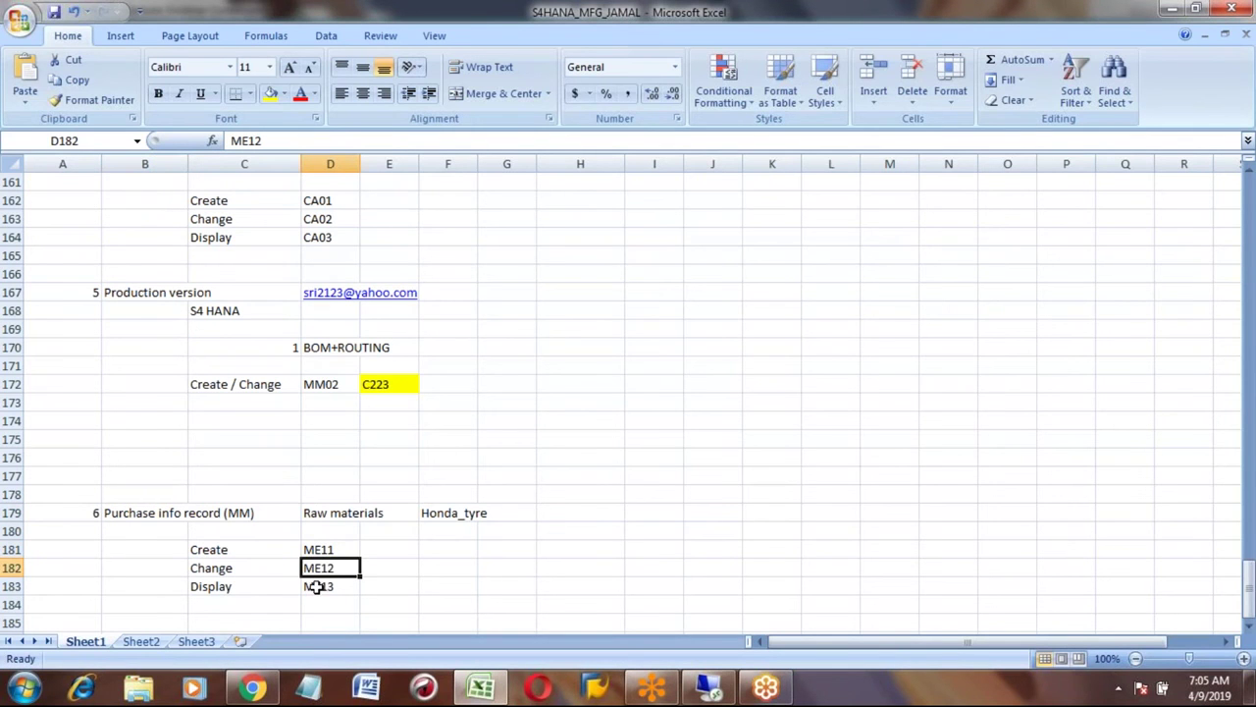
{"action": "left_click", "coordinate": [312, 586]}
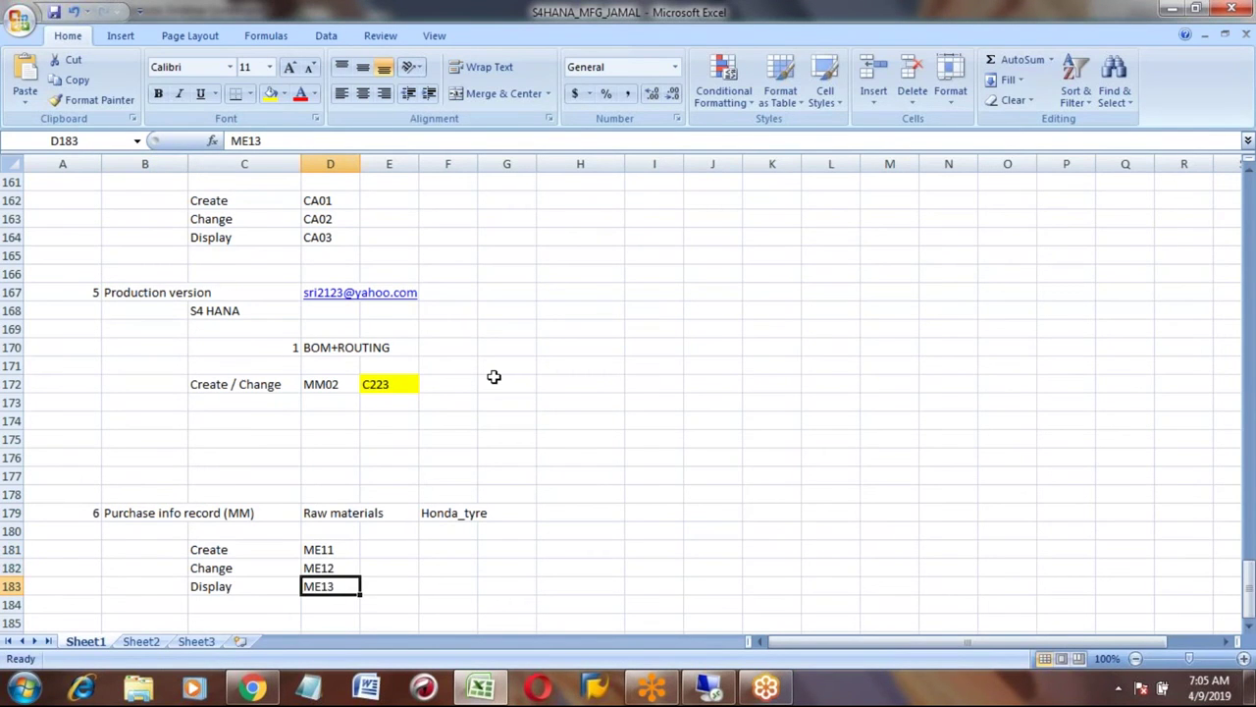
Switch back to SAP and proceed to the info record's general data for HONDA_TYRE, purchasing organization 3000, plant 3001, category Standard.
{"action": "key", "text": "alt+Tab"}
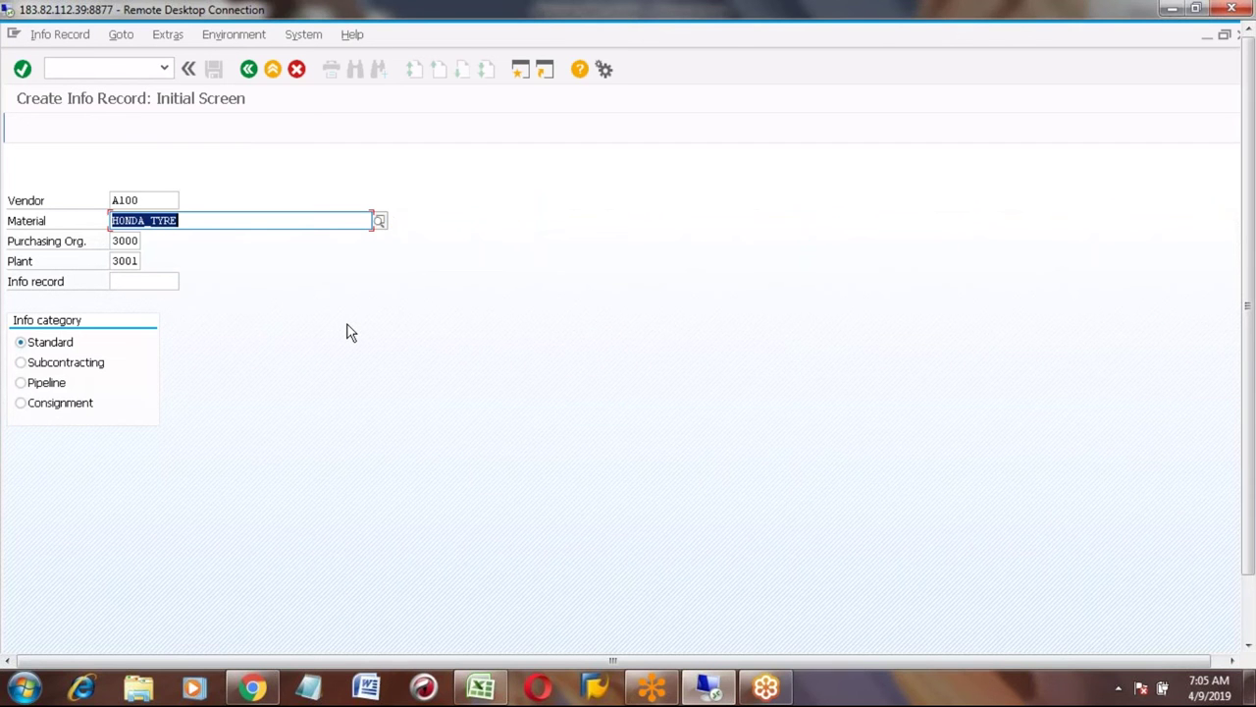
{"action": "left_click", "coordinate": [155, 200]}
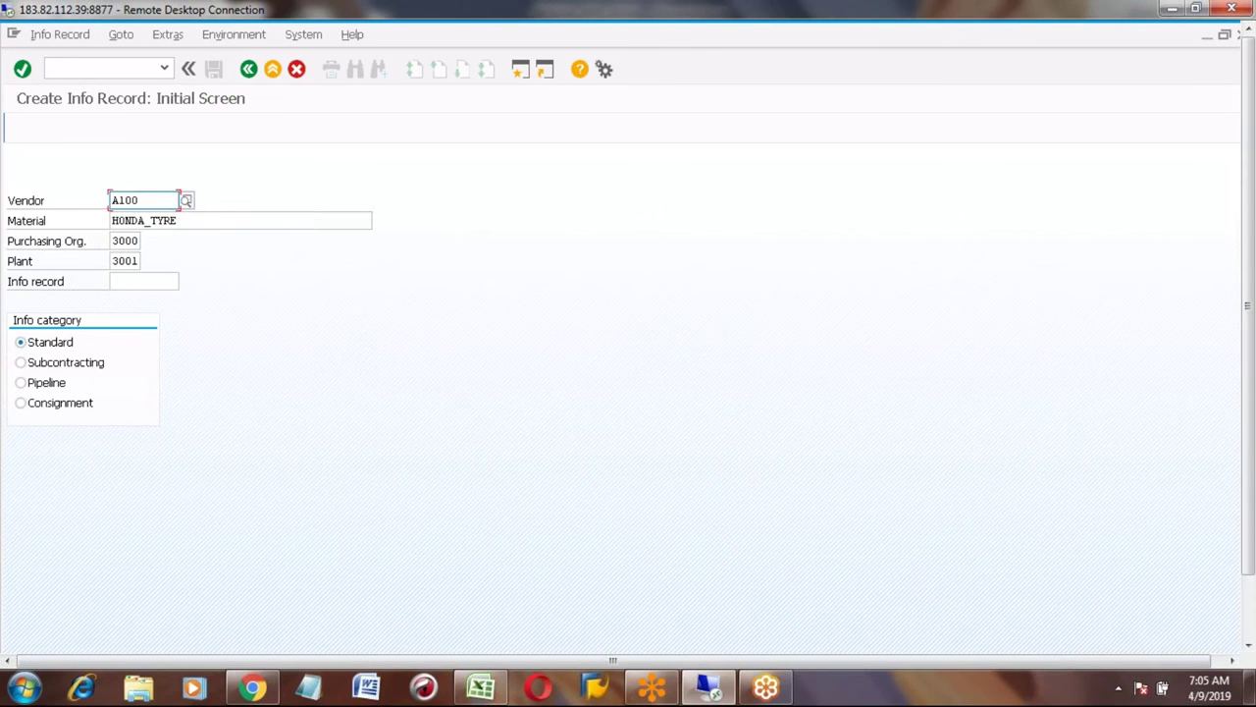
{"action": "left_click", "coordinate": [197, 216]}
{"action": "left_click", "coordinate": [123, 240]}
{"action": "left_click", "coordinate": [128, 260]}
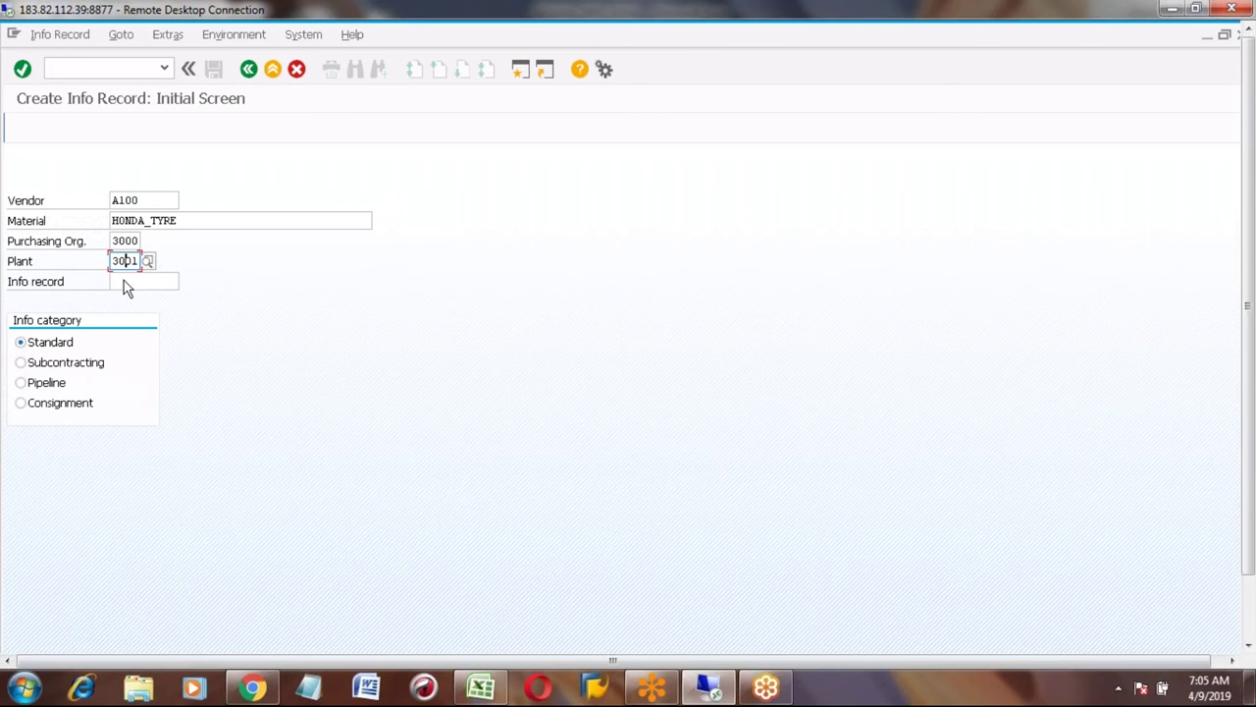
{"action": "left_click", "coordinate": [48, 348]}
{"action": "key", "text": "Return"}
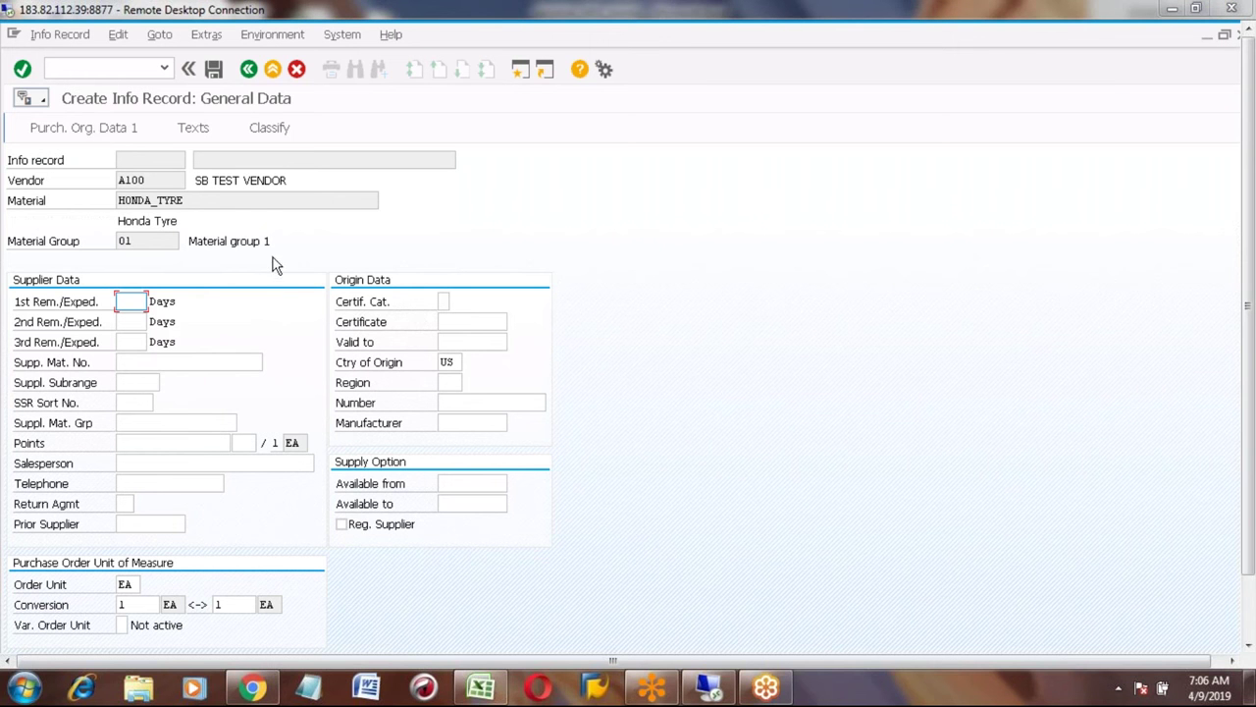
In the purchasing organization data, set the standard quantity to 1 EA and the net price to 5 EUR.
{"action": "left_click", "coordinate": [85, 132]}
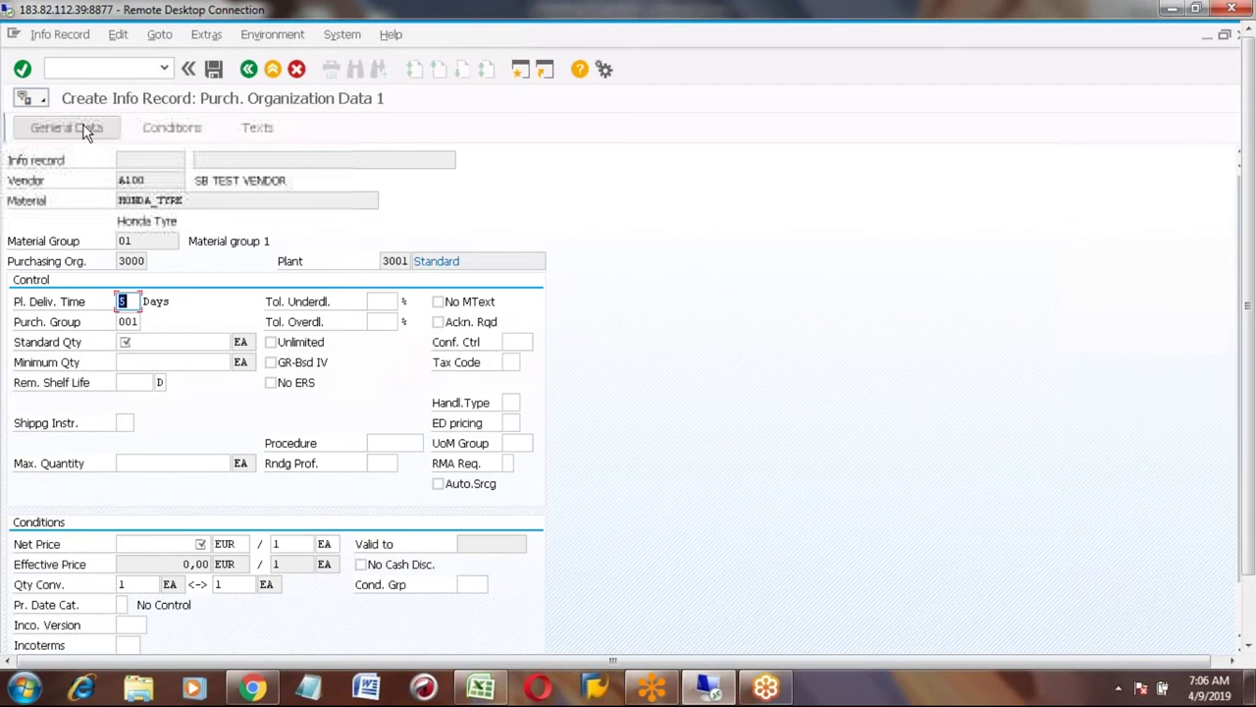
{"action": "left_click", "coordinate": [183, 344]}
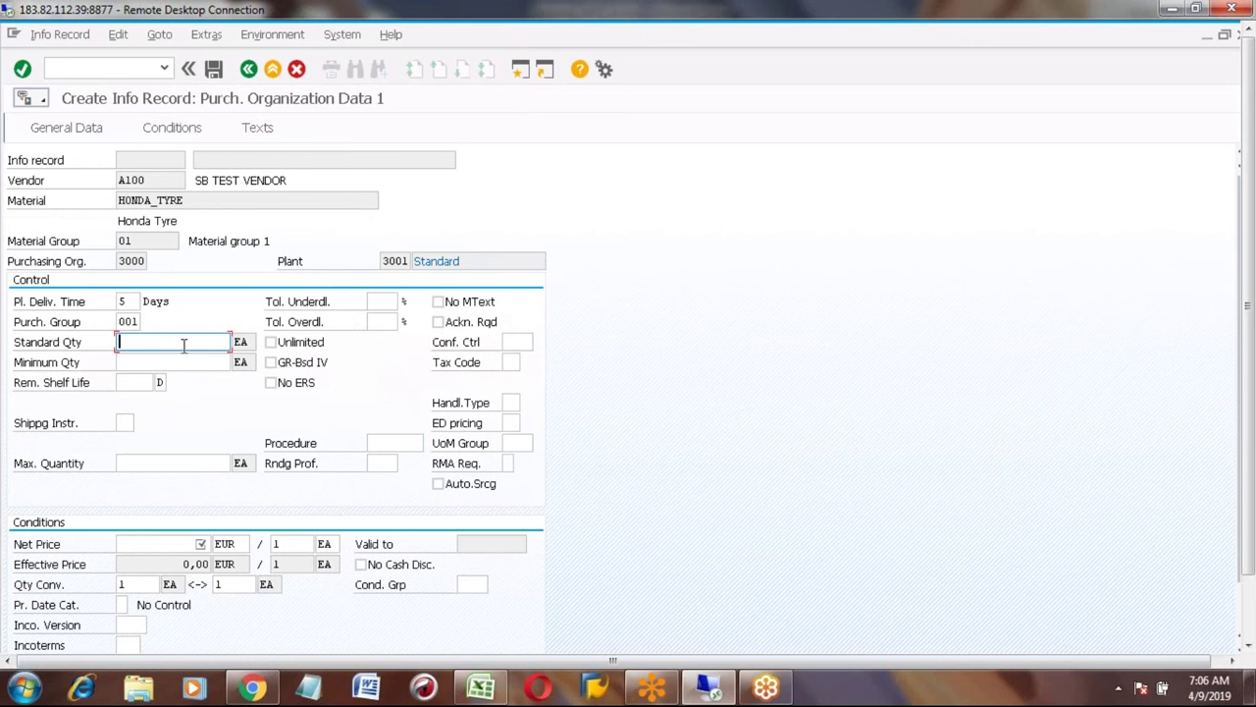
{"action": "type", "text": "1"}
{"action": "left_click", "coordinate": [169, 542]}
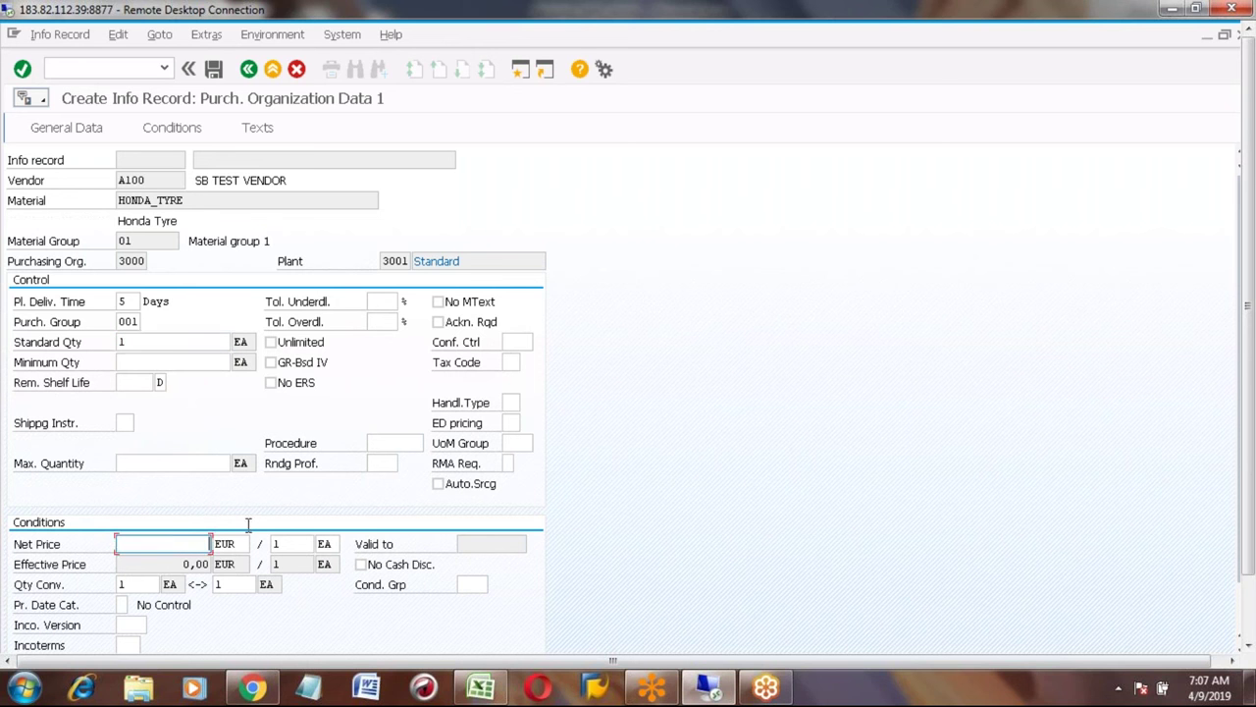
{"action": "type", "text": "5"}
Proceed through the remaining purchasing organization screens and save the new info record.
{"action": "key", "text": "Return"}
{"action": "key", "text": "Return"}
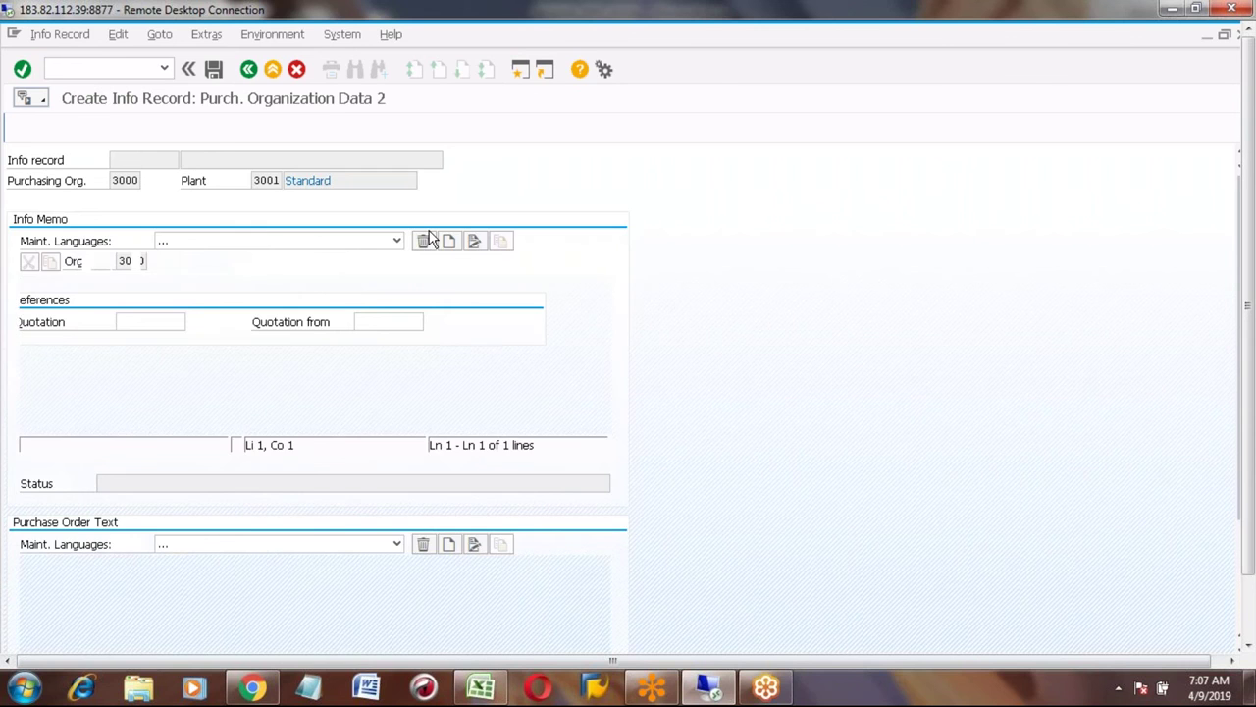
{"action": "key", "text": "Return"}
{"action": "left_click", "coordinate": [232, 357]}
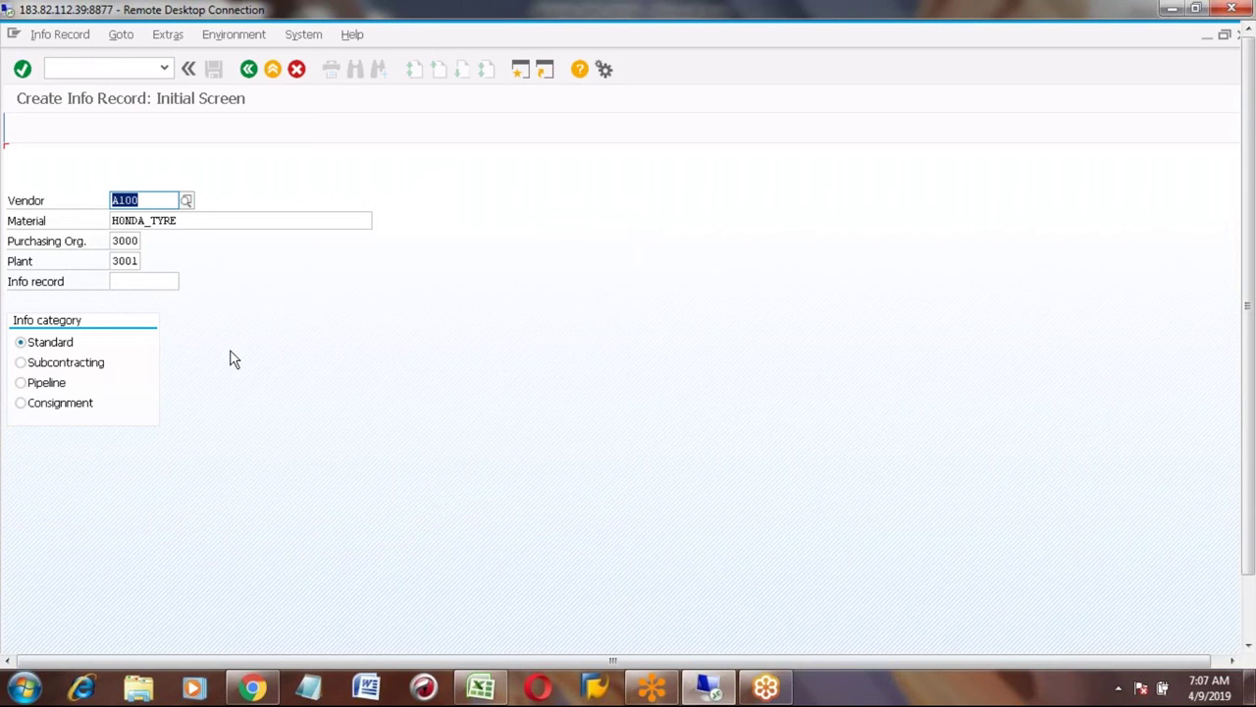
Open the HONDA_TYRE info record for purchasing organization 3000 and plant 3001 in change mode at its purchasing organization data.
{"action": "left_click", "coordinate": [51, 37]}
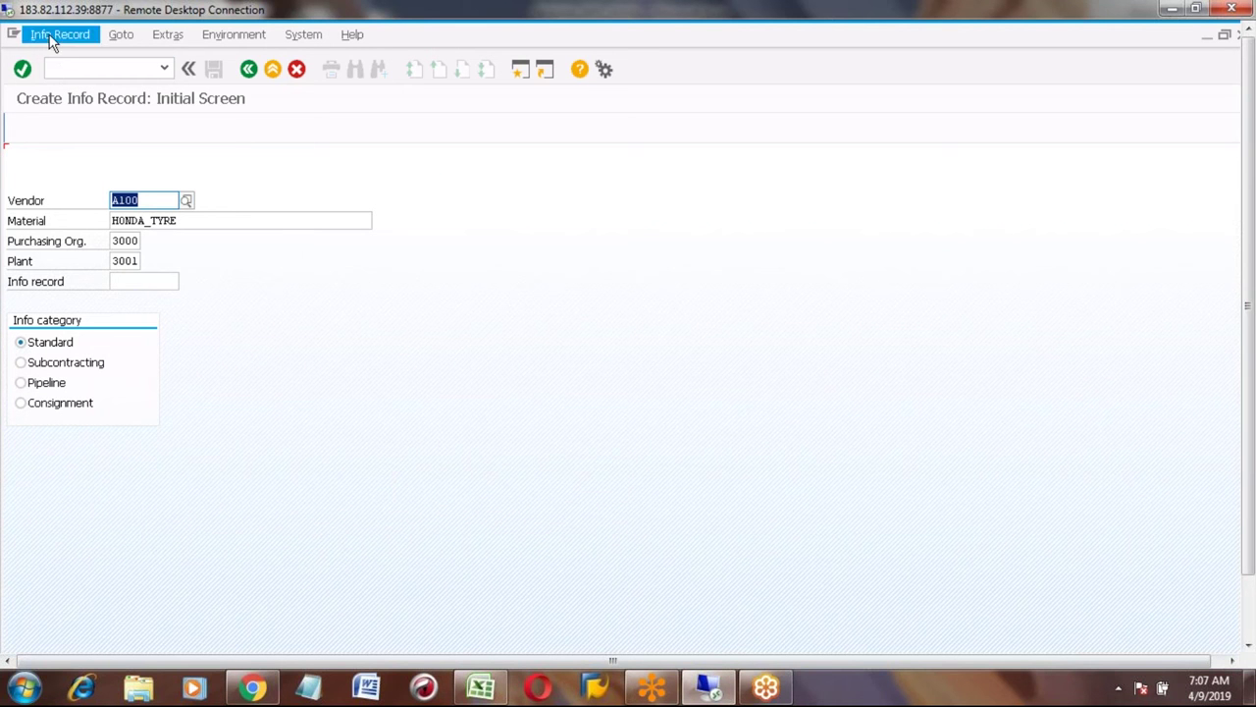
{"action": "left_click", "coordinate": [67, 97]}
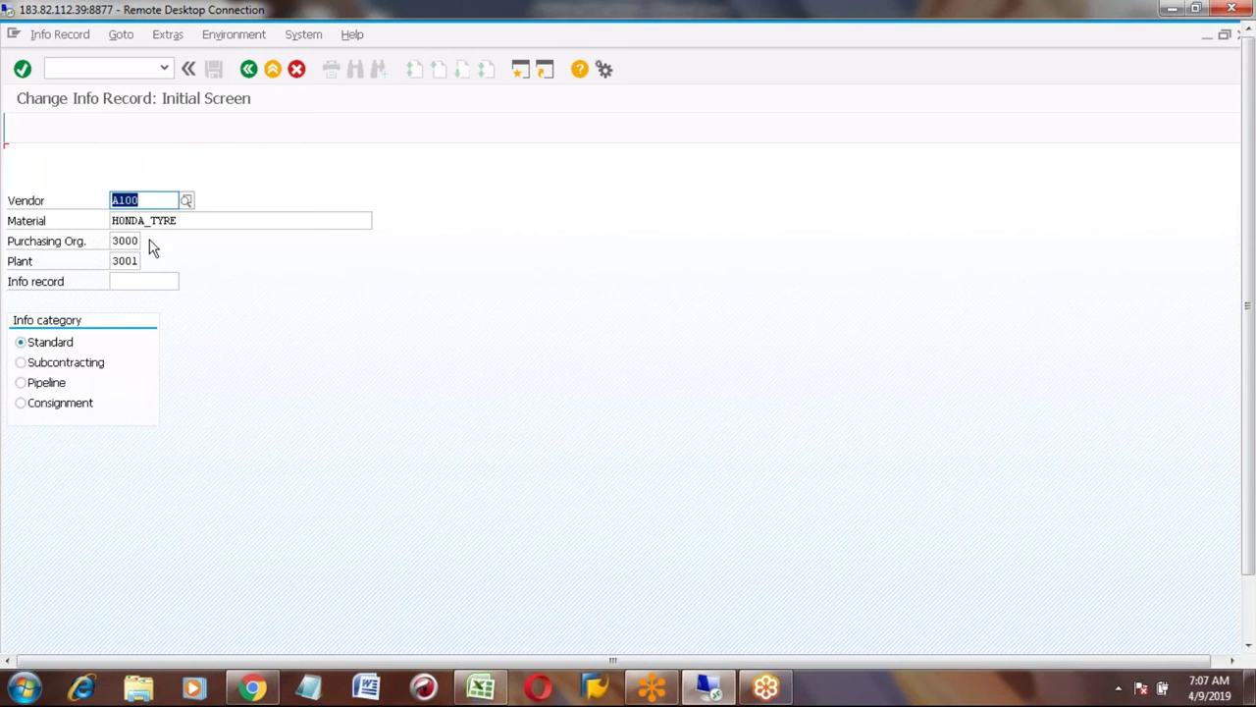
{"action": "left_click", "coordinate": [147, 200]}
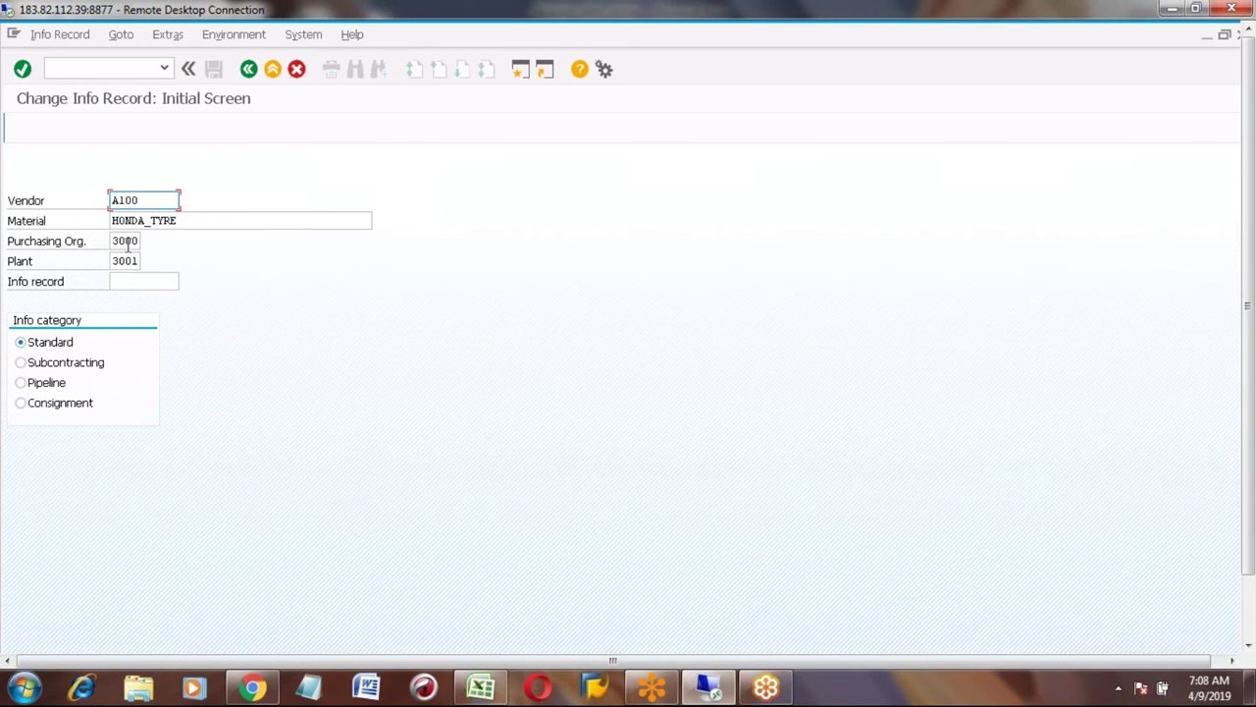
{"action": "left_click", "coordinate": [125, 240]}
{"action": "left_click", "coordinate": [125, 261]}
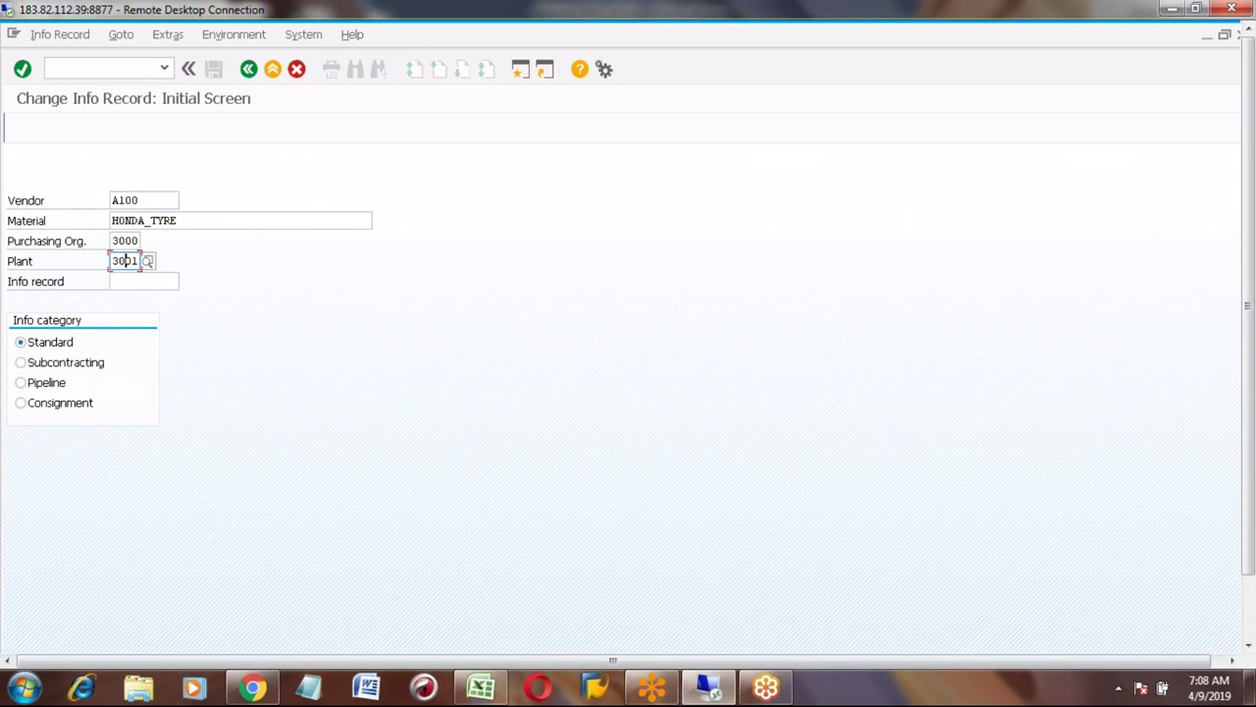
{"action": "key", "text": "Return"}
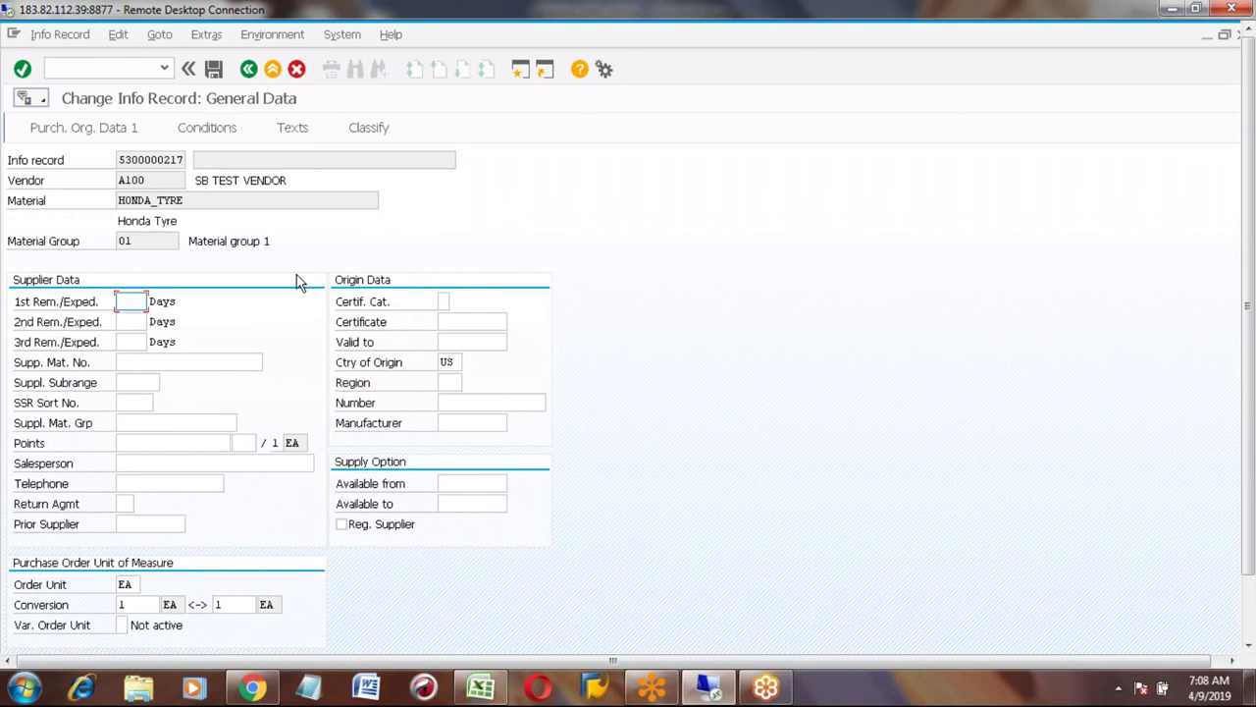
{"action": "key", "text": "Return"}
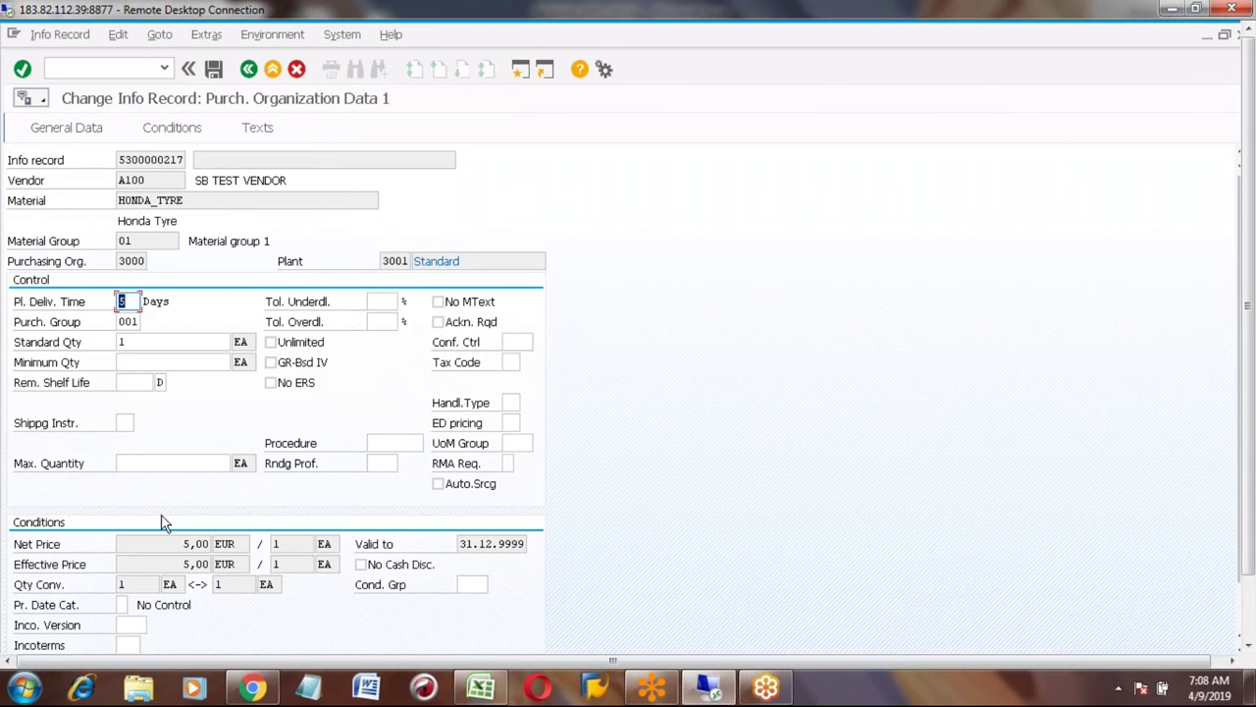
Examine the net price, its price unit and the standard quantity of the HONDA_TYRE info record.
{"action": "left_click", "coordinate": [142, 538]}
{"action": "left_click", "coordinate": [294, 545]}
{"action": "left_click", "coordinate": [182, 547]}
{"action": "left_click", "coordinate": [135, 342]}
{"action": "left_click", "coordinate": [183, 542]}
View the validity periods of the info record's conditions from the general data, and return to the purchasing organization data.
{"action": "left_click", "coordinate": [70, 123]}
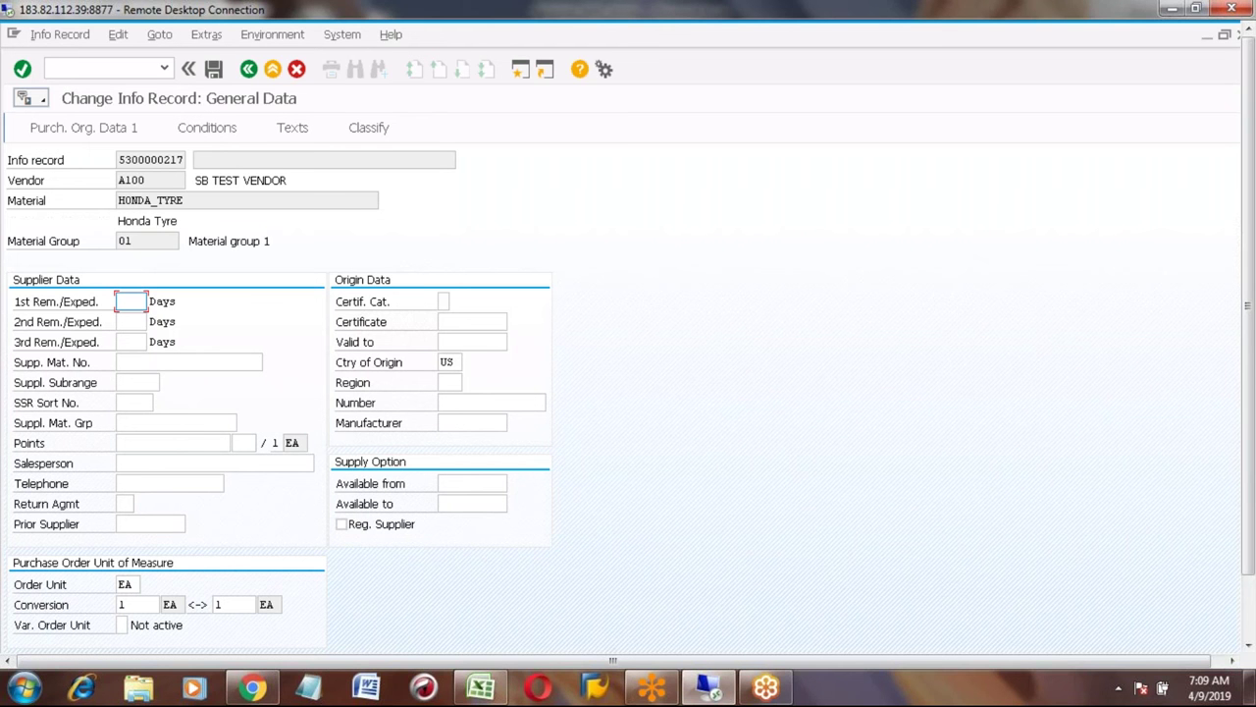
{"action": "left_click", "coordinate": [205, 133]}
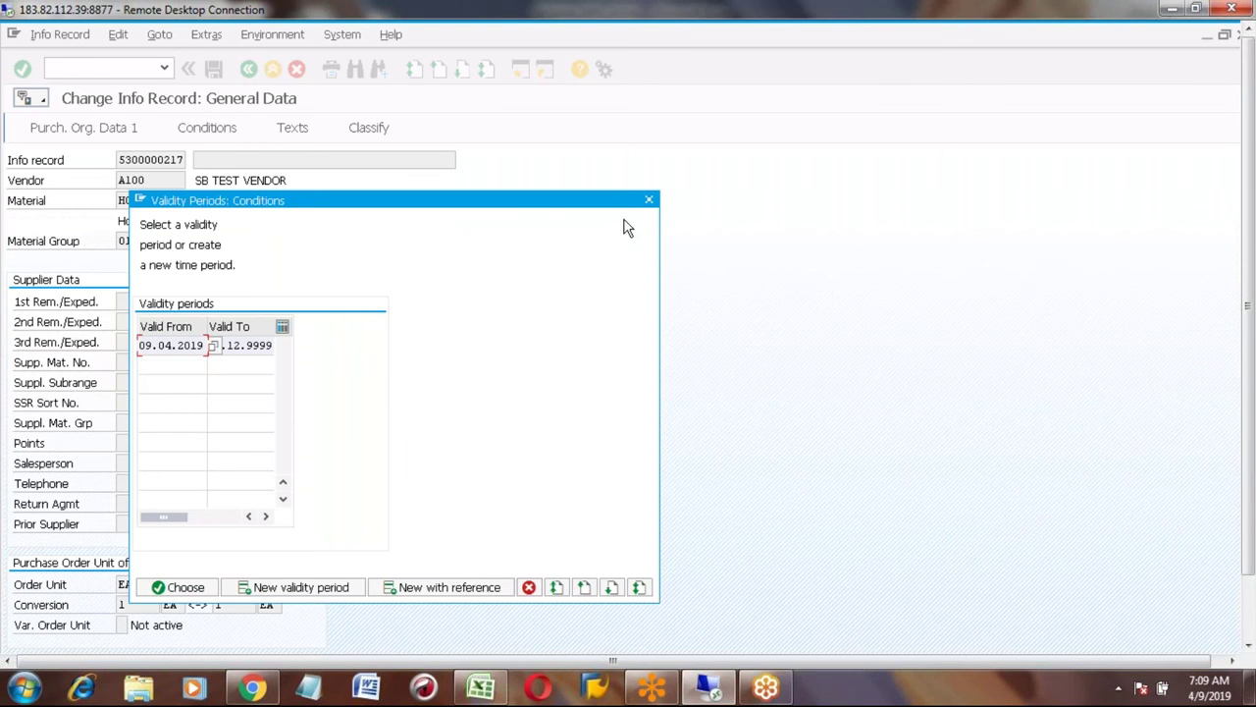
{"action": "left_click", "coordinate": [650, 203]}
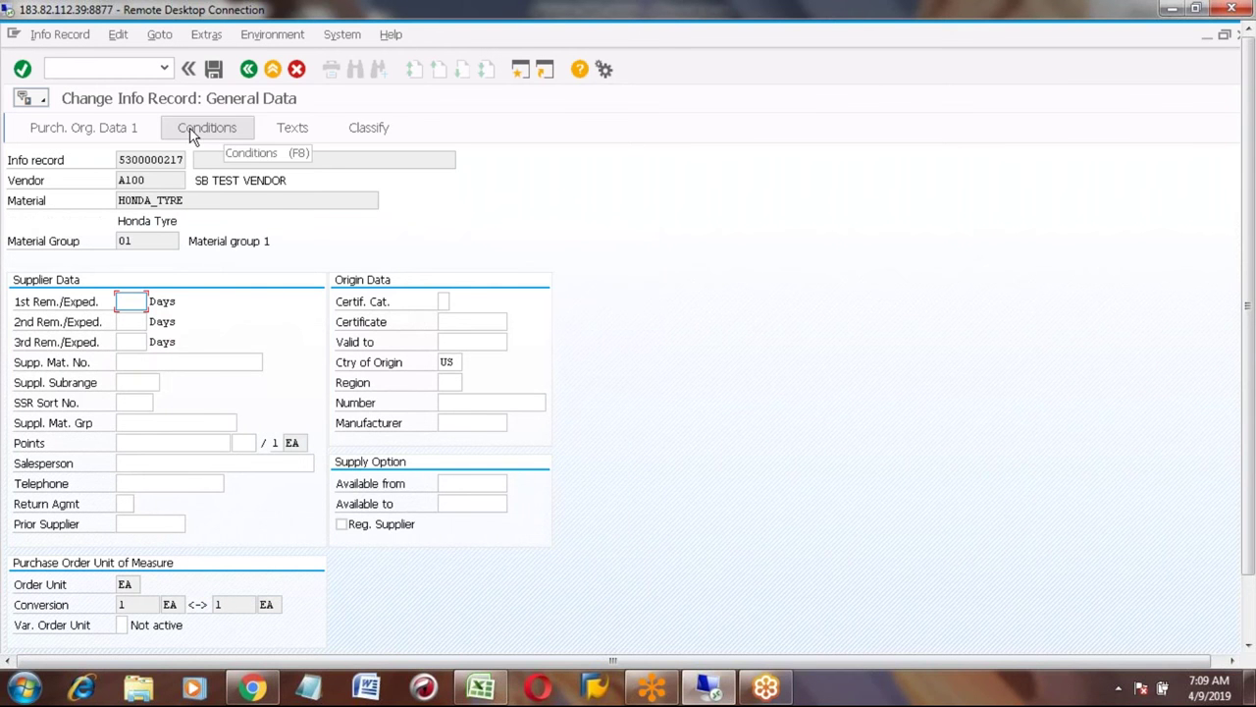
{"action": "left_click", "coordinate": [114, 132]}
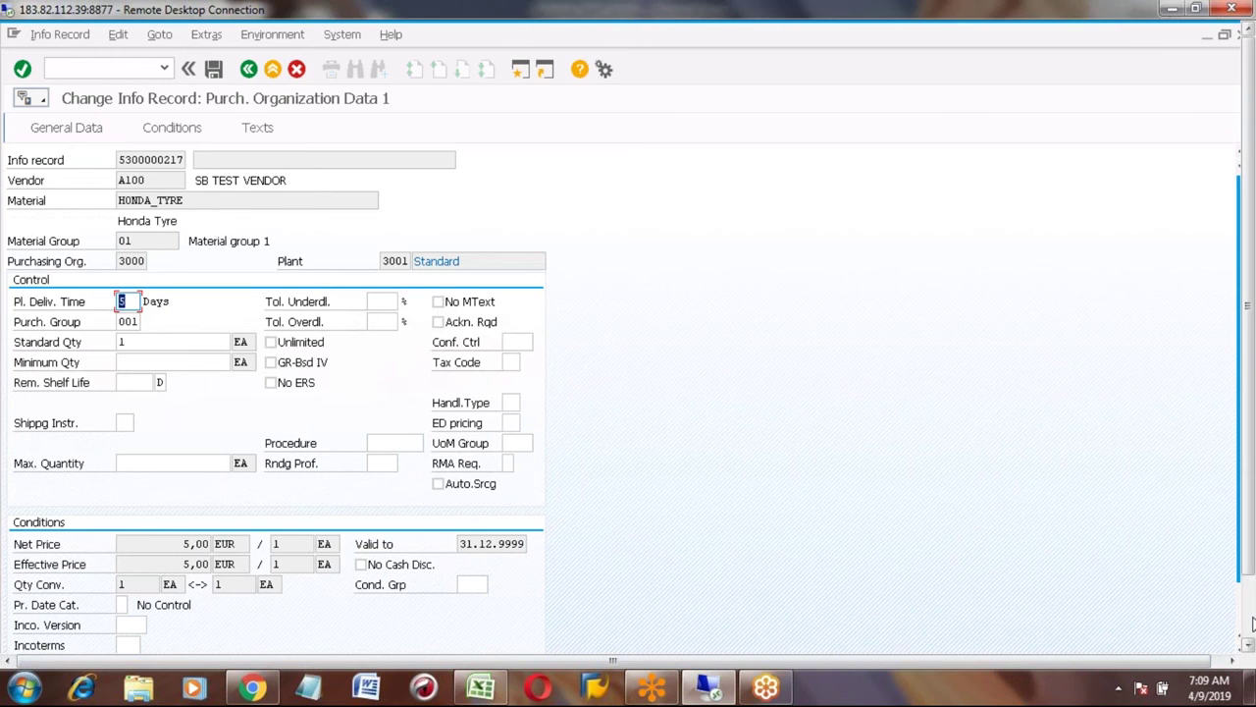
{"action": "left_click", "coordinate": [1251, 624]}
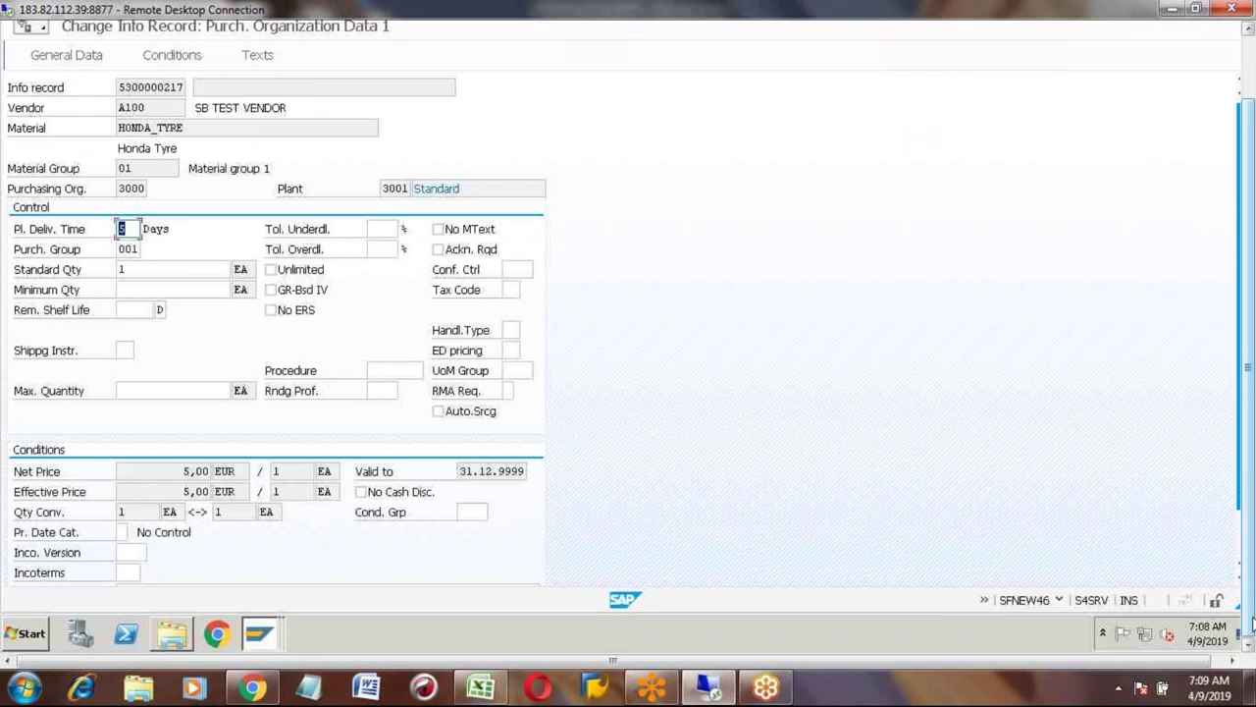
Open the gross price condition supplements of the HONDA_TYRE info record for the validity period starting 09.04.2019.
{"action": "left_click", "coordinate": [1250, 102]}
{"action": "left_click", "coordinate": [197, 543]}
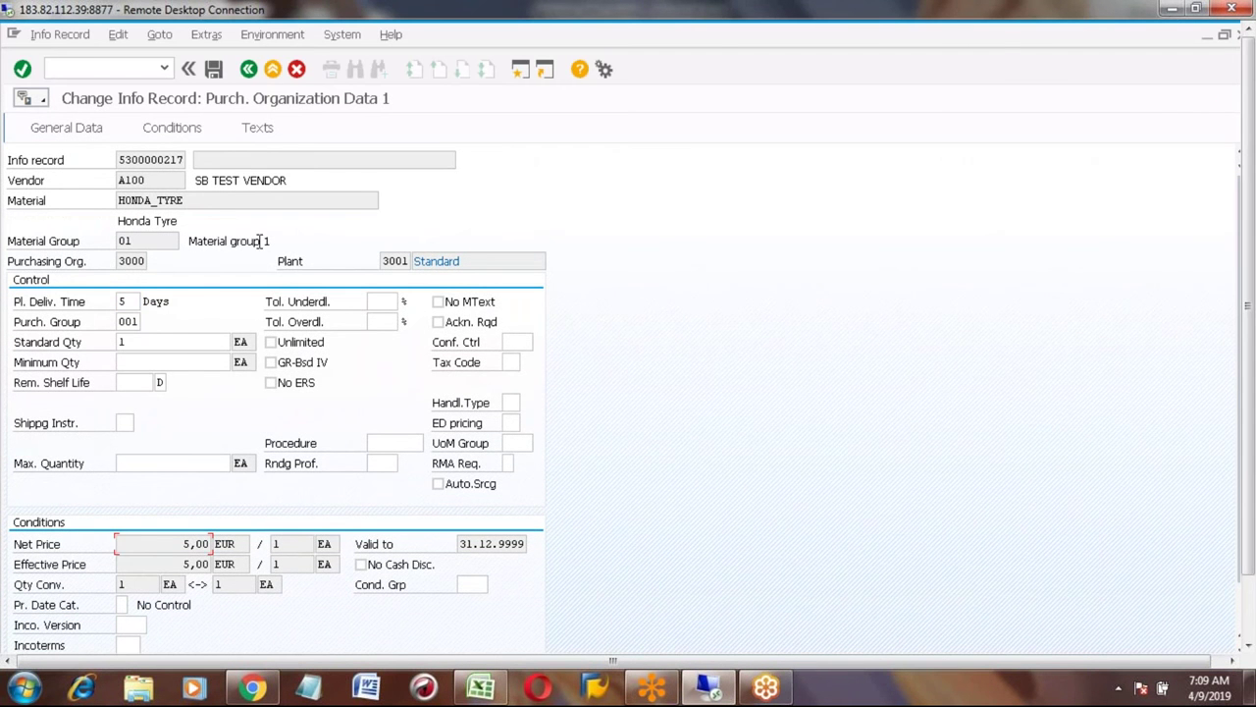
{"action": "left_click", "coordinate": [166, 131]}
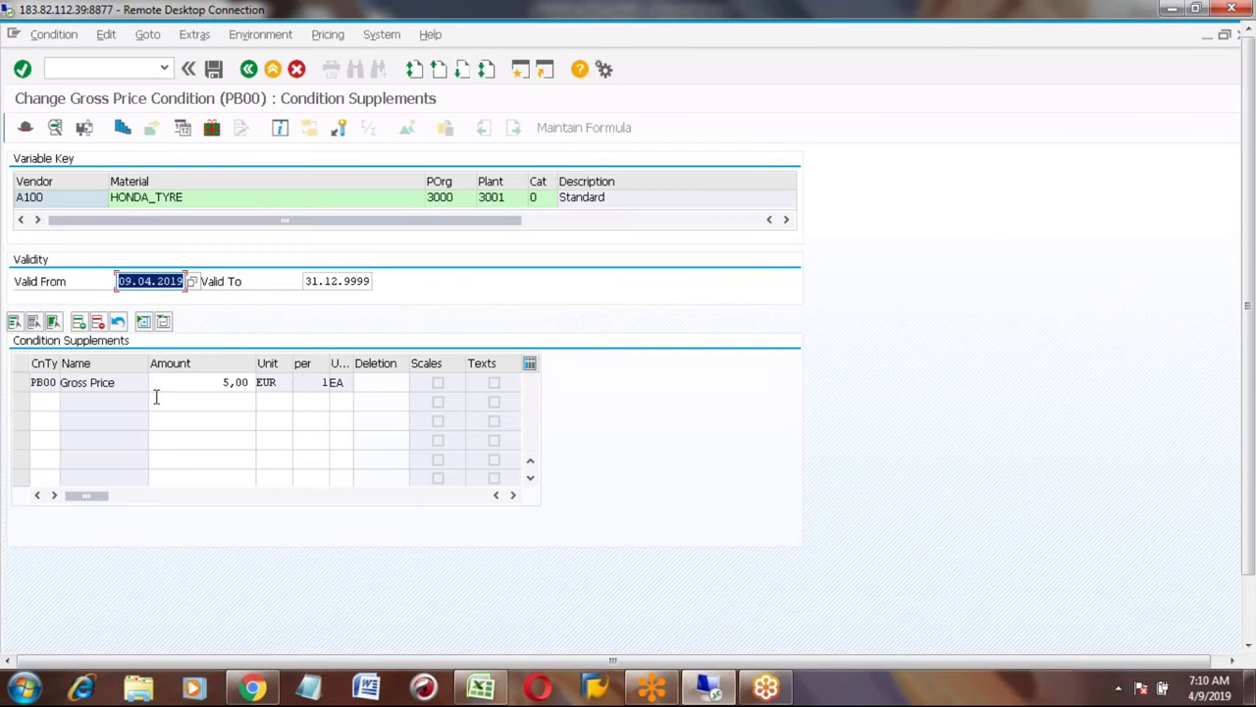
Add a second PB00 gross price condition of 6 USD per 1 EA below the EUR condition.
{"action": "left_click", "coordinate": [45, 399]}
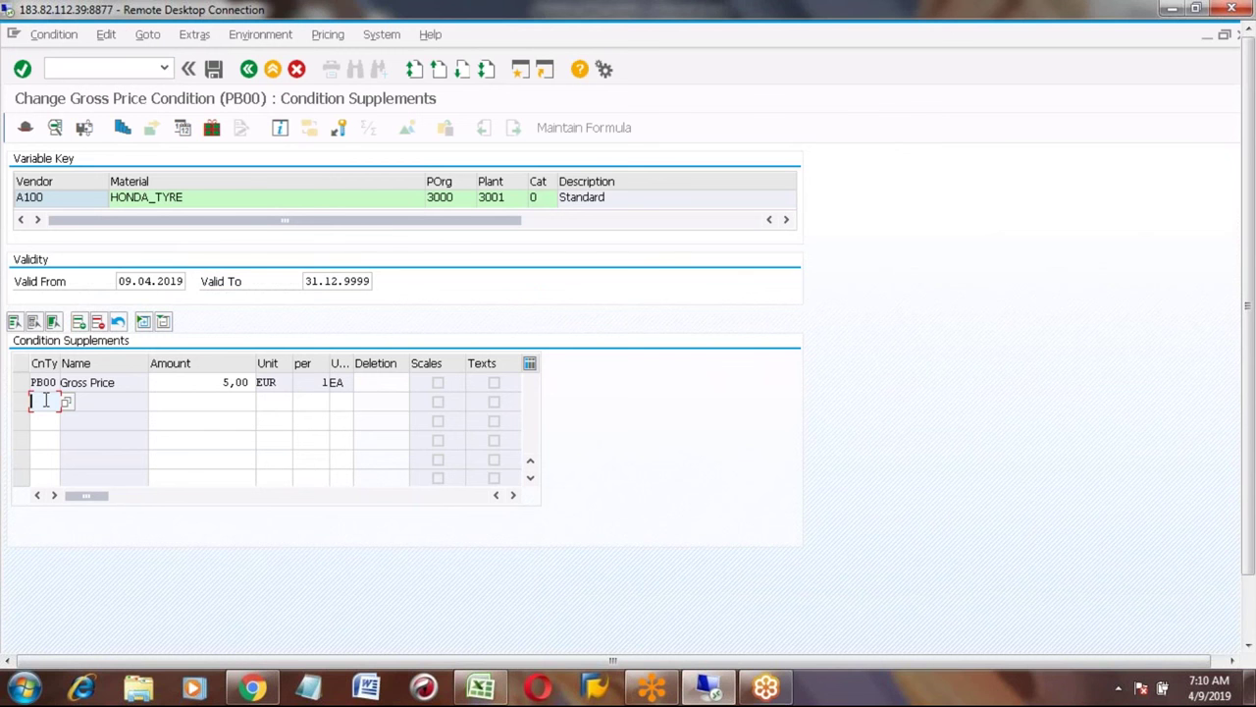
{"action": "type", "text": "PB00"}
{"action": "key", "text": "Tab"}
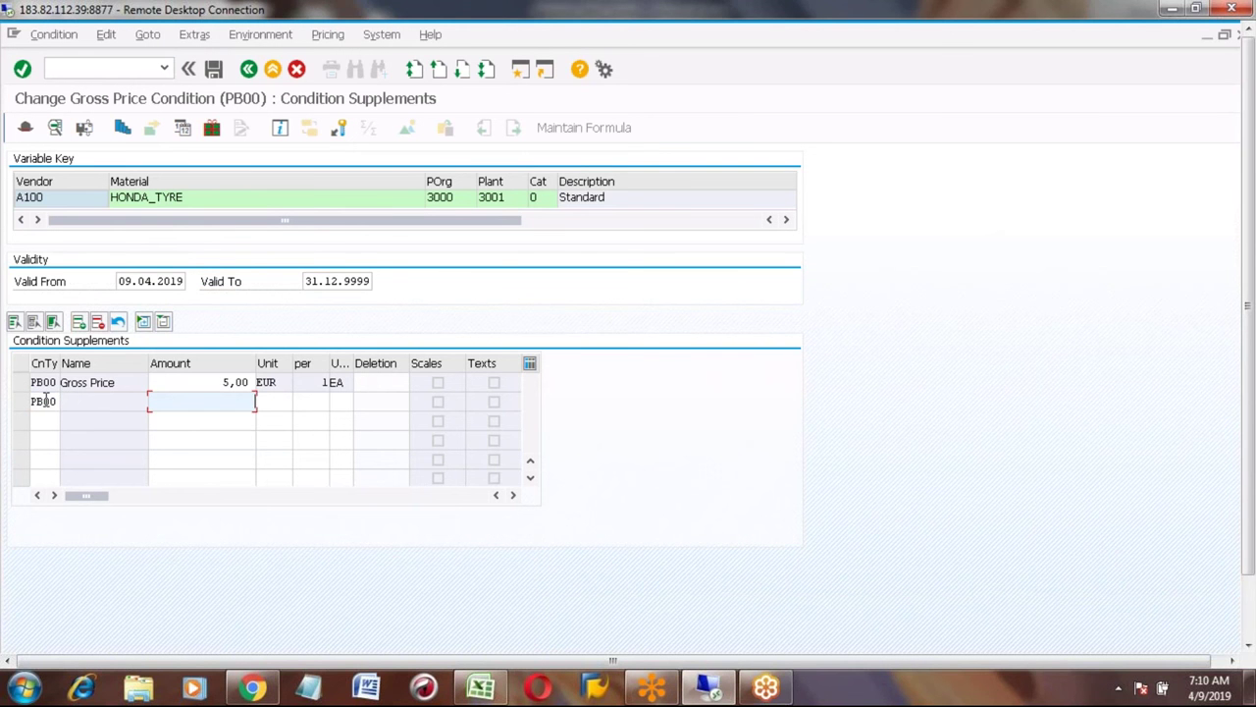
{"action": "type", "text": "6"}
{"action": "key", "text": "Tab"}
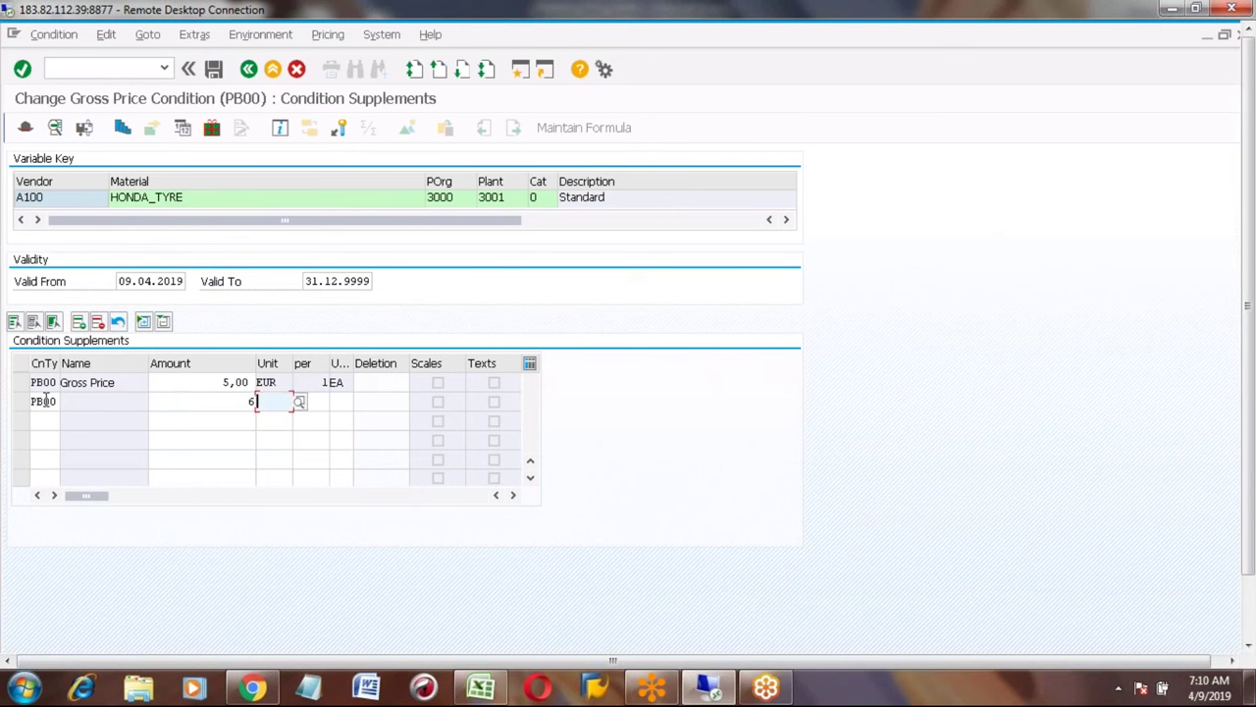
{"action": "type", "text": "US"}
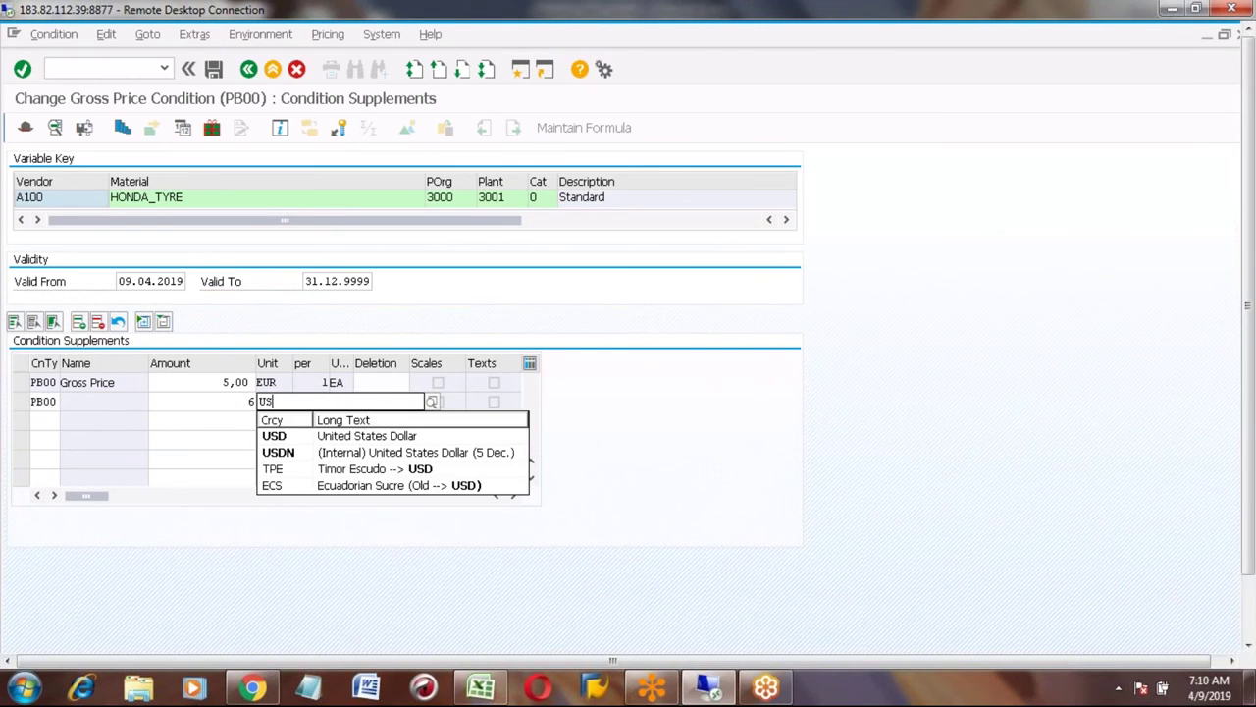
{"action": "type", "text": "D"}
{"action": "key", "text": "Tab"}
{"action": "type", "text": "1"}
{"action": "key", "text": "Tab"}
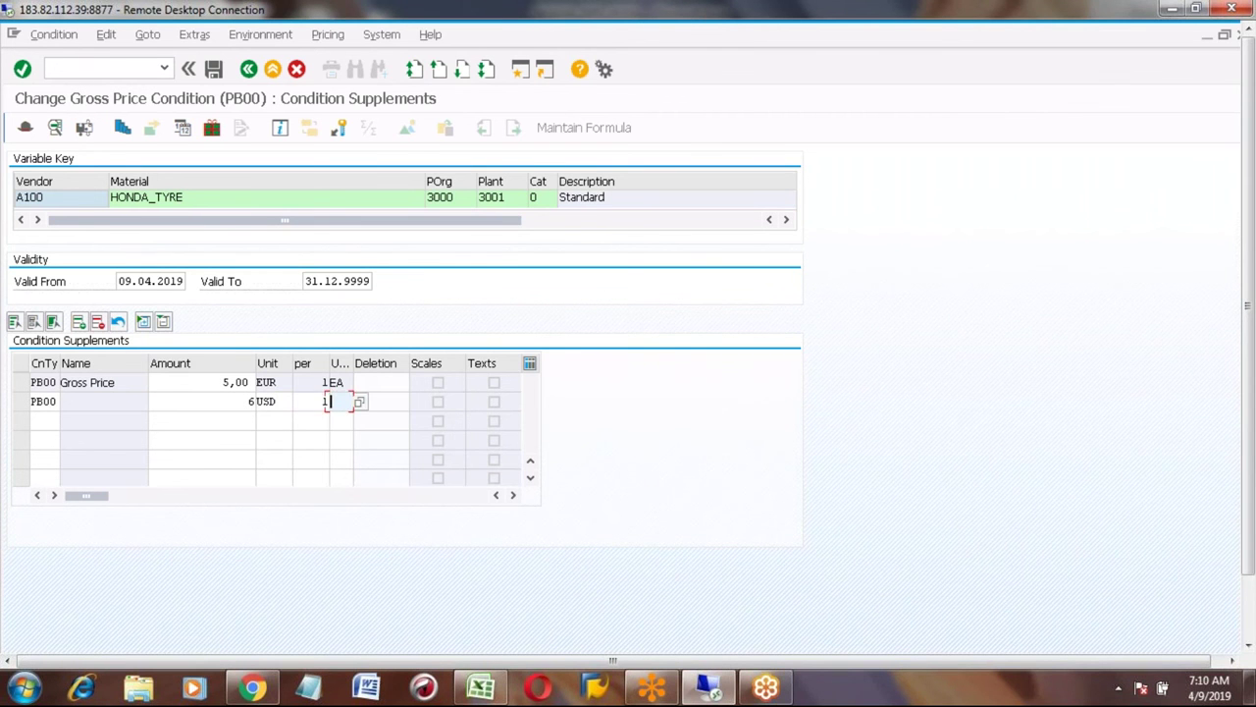
{"action": "type", "text": "EA"}
{"action": "key", "text": "Return"}
{"action": "key", "text": "Return"}
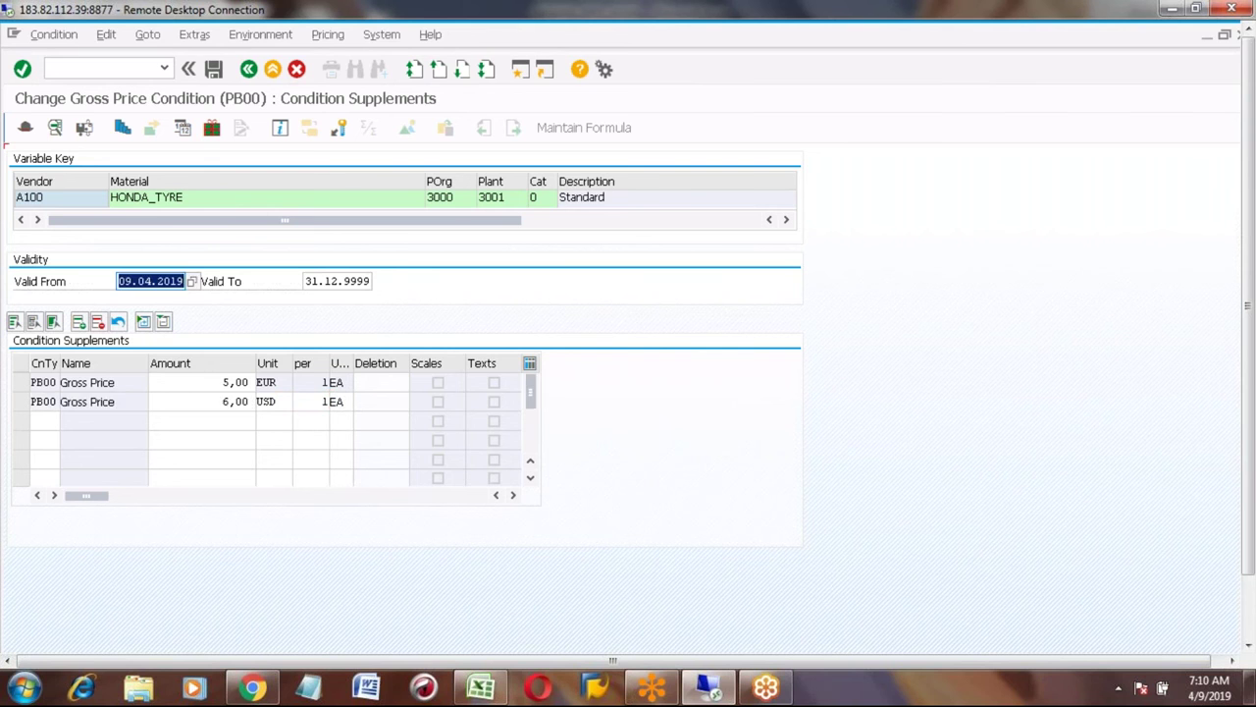
Mark the EUR gross price condition for deletion and save the info record.
{"action": "left_click", "coordinate": [221, 401]}
{"action": "type", "text": "5"}
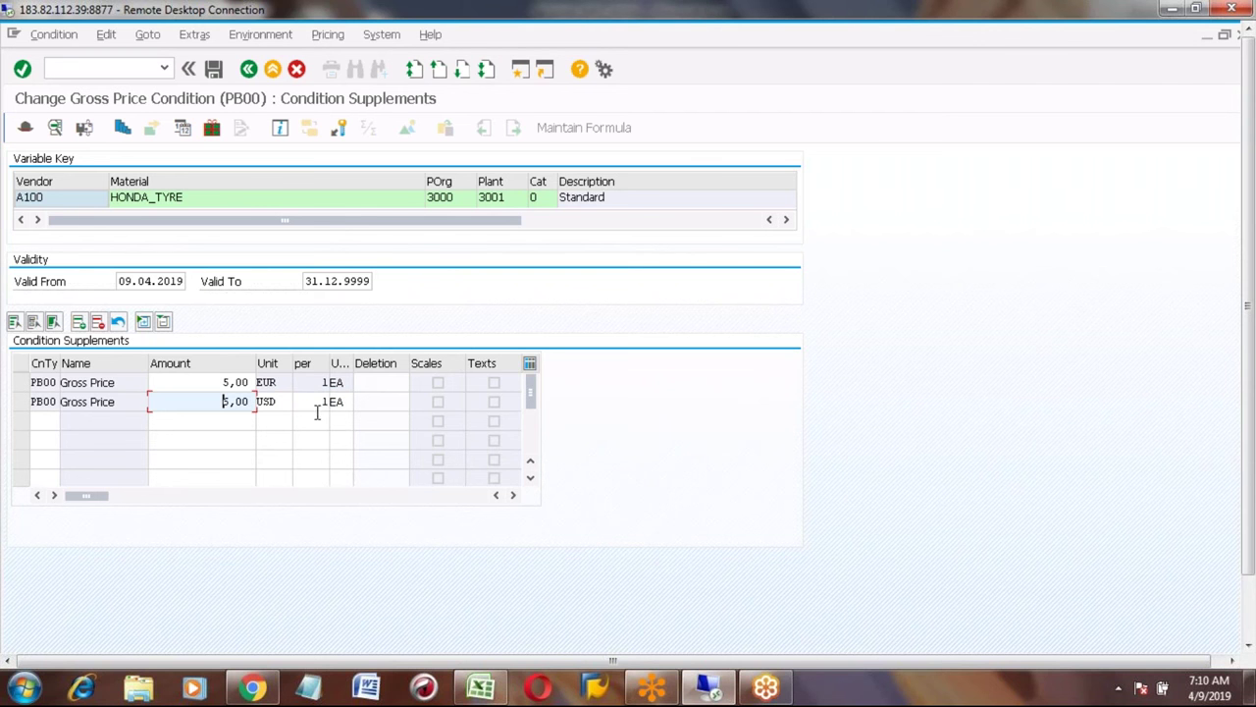
{"action": "left_click", "coordinate": [21, 383]}
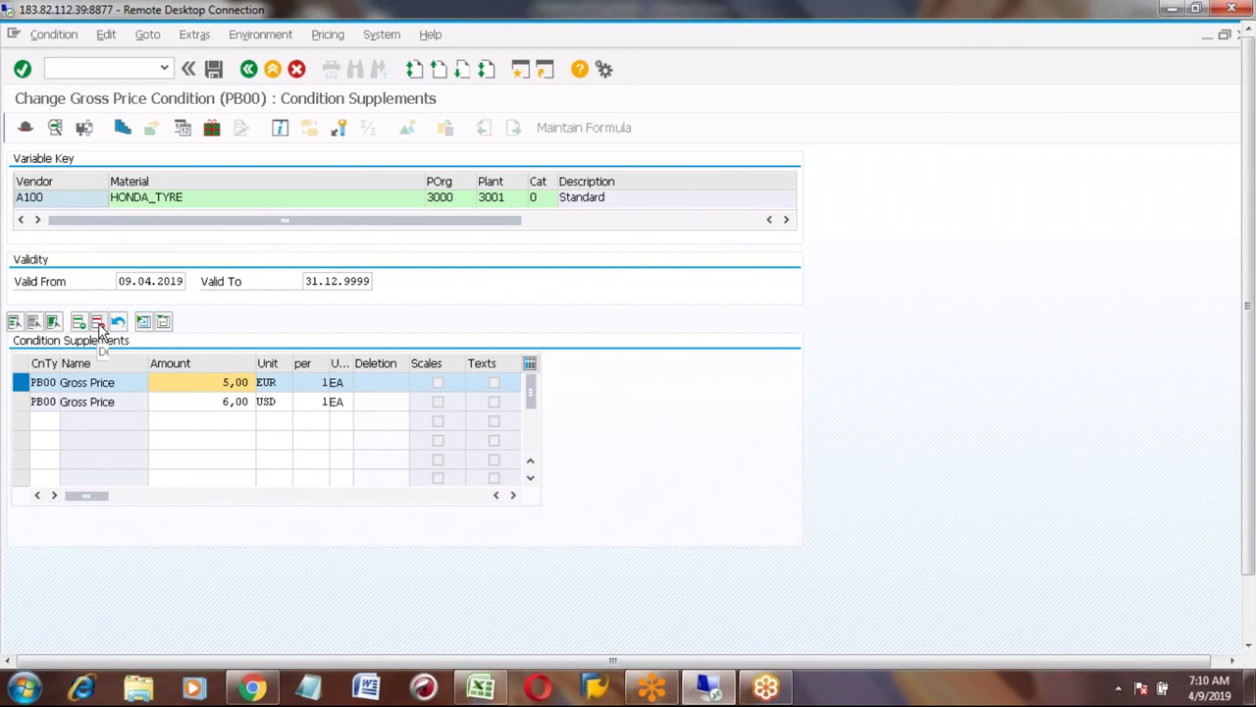
{"action": "left_click", "coordinate": [98, 324]}
{"action": "left_click", "coordinate": [239, 345]}
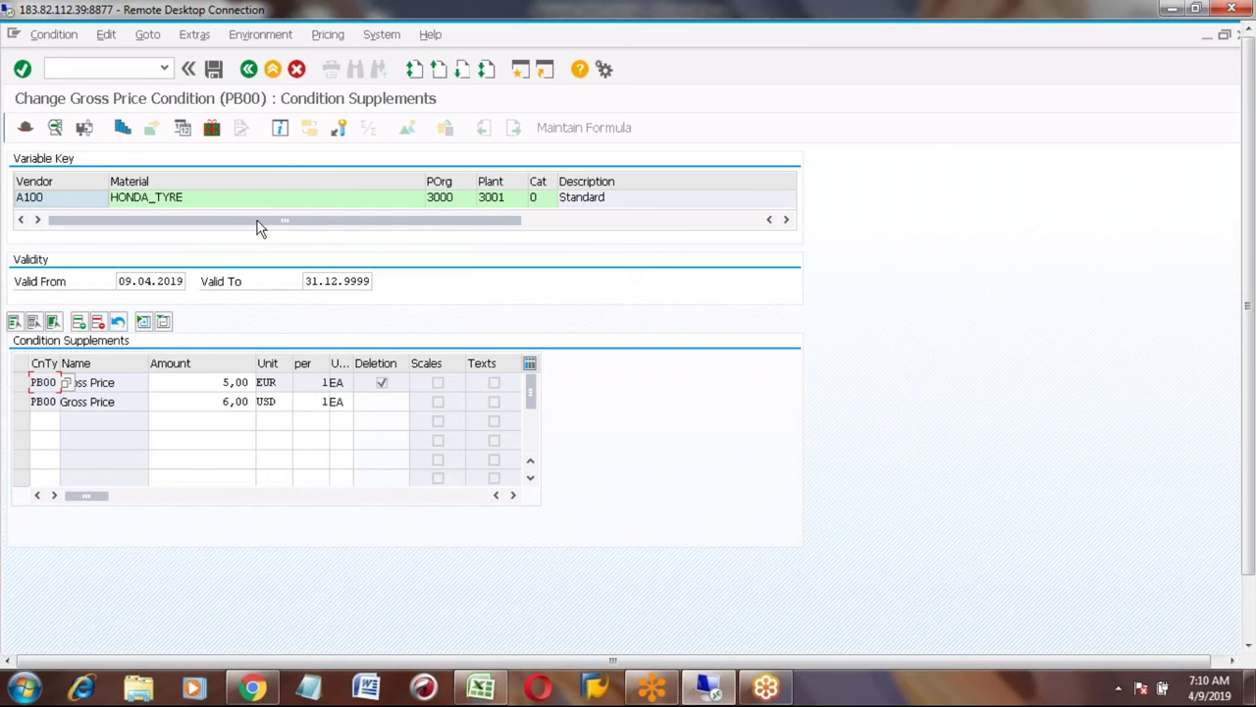
{"action": "left_click", "coordinate": [214, 68]}
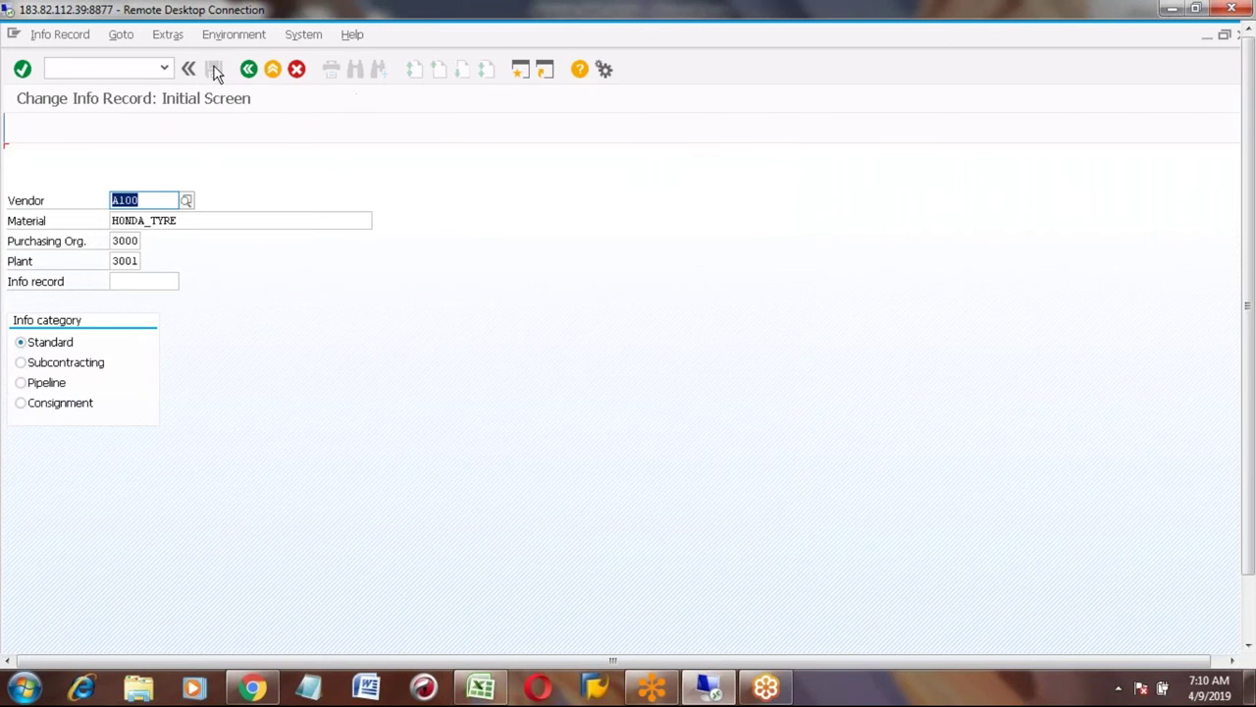
Reopen the HONDA_TYRE info record and check the net price and currency in its purchasing organization data.
{"action": "key", "text": "Return"}
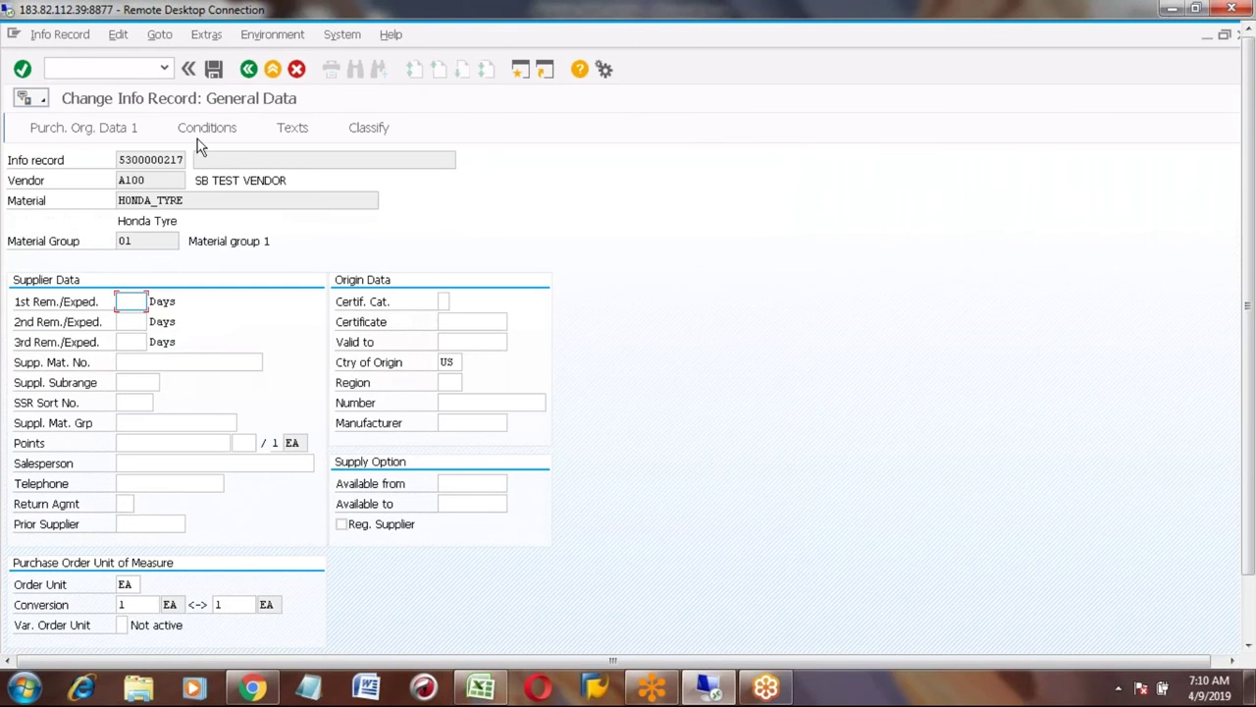
{"action": "left_click", "coordinate": [115, 129]}
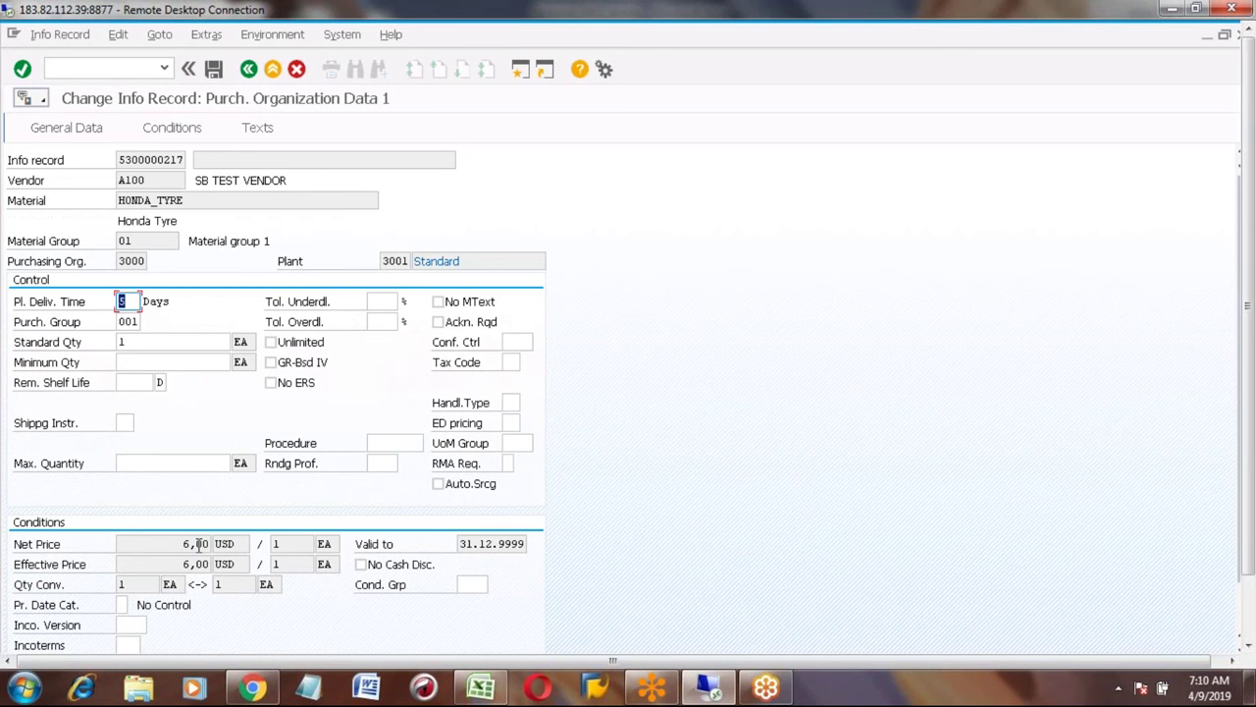
{"action": "left_click", "coordinate": [243, 544]}
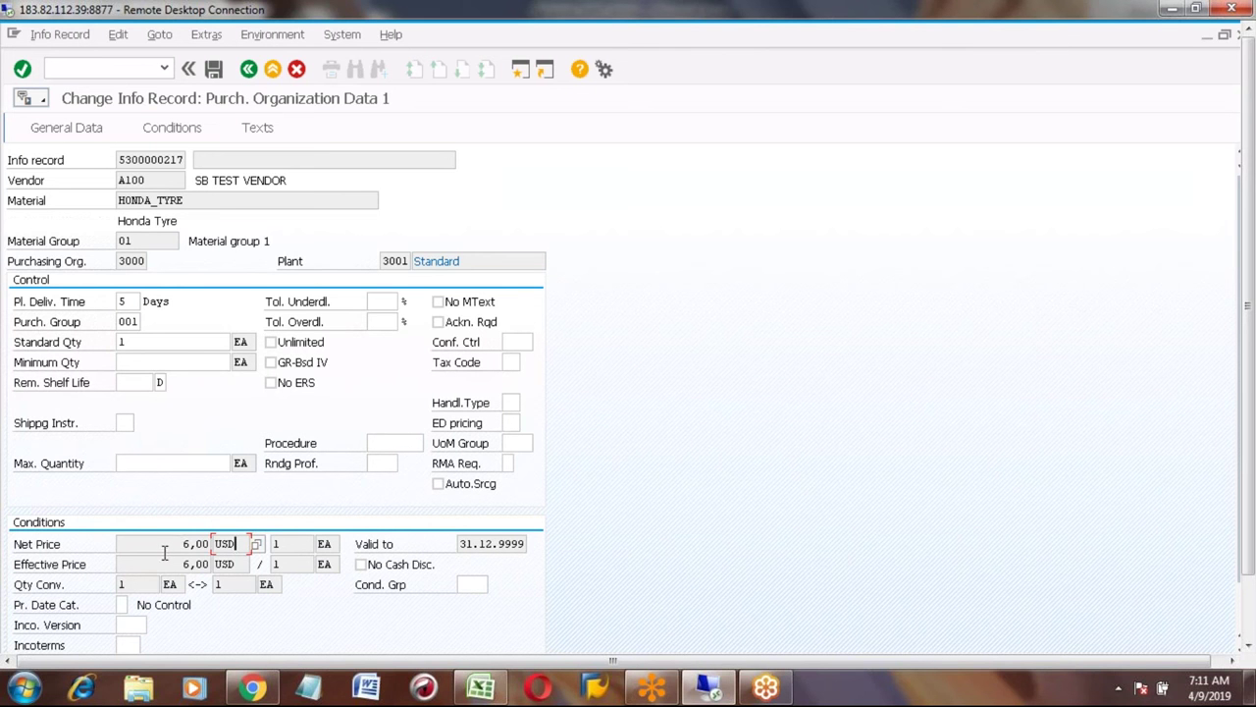
Add a third PB00 gross price of 7 to the conditions valid from 09.04.2019, and return to the purchasing organization data.
{"action": "left_click", "coordinate": [168, 130]}
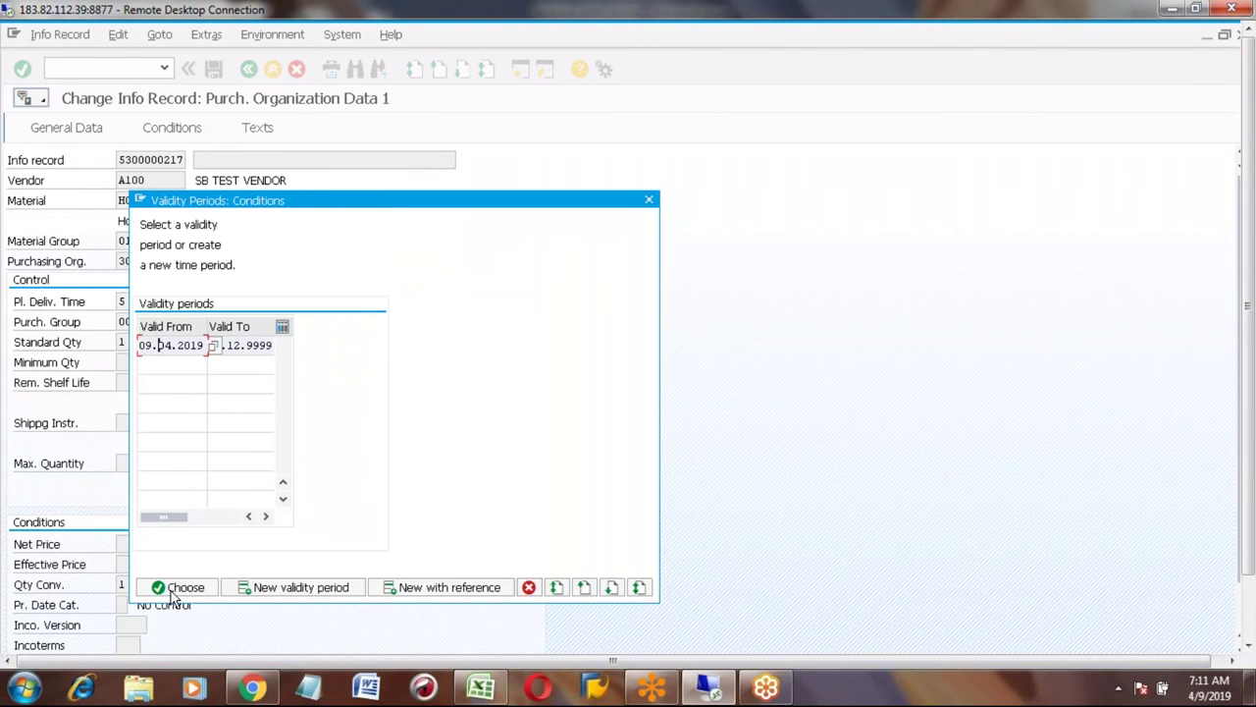
{"action": "left_click", "coordinate": [176, 588]}
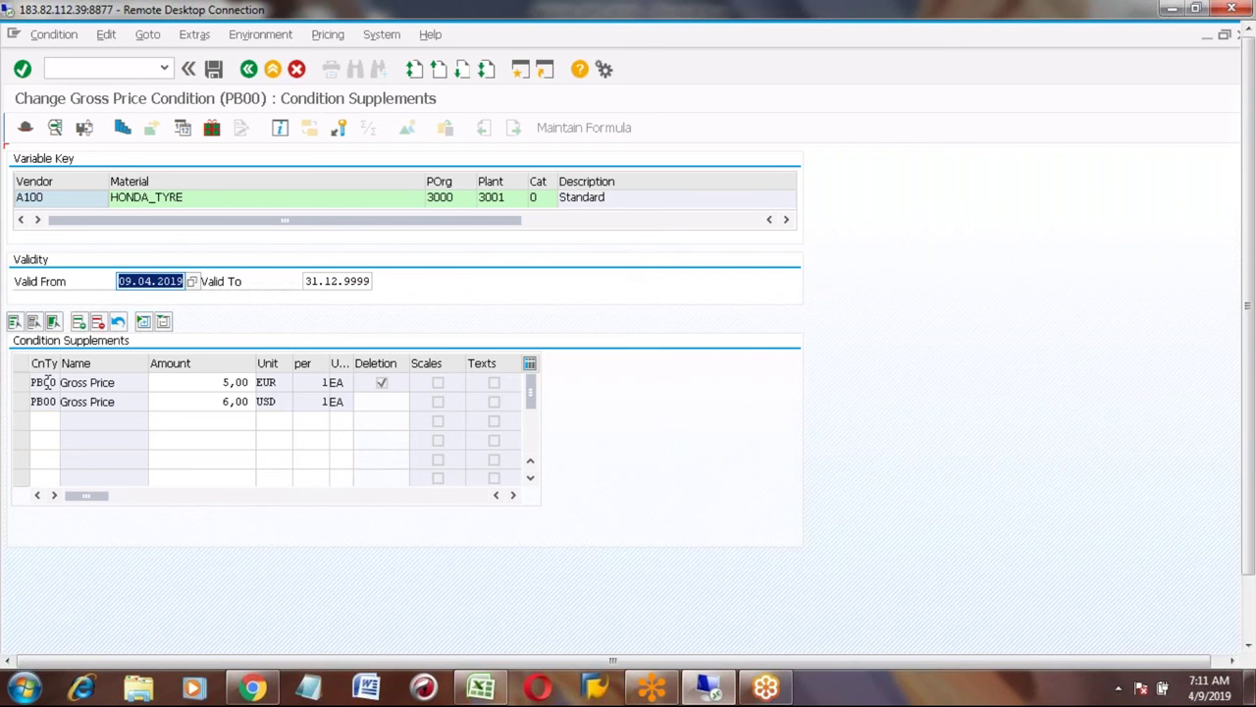
{"action": "left_click", "coordinate": [221, 381]}
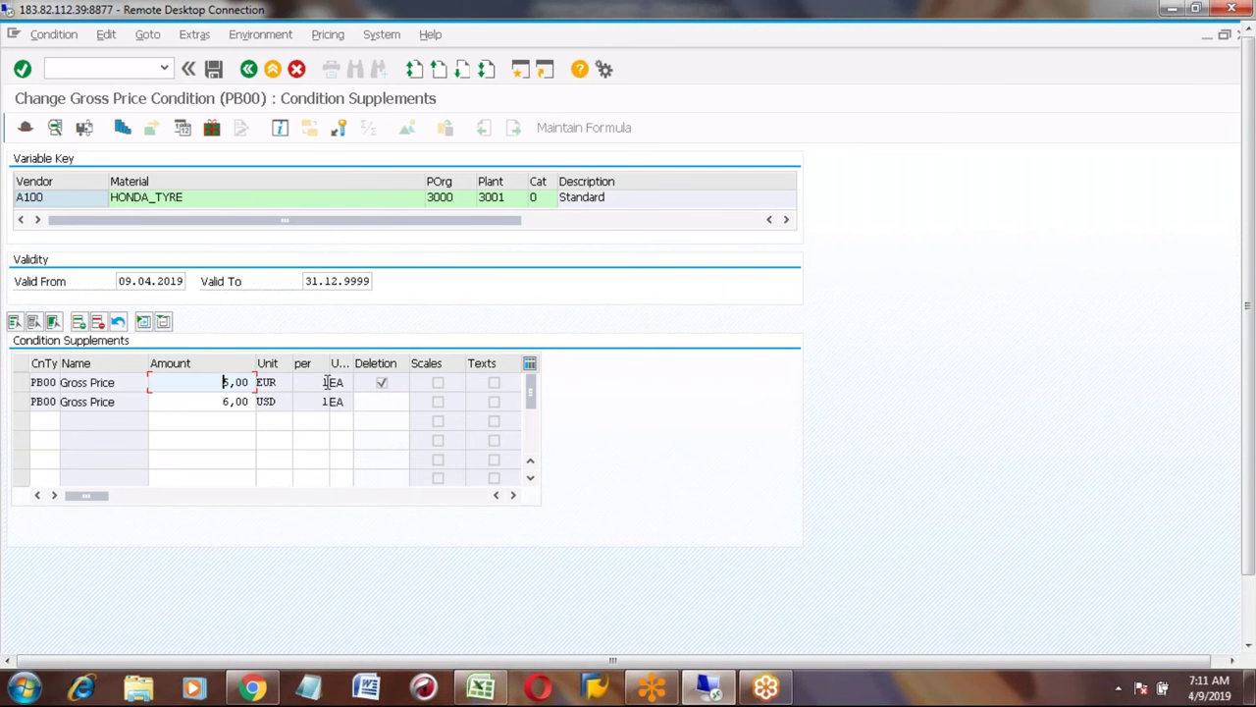
{"action": "left_click", "coordinate": [33, 420]}
{"action": "type", "text": "PB00"}
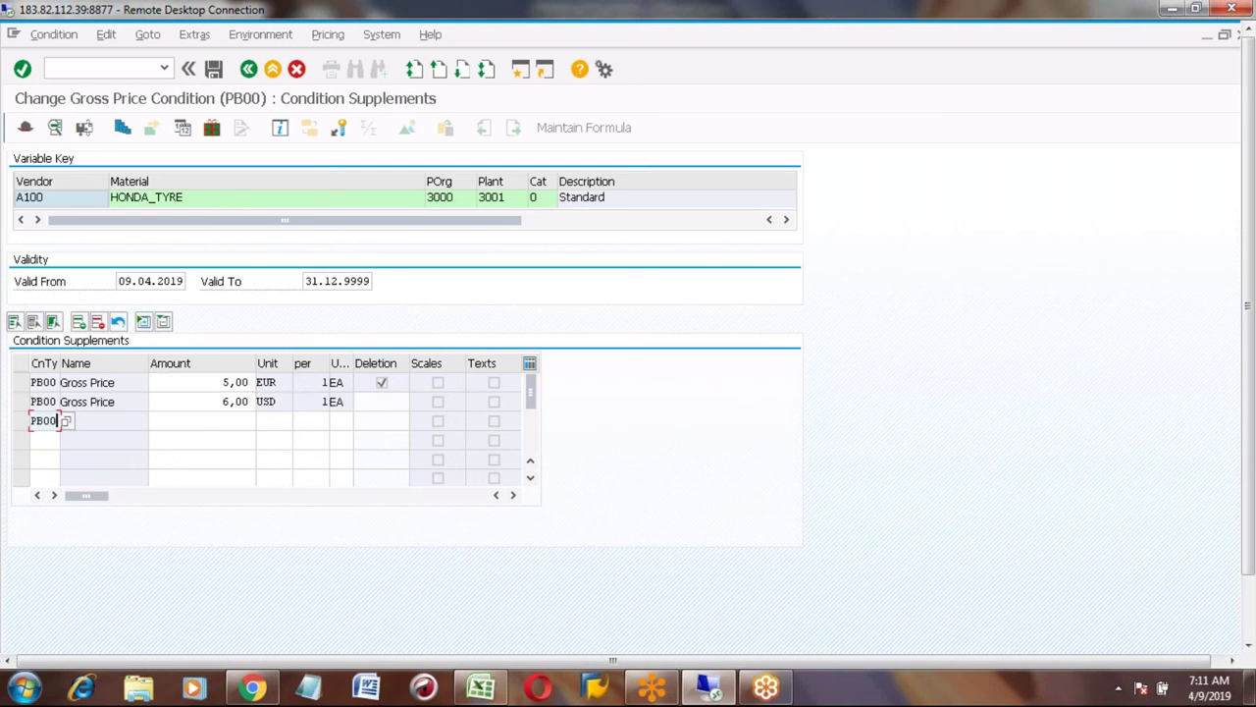
{"action": "key", "text": "Tab"}
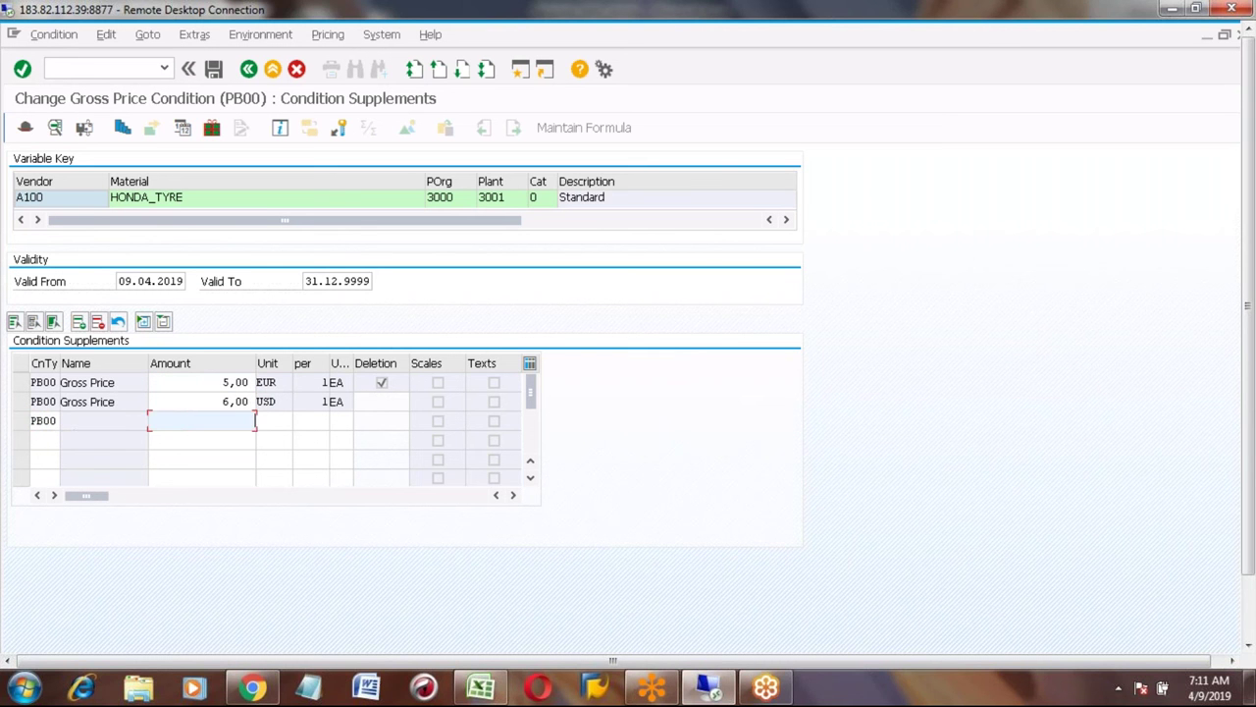
{"action": "type", "text": "7"}
{"action": "key", "text": "Tab"}
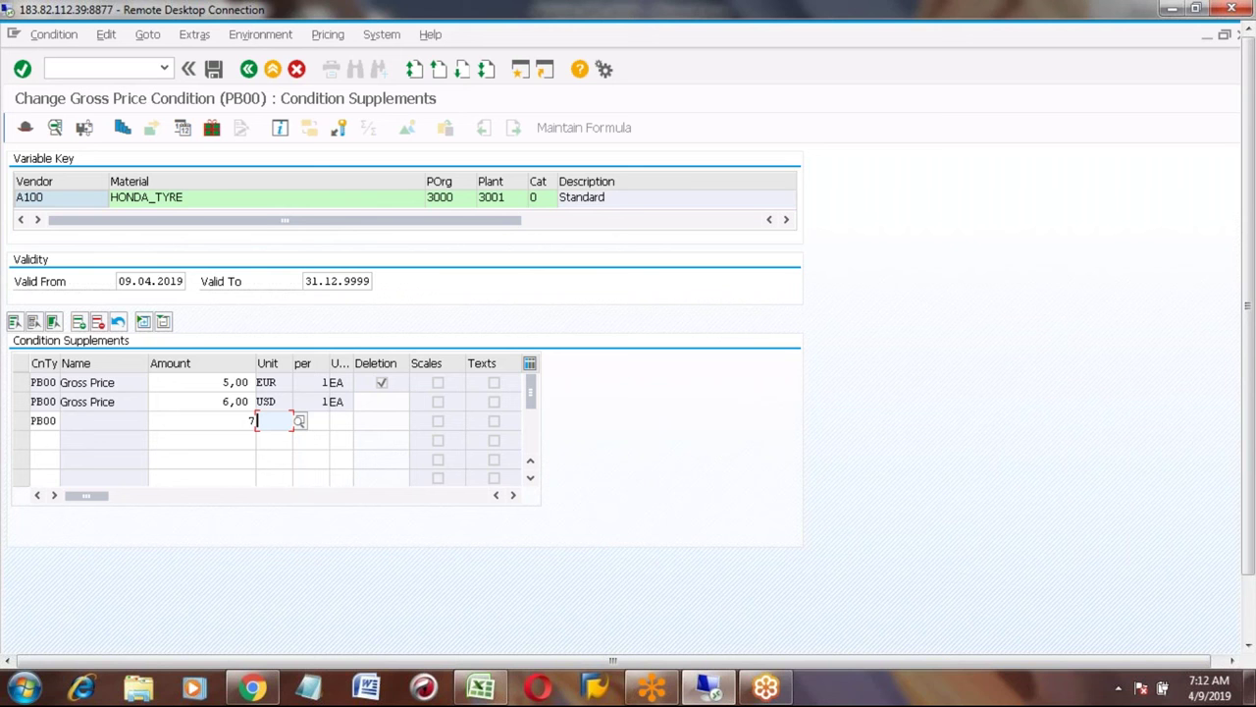
{"action": "left_click", "coordinate": [382, 383]}
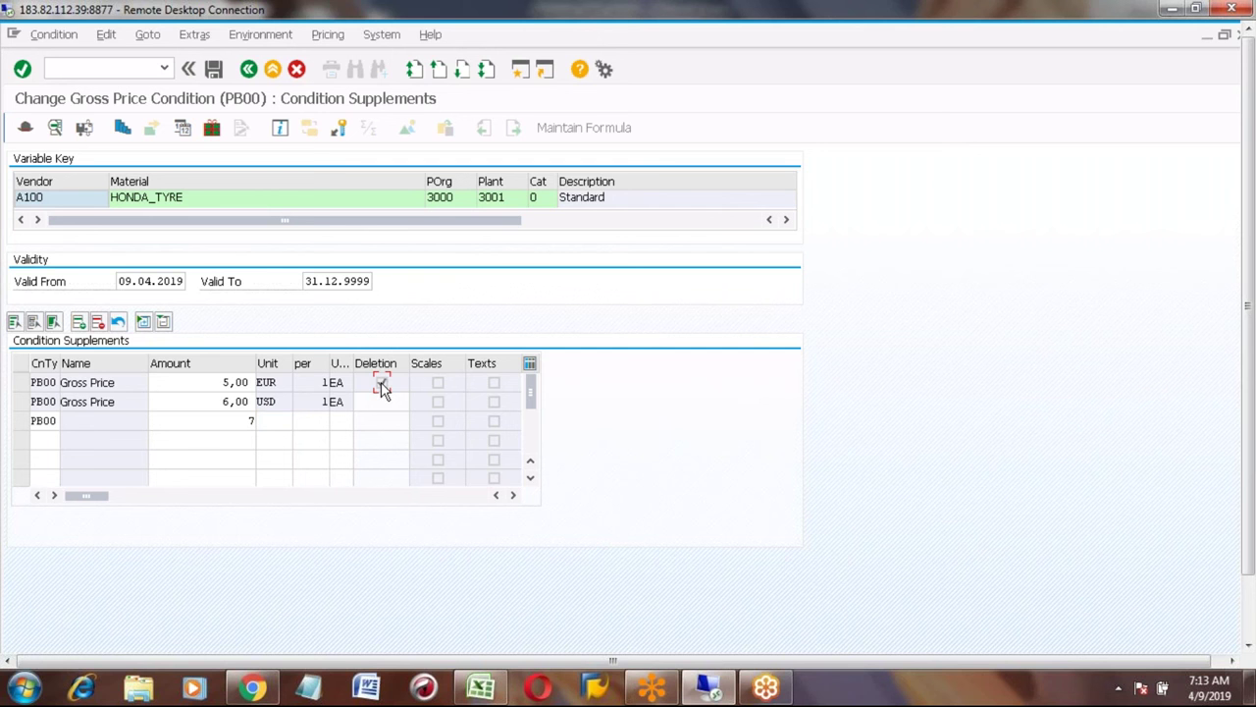
{"action": "left_click", "coordinate": [248, 69]}
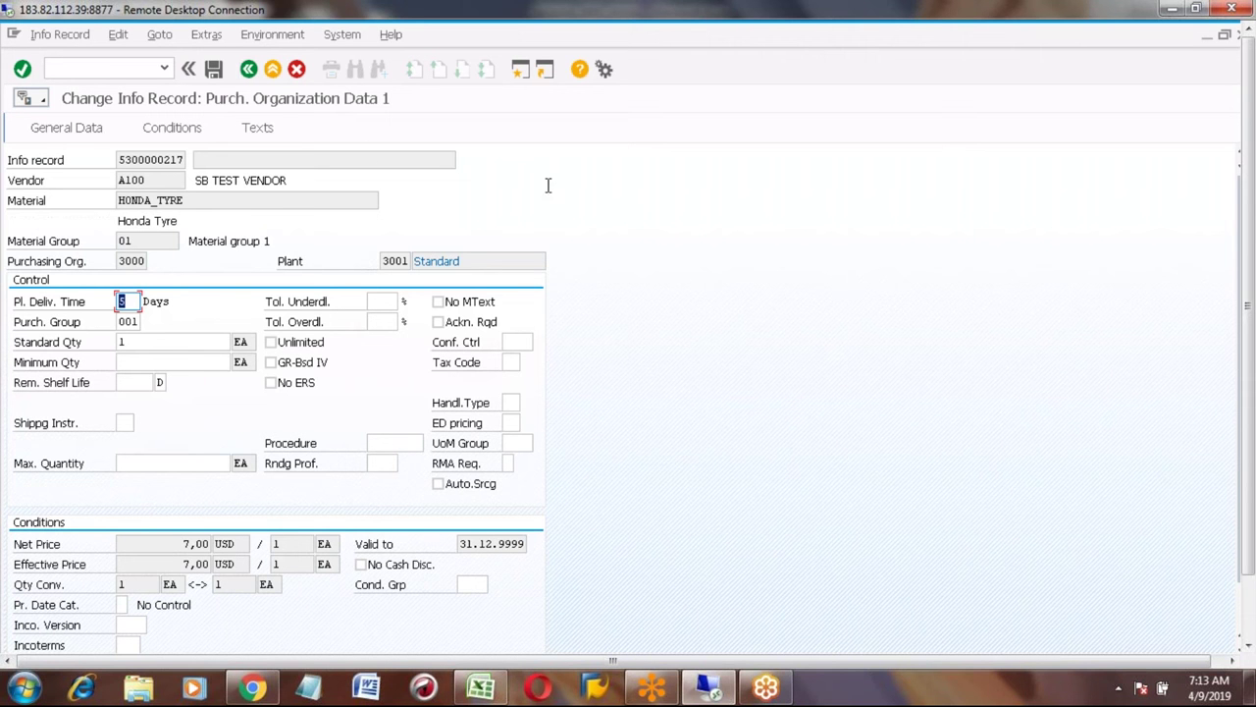
View the info record's general data down to the purchase order unit of measure.
{"action": "left_click", "coordinate": [37, 129]}
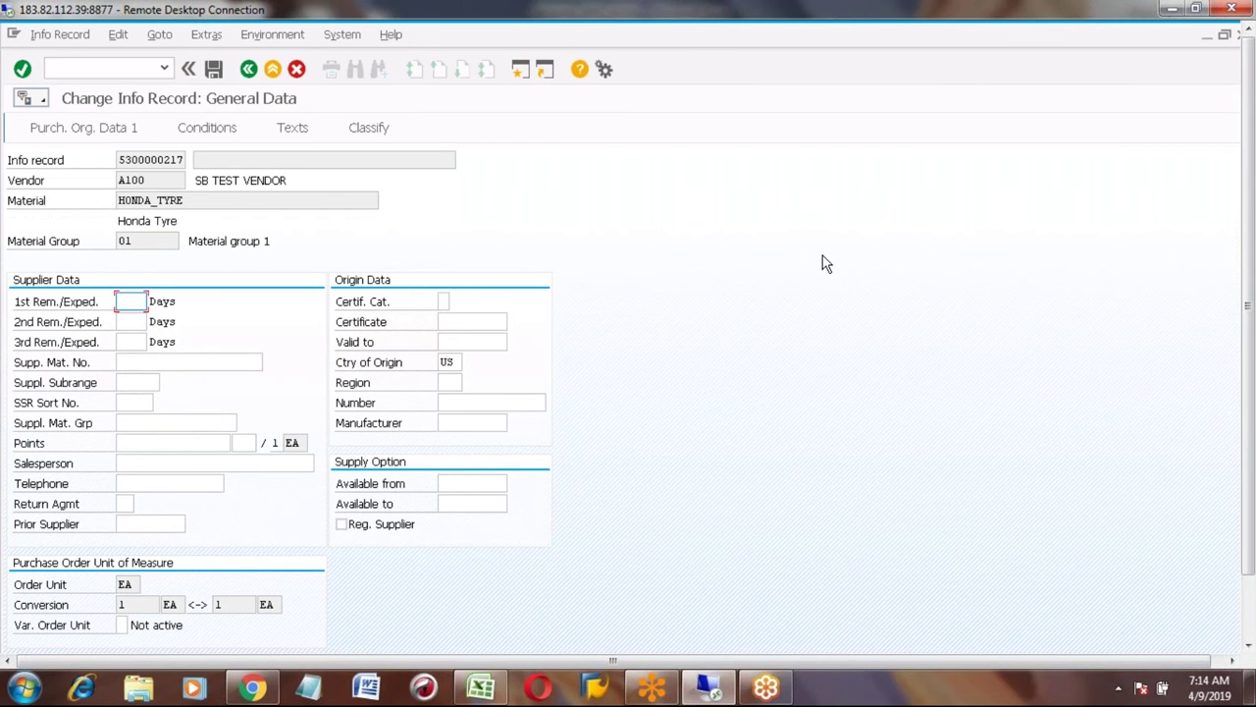
{"action": "left_click", "coordinate": [1250, 613]}
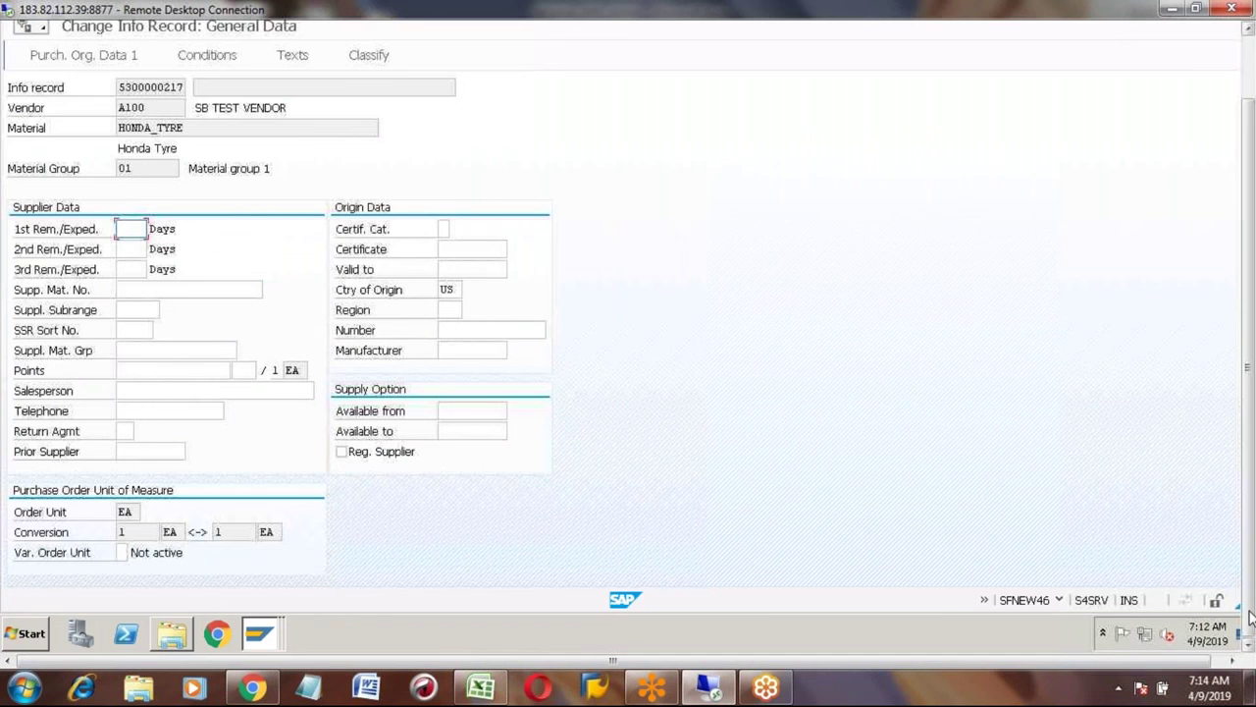
{"action": "left_click", "coordinate": [1250, 58]}
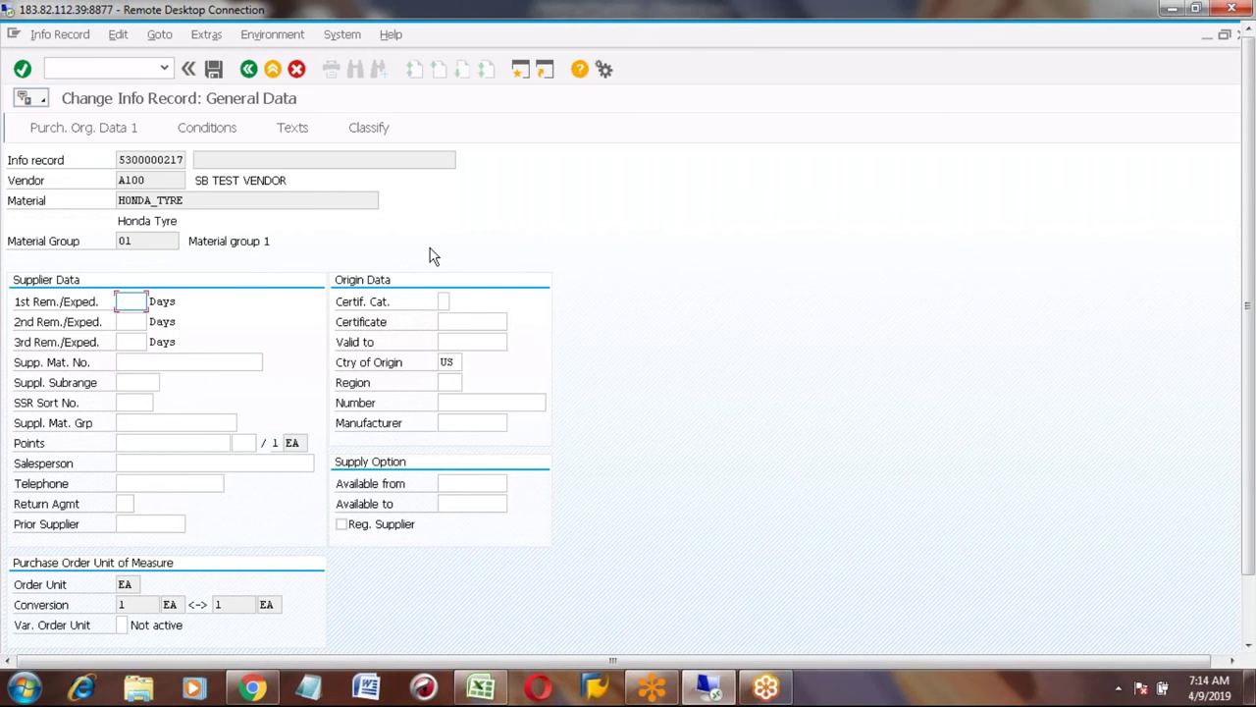
Display the supplier master record of vendor A100 from the info record and look through its address data.
{"action": "left_click", "coordinate": [59, 34]}
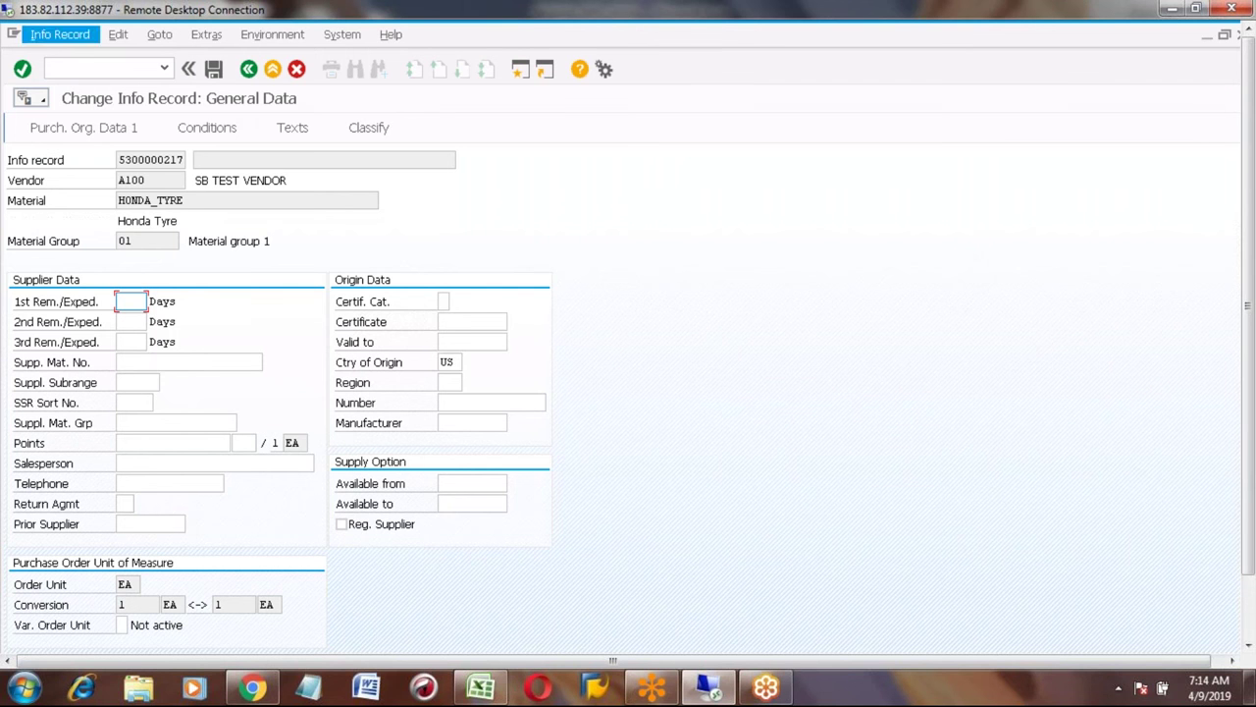
{"action": "mouse_move", "coordinate": [118, 38]}
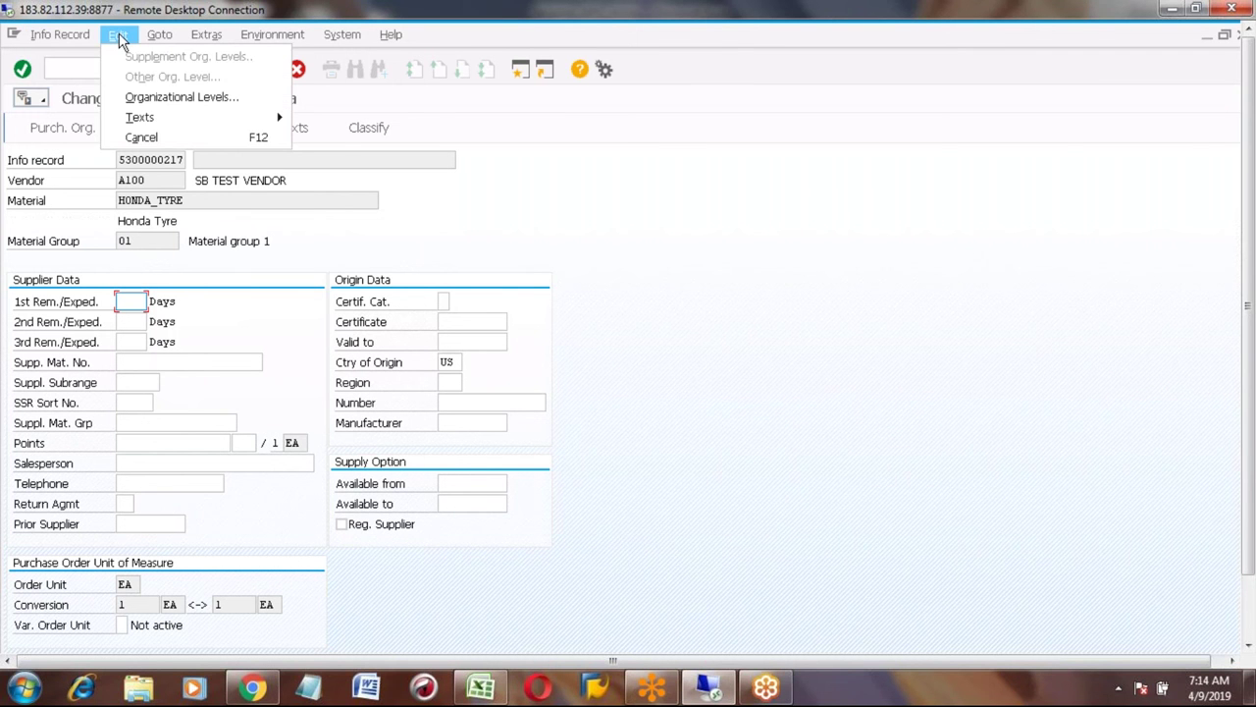
{"action": "mouse_move", "coordinate": [161, 37]}
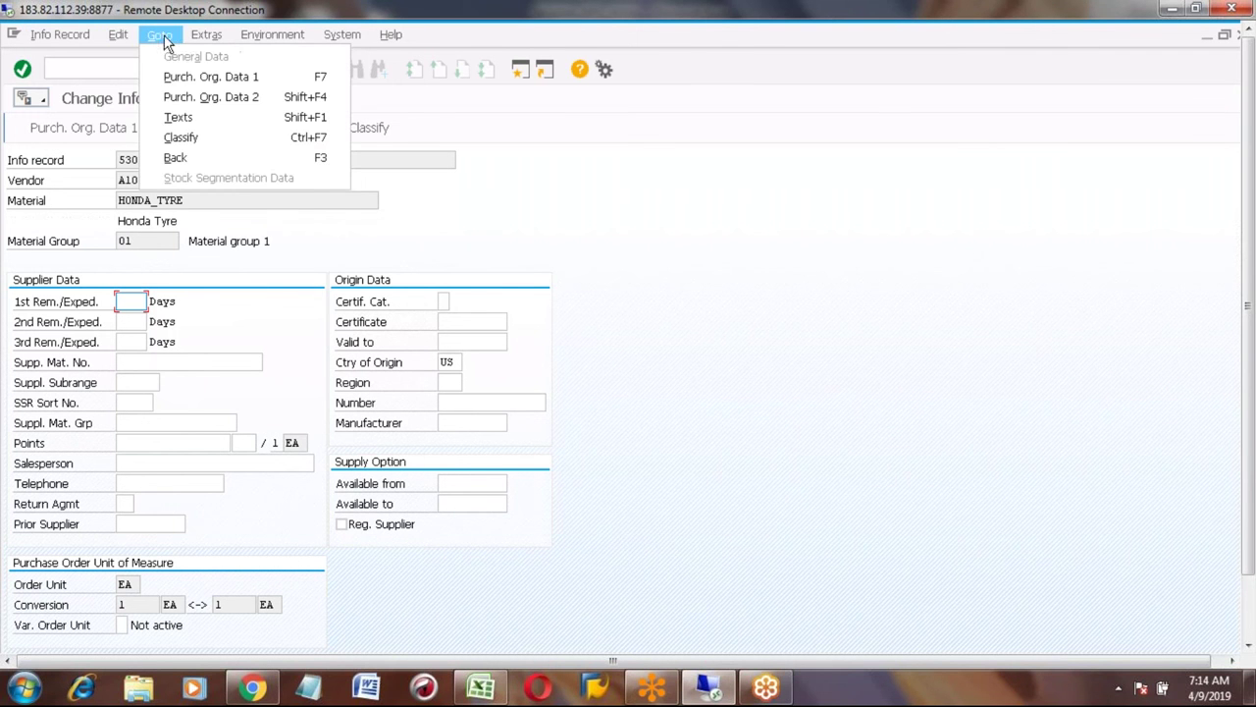
{"action": "mouse_move", "coordinate": [207, 41]}
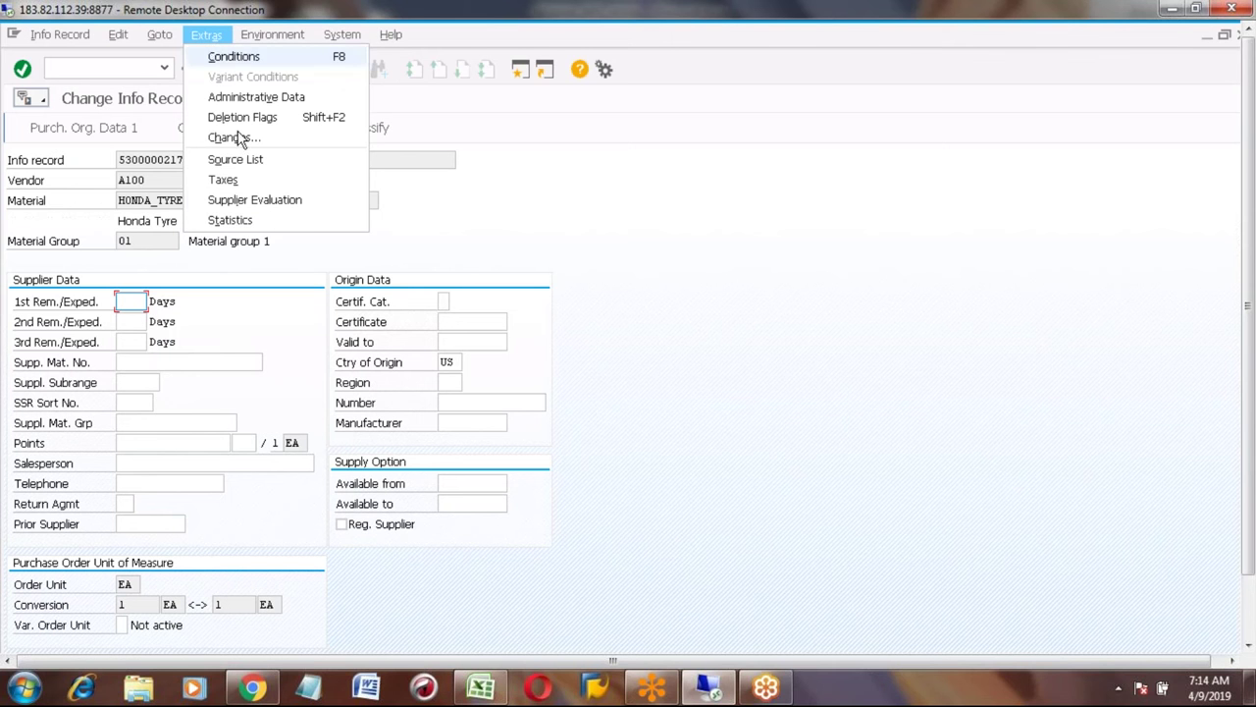
{"action": "mouse_move", "coordinate": [267, 38]}
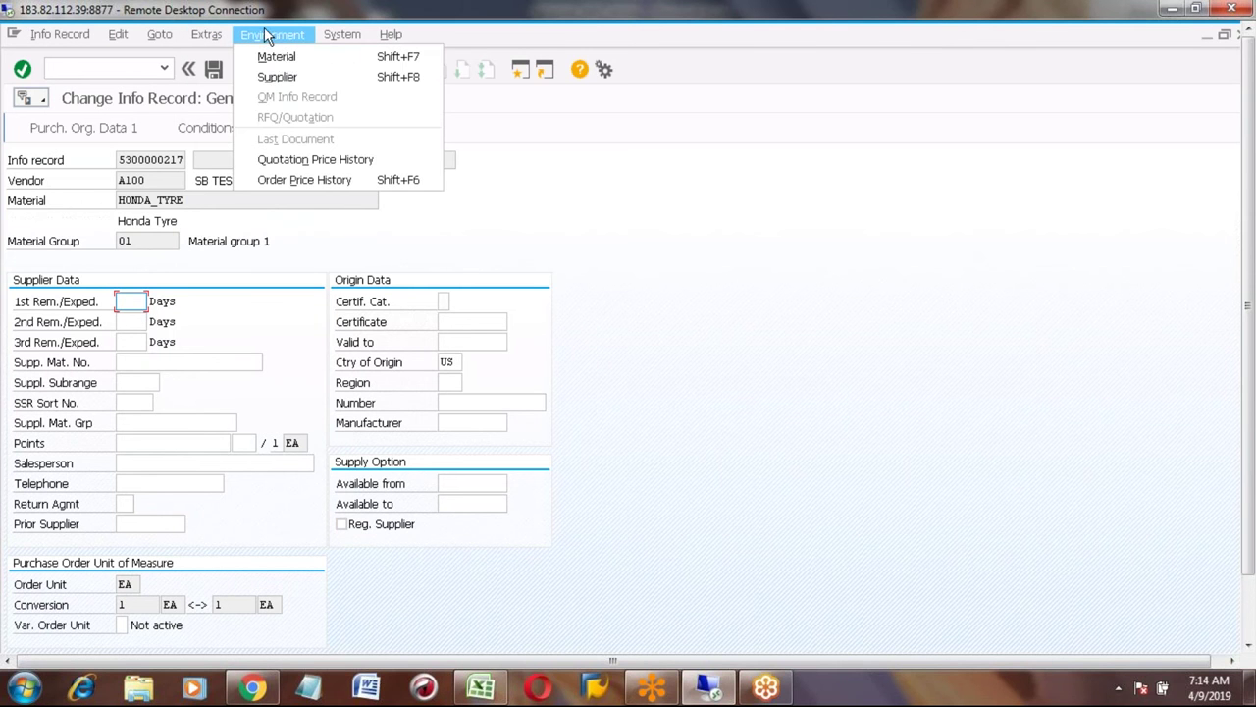
{"action": "left_click", "coordinate": [278, 77]}
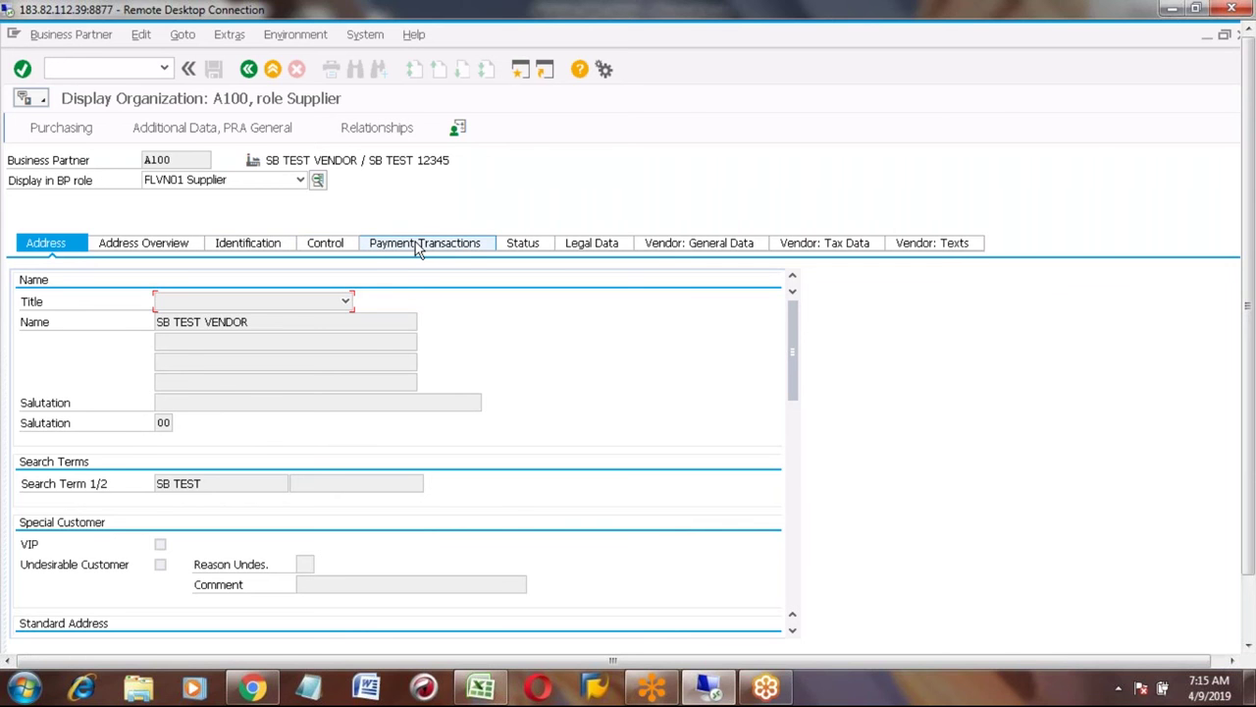
{"action": "left_click", "coordinate": [797, 557]}
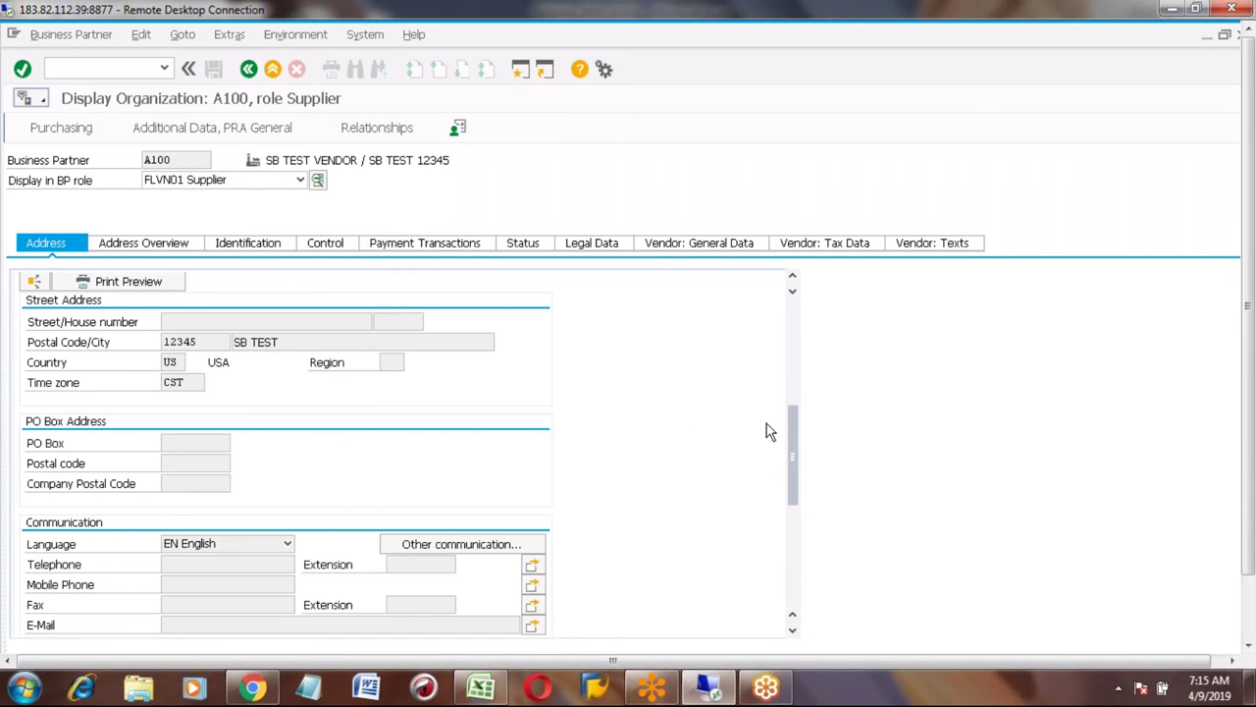
{"action": "left_click", "coordinate": [794, 314]}
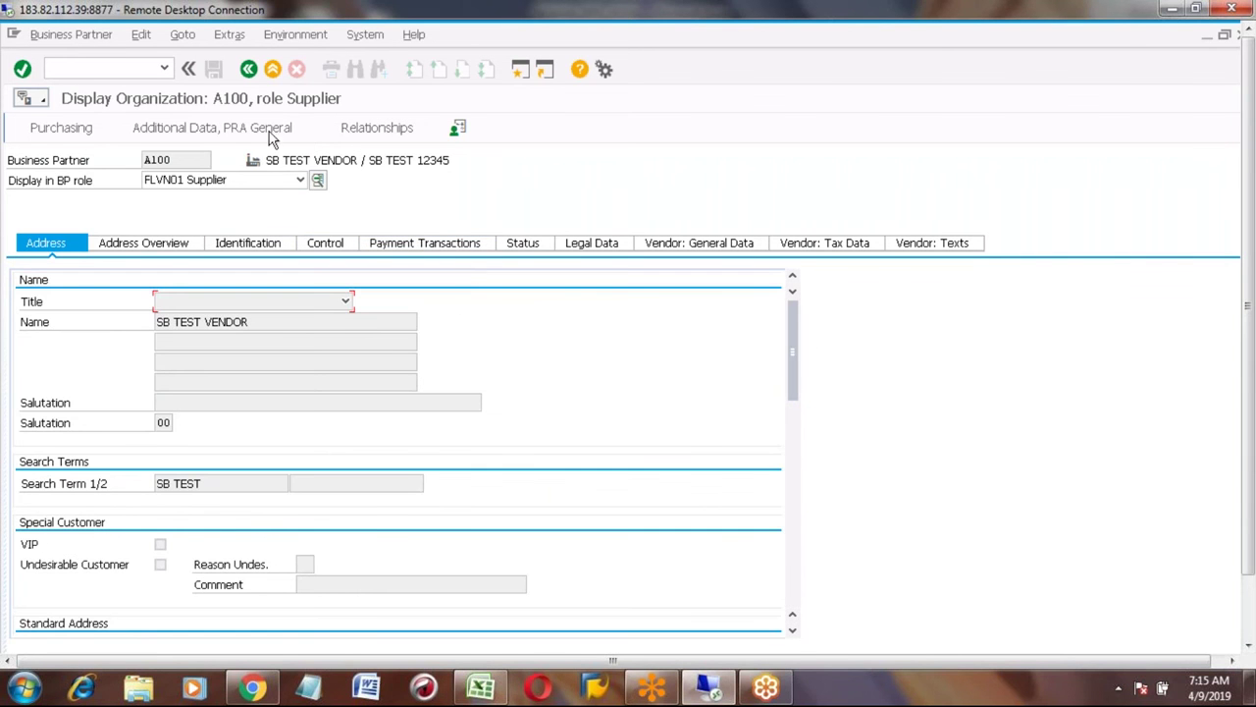
Return from the supplier record to the info record's general data and open its gross price conditions.
{"action": "left_click", "coordinate": [249, 70]}
{"action": "left_click", "coordinate": [207, 130]}
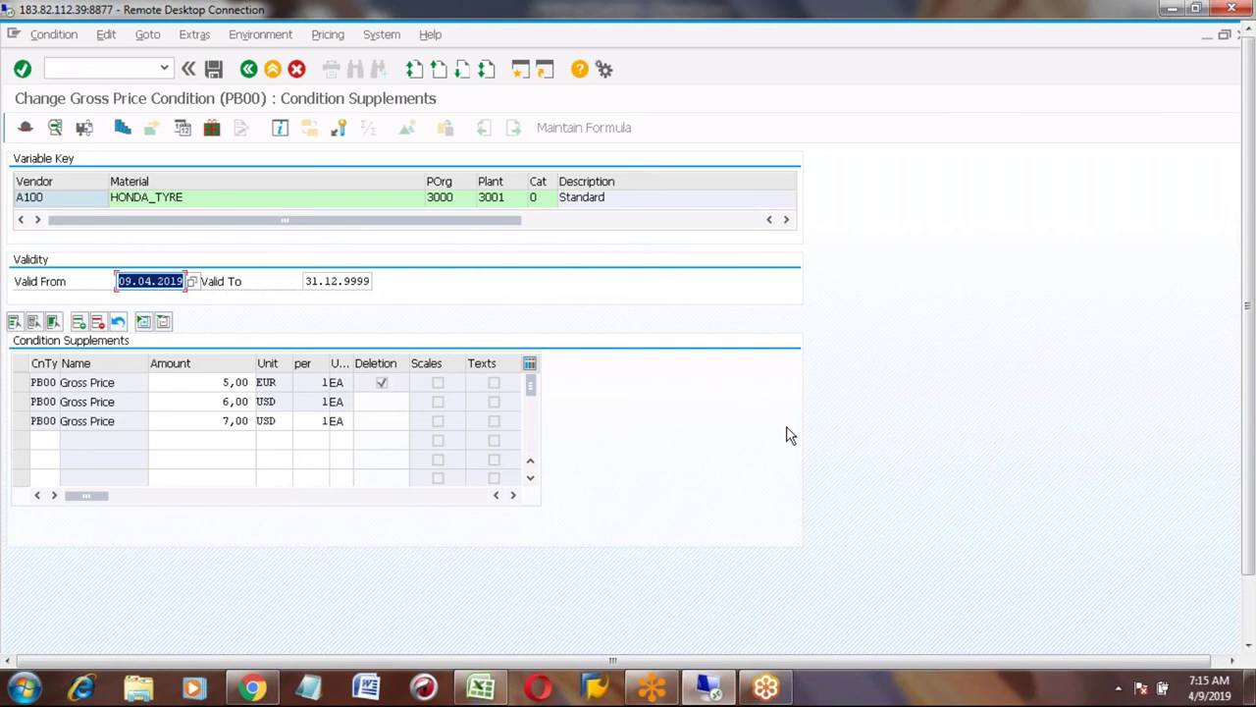
Leave and reopen the info record's gross price conditions, and select the third PB00 line with amount 7,00.
{"action": "left_click", "coordinate": [273, 70]}
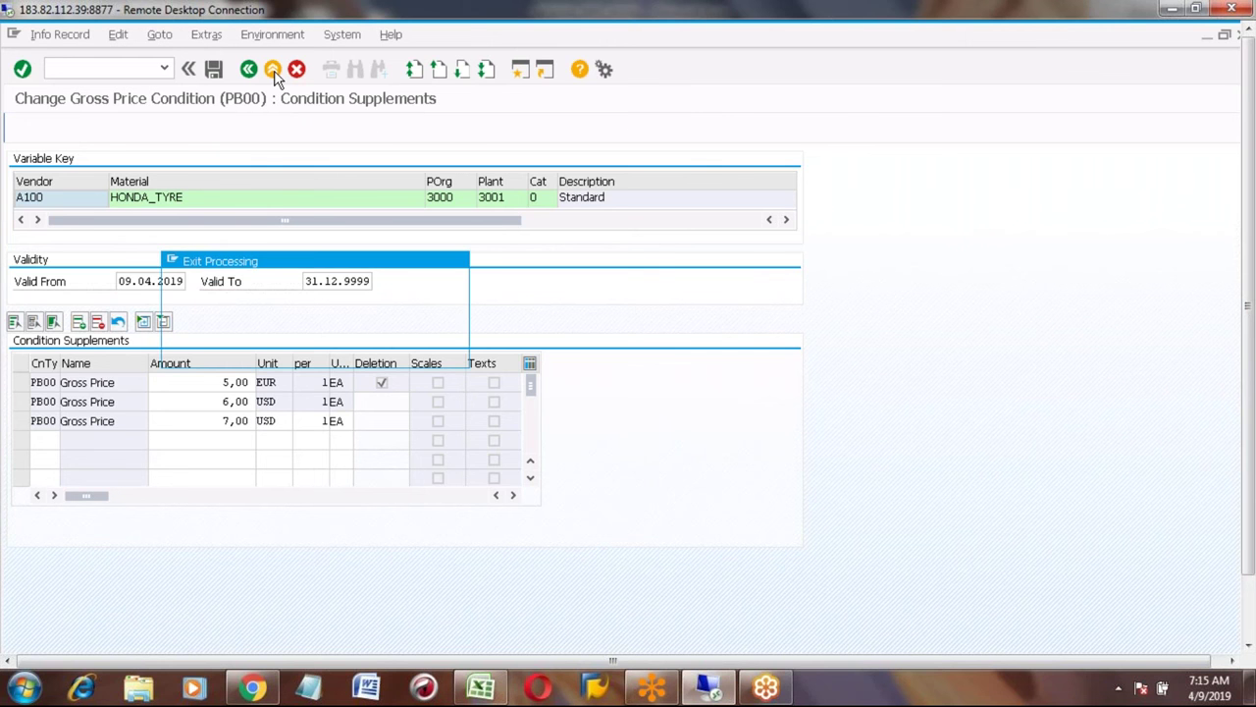
{"action": "left_click", "coordinate": [412, 343]}
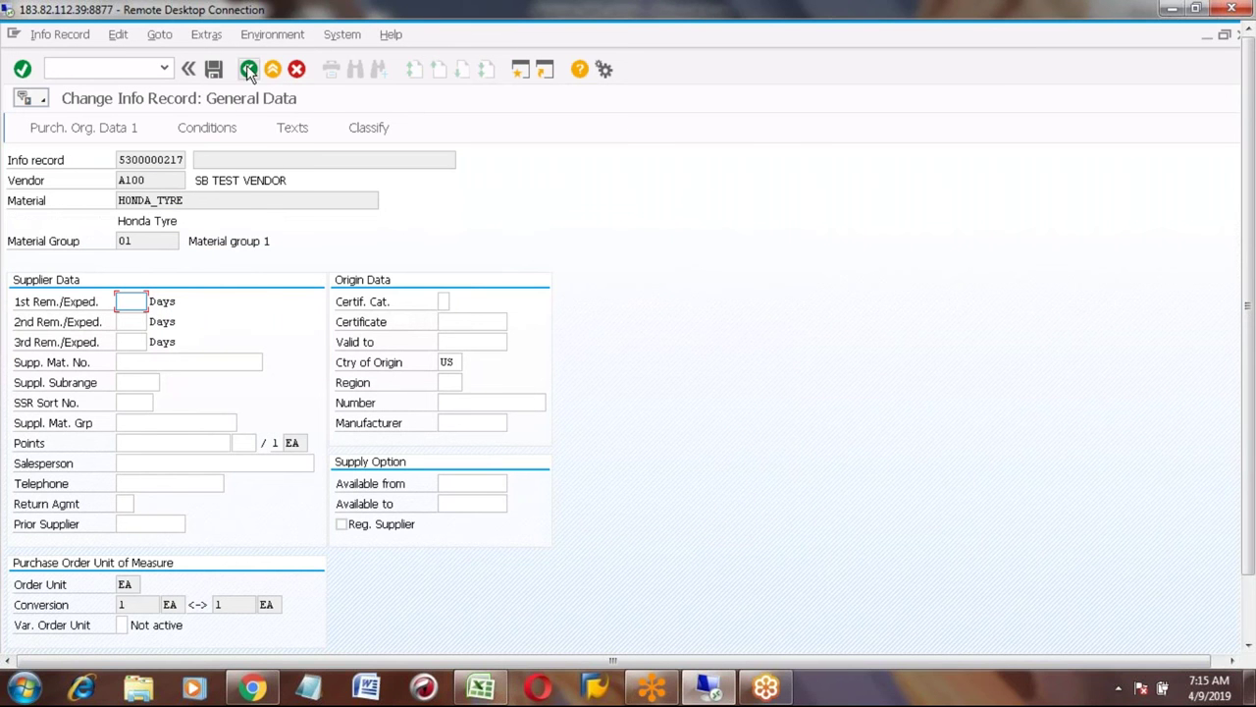
{"action": "left_click", "coordinate": [200, 121]}
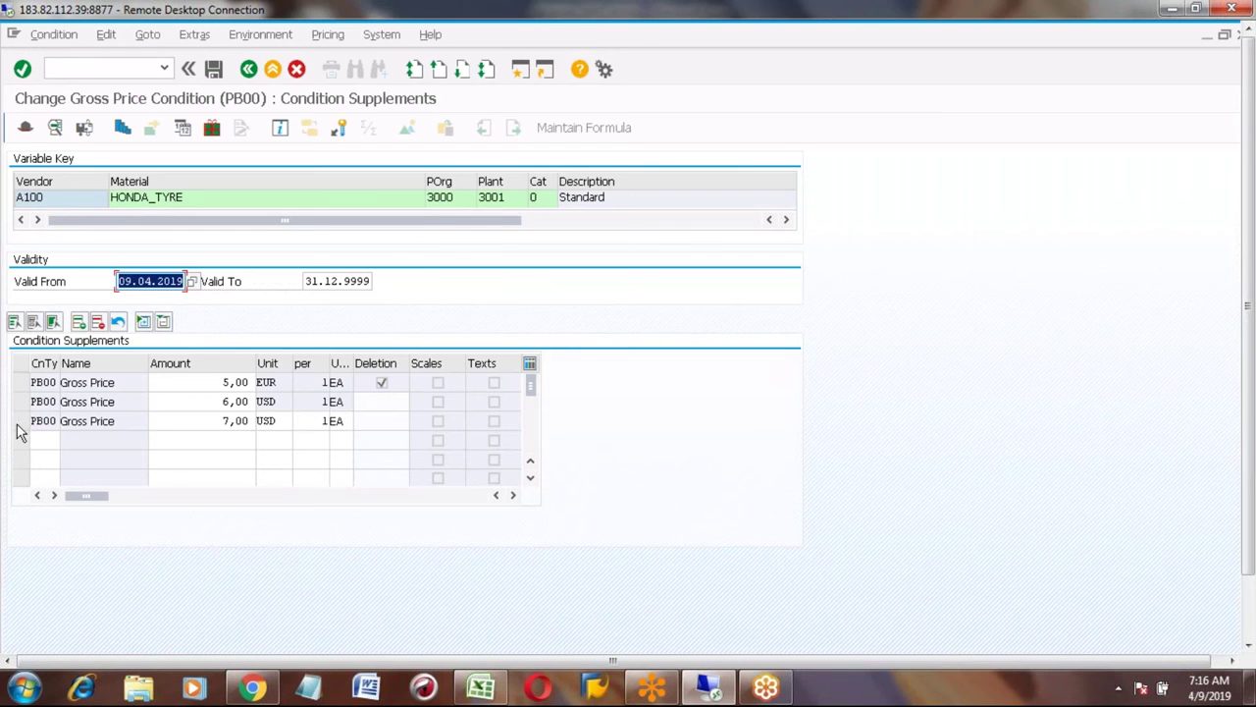
{"action": "left_click", "coordinate": [20, 421]}
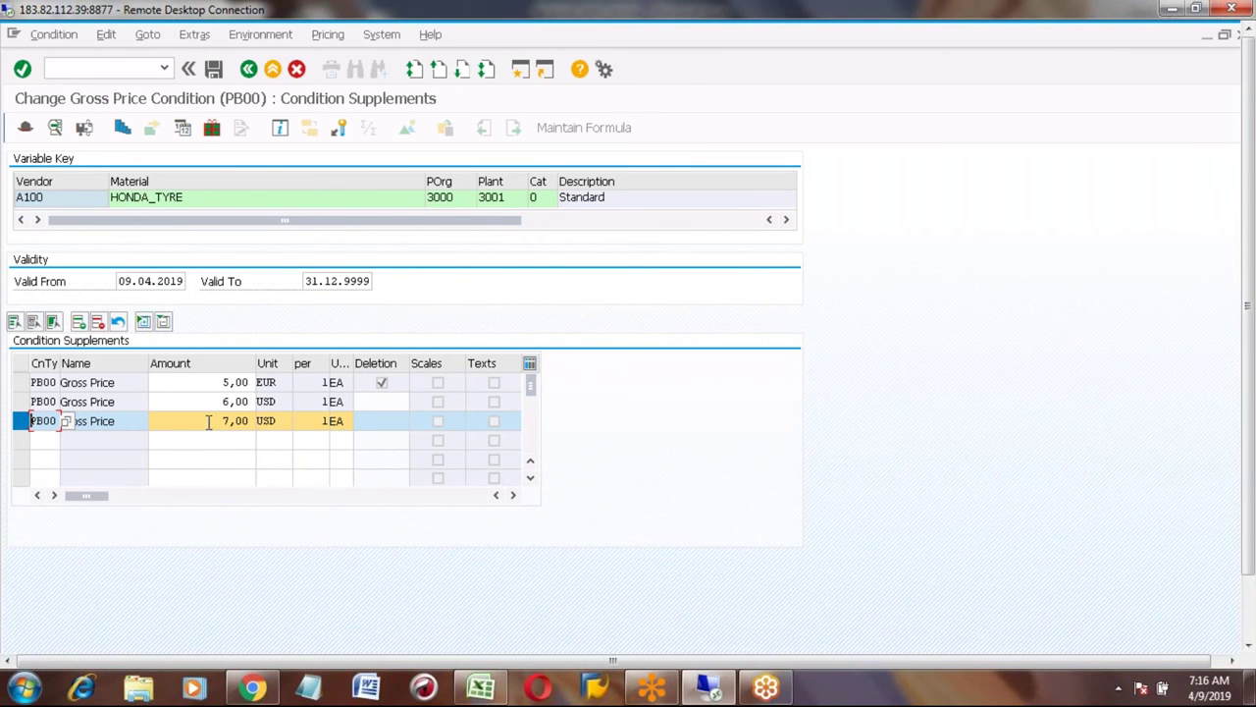
Exit the HONDA_TYRE info record without saving and return to SAP Easy Access.
{"action": "left_click", "coordinate": [247, 69]}
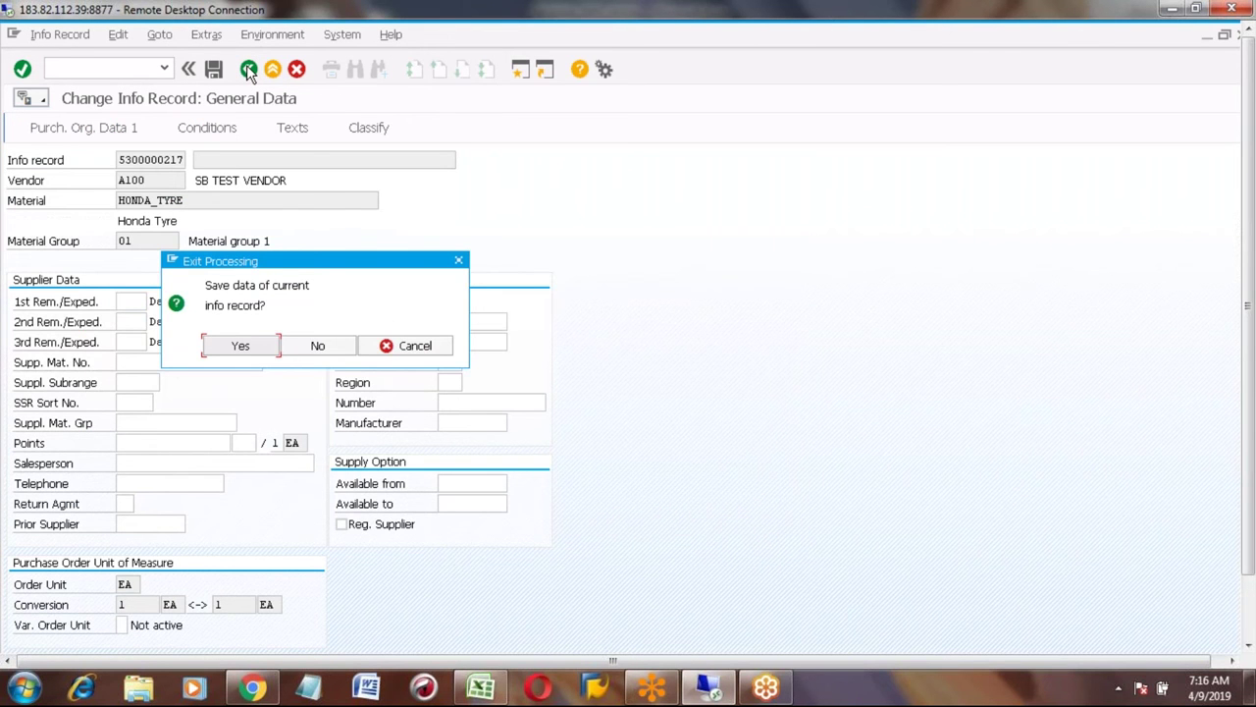
{"action": "left_click", "coordinate": [317, 345]}
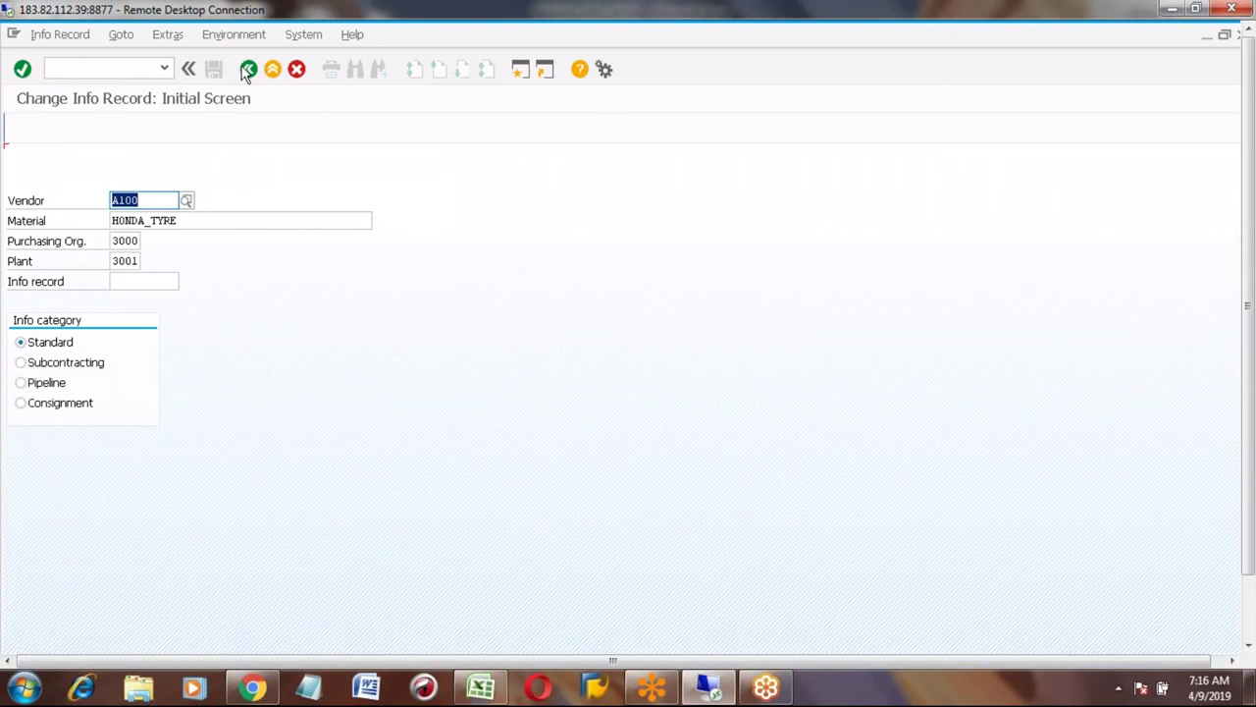
{"action": "left_click", "coordinate": [247, 69]}
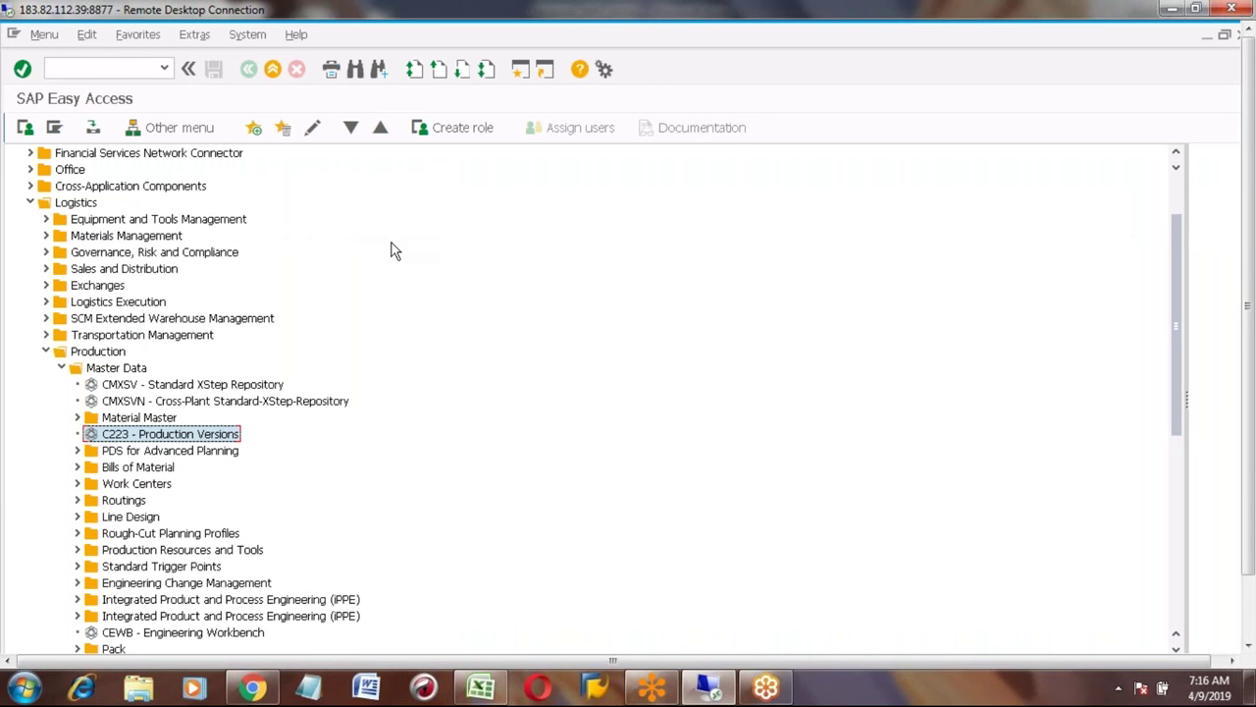
Open material TOYOTA_00 for change with transaction MM02, using the preselected views, plant 3001 and storage location 0001.
{"action": "left_click", "coordinate": [138, 67]}
{"action": "type", "text": "MM02"}
{"action": "key", "text": "Return"}
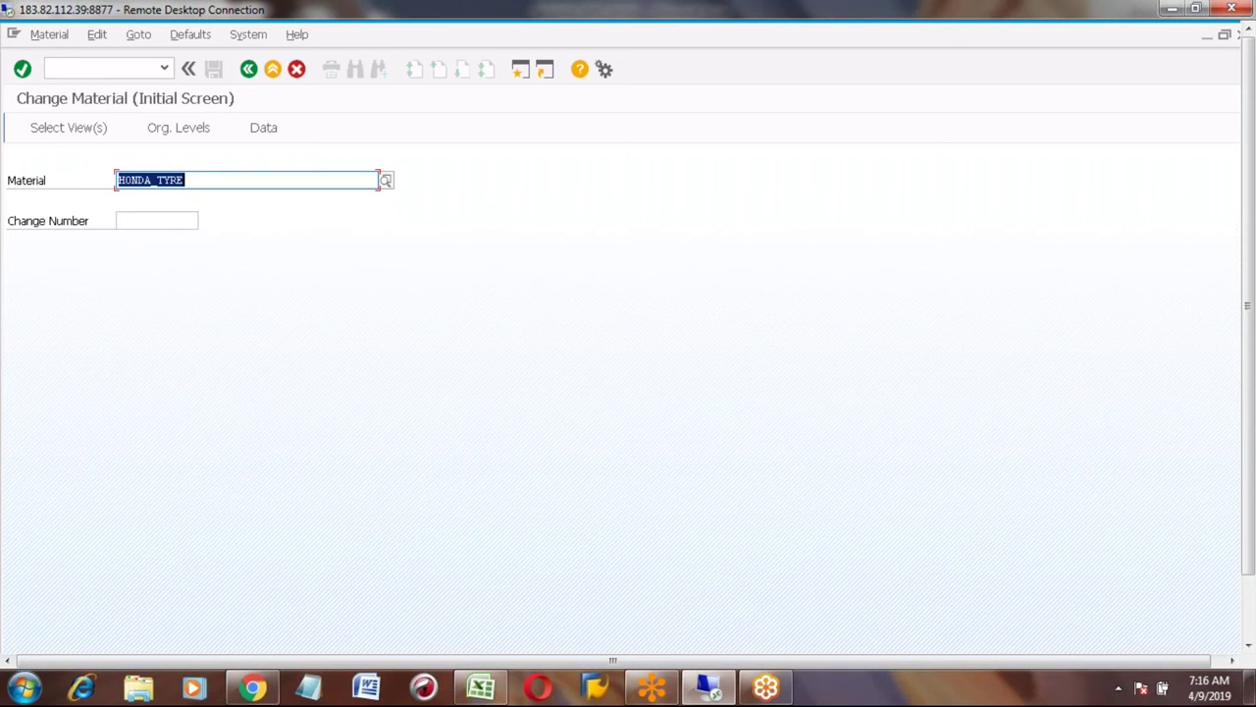
{"action": "type", "text": "toyo"}
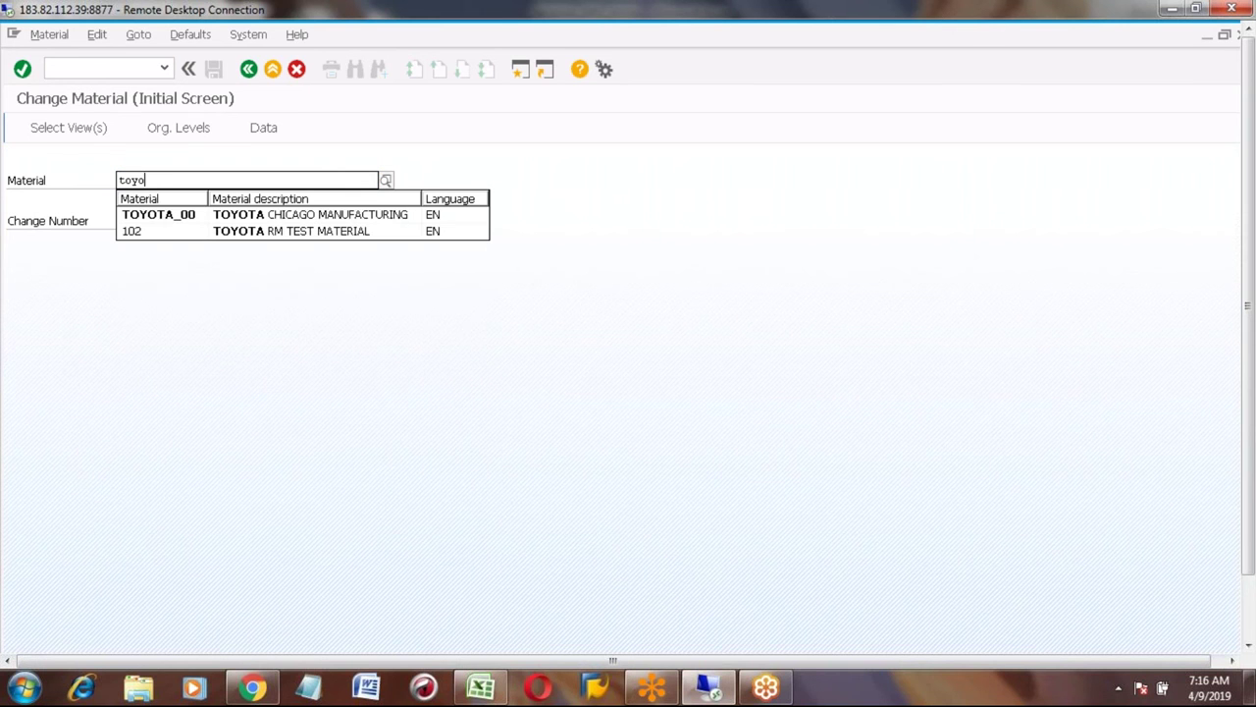
{"action": "key", "text": "Down"}
{"action": "key", "text": "Return"}
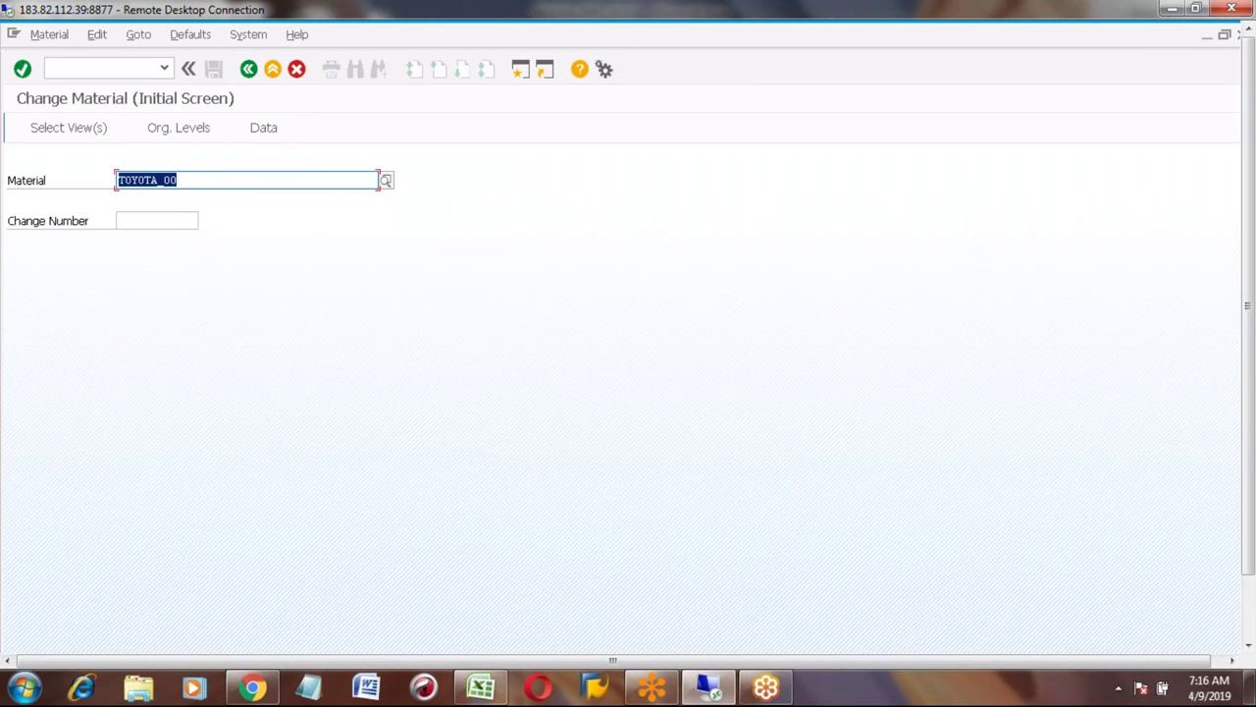
{"action": "key", "text": "Return"}
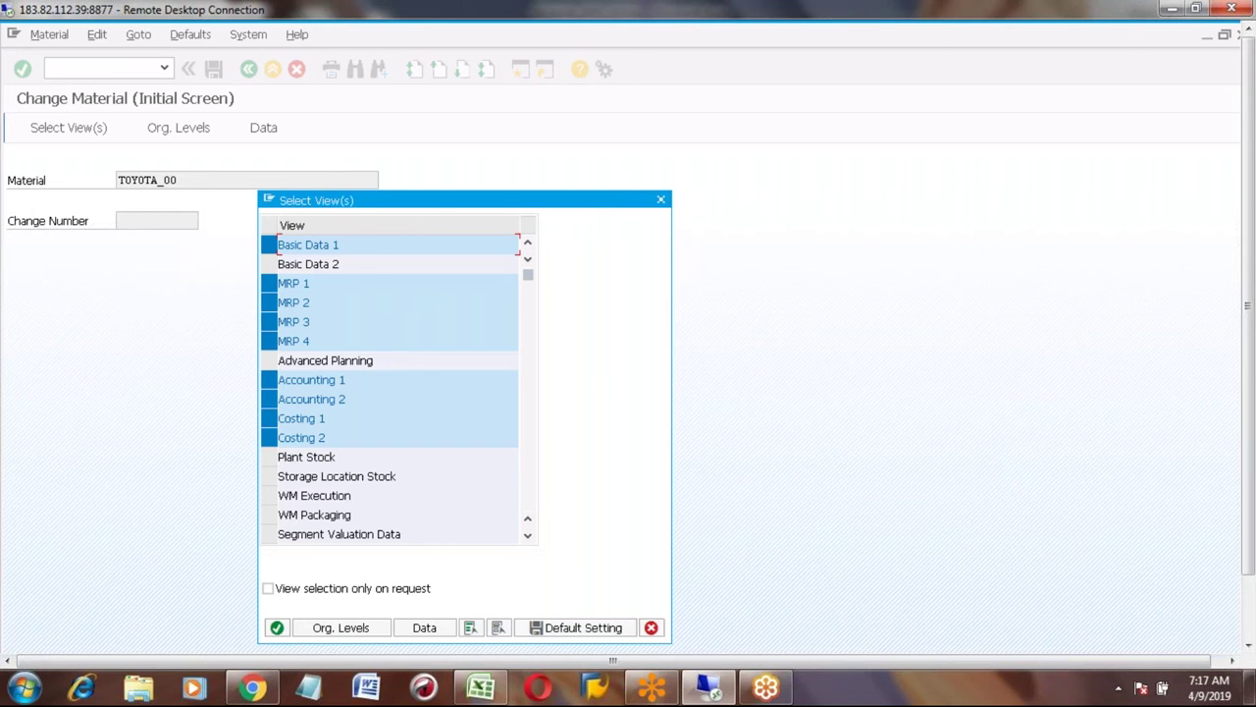
{"action": "key", "text": "Return"}
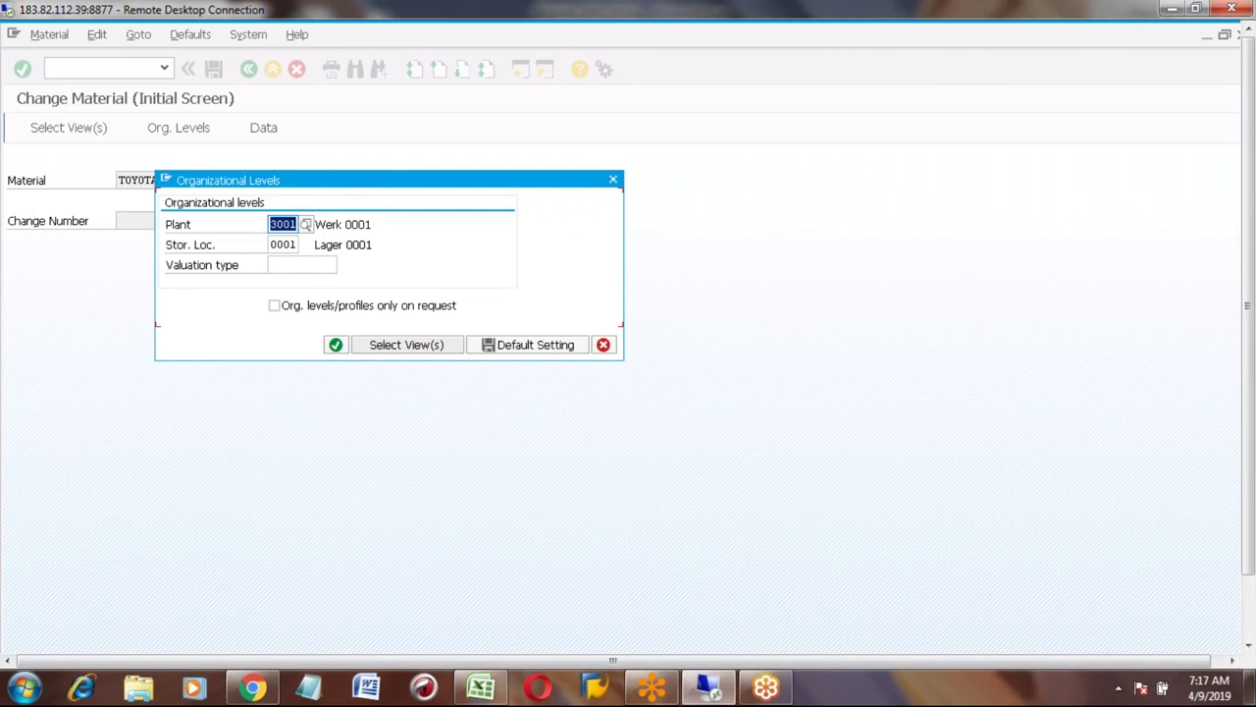
{"action": "key", "text": "Return"}
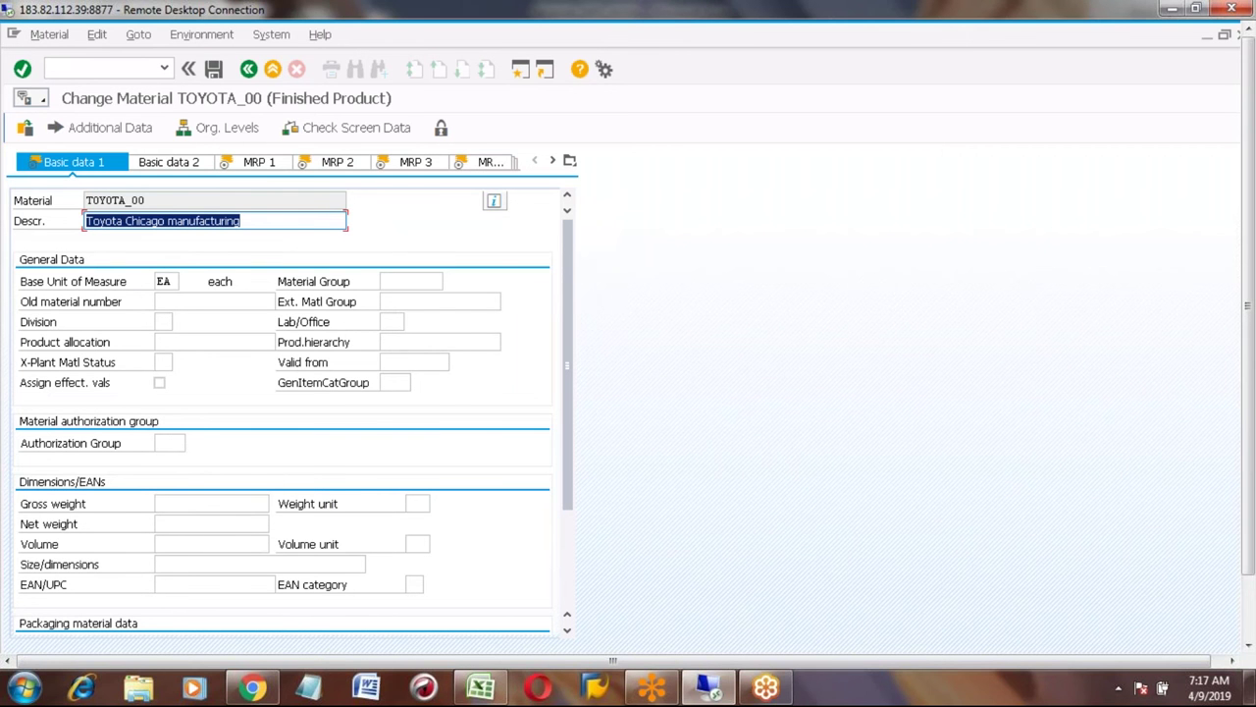
Set the MRP type to PD (Forecast Consumption, No Planning Time Fence) in the MRP 1 data of TOYOTA_00.
{"action": "left_click", "coordinate": [261, 167]}
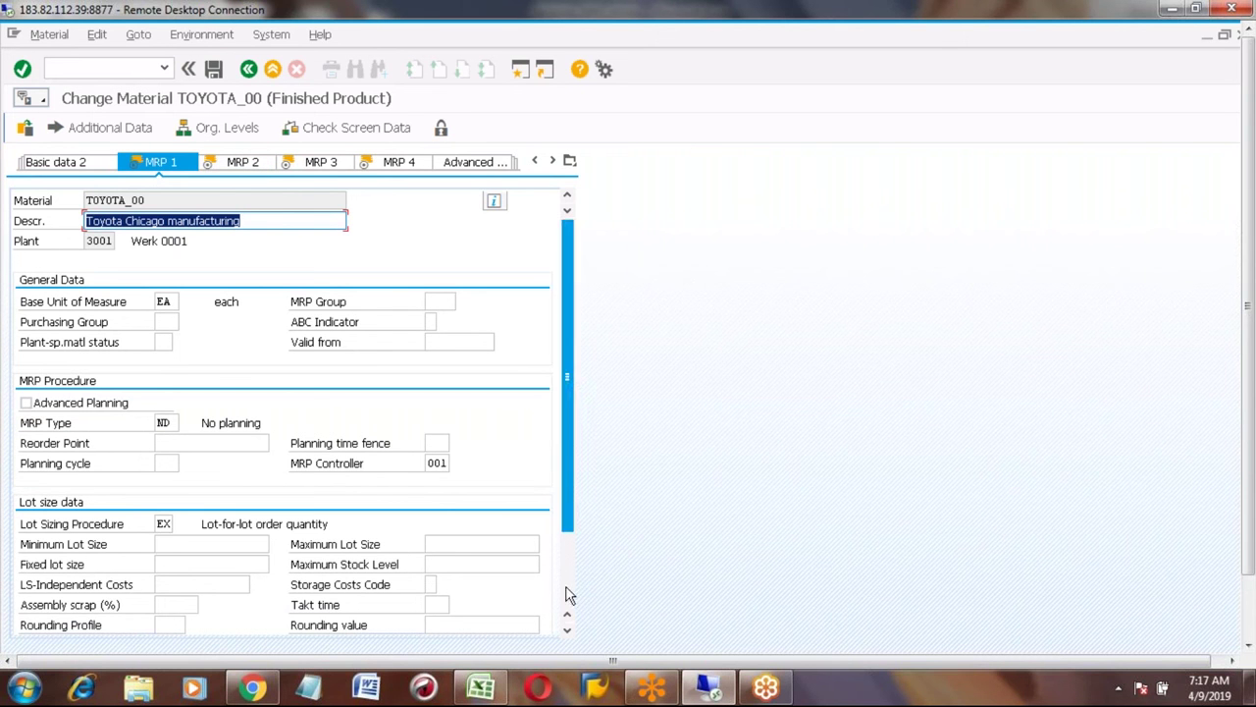
{"action": "left_click", "coordinate": [174, 422]}
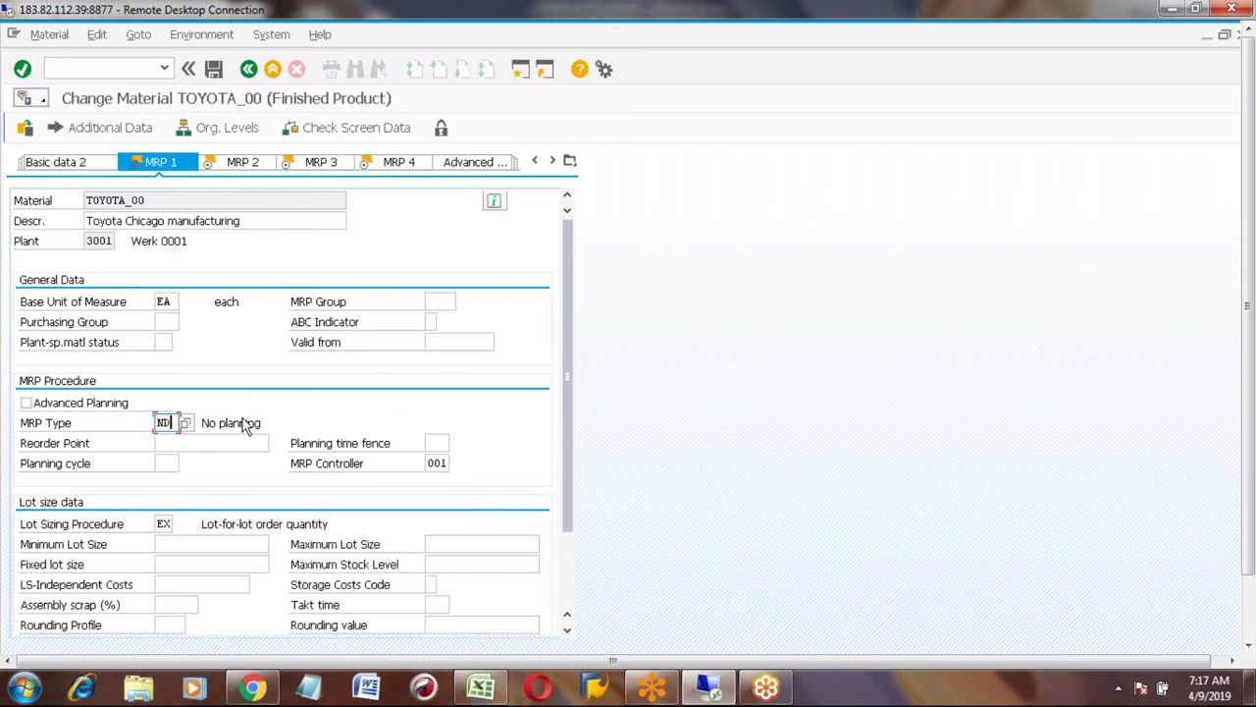
{"action": "left_click", "coordinate": [246, 422]}
{"action": "left_click", "coordinate": [174, 422]}
{"action": "key", "text": "Return"}
{"action": "key", "text": "F4"}
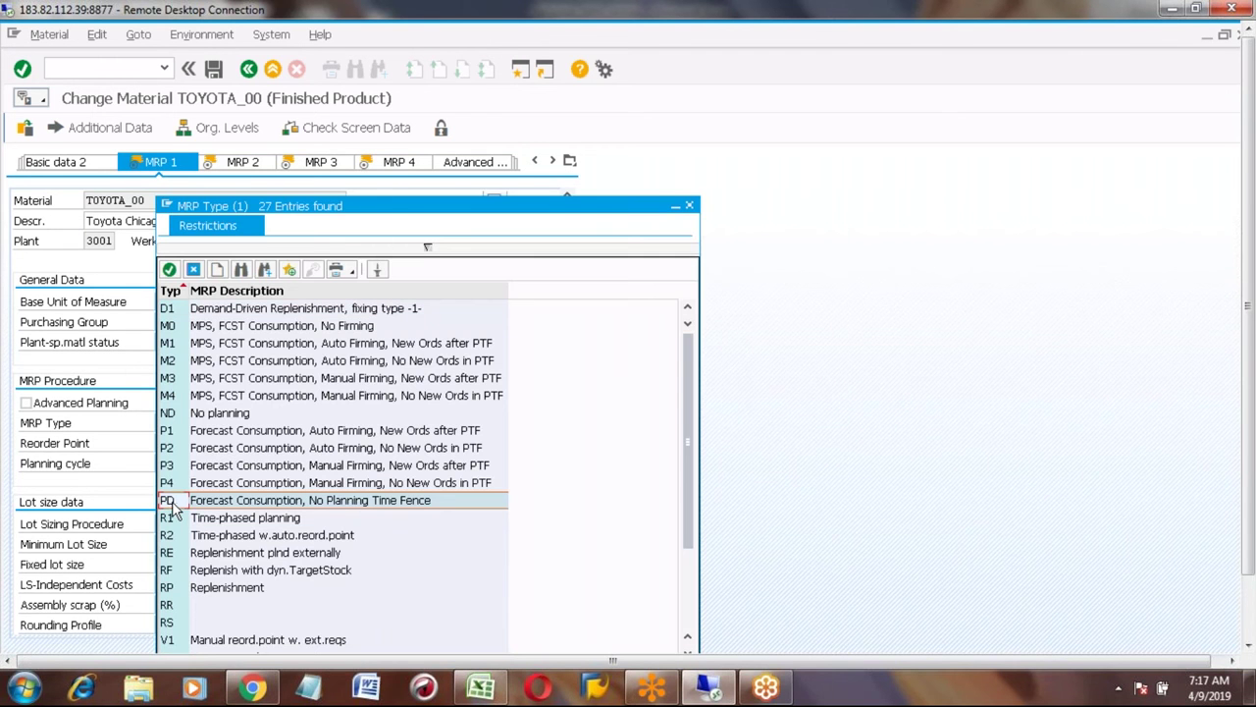
{"action": "double_click", "coordinate": [175, 500]}
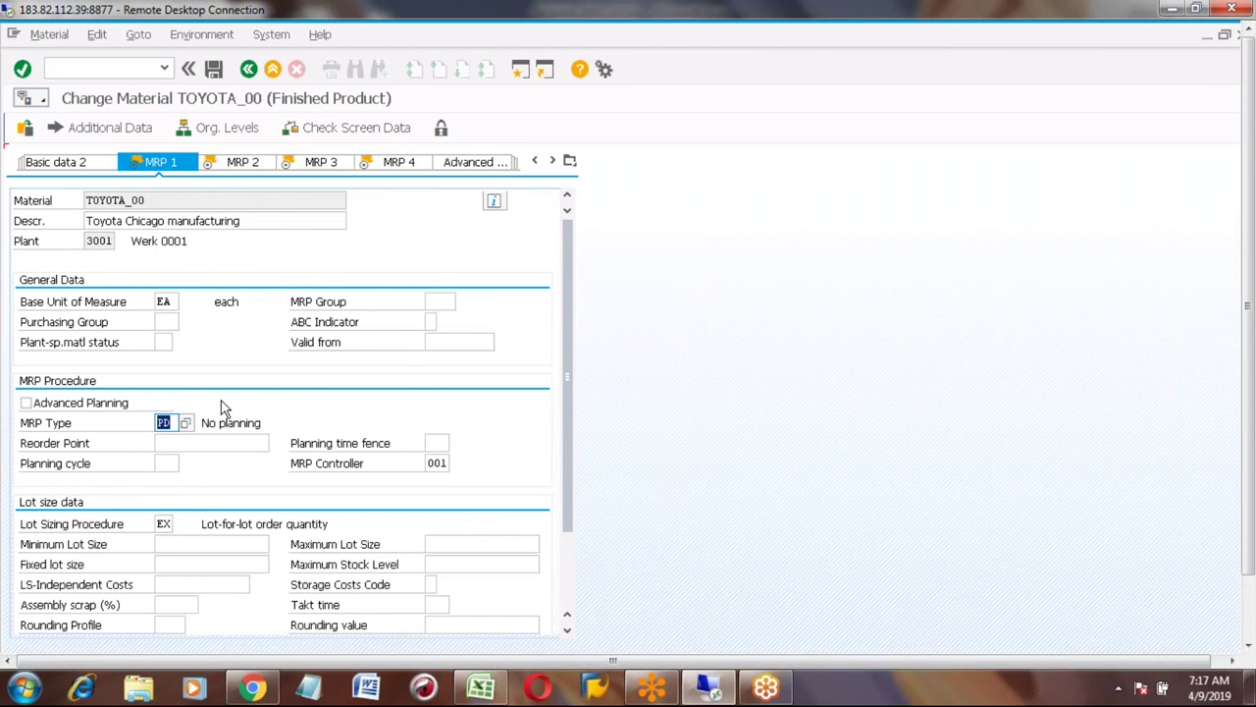
Go through the MRP 2, MRP 3 and MRP 4 data and open the Accounting 1 view.
{"action": "left_click", "coordinate": [243, 166]}
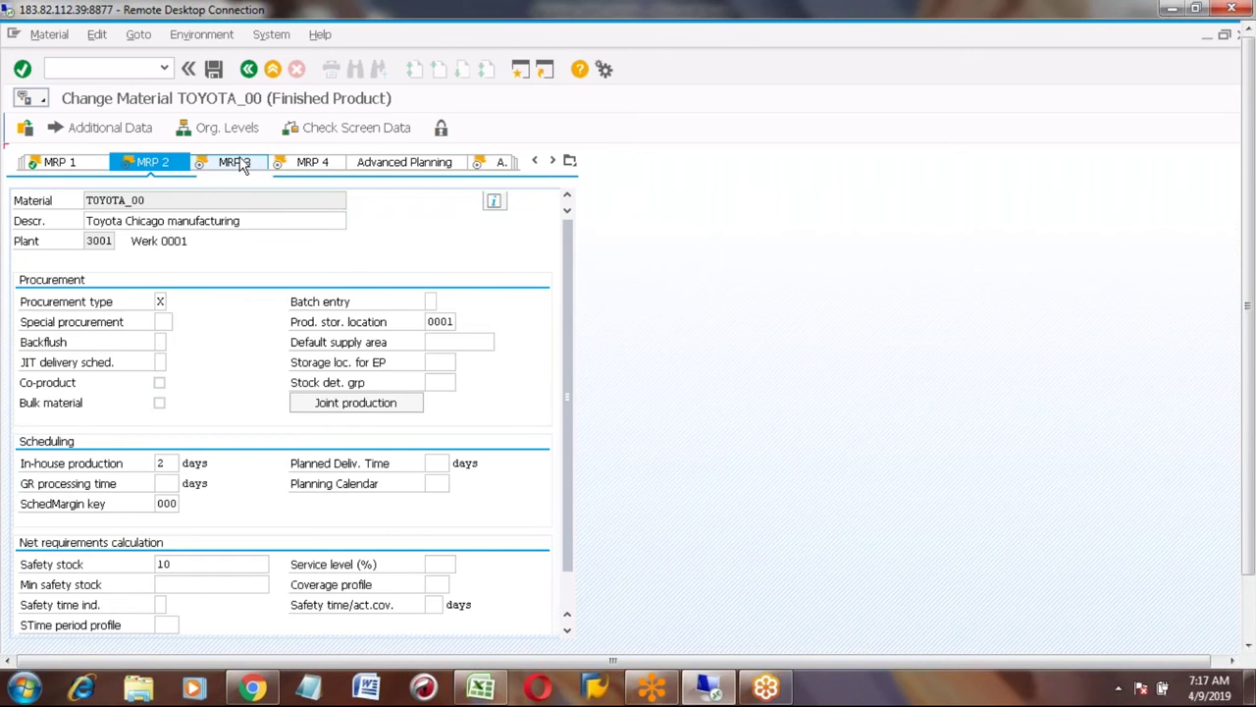
{"action": "left_click", "coordinate": [244, 167]}
{"action": "left_click", "coordinate": [244, 167]}
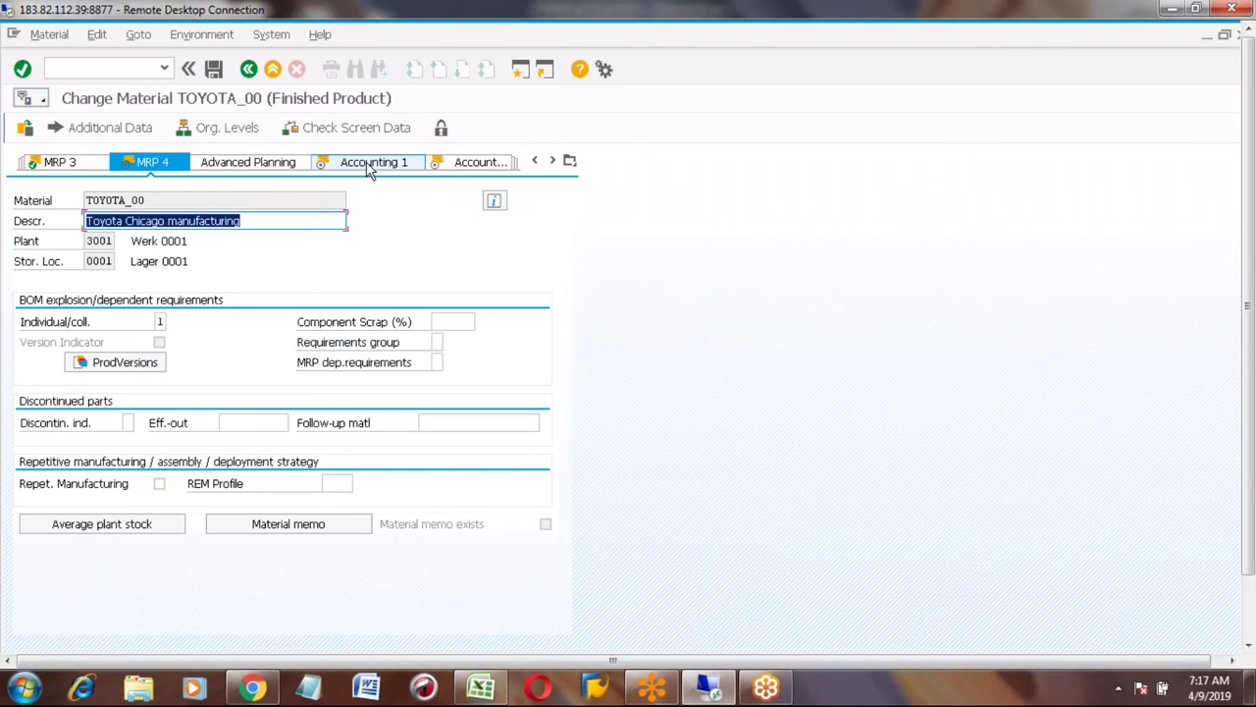
{"action": "left_click", "coordinate": [370, 167]}
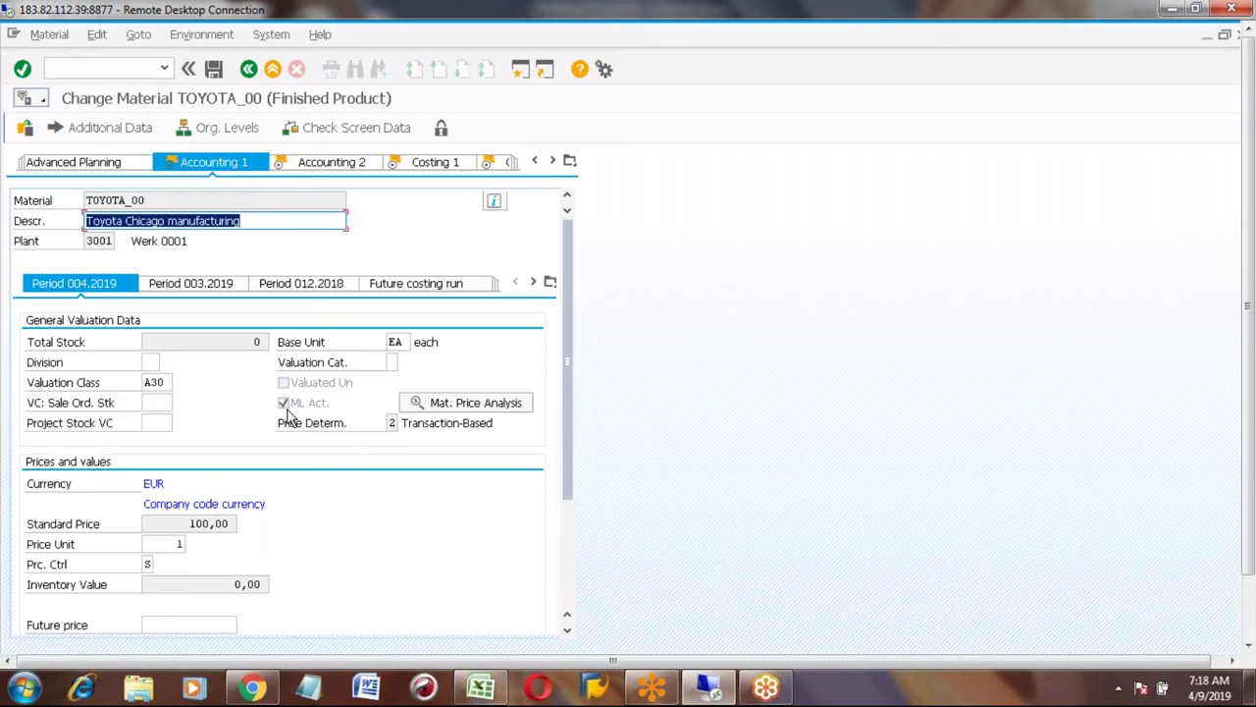
Read the field help for the ML Act. indicator in the general valuation data and close it.
{"action": "left_click", "coordinate": [284, 410]}
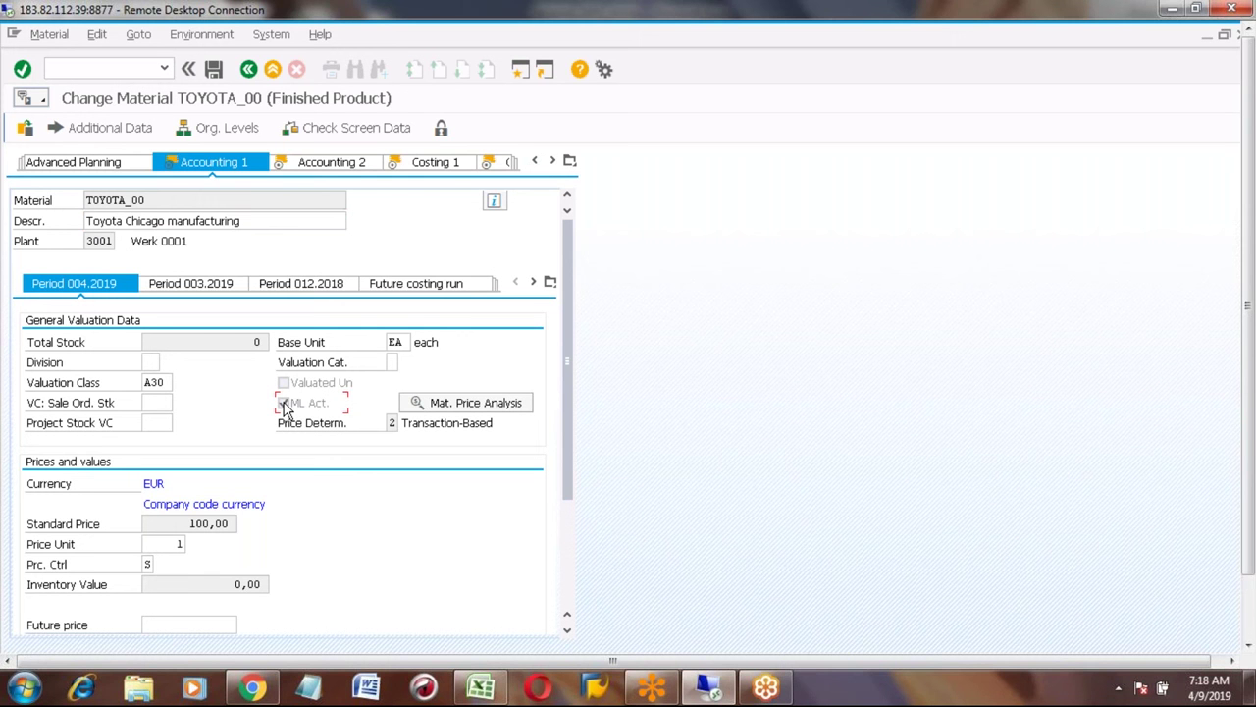
{"action": "key", "text": "Return"}
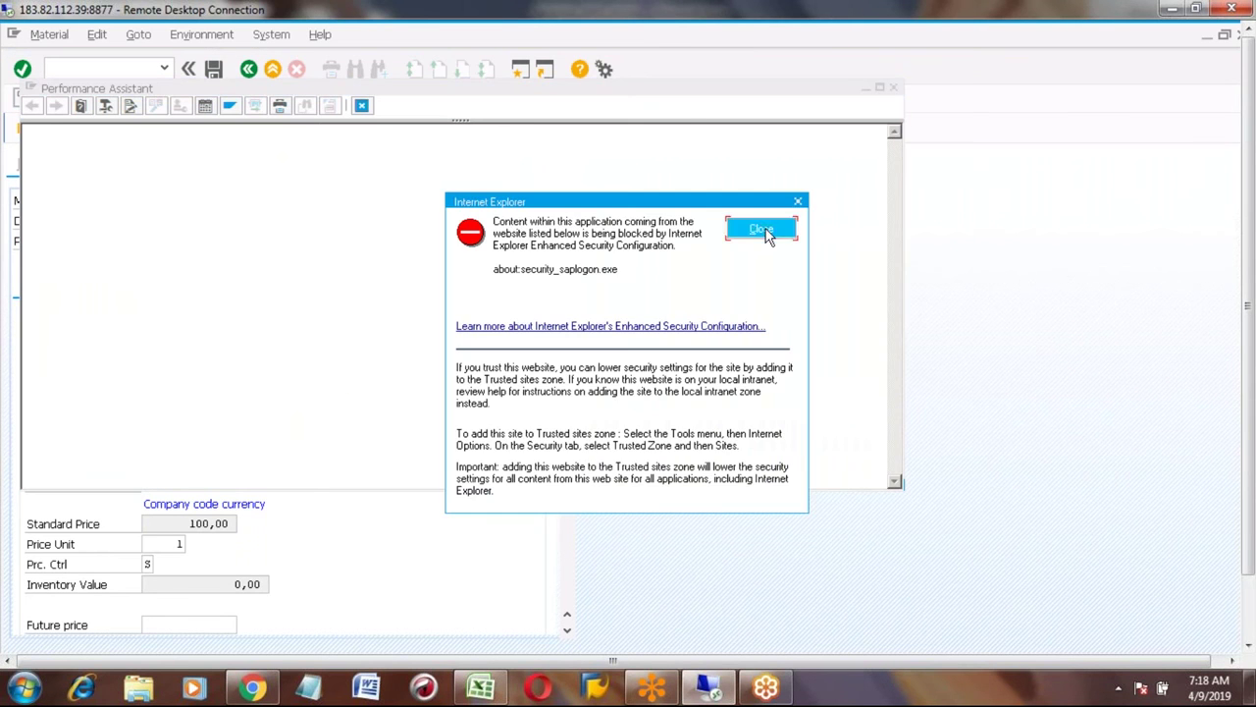
{"action": "left_click", "coordinate": [761, 229]}
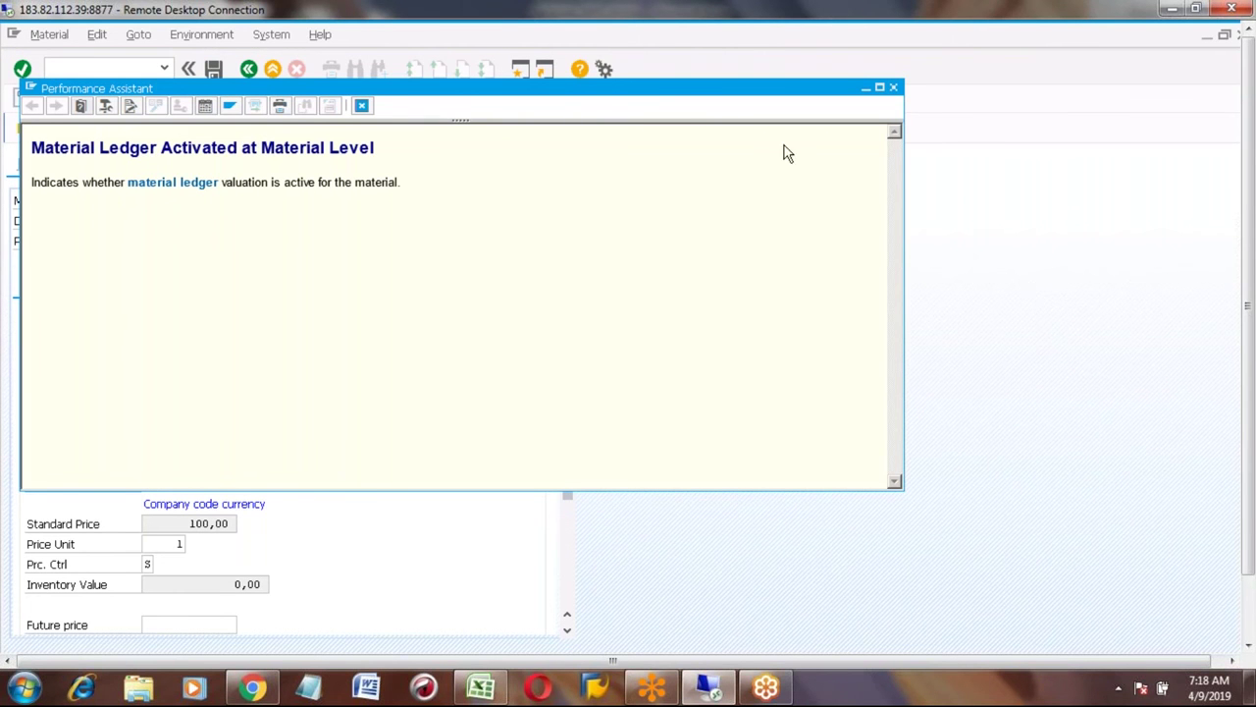
{"action": "left_click", "coordinate": [894, 88]}
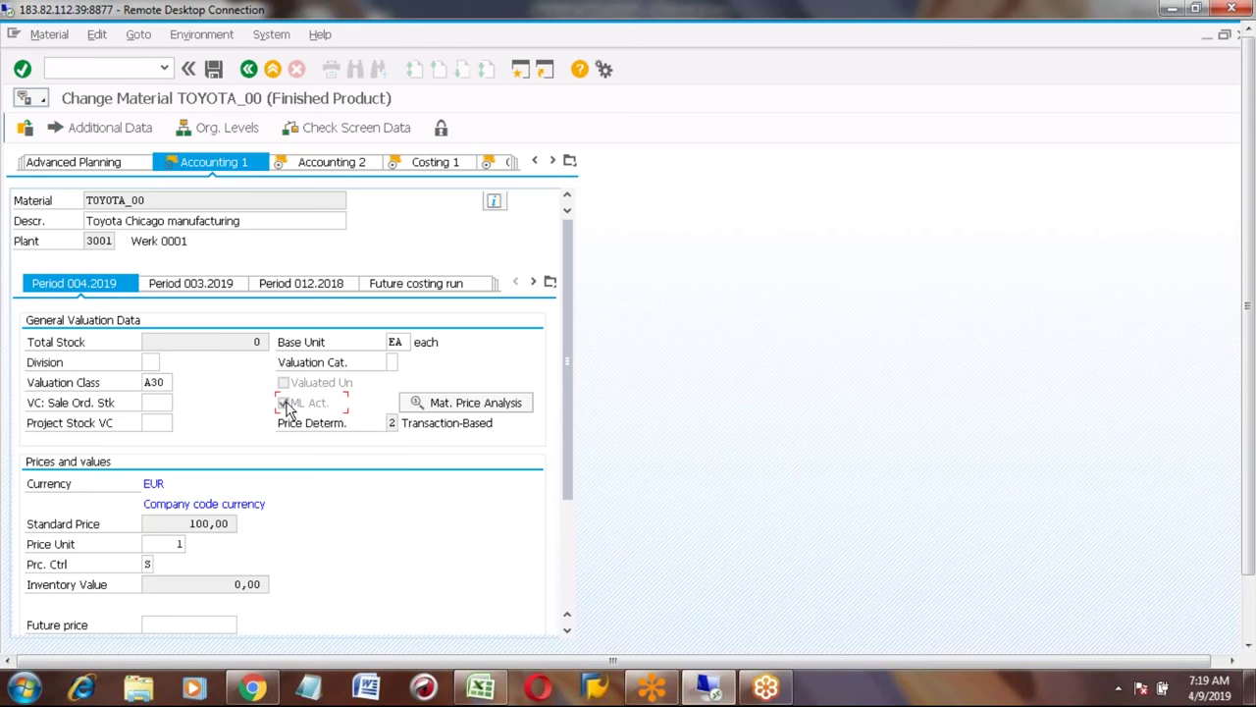
Compare the valuation data across periods 012.2018 and 003.2019, and return to period 004.2019.
{"action": "left_click", "coordinate": [277, 287]}
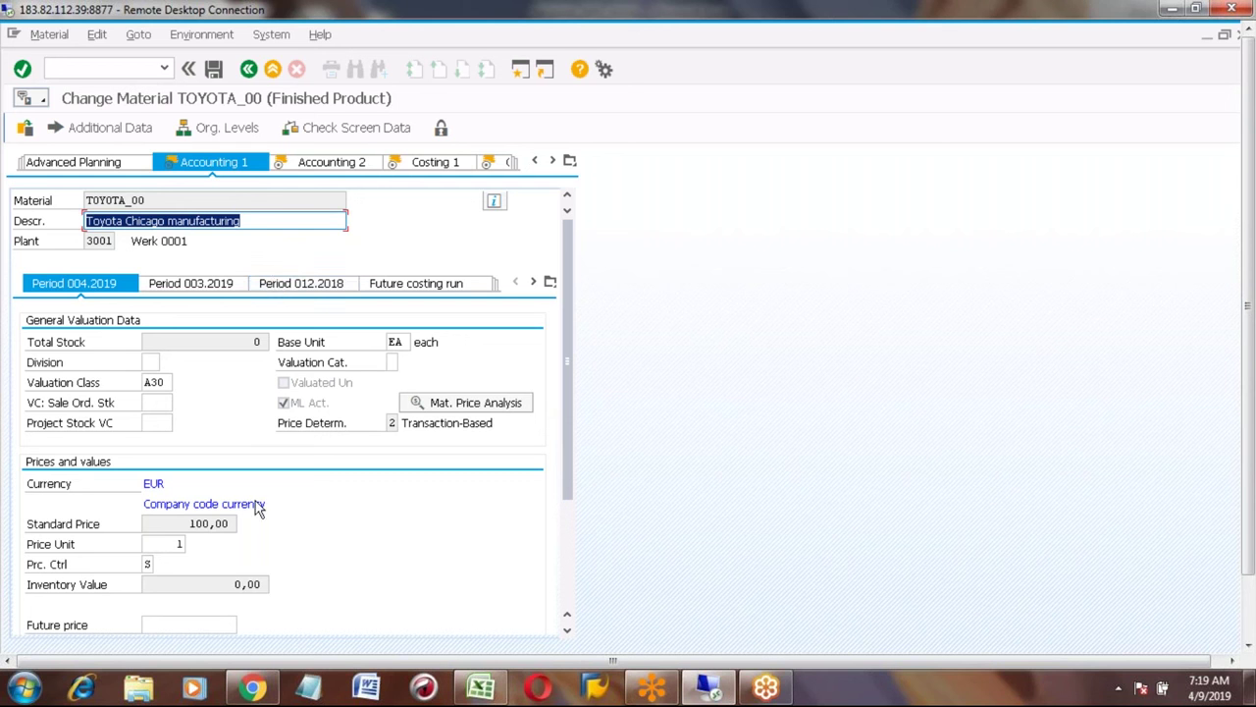
{"action": "left_click", "coordinate": [200, 285]}
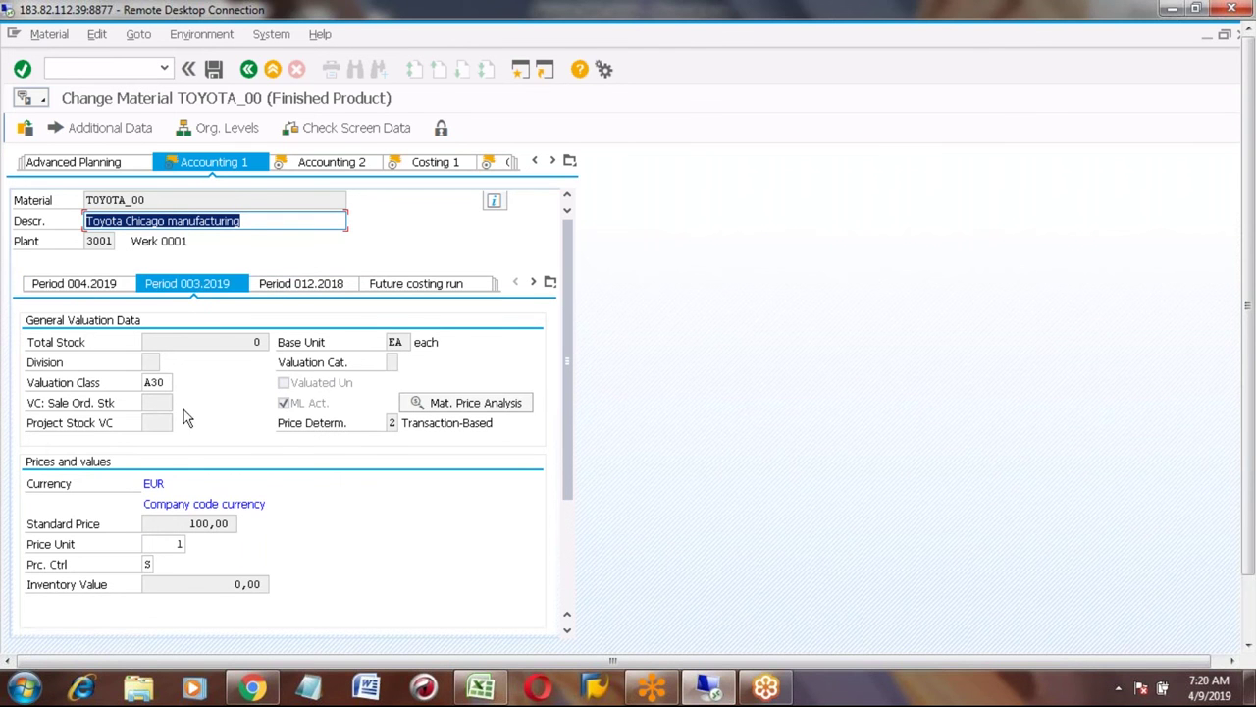
{"action": "left_click", "coordinate": [277, 290]}
{"action": "left_click", "coordinate": [90, 283]}
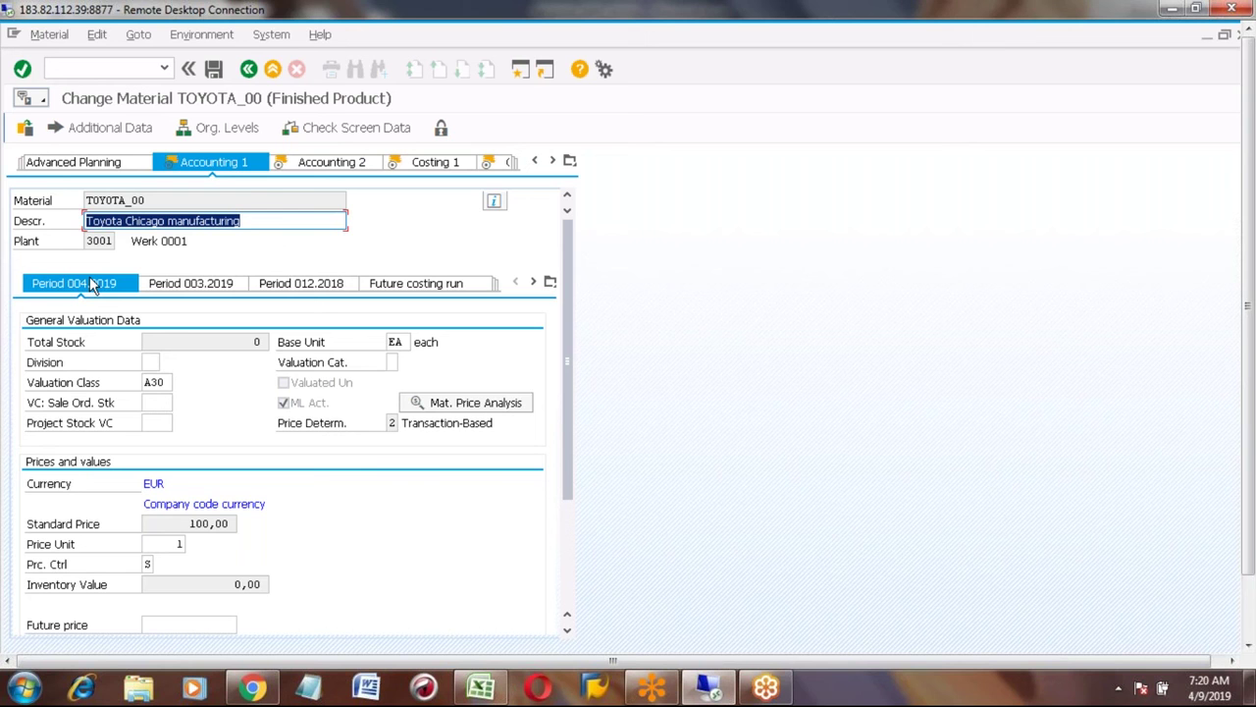
Highlight the company code currency and plant in the accounting data, and exit the material without saving.
{"action": "left_click", "coordinate": [176, 502]}
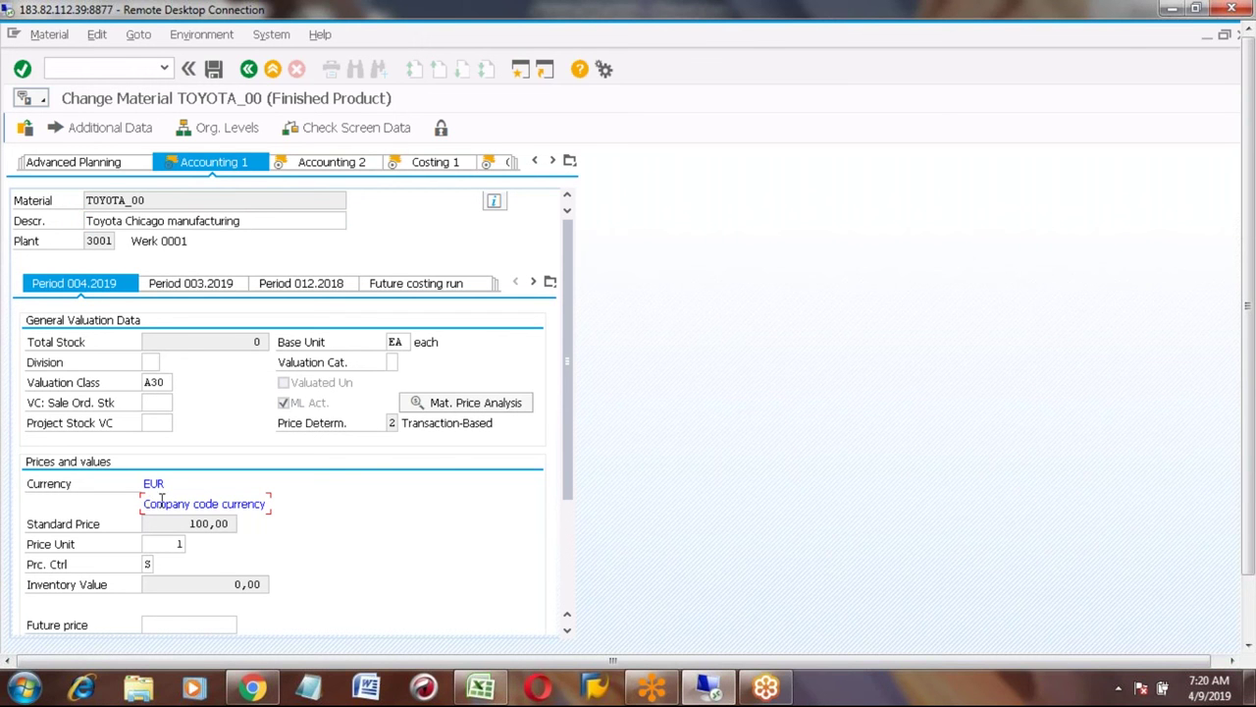
{"action": "left_click_drag", "start_coordinate": [162, 498], "coordinate": [267, 505]}
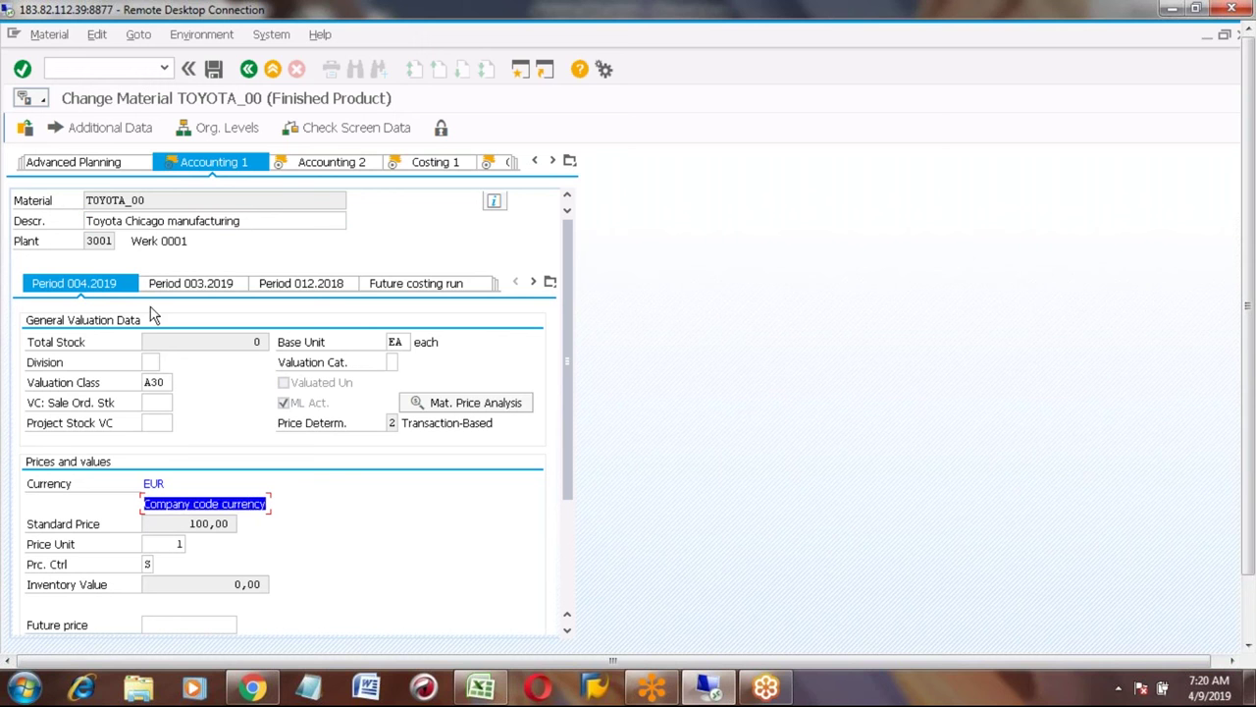
{"action": "left_click", "coordinate": [99, 242]}
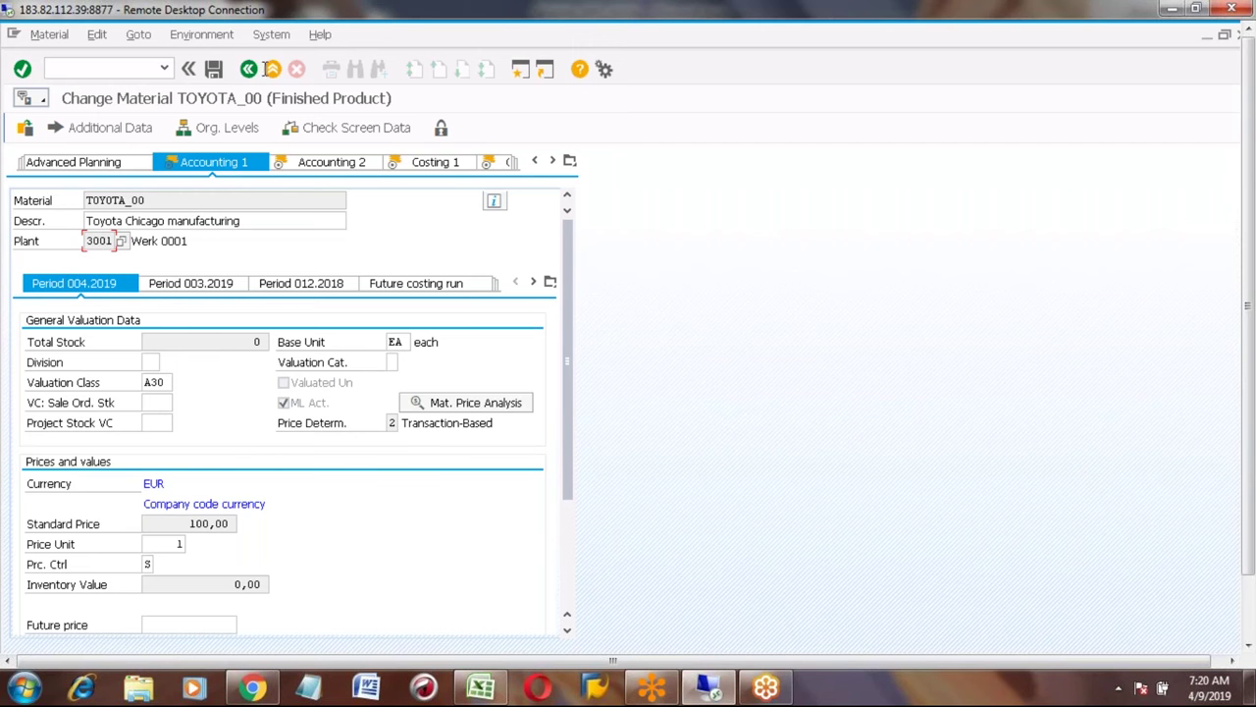
{"action": "left_click", "coordinate": [271, 69]}
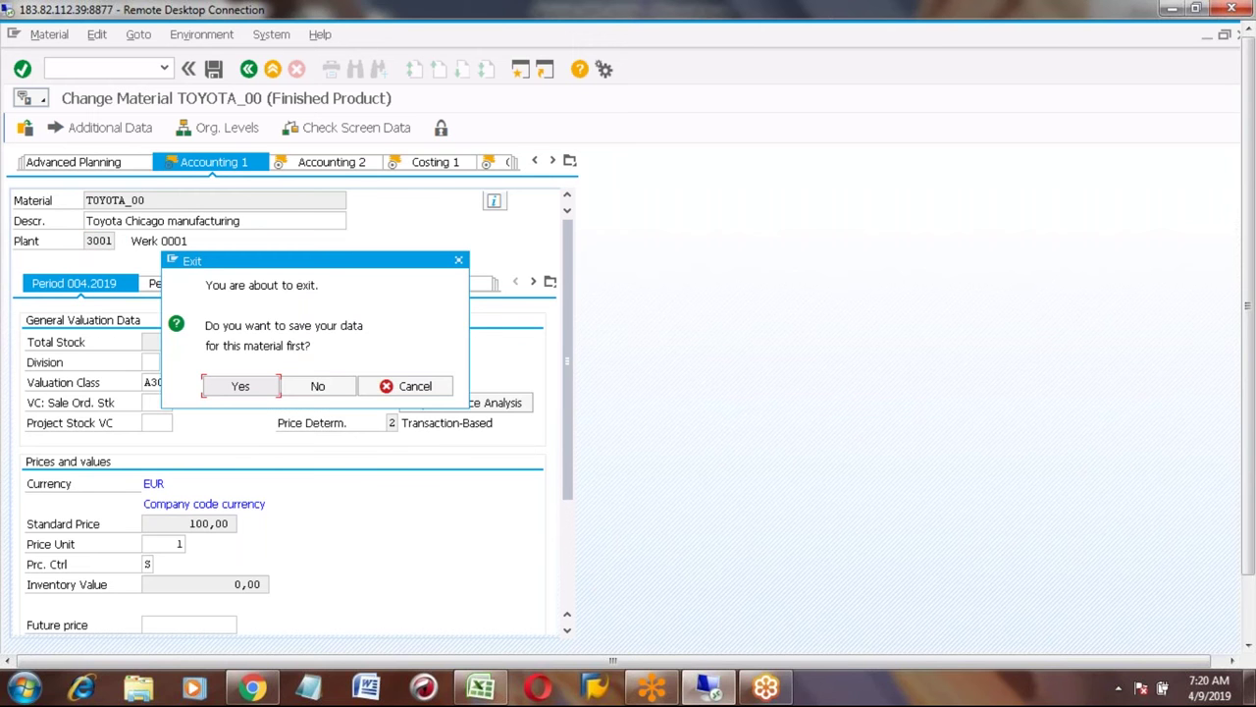
{"action": "left_click", "coordinate": [316, 386]}
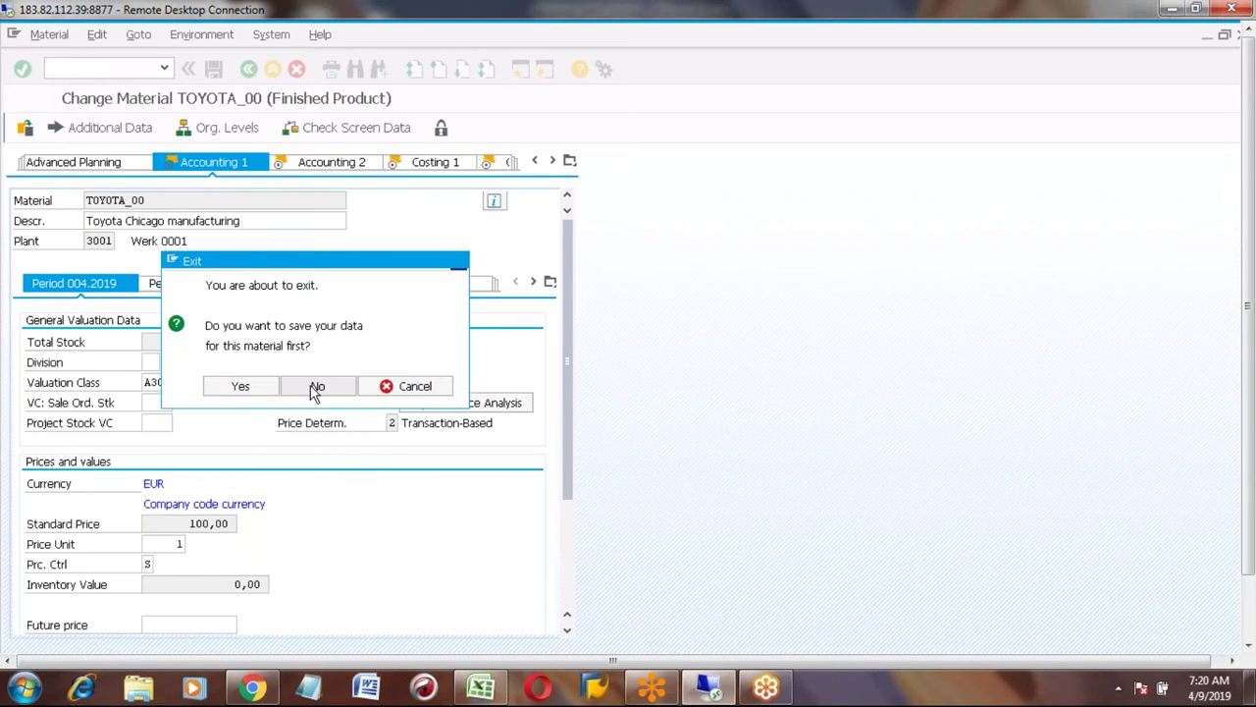
Open the SAP reference IMG through transaction SPRO and expand the Controlling and Financial Accounting definitions of the enterprise structure.
{"action": "left_click", "coordinate": [127, 72]}
{"action": "type", "text": "spro"}
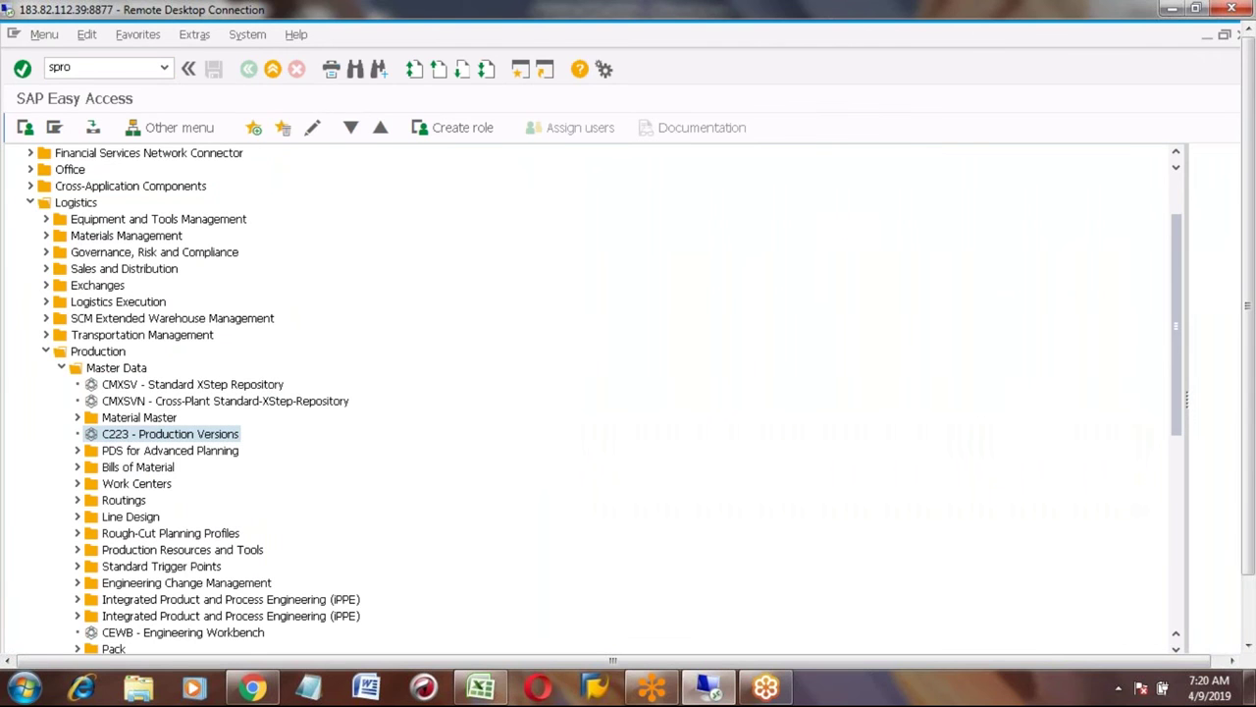
{"action": "key", "text": "Return"}
{"action": "left_click", "coordinate": [81, 127]}
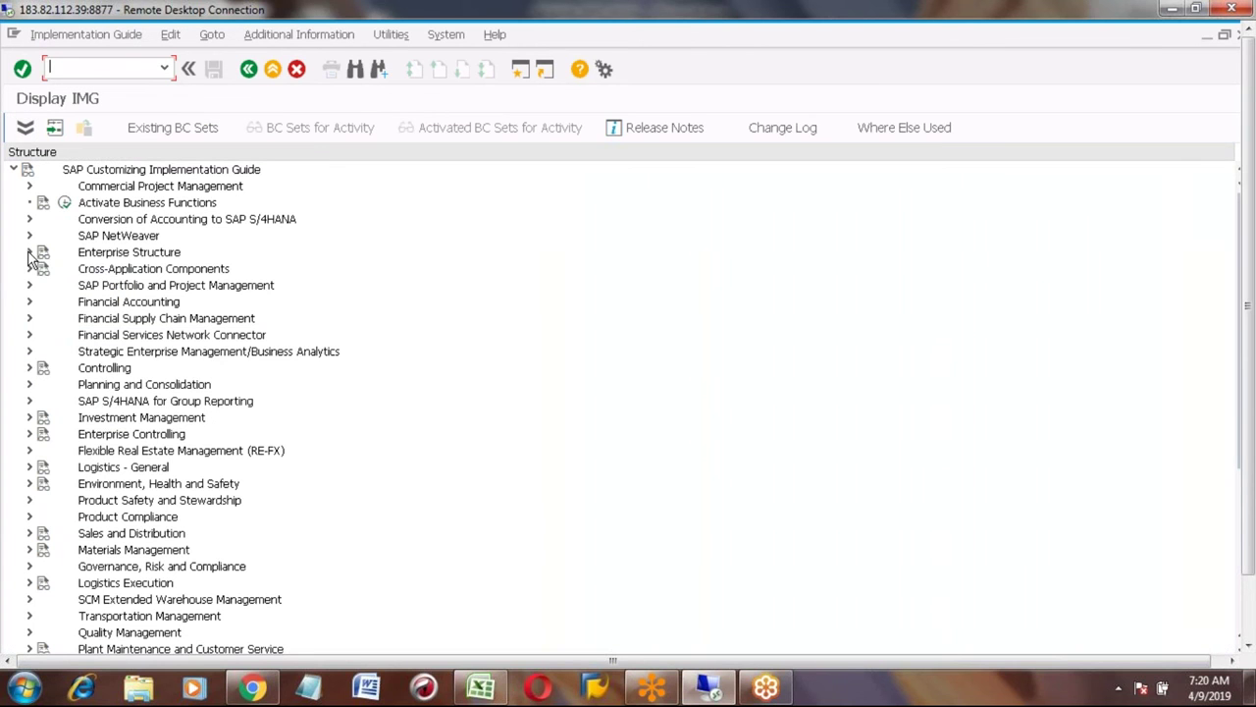
{"action": "left_click", "coordinate": [29, 253]}
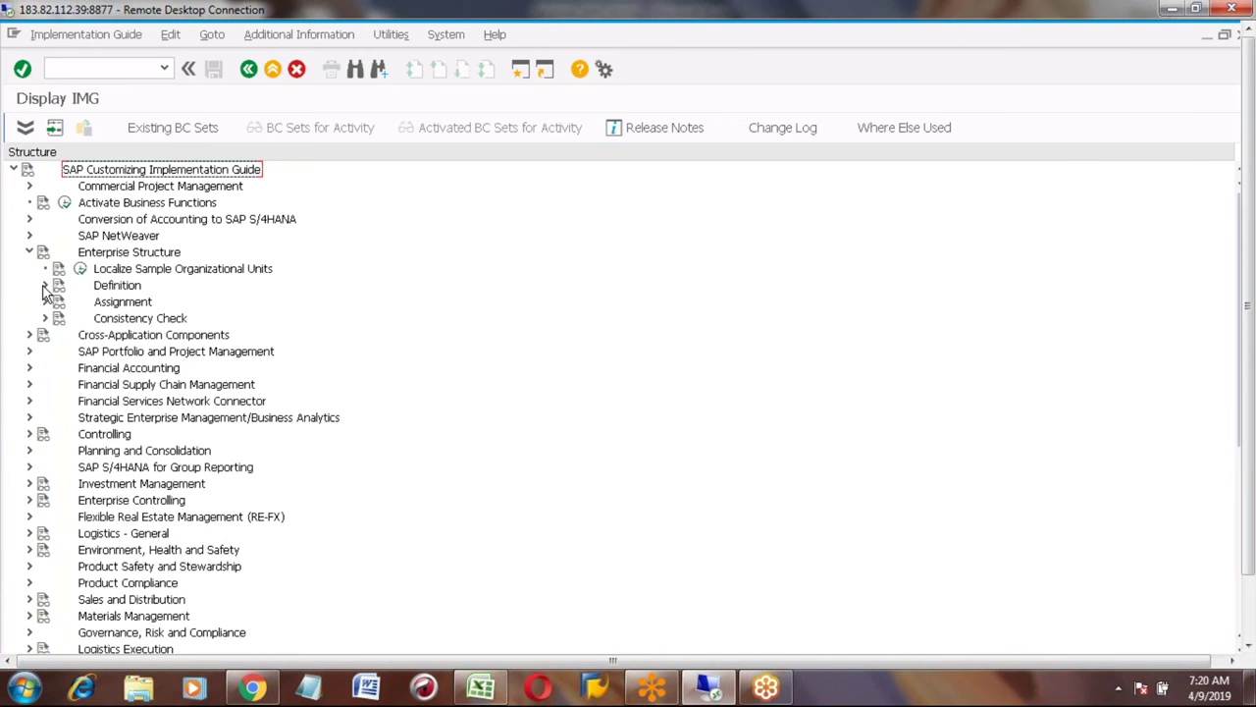
{"action": "left_click", "coordinate": [44, 285]}
{"action": "left_click", "coordinate": [60, 318]}
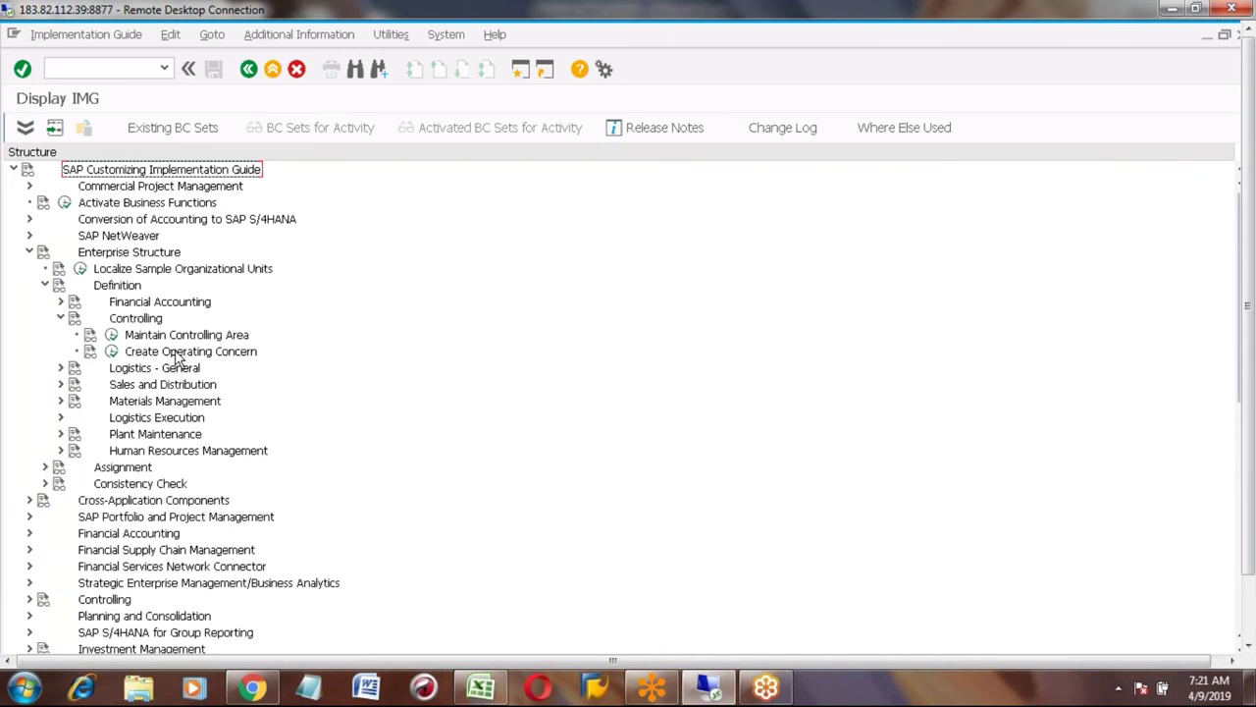
{"action": "left_click", "coordinate": [60, 302]}
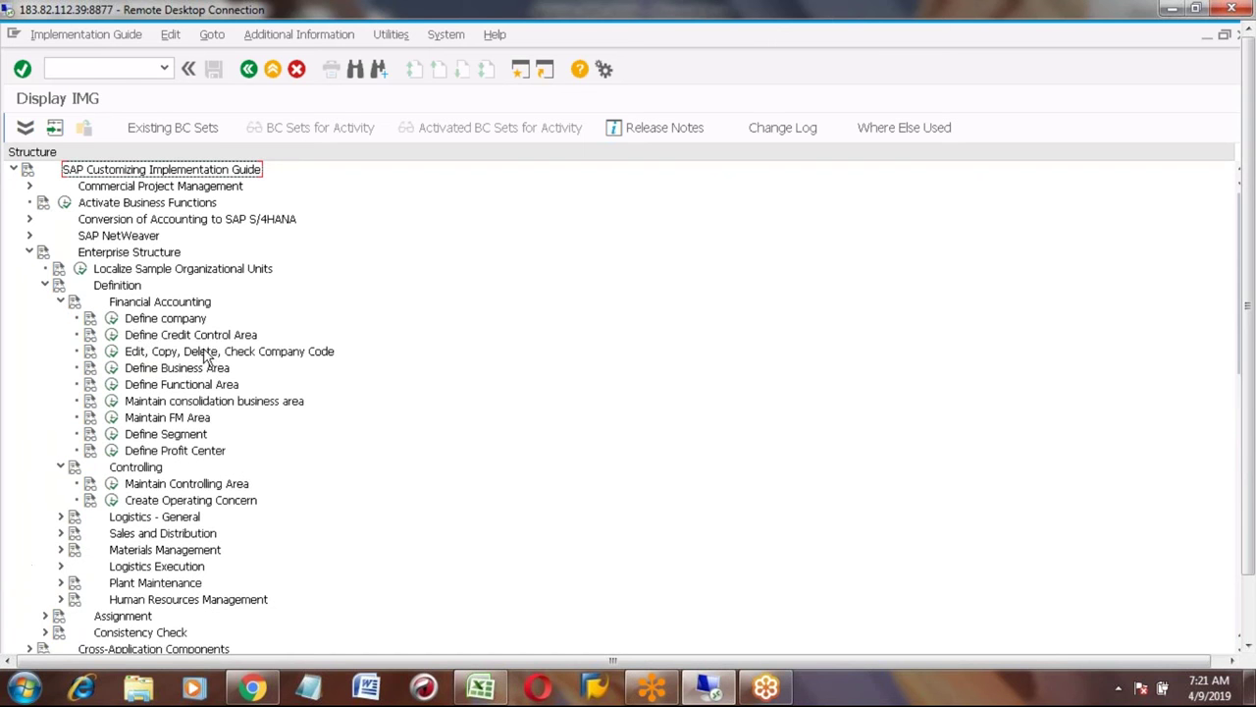
Open the details of company 3000 (waldorf 3000) in the Define company activity.
{"action": "left_click", "coordinate": [112, 320]}
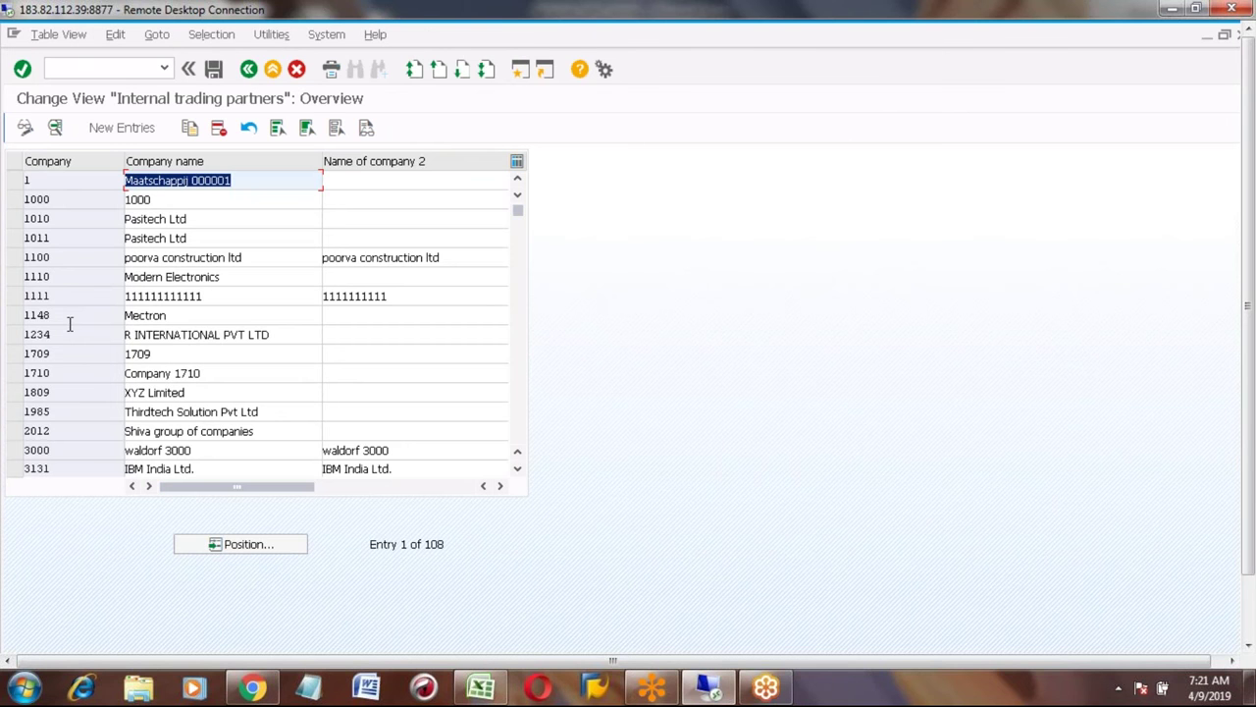
{"action": "left_click", "coordinate": [15, 454]}
{"action": "left_click", "coordinate": [54, 127]}
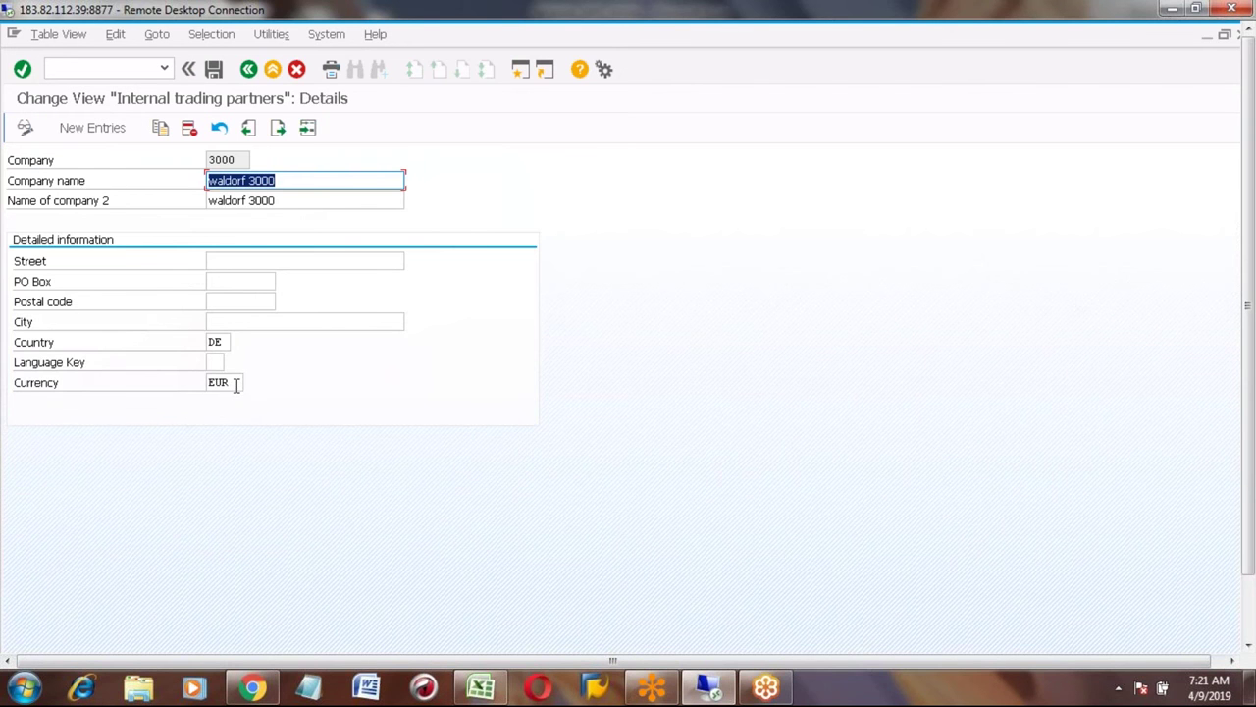
Set the currency of company 3000 to USD, start saving, and cancel the customizing request prompt.
{"action": "double_click", "coordinate": [235, 384]}
{"action": "key", "text": "BackSpace"}
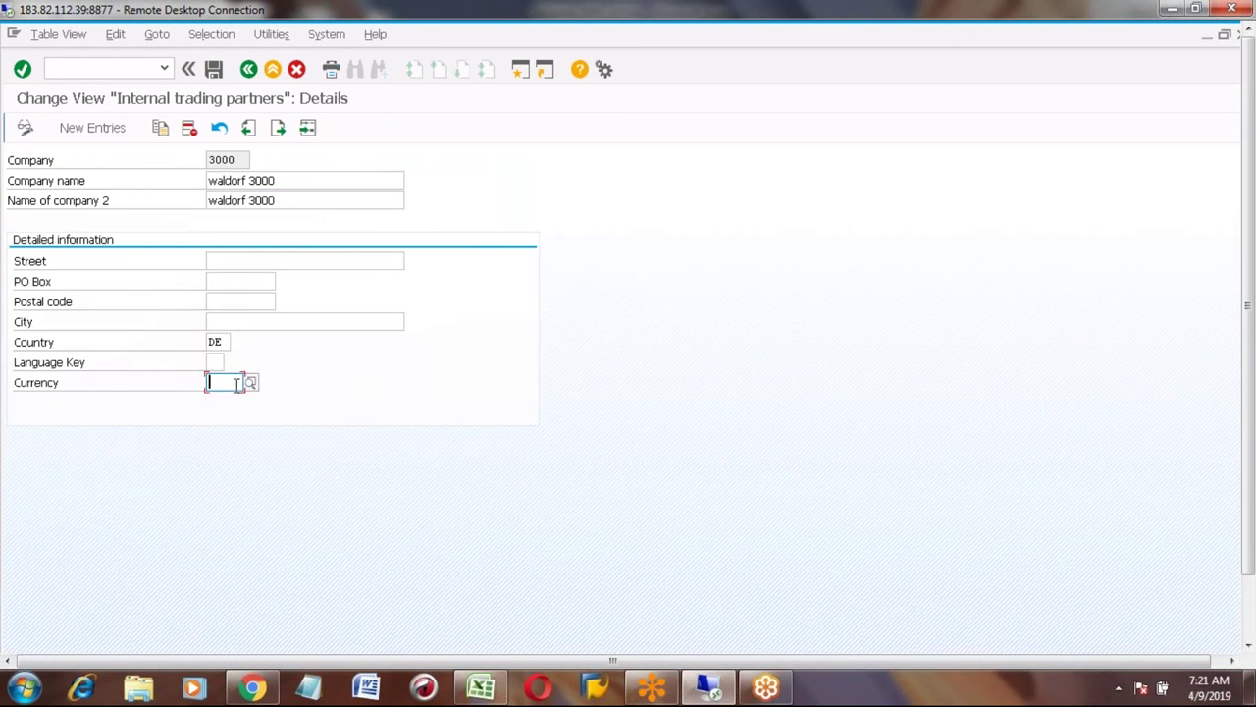
{"action": "type", "text": "USD"}
{"action": "key", "text": "Return"}
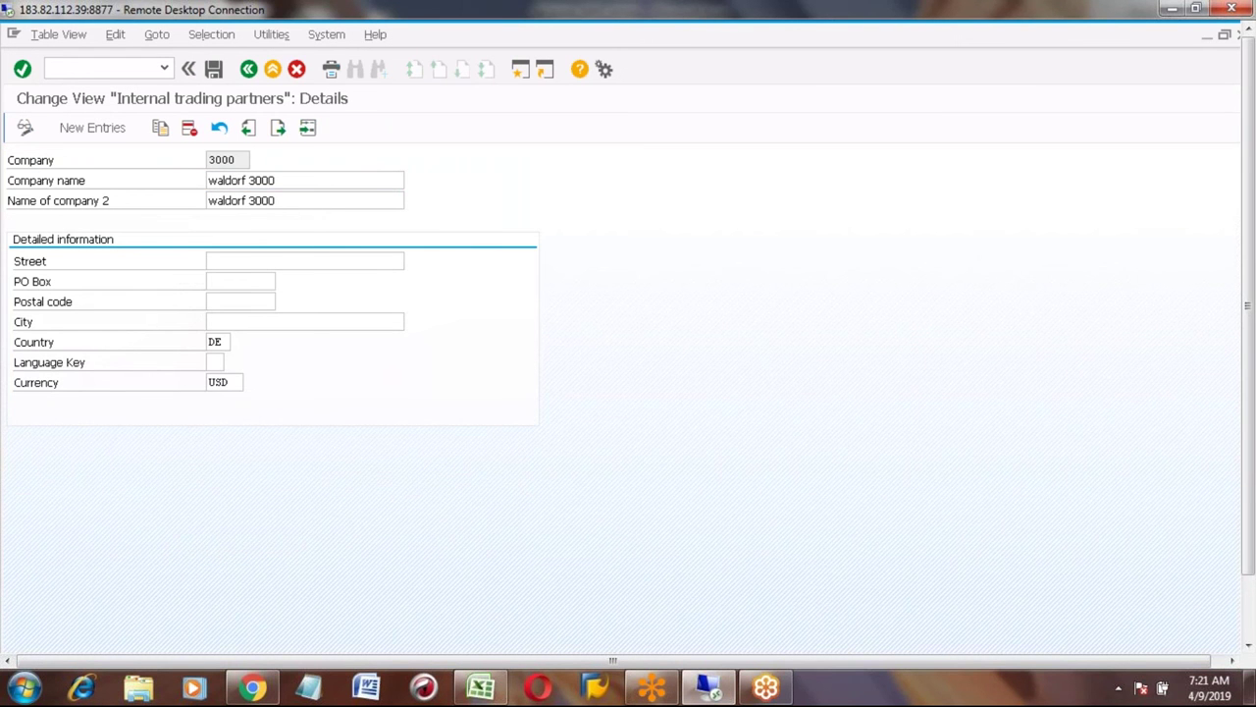
{"action": "left_click", "coordinate": [213, 69]}
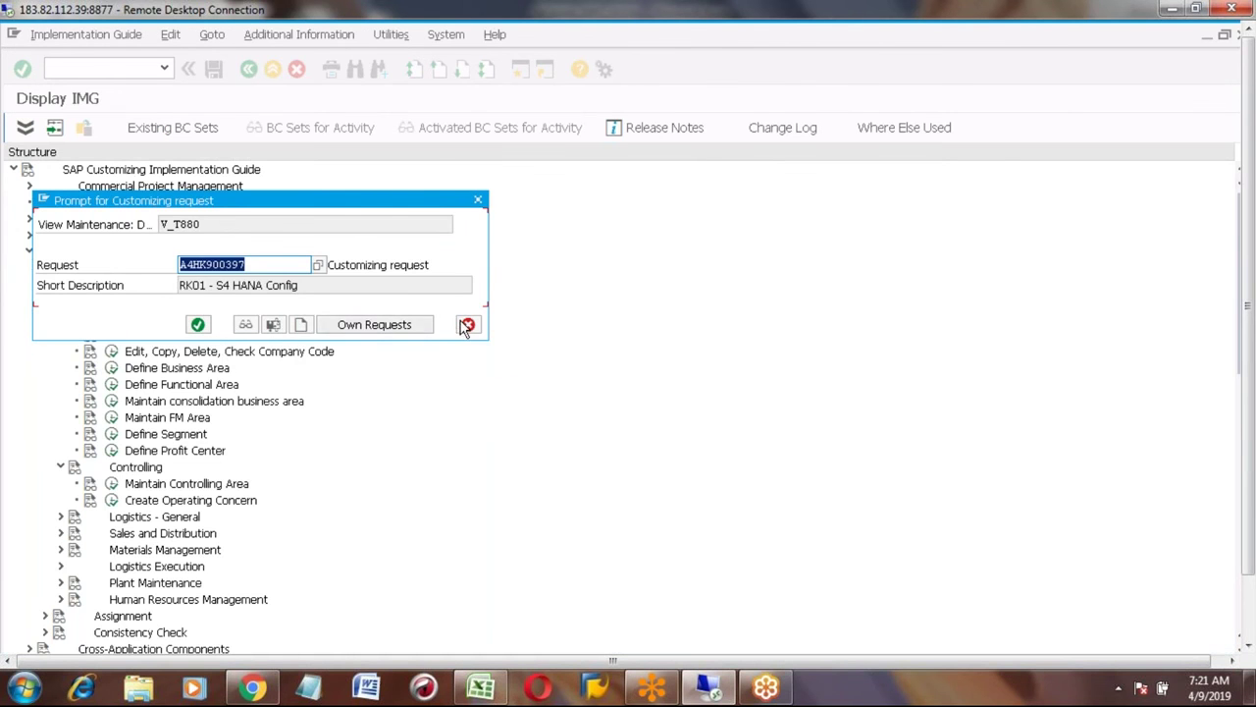
{"action": "left_click", "coordinate": [468, 324]}
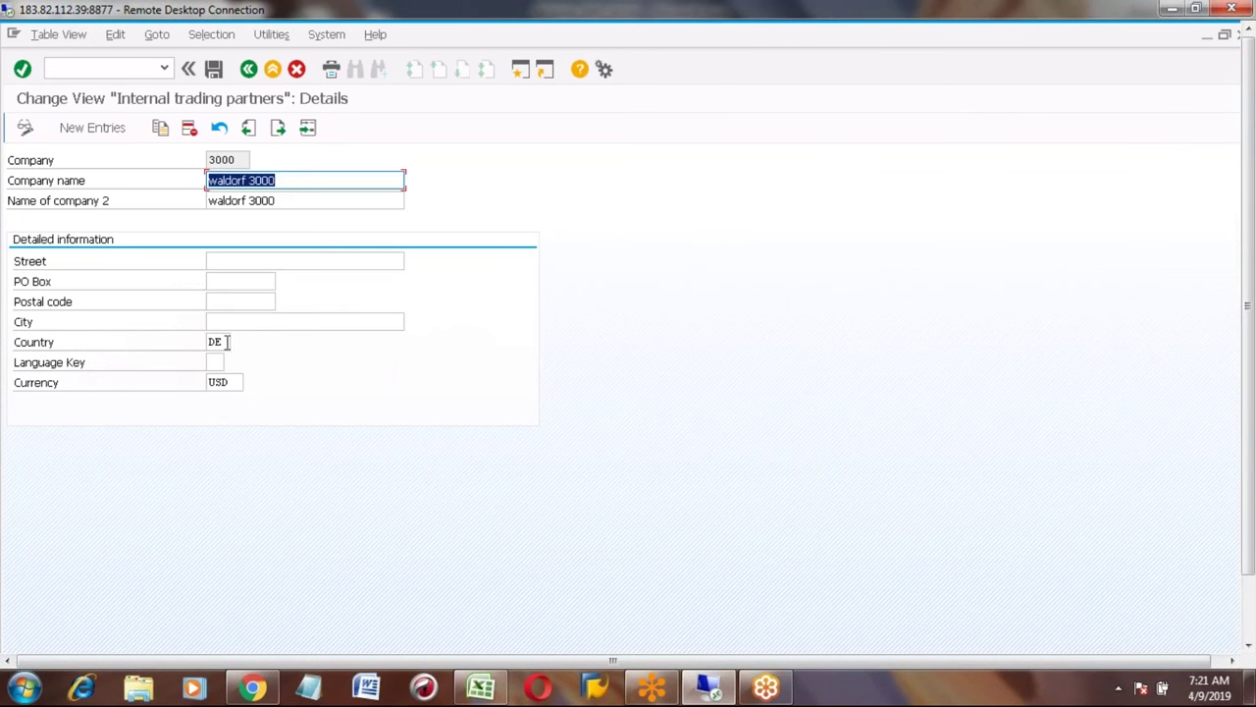
Set the country of company 3000 to US, save it in the RK01 - S4 HANA Config request, and leave customizing.
{"action": "left_click", "coordinate": [224, 342]}
{"action": "key", "text": "BackSpace"}
{"action": "key", "text": "BackSpace"}
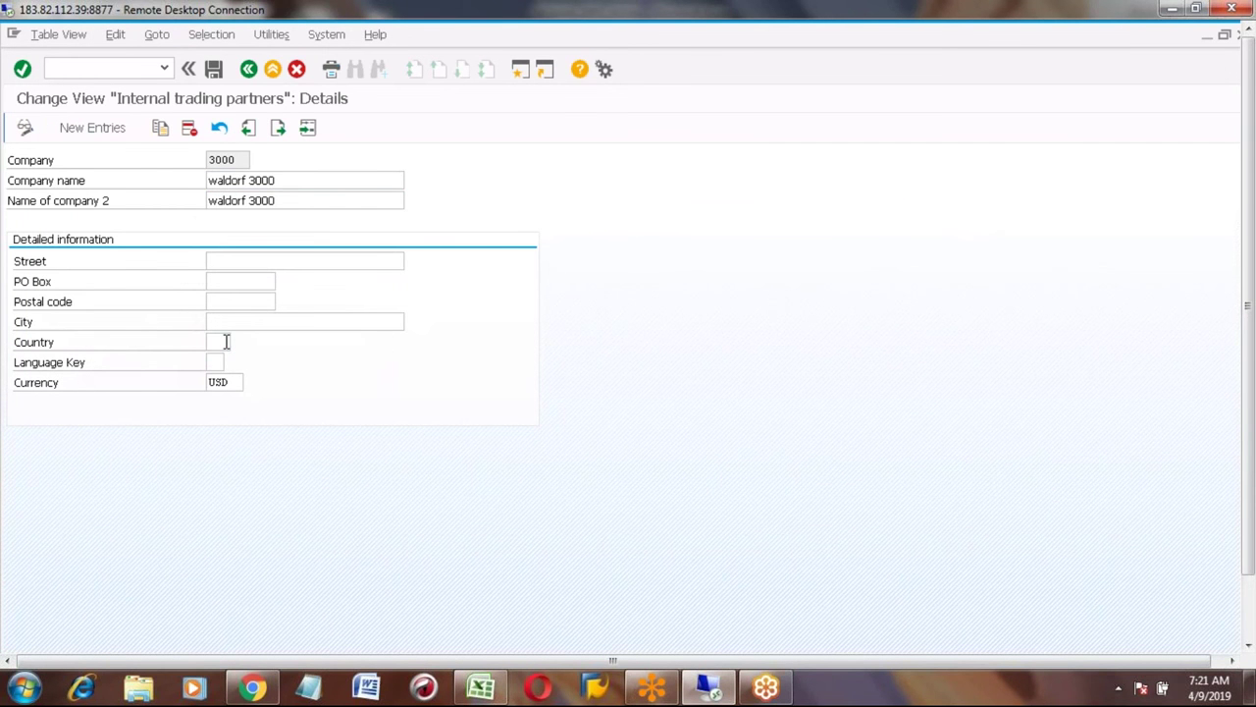
{"action": "type", "text": "US"}
{"action": "key", "text": "Return"}
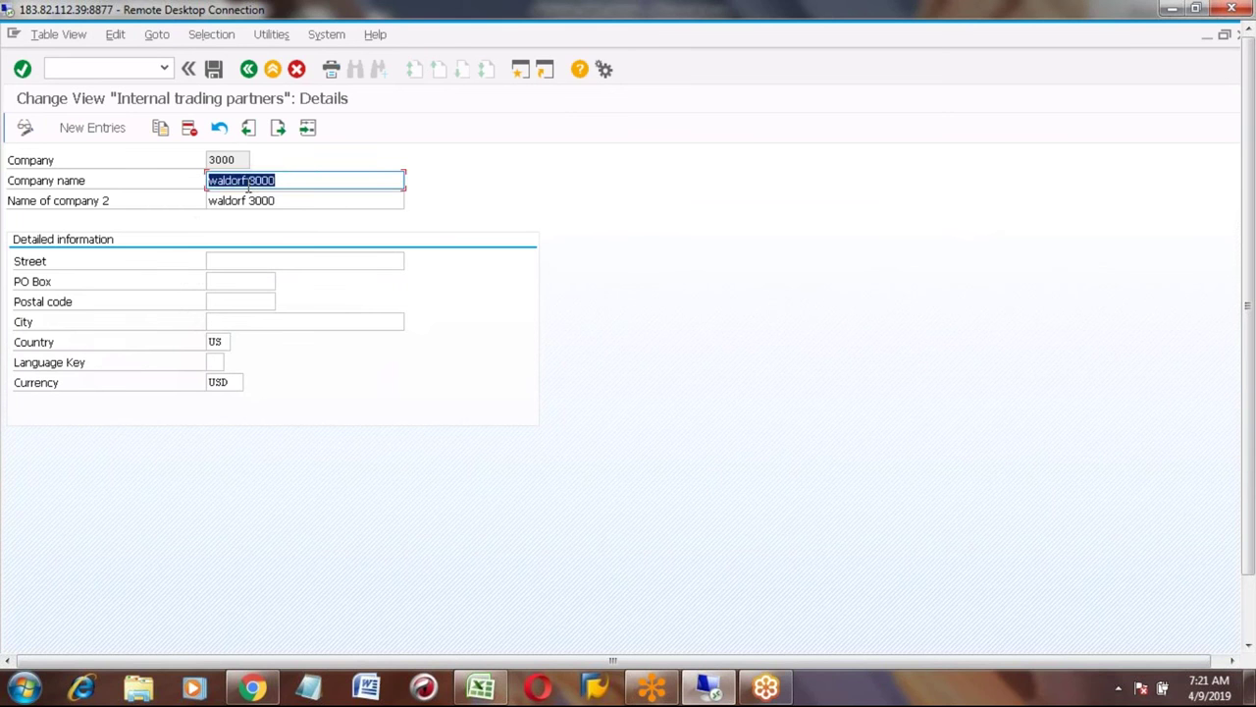
{"action": "left_click", "coordinate": [215, 71]}
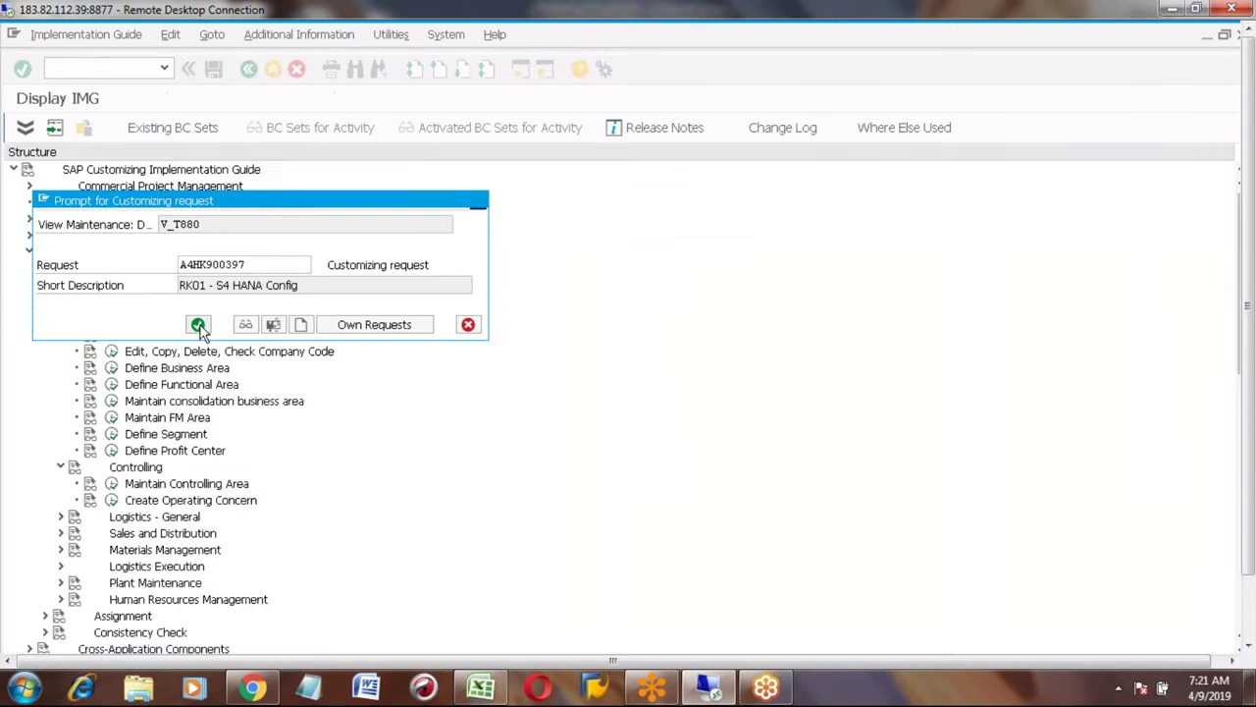
{"action": "left_click", "coordinate": [199, 325]}
{"action": "left_click", "coordinate": [248, 71]}
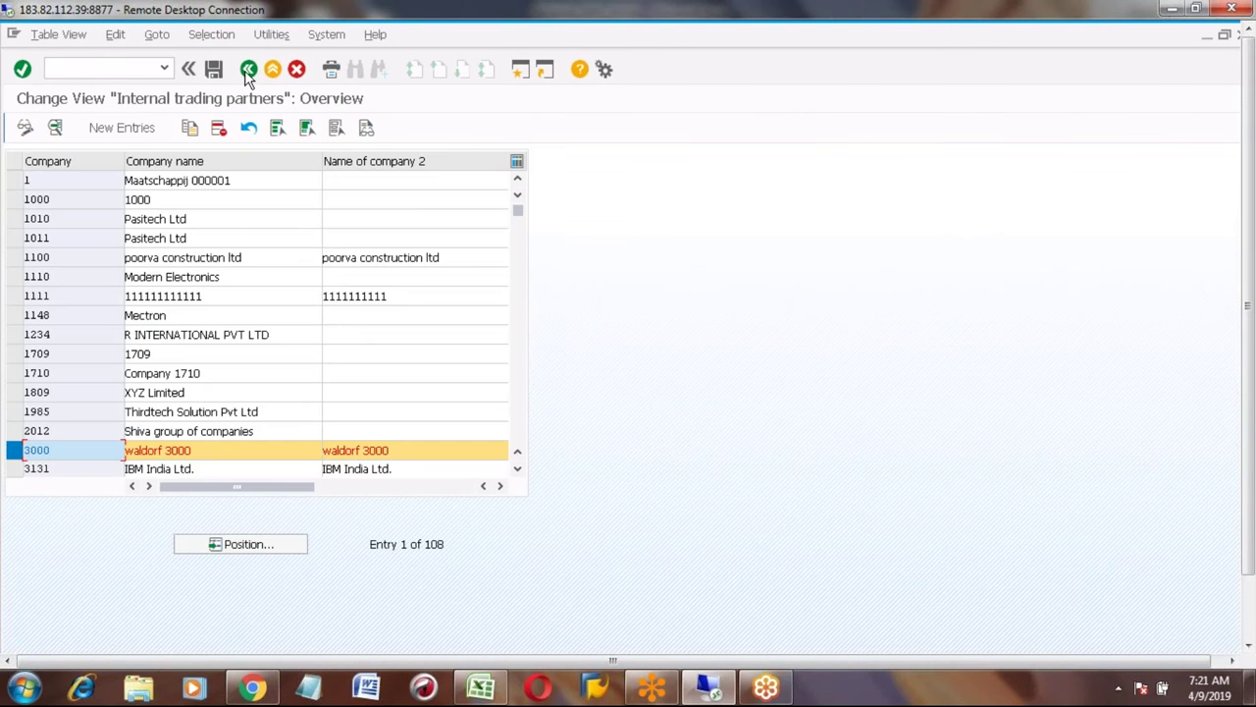
{"action": "left_click", "coordinate": [249, 71]}
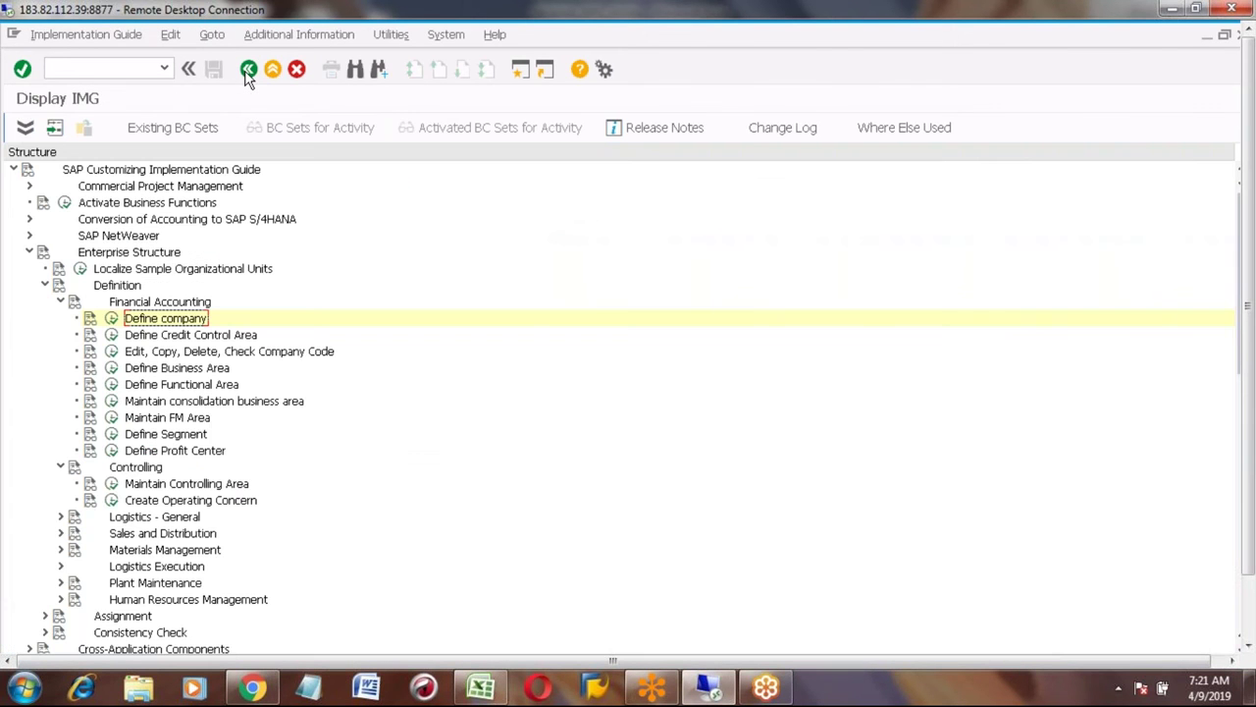
{"action": "left_click", "coordinate": [248, 71]}
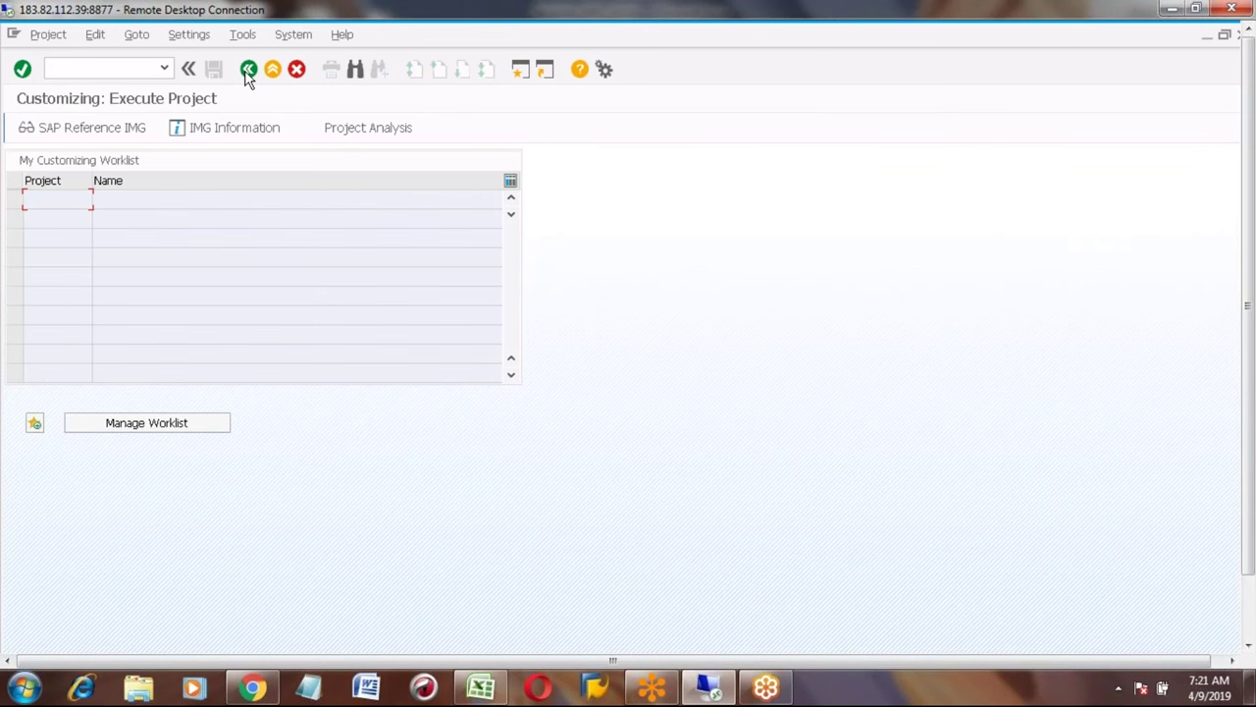
{"action": "left_click", "coordinate": [248, 70]}
Open material TOYOTA_00 for change at plant 3001, storage location 0001, and bring up its Accounting 1 view.
{"action": "left_click", "coordinate": [112, 69]}
{"action": "type", "text": "MM01"}
{"action": "key", "text": "Return"}
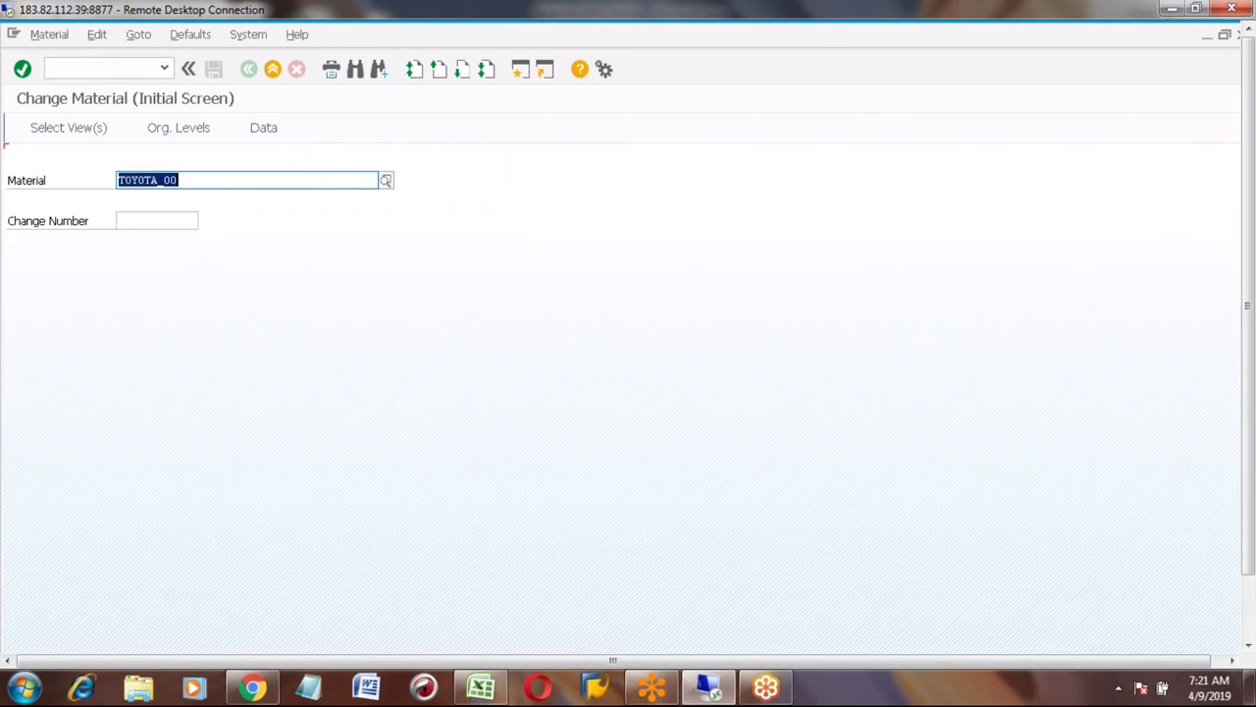
{"action": "key", "text": "Return"}
{"action": "key", "text": "Return"}
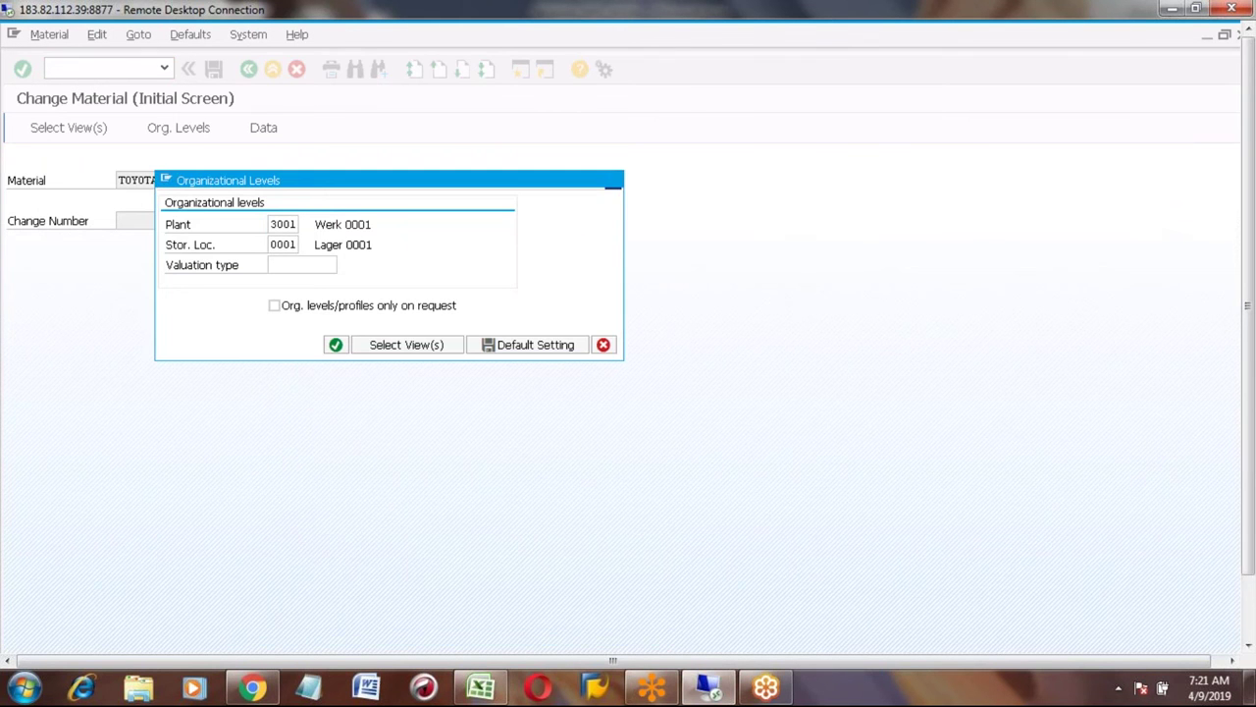
{"action": "key", "text": "Return"}
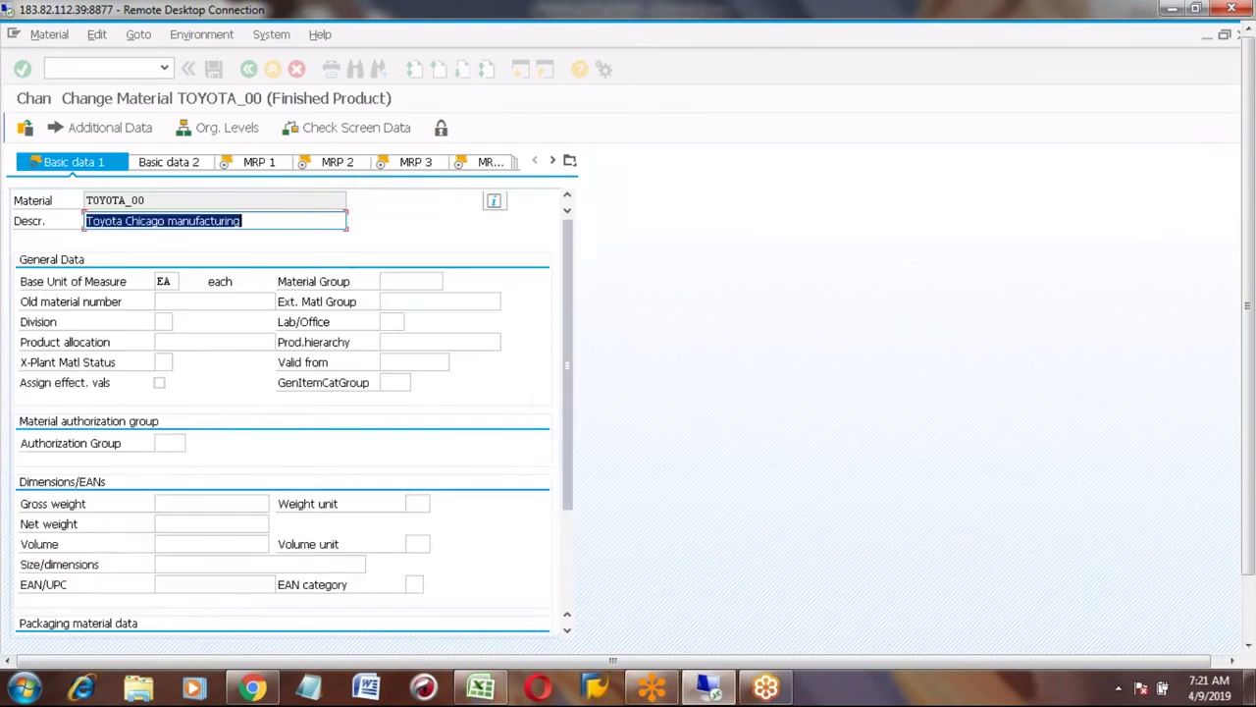
{"action": "key", "text": "Return"}
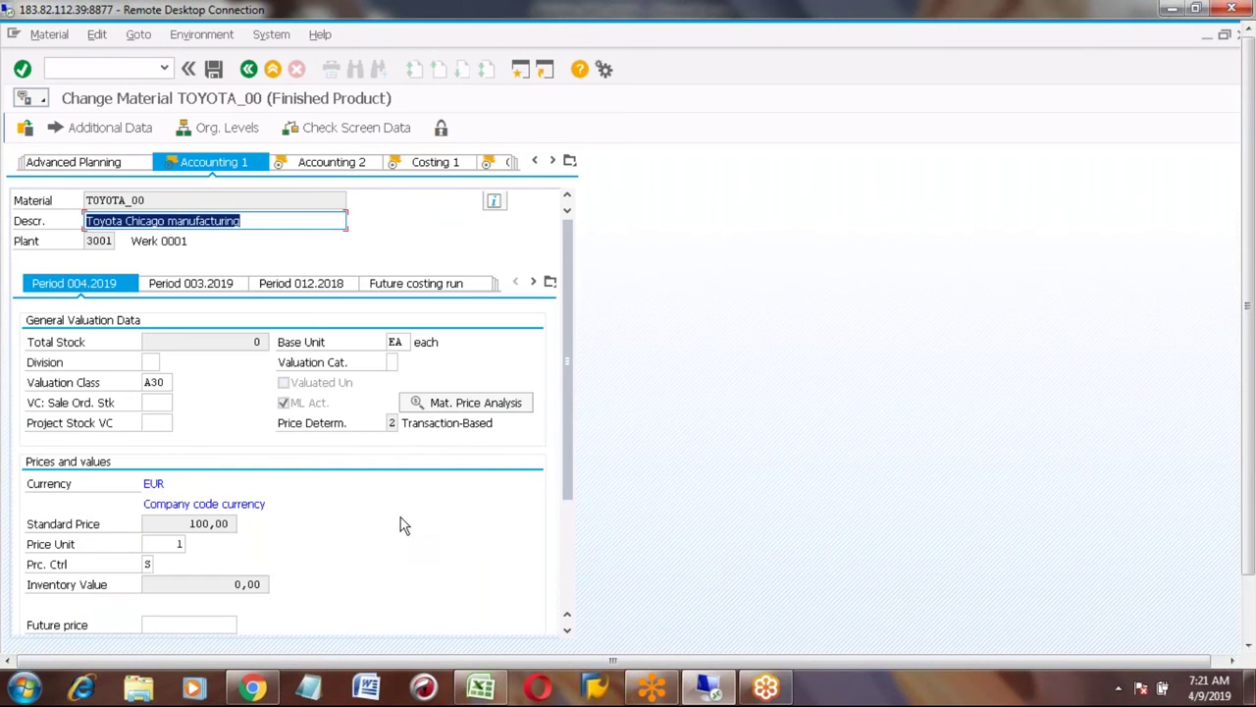
Check the currency and plant in TOYOTA_00's accounting data, and exit the material without saving.
{"action": "left_click", "coordinate": [150, 485]}
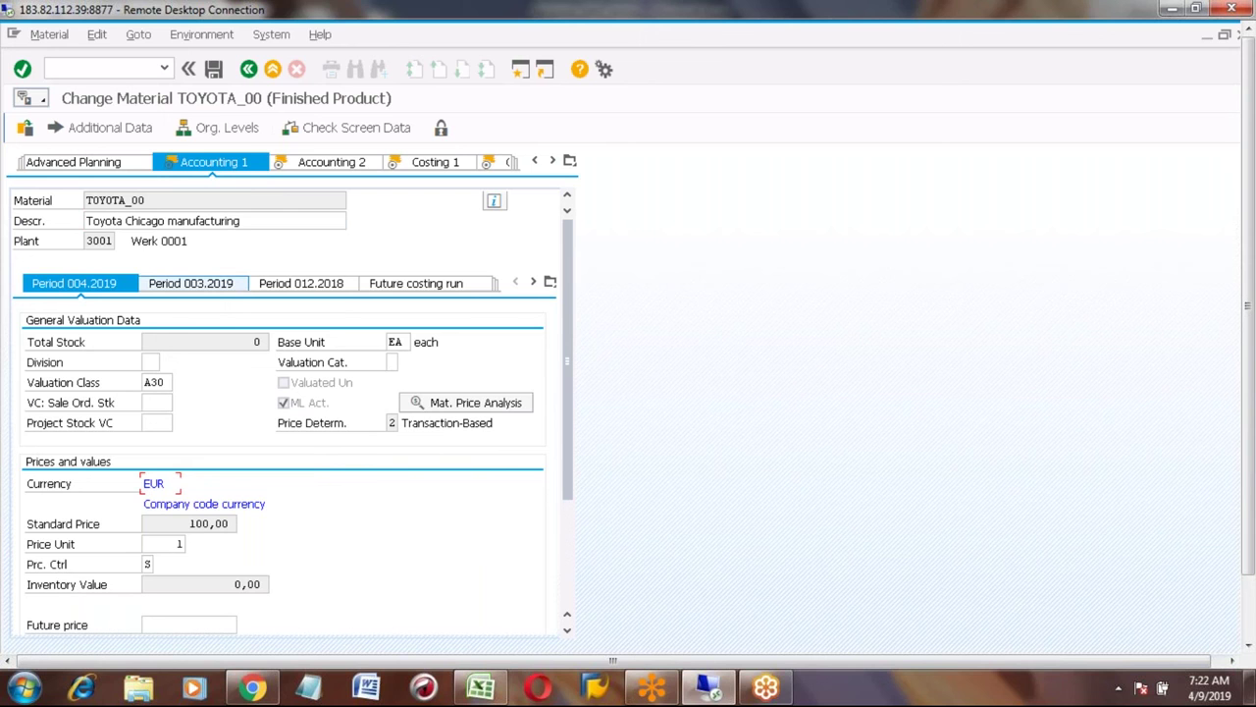
{"action": "left_click", "coordinate": [94, 240]}
{"action": "left_click", "coordinate": [275, 71]}
{"action": "left_click", "coordinate": [317, 388]}
Reopen the SAP reference IMG through SPRO and expand the Financial Accounting assignments of the enterprise structure.
{"action": "type", "text": "spro"}
{"action": "key", "text": "Return"}
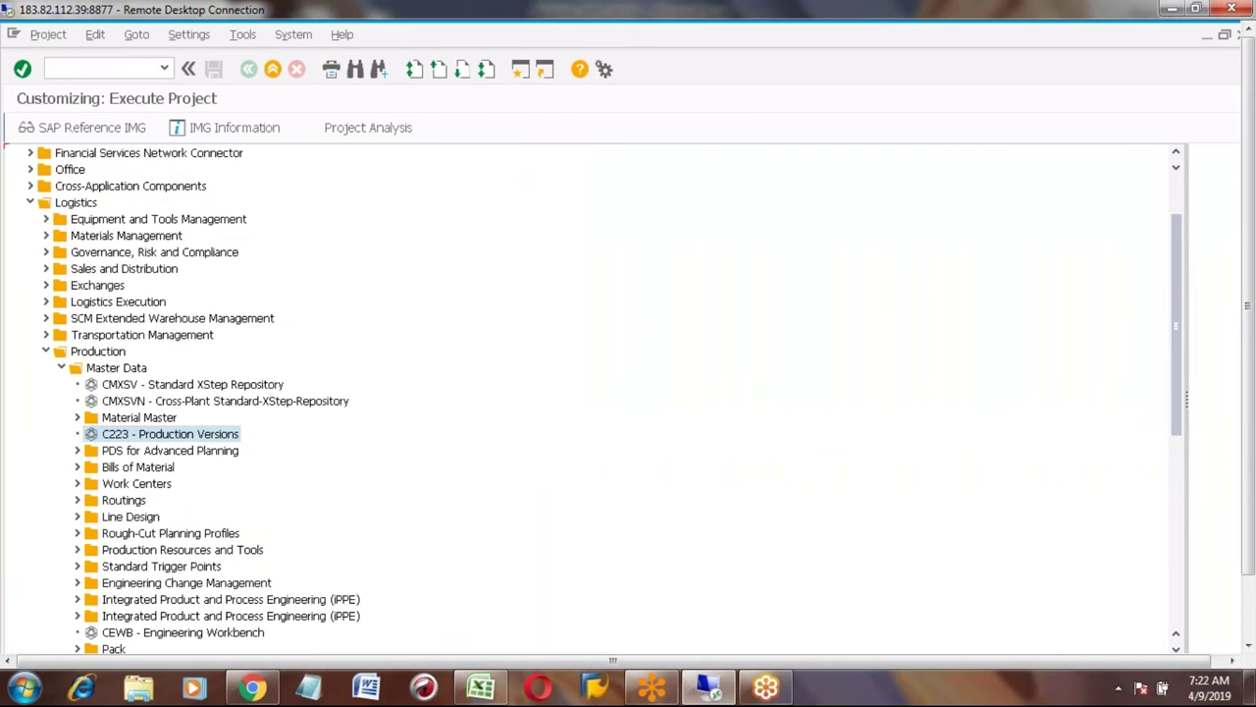
{"action": "left_click", "coordinate": [90, 127]}
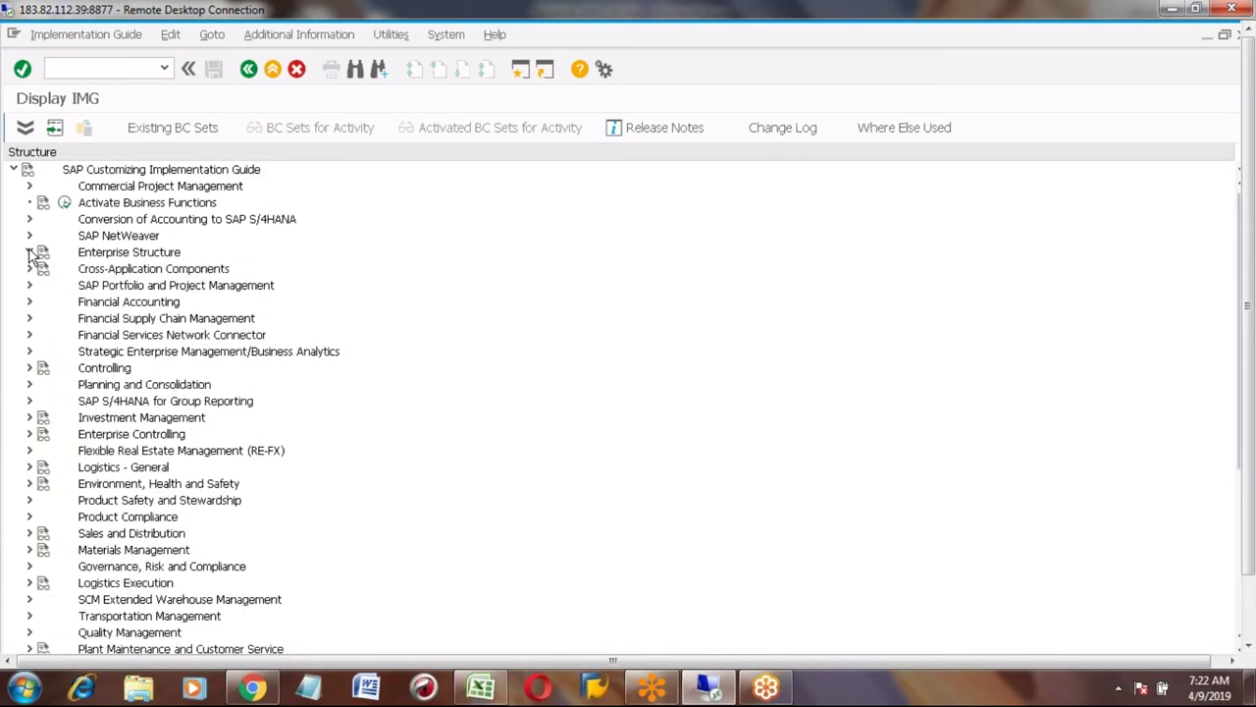
{"action": "left_click", "coordinate": [31, 251]}
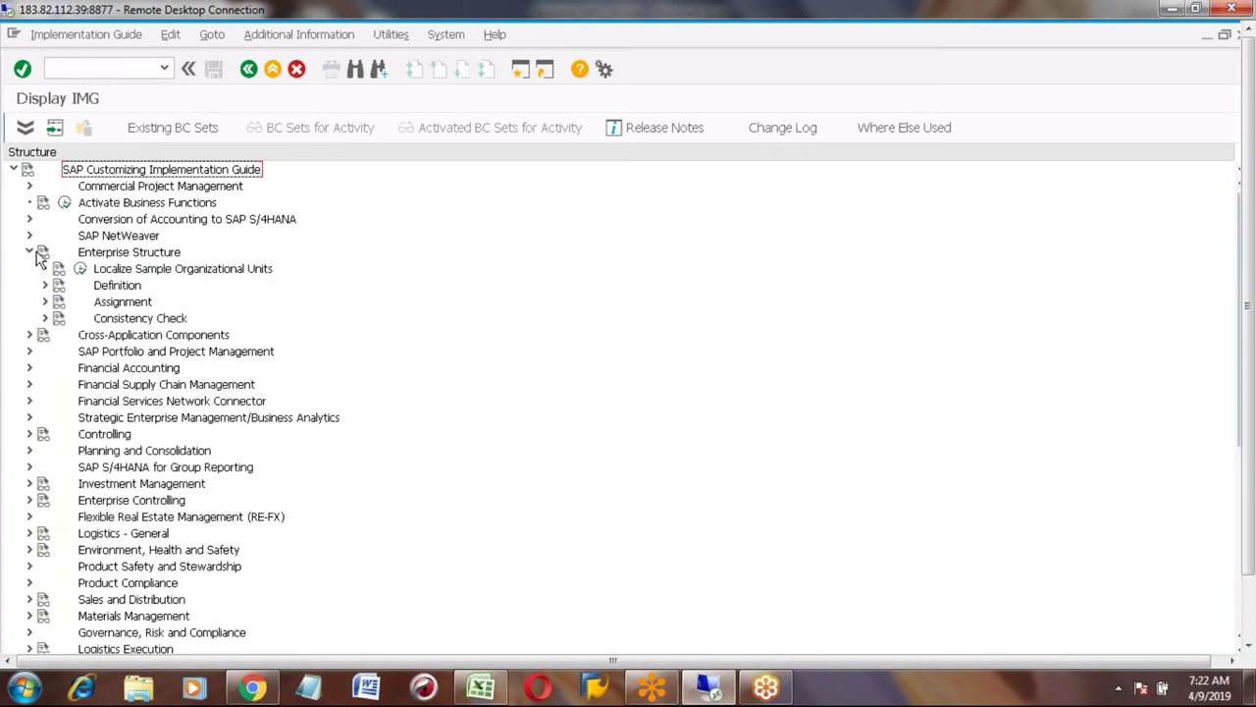
{"action": "left_click", "coordinate": [44, 301]}
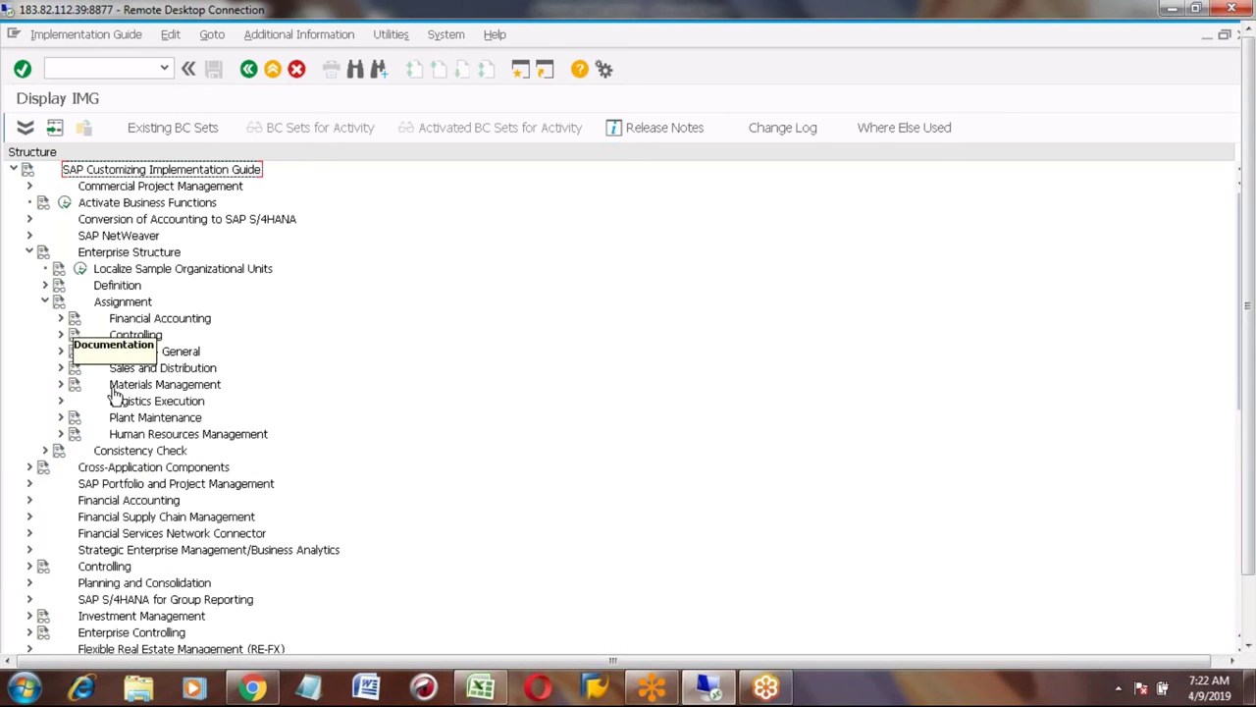
{"action": "left_click", "coordinate": [61, 318]}
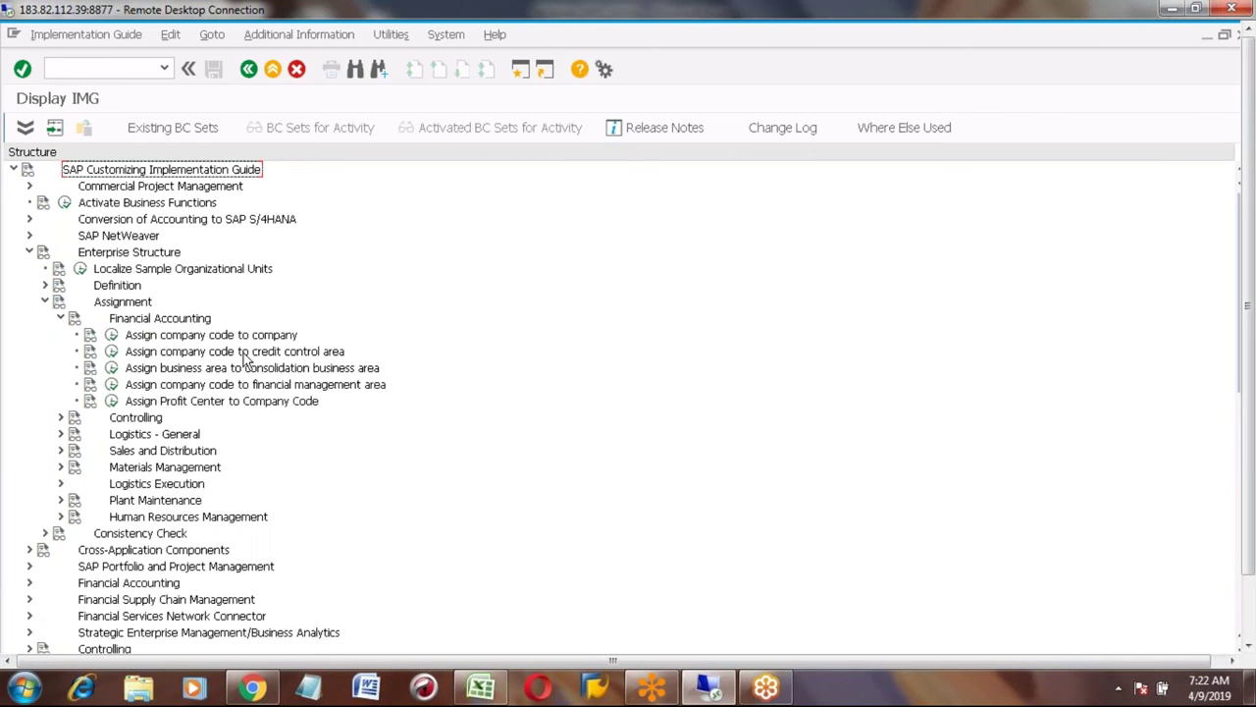
Look up company code 3000 in the company code to company assignments, and return to the IMG.
{"action": "left_click", "coordinate": [110, 334]}
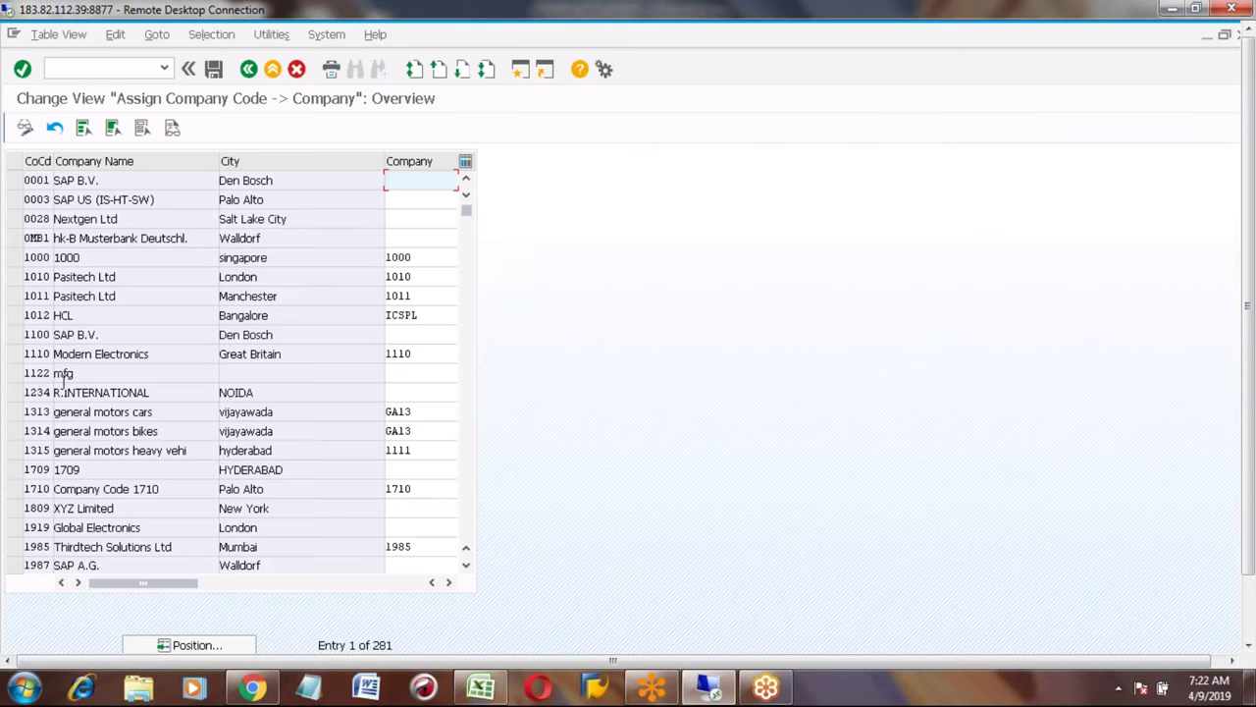
{"action": "left_click", "coordinate": [63, 374]}
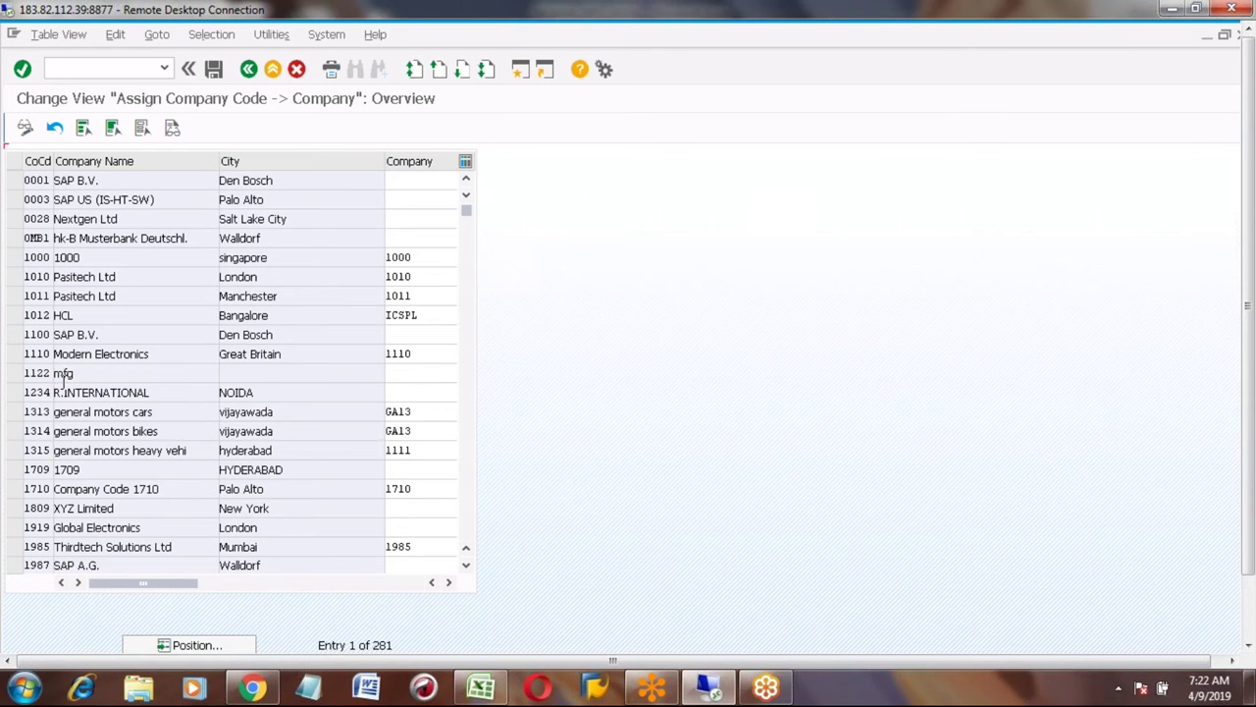
{"action": "scroll", "coordinate": [63, 381], "scroll_direction": "down", "scroll_amount": 1}
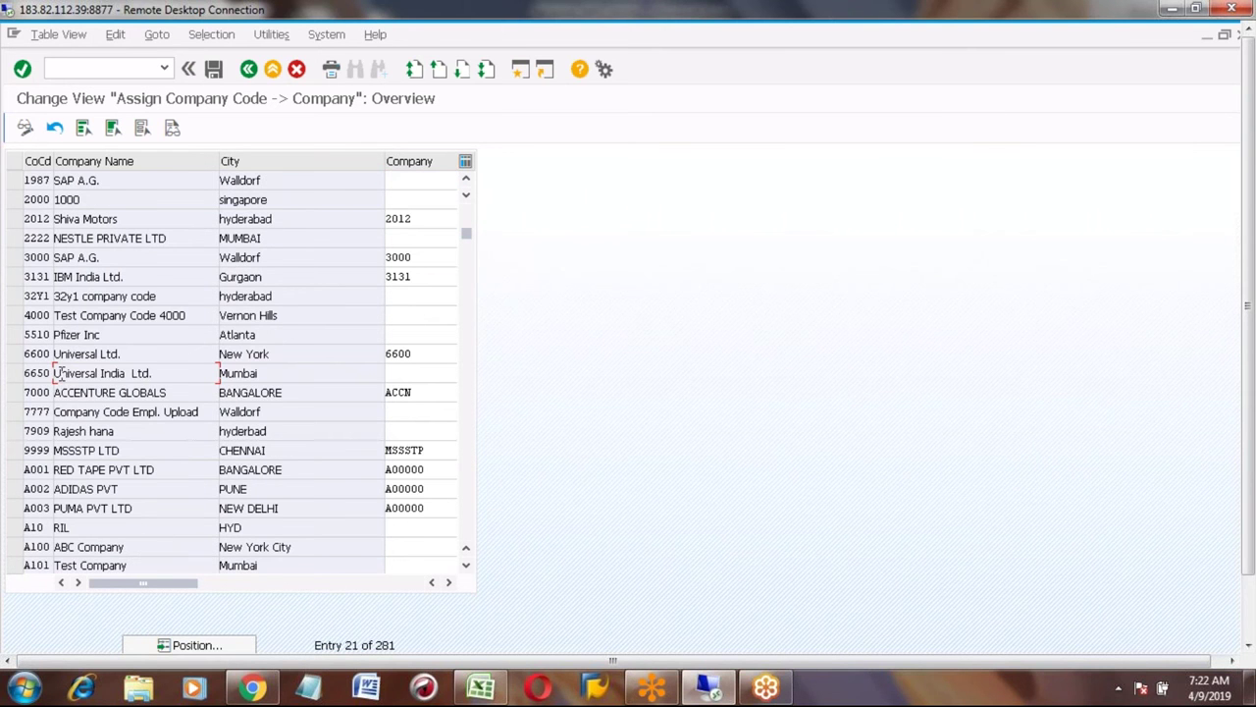
{"action": "left_click", "coordinate": [15, 258]}
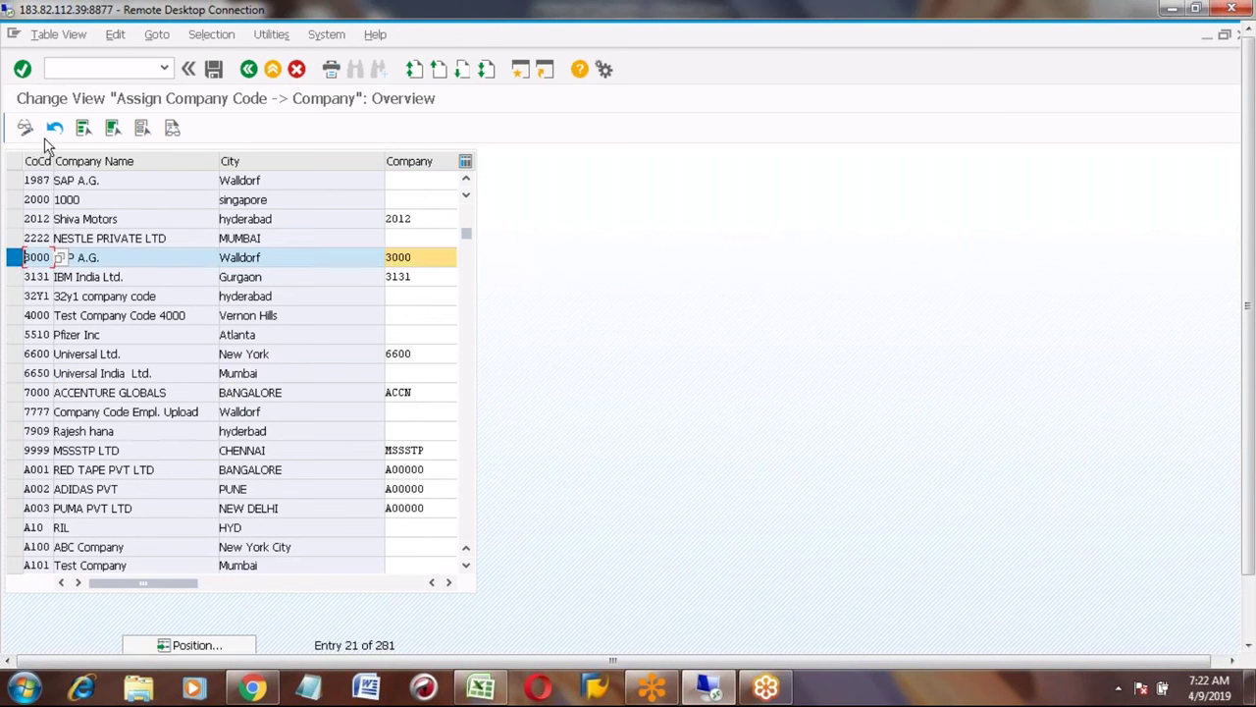
{"action": "left_click", "coordinate": [247, 71]}
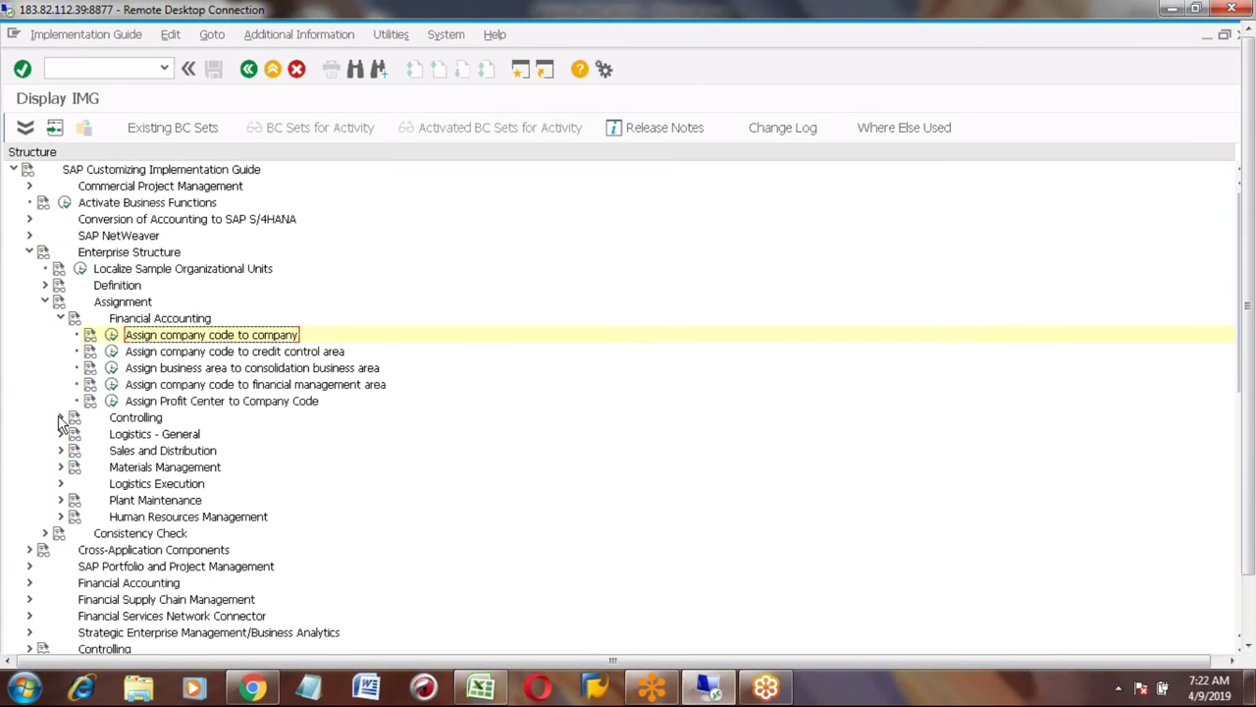
Expand the Controlling and Logistics - General assignments and look up plant 3001 in the plant to company code assignments.
{"action": "left_click", "coordinate": [59, 417]}
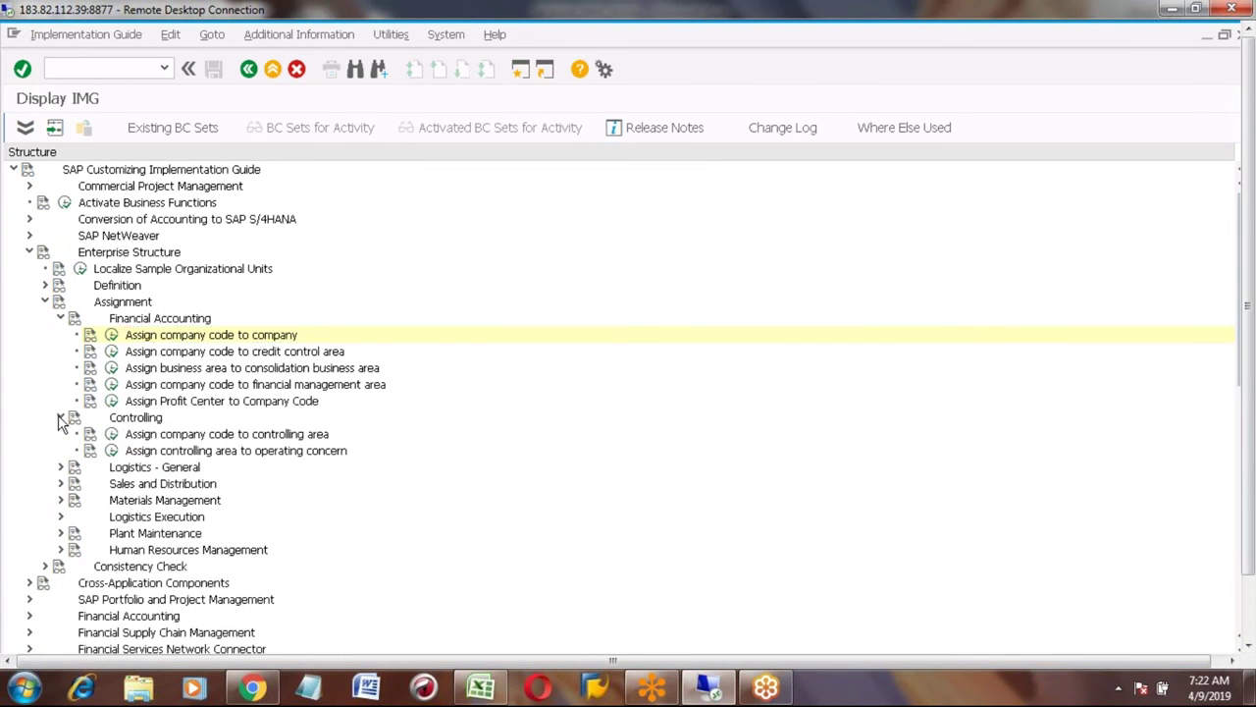
{"action": "left_click", "coordinate": [60, 467]}
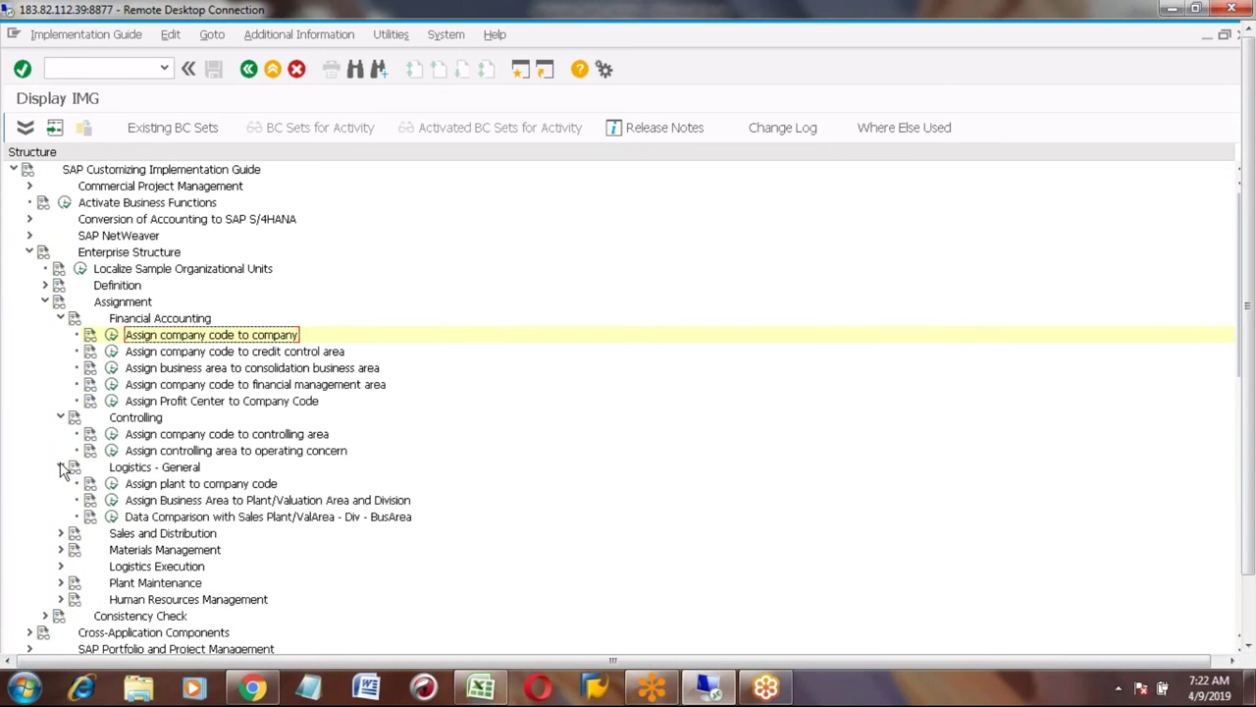
{"action": "left_click", "coordinate": [112, 484]}
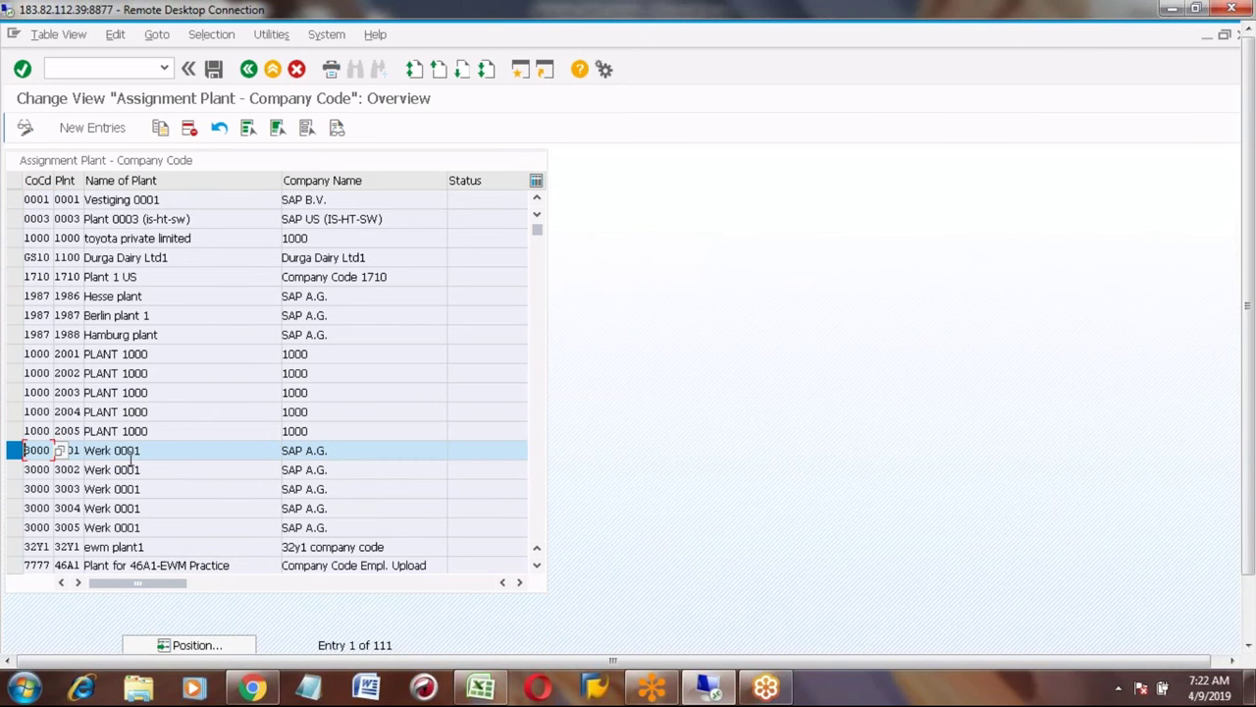
Check which company code plant 3001 belongs to in the plant assignments, and return to the IMG.
{"action": "left_click", "coordinate": [78, 449]}
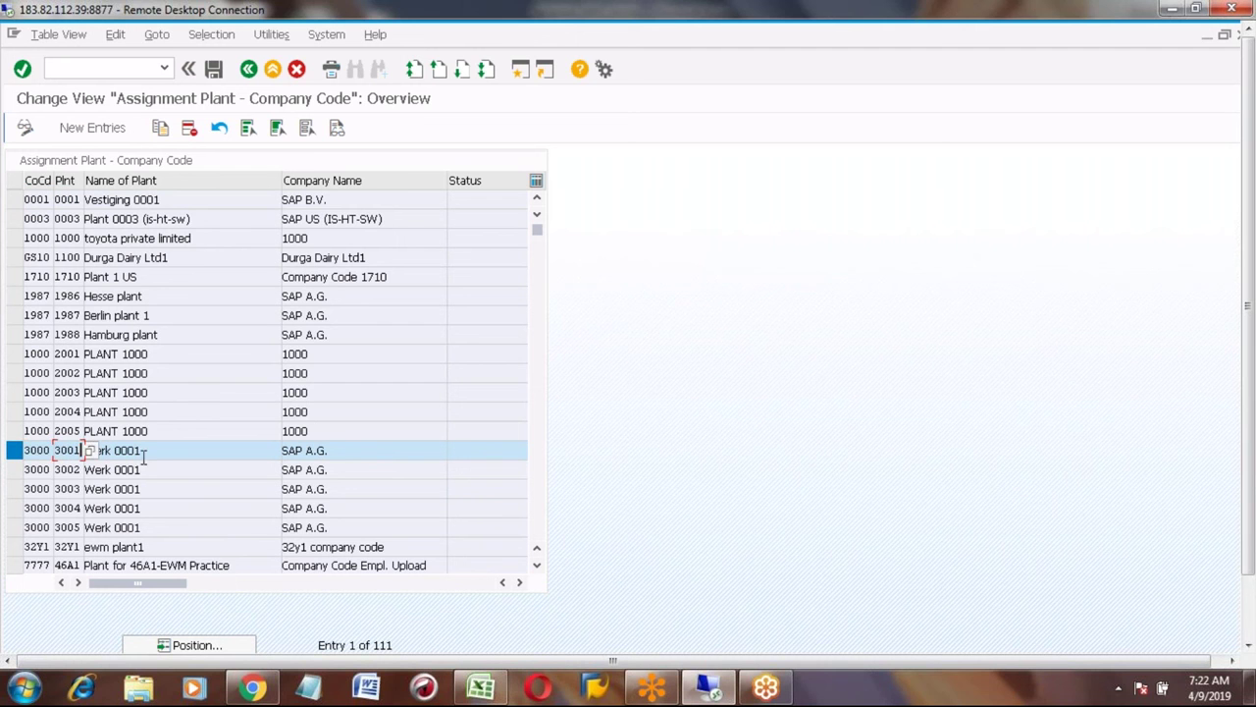
{"action": "left_click", "coordinate": [136, 454]}
{"action": "left_click", "coordinate": [250, 70]}
{"action": "left_click", "coordinate": [251, 73]}
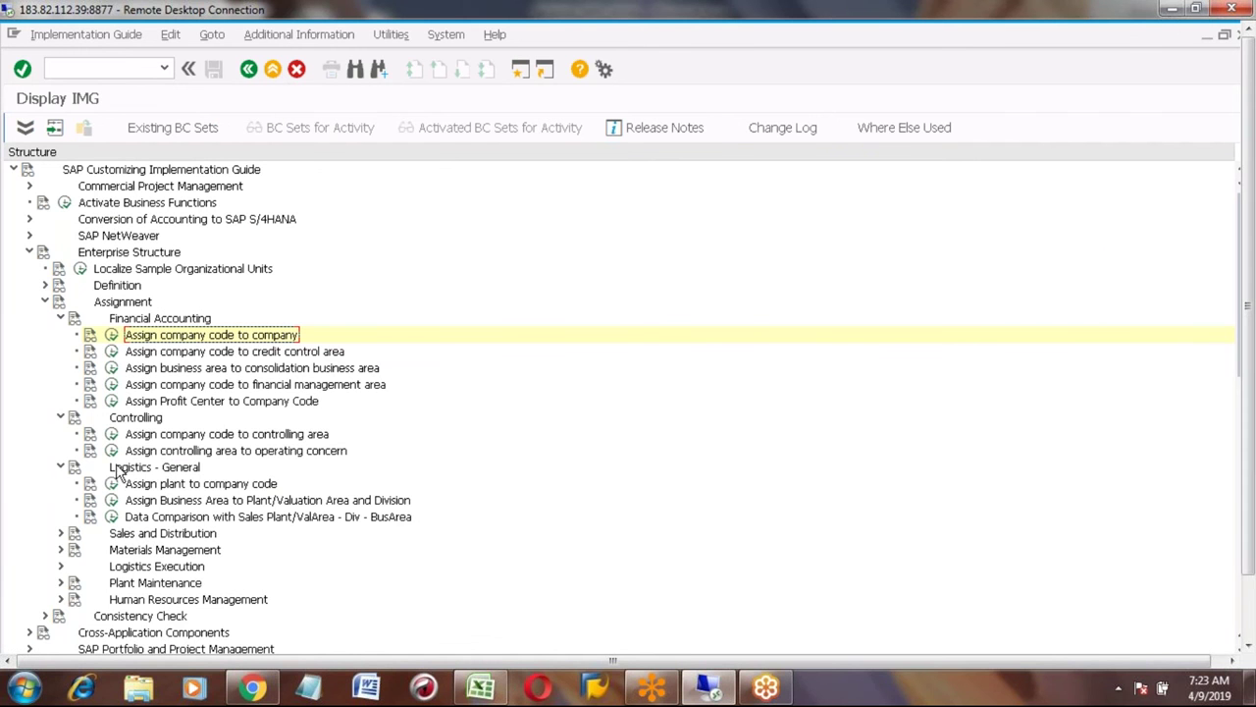
Review the controlling area and credit control area definitions under the enterprise structure's Definition node, and return to the IMG.
{"action": "left_click", "coordinate": [44, 284]}
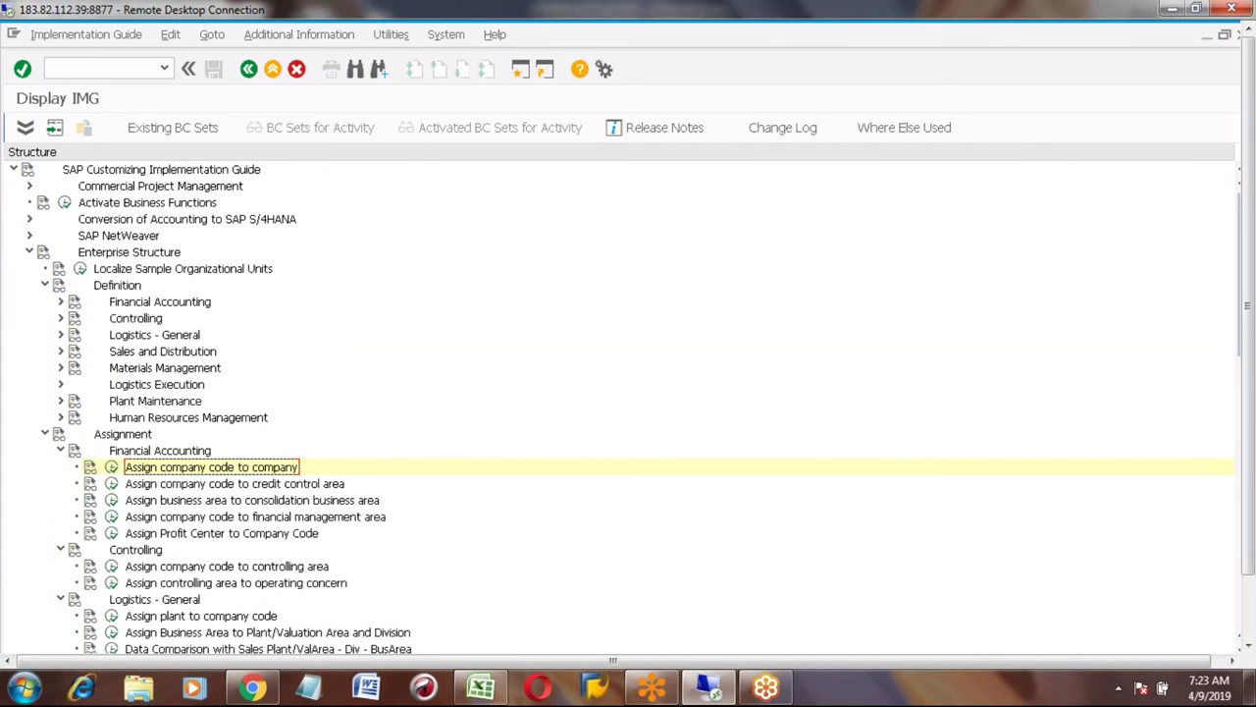
{"action": "left_click", "coordinate": [60, 319]}
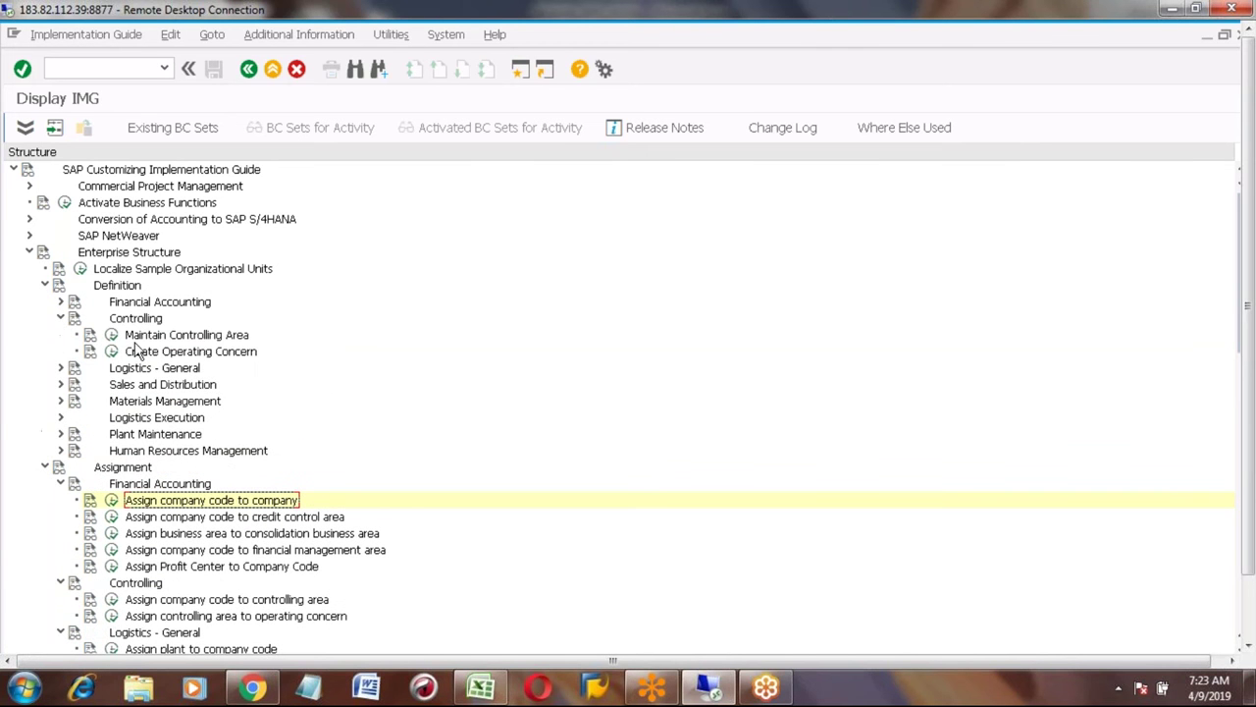
{"action": "left_click", "coordinate": [111, 335]}
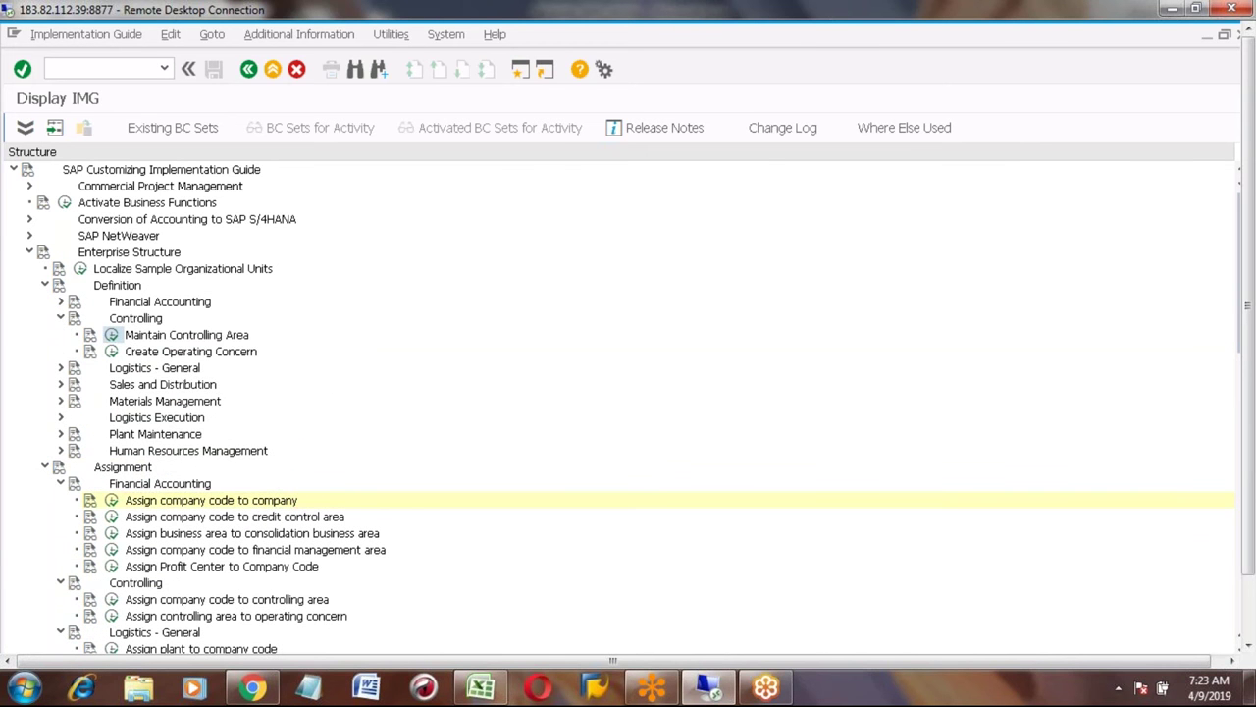
{"action": "double_click", "coordinate": [137, 242]}
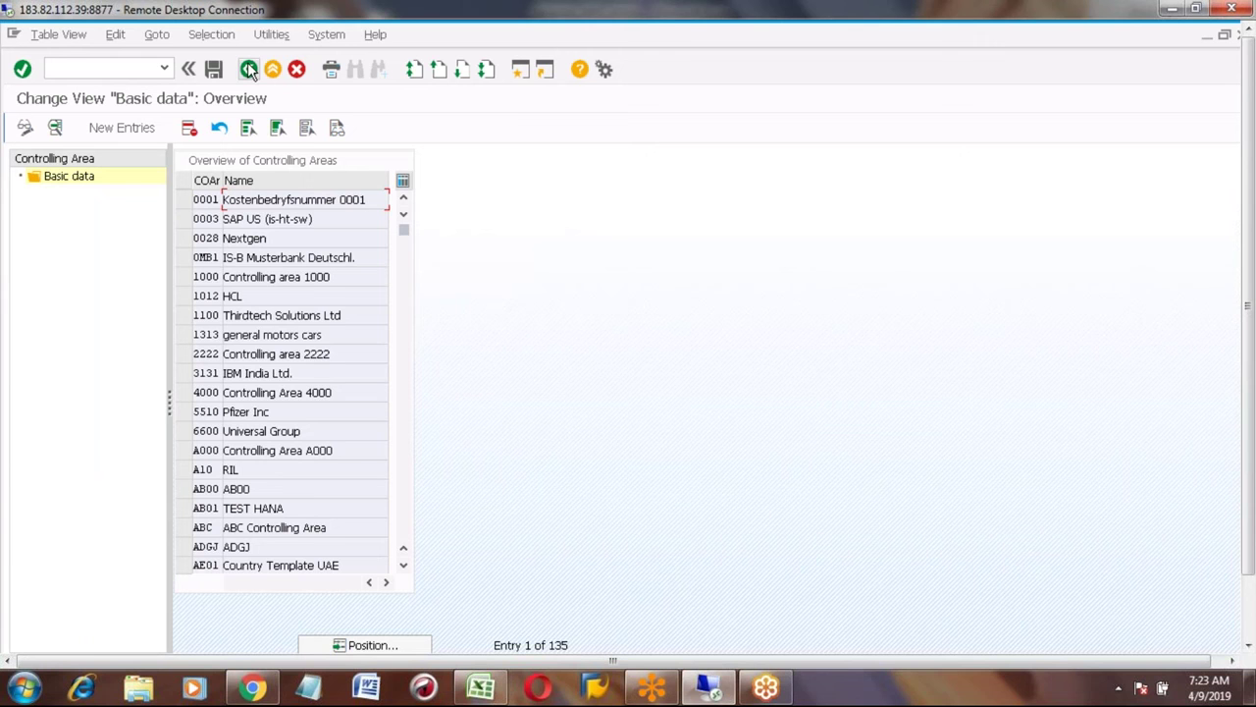
{"action": "left_click", "coordinate": [249, 70]}
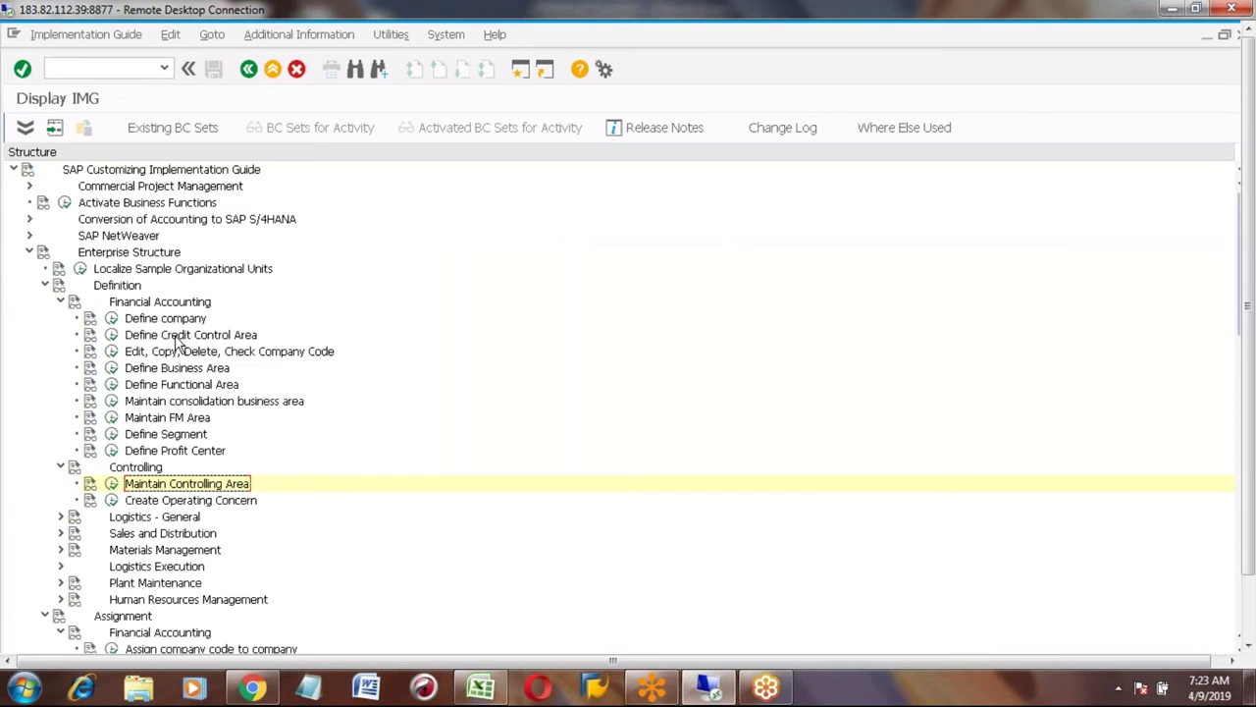
{"action": "left_click", "coordinate": [111, 335]}
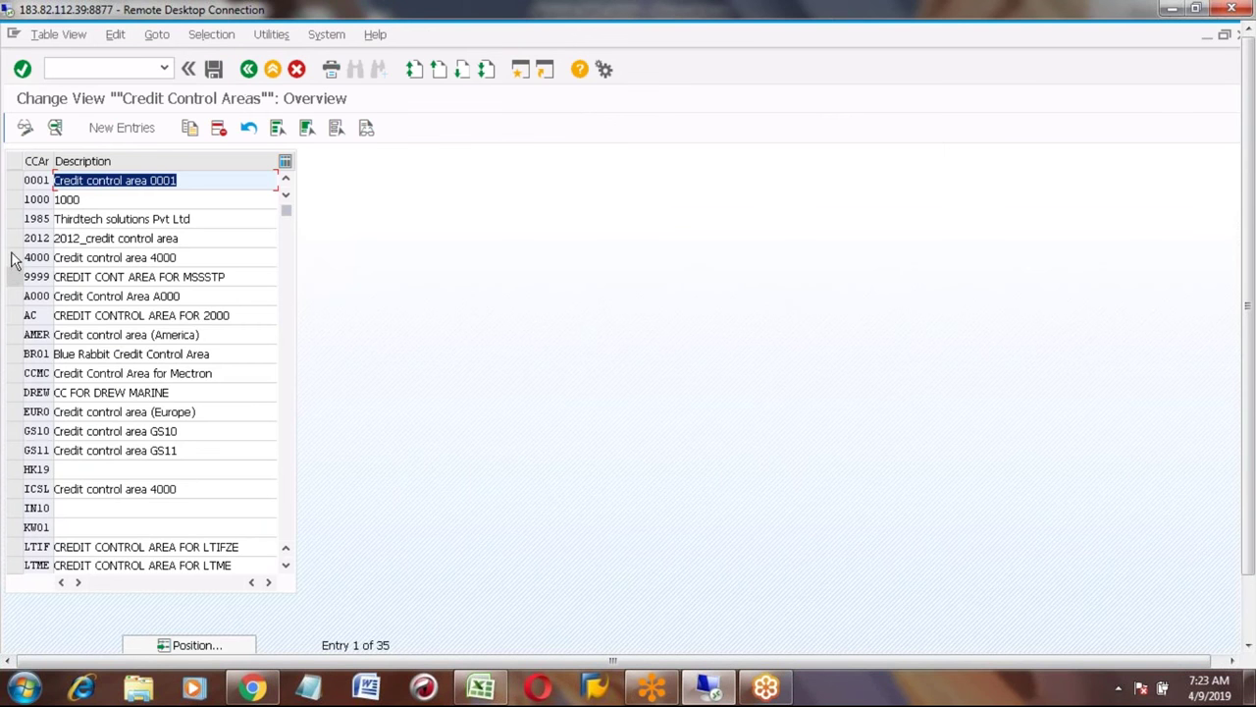
{"action": "left_click", "coordinate": [248, 68]}
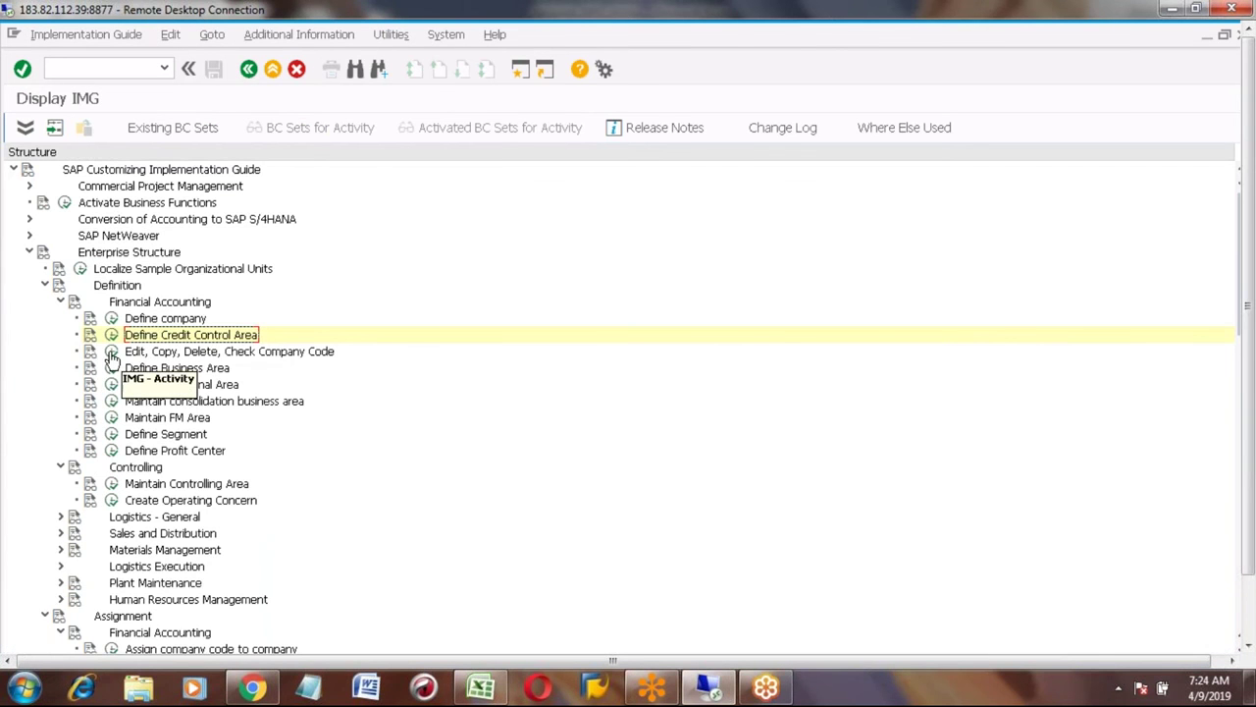
Open the details of company code 3000 through the Edit Company Code Data activity.
{"action": "left_click", "coordinate": [111, 352]}
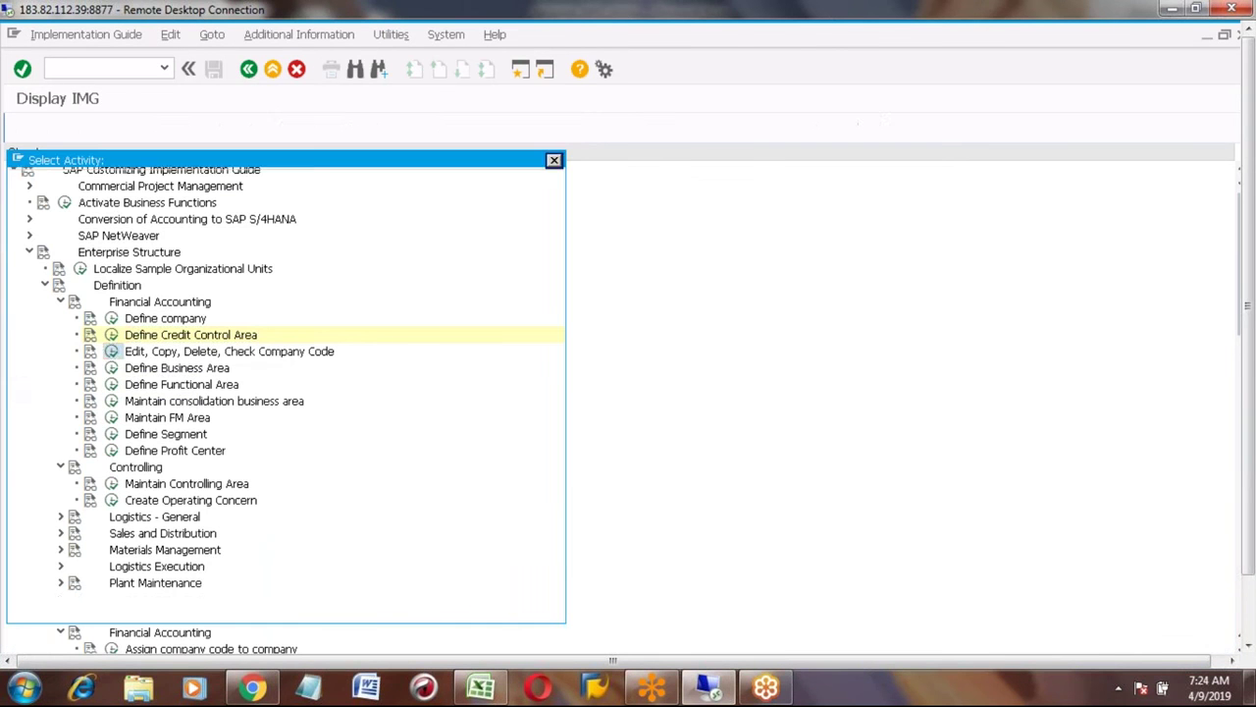
{"action": "double_click", "coordinate": [85, 222]}
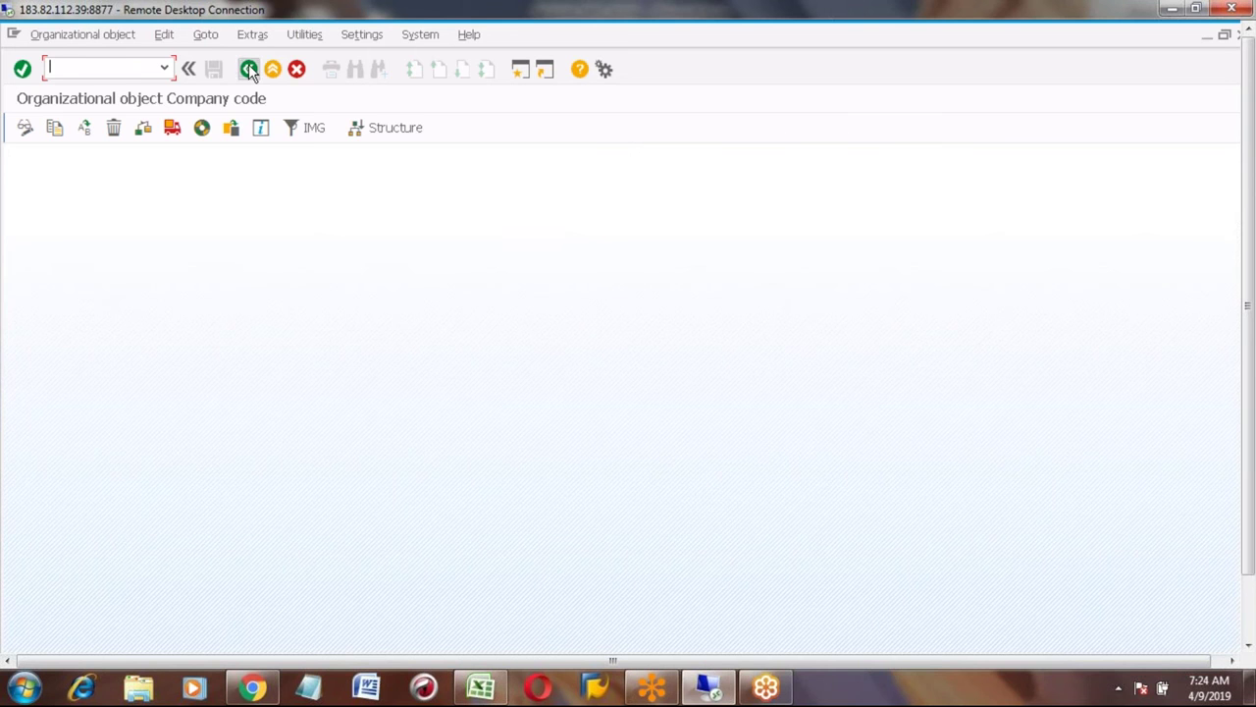
{"action": "left_click", "coordinate": [248, 68]}
{"action": "double_click", "coordinate": [88, 243]}
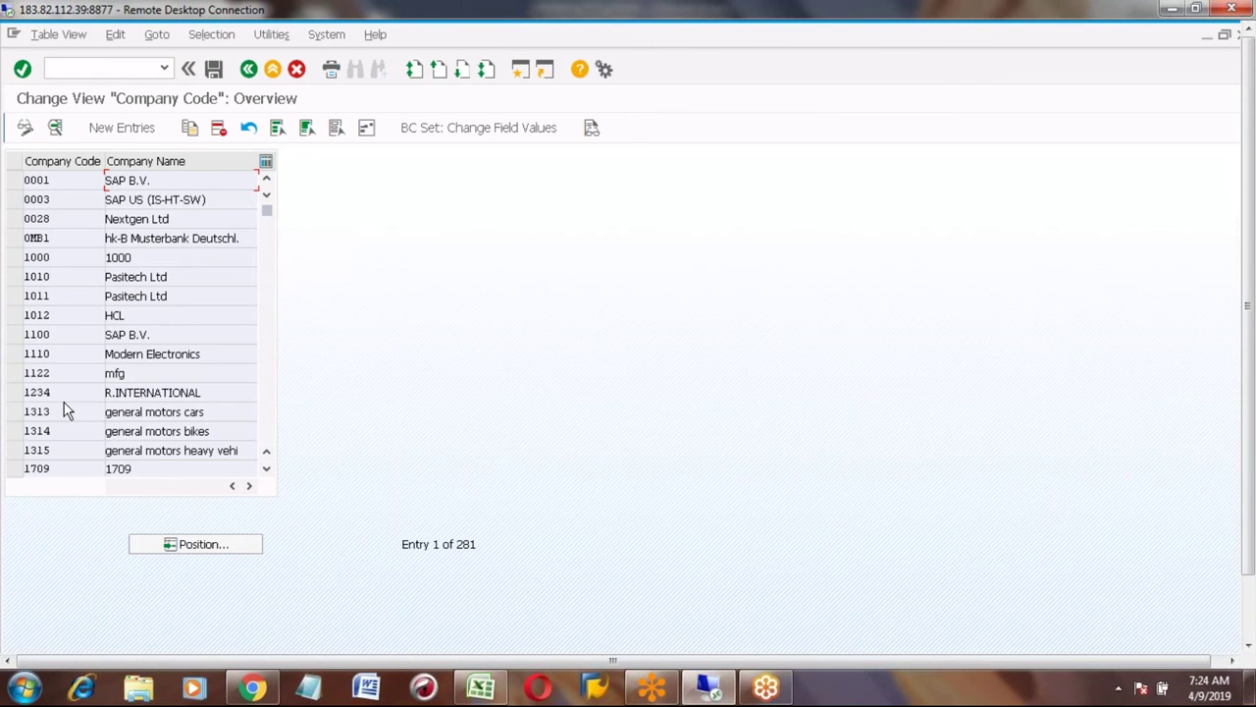
{"action": "scroll", "coordinate": [64, 404], "scroll_direction": "down", "scroll_amount": 5}
{"action": "left_click", "coordinate": [14, 353]}
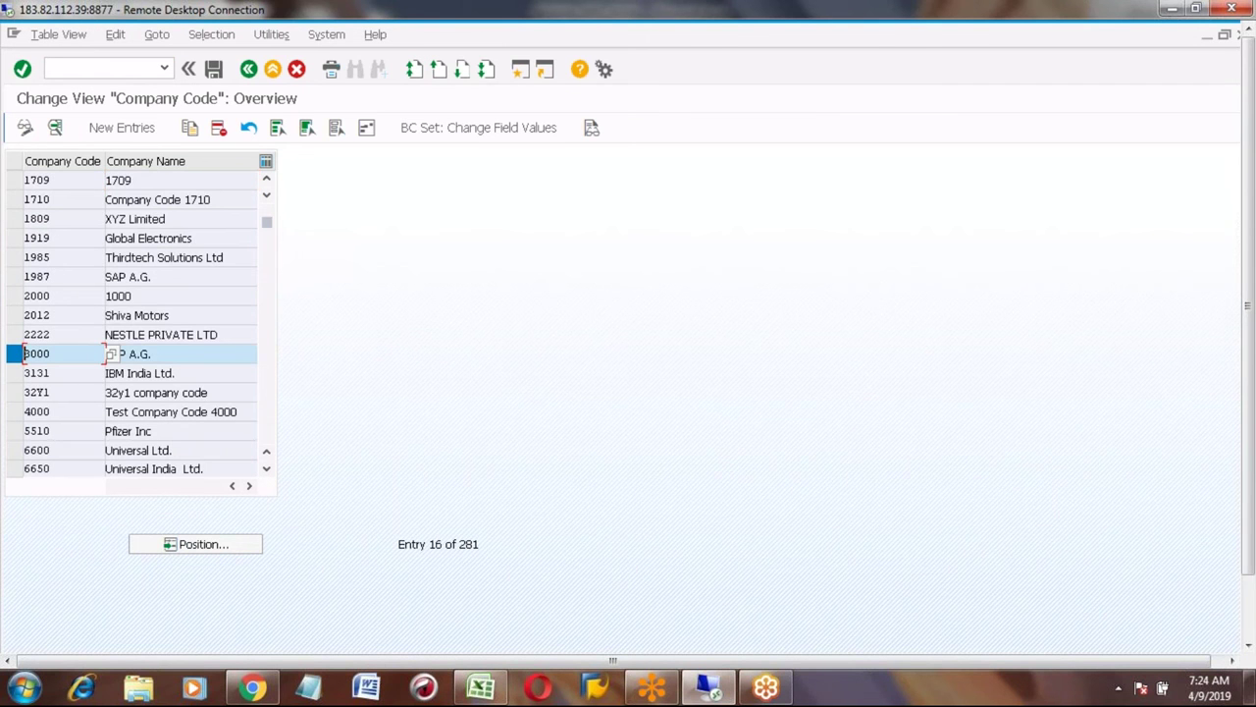
{"action": "left_click", "coordinate": [56, 128]}
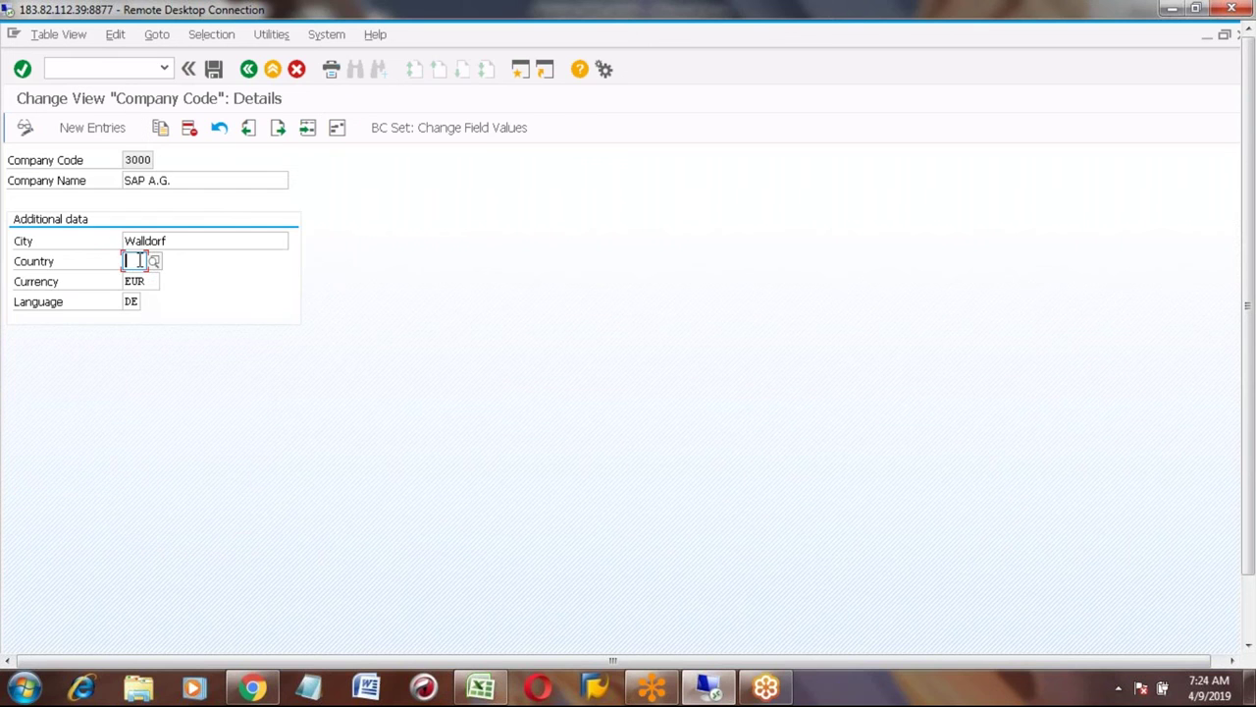
Try to set company code 3000's country to US, currency to USD and language to EN.
{"action": "left_click", "coordinate": [126, 260]}
{"action": "key", "text": "BackSpace"}
{"action": "key", "text": "BackSpace"}
{"action": "type", "text": "US"}
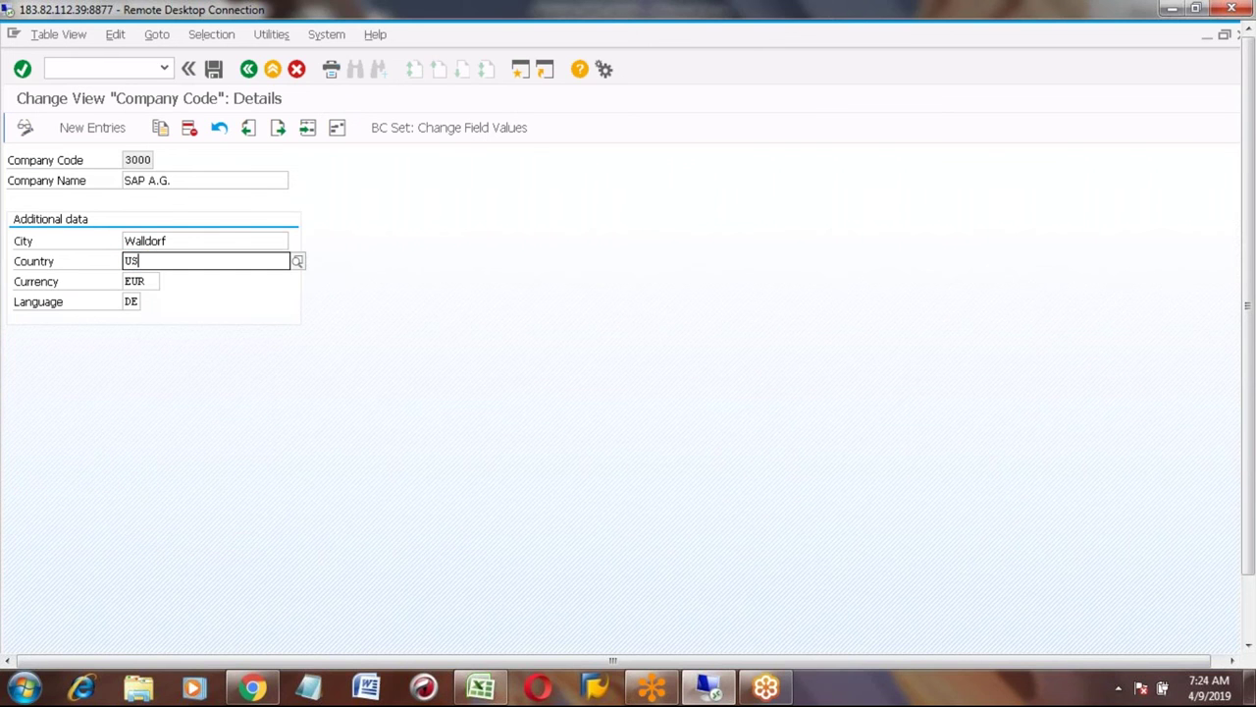
{"action": "key", "text": "Return"}
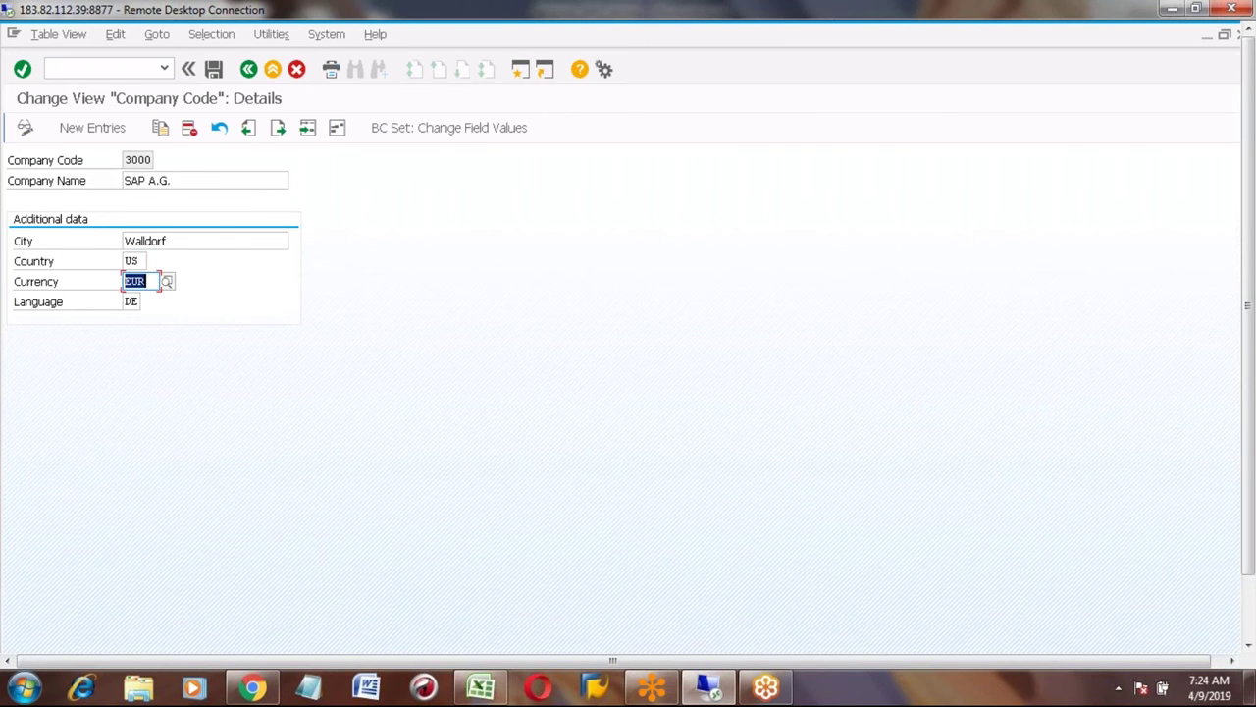
{"action": "type", "text": "USD"}
{"action": "key", "text": "Return"}
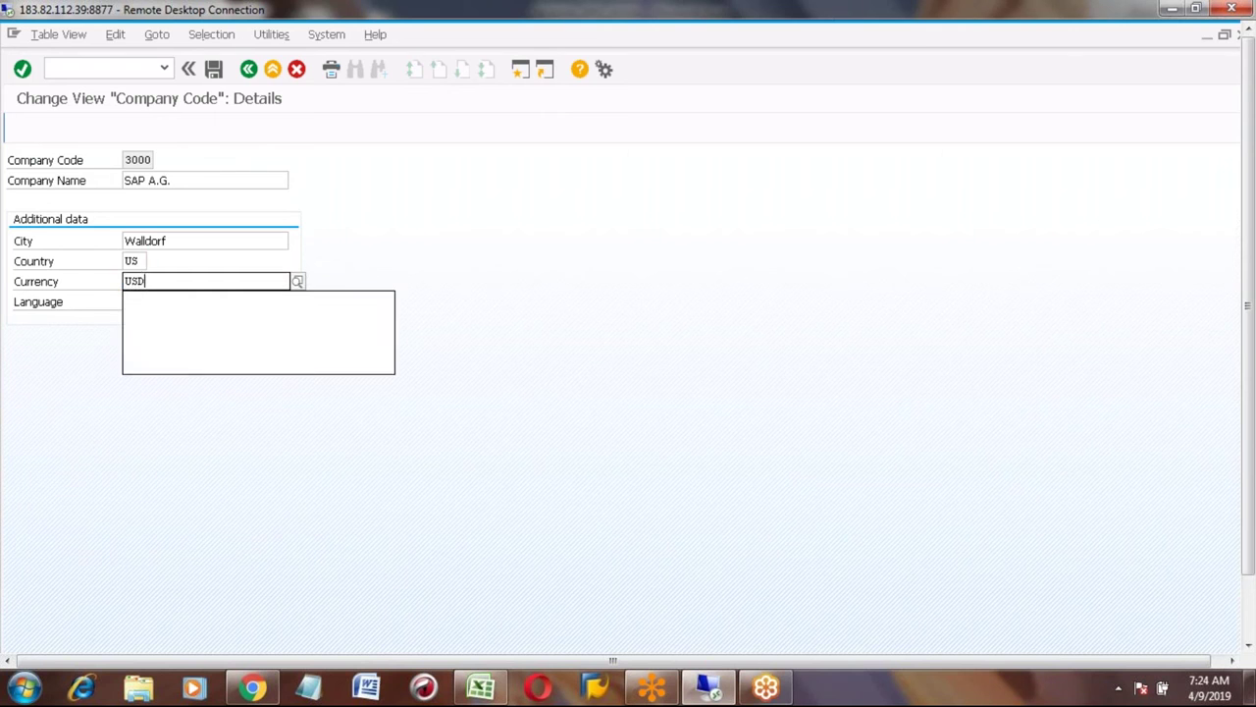
{"action": "type", "text": "EN"}
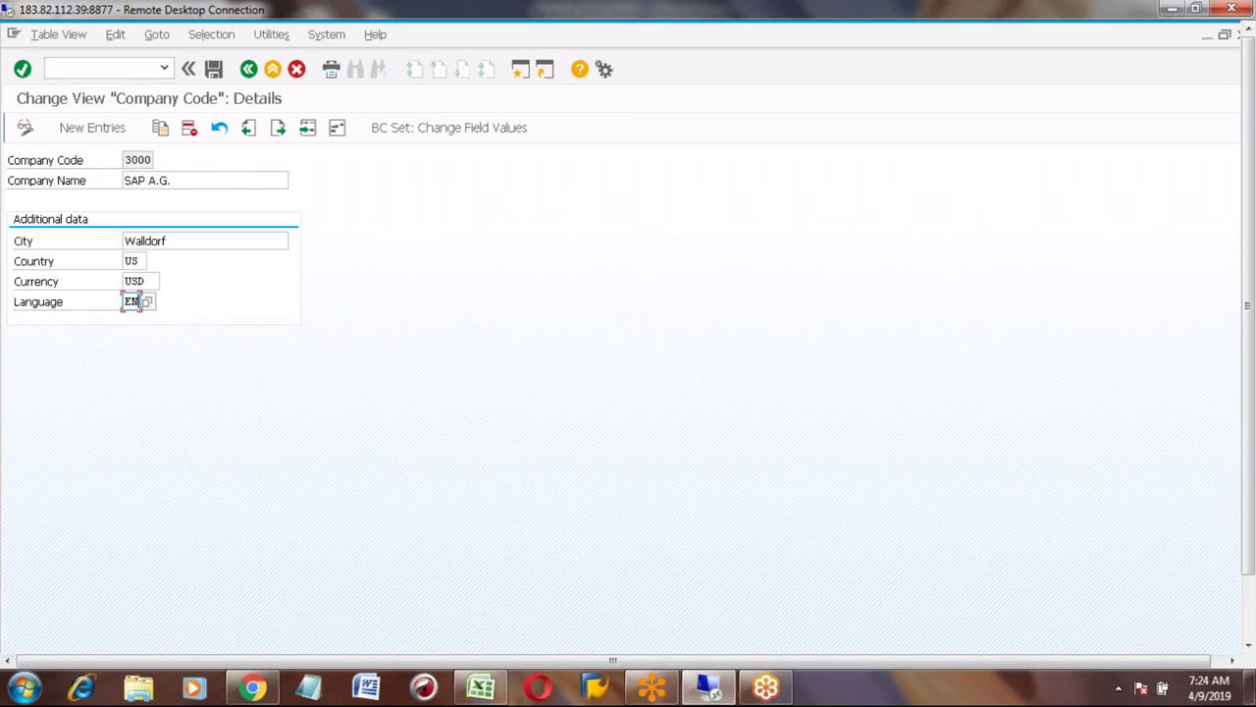
{"action": "key", "text": "Return"}
Read the status message about the currency change for company code 3000.
{"action": "left_click", "coordinate": [1248, 636]}
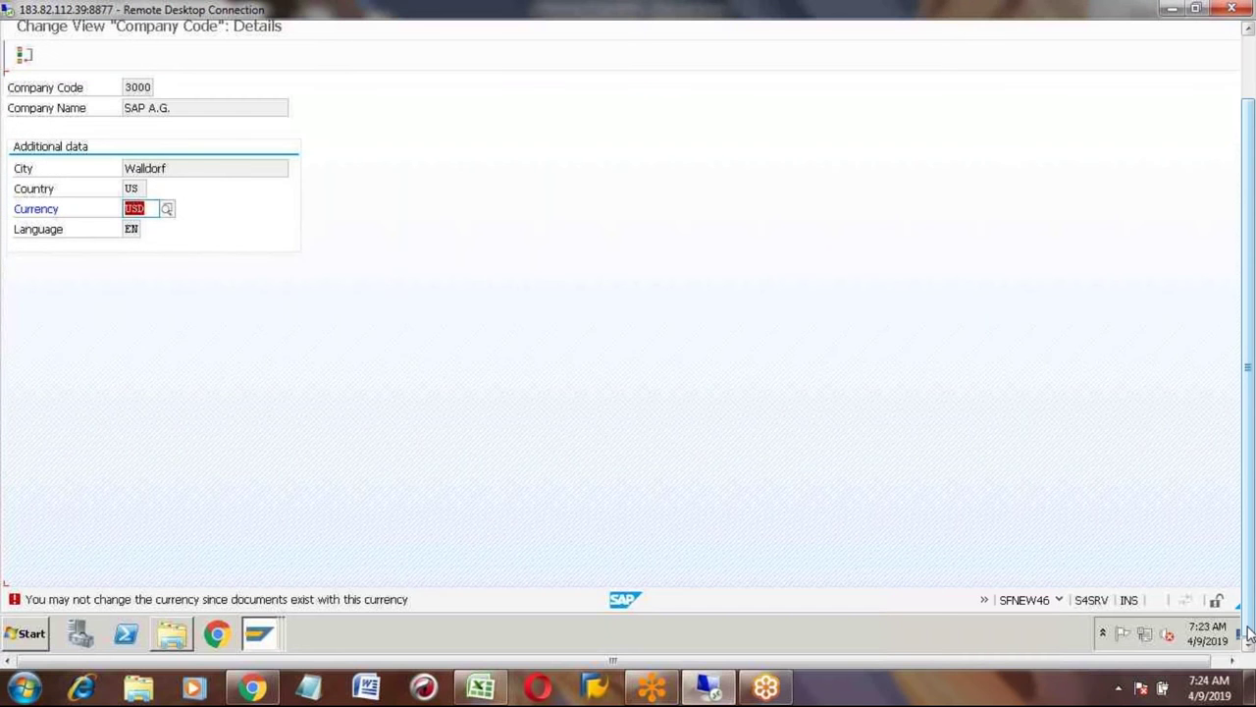
{"action": "left_click", "coordinate": [1249, 56]}
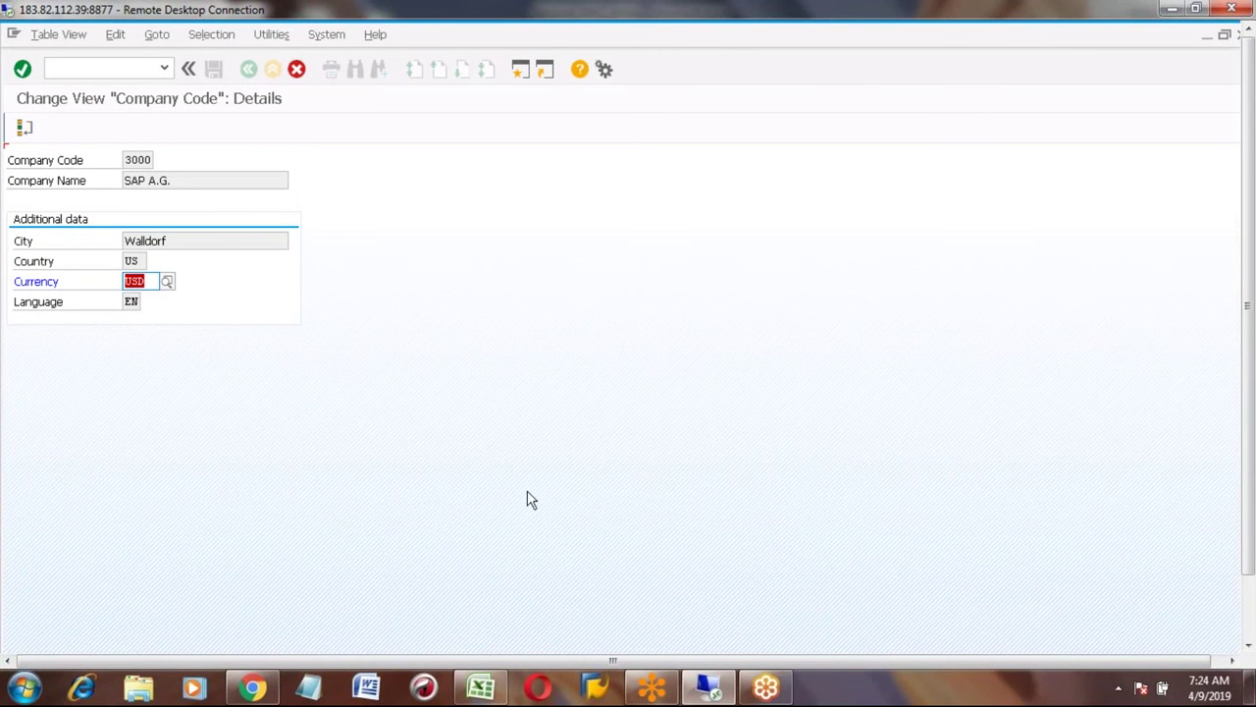
{"action": "left_click", "coordinate": [1249, 633]}
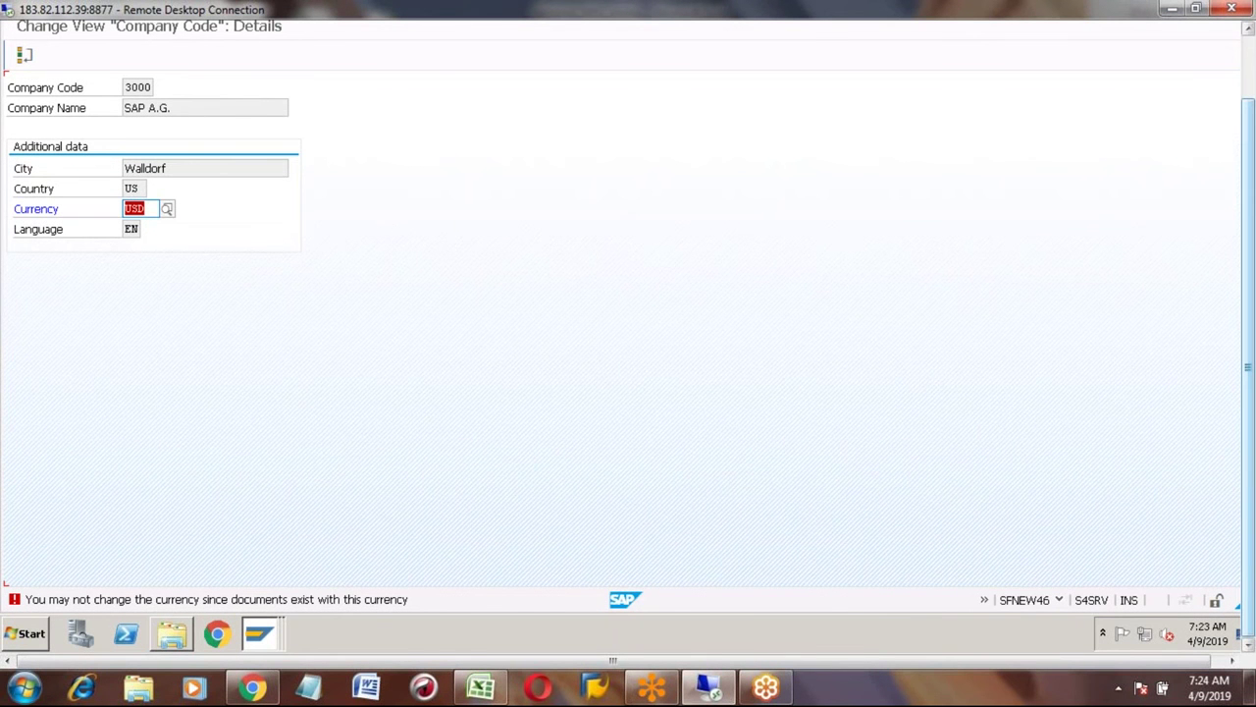
{"action": "left_click", "coordinate": [1251, 62]}
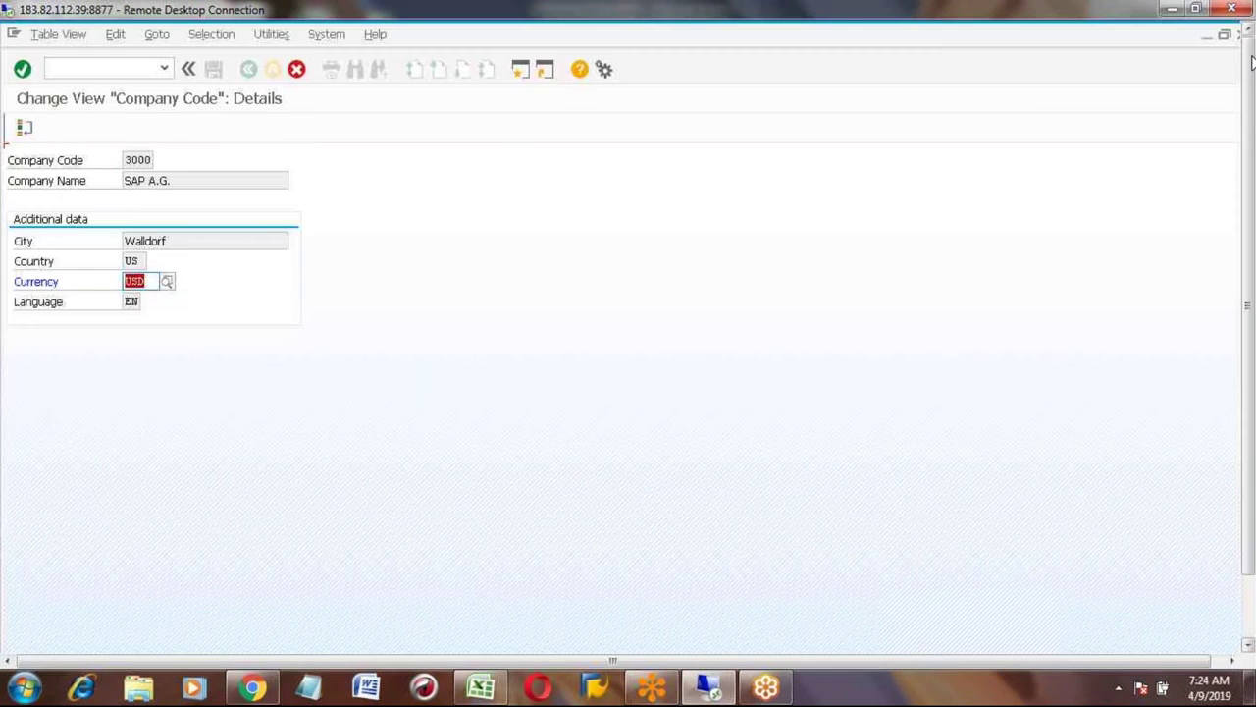
Cancel the company code change and leave the IMG for the SAP Easy Access menu.
{"action": "left_click", "coordinate": [273, 69]}
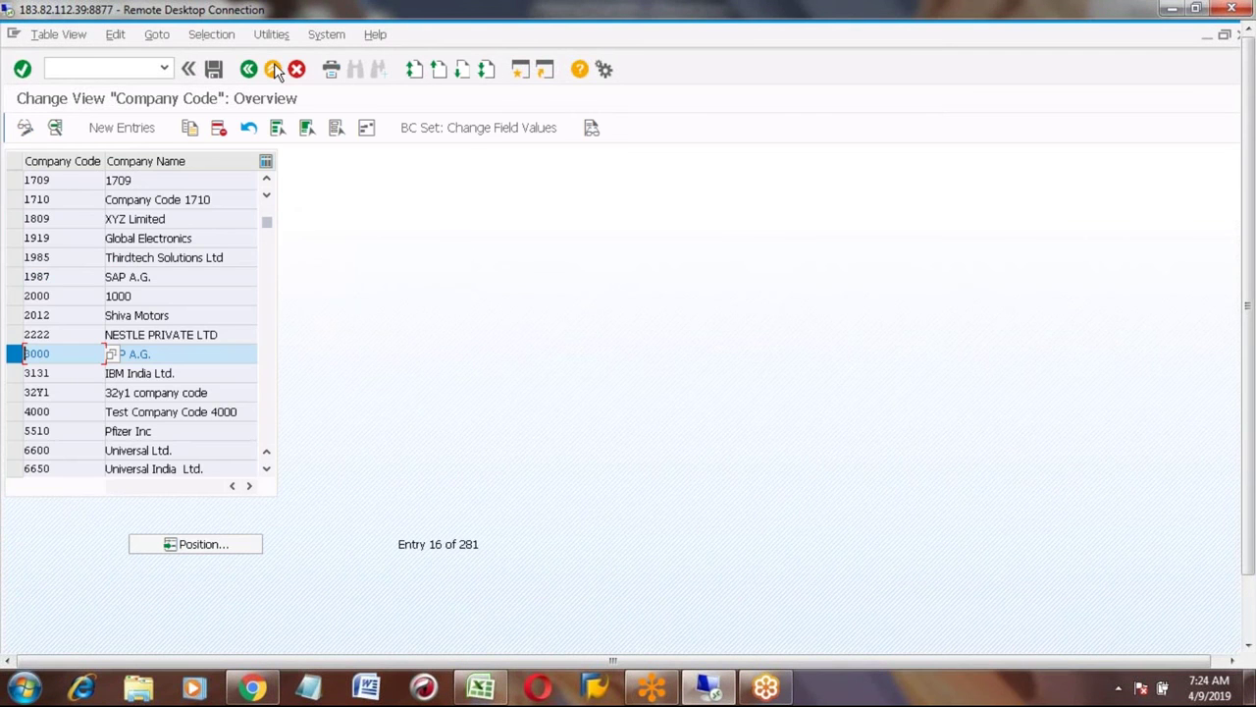
{"action": "left_click", "coordinate": [274, 67]}
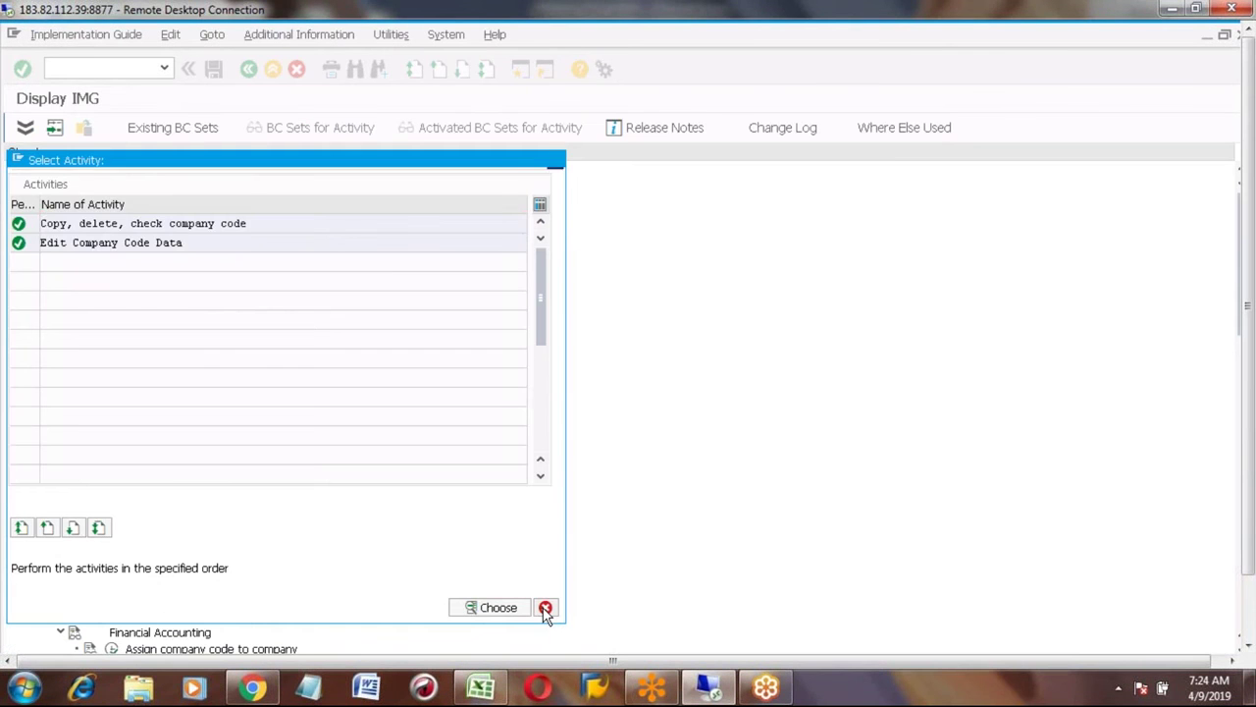
{"action": "left_click", "coordinate": [546, 608]}
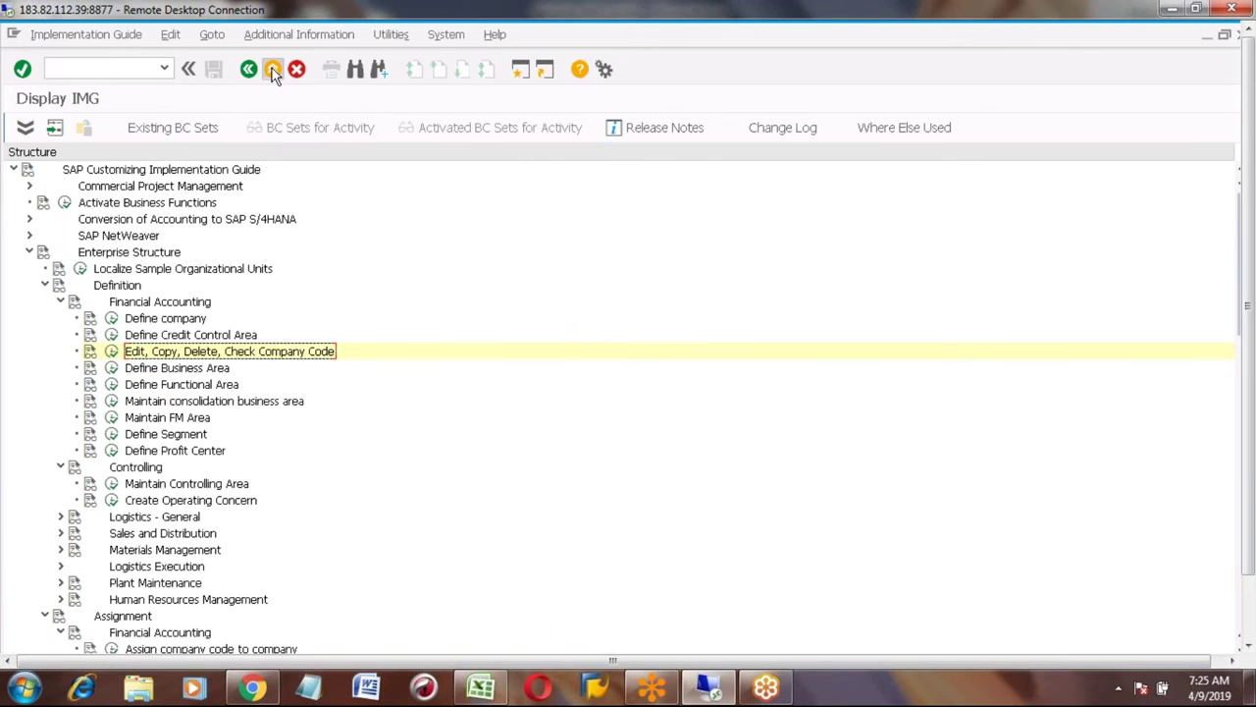
{"action": "left_click", "coordinate": [273, 70]}
{"action": "left_click", "coordinate": [273, 71]}
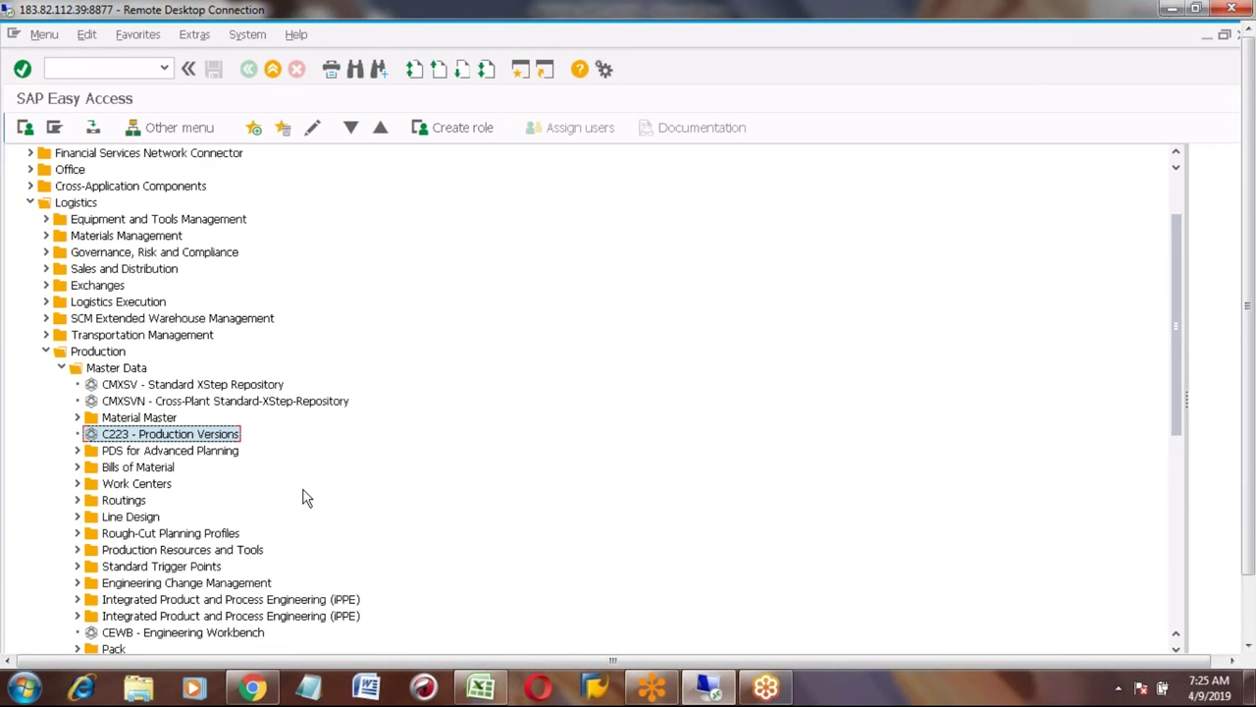
{"action": "left_click", "coordinate": [106, 68]}
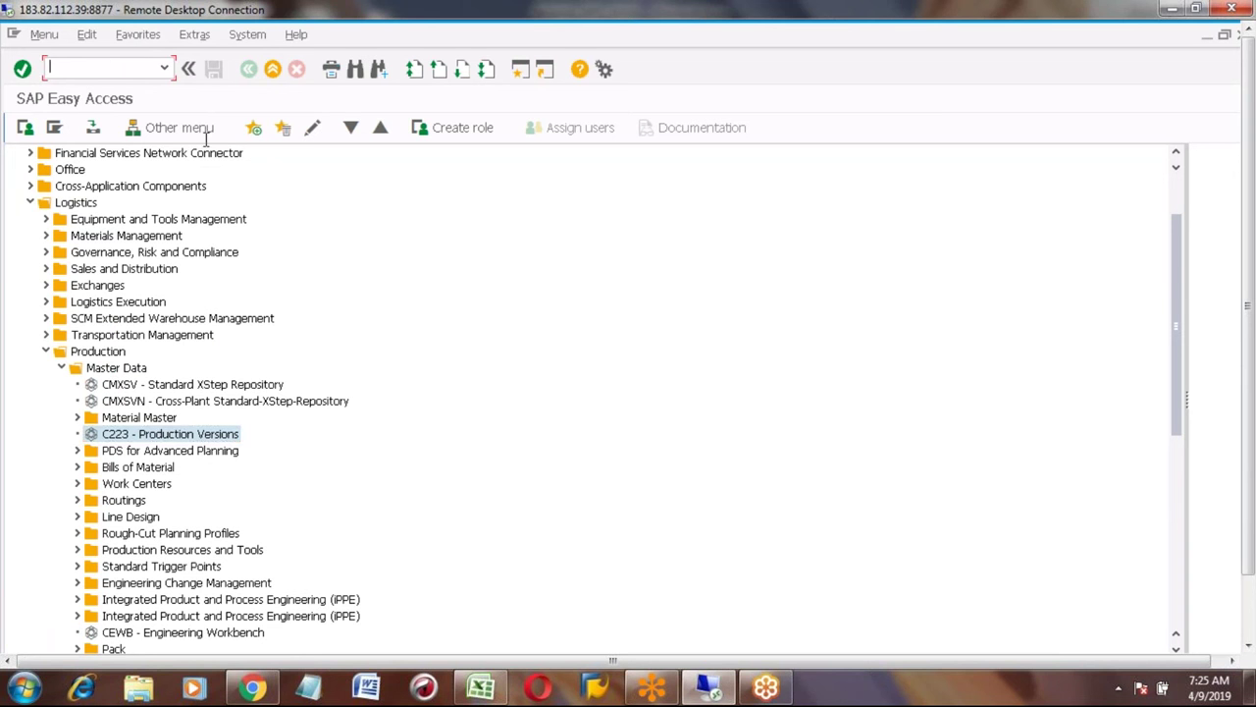
Switch to the Excel course notes and review the master data topics from purchase info records back up to the manufacturing overview.
{"action": "left_click", "coordinate": [480, 688]}
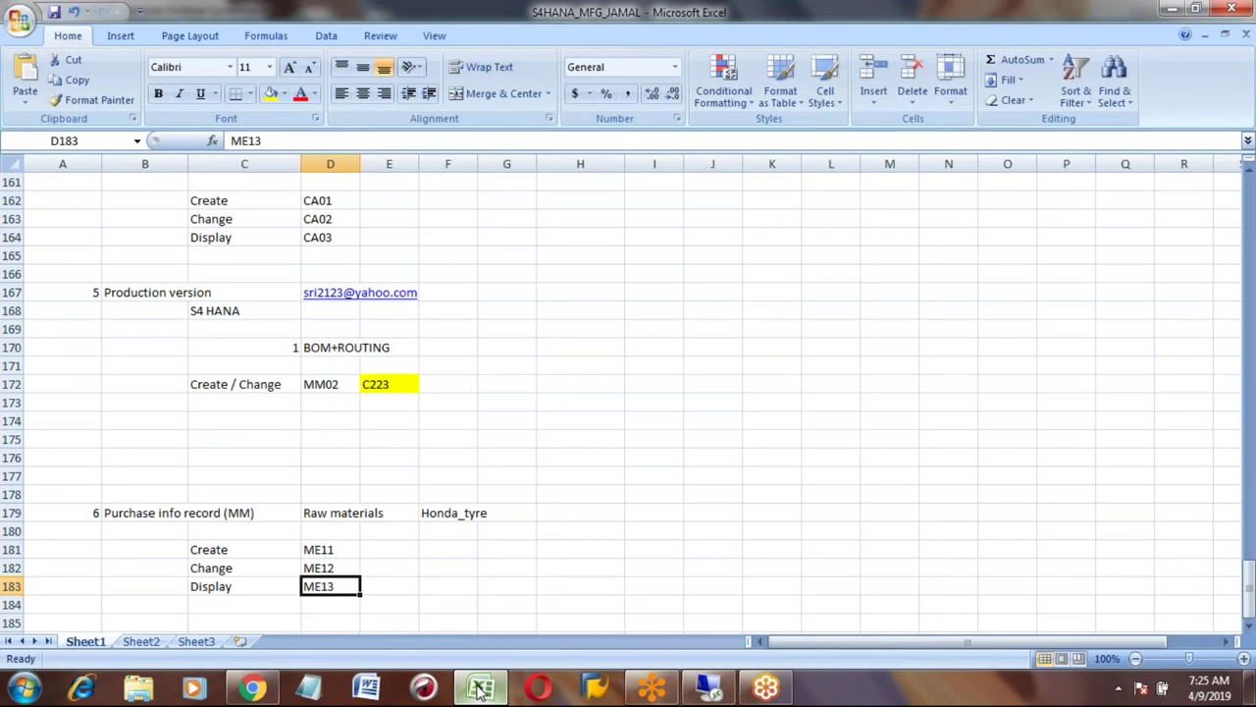
{"action": "left_click", "coordinate": [330, 476]}
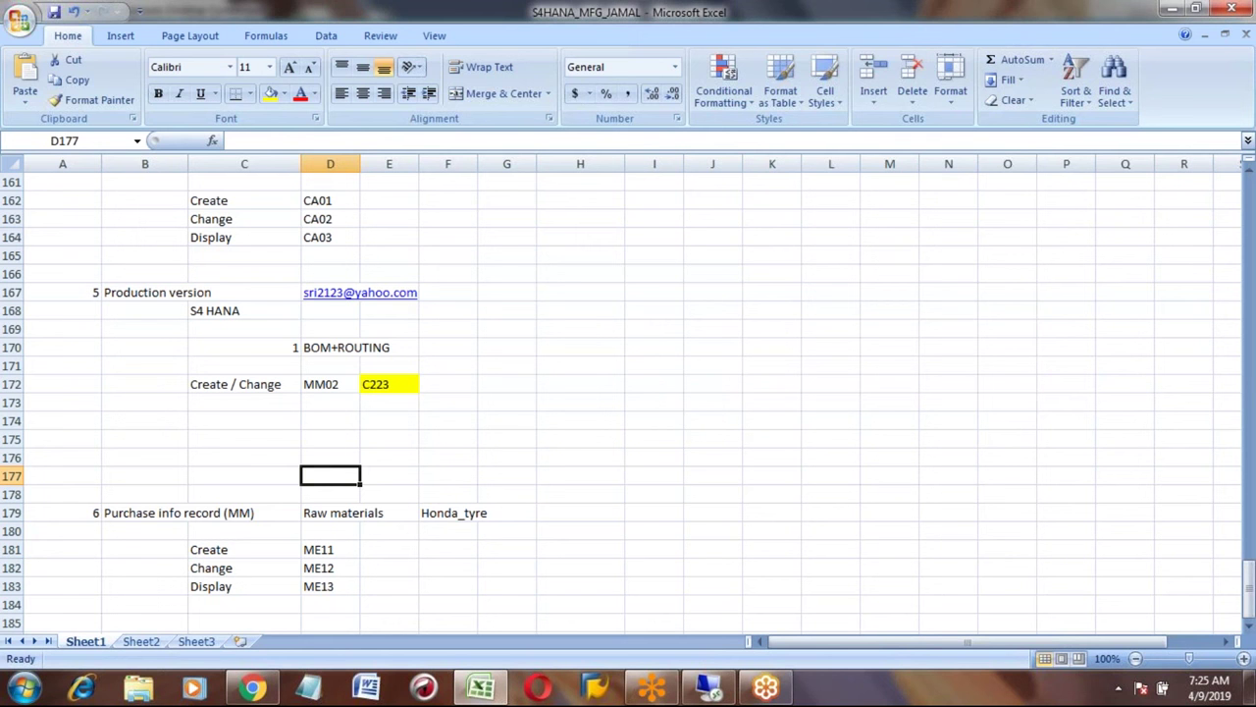
{"action": "key", "text": "Up"}
{"action": "key", "text": "Up"}
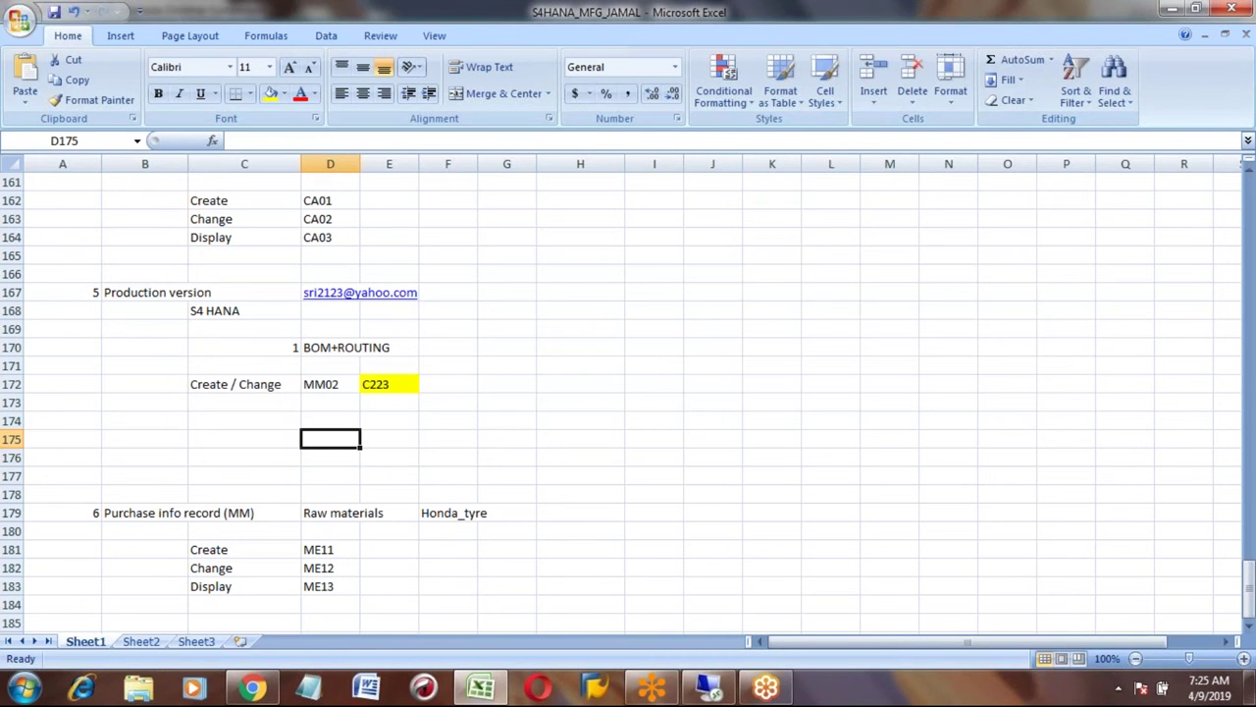
{"action": "key", "text": "Up"}
{"action": "key", "text": "Up"}
{"action": "key", "text": "Up"}
{"action": "key", "text": "Up"}
{"action": "key", "text": "Up"}
{"action": "key", "text": "Up"}
{"action": "key", "text": "Up"}
{"action": "key", "text": "Up"}
{"action": "key", "text": "Up"}
{"action": "key", "text": "Up"}
{"action": "key", "text": "Up"}
{"action": "key", "text": "Up"}
{"action": "key", "text": "Up"}
{"action": "key", "text": "Up"}
{"action": "key", "text": "Up"}
{"action": "key", "text": "Up"}
{"action": "key", "text": "Up"}
{"action": "key", "text": "Up"}
{"action": "key", "text": "Up"}
{"action": "key", "text": "Up"}
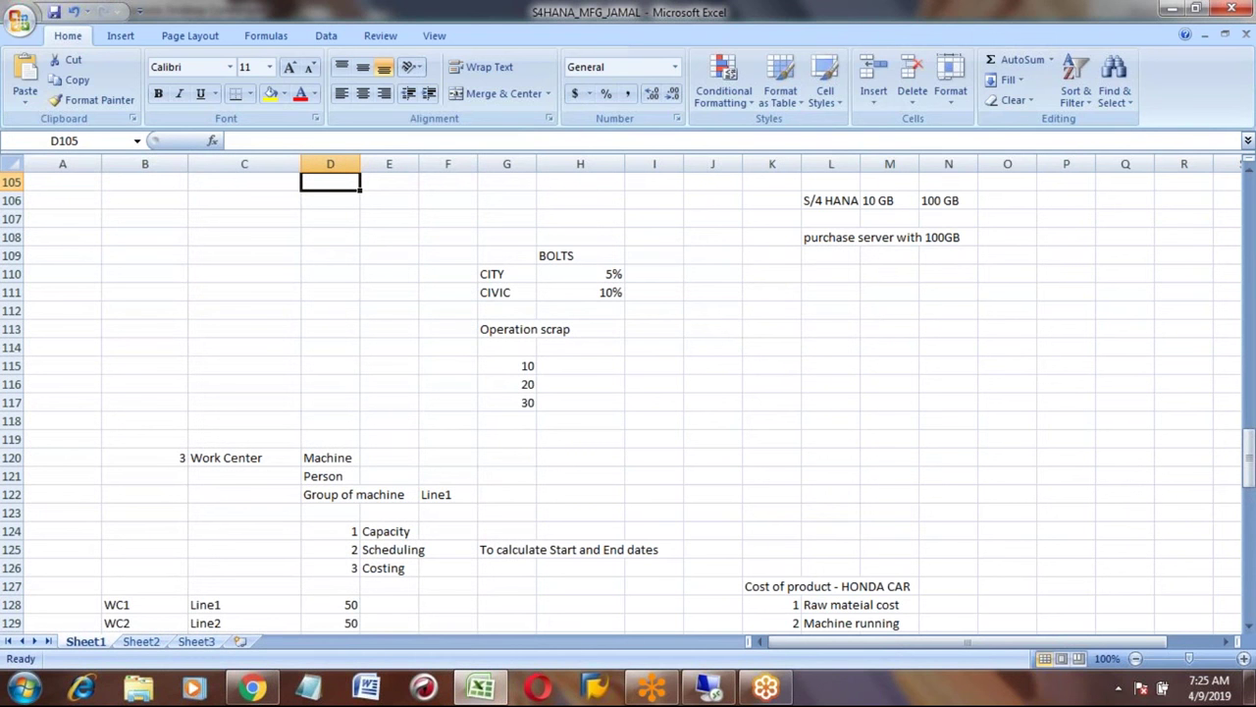
{"action": "key", "text": "Up"}
{"action": "key", "text": "Up"}
{"action": "key", "text": "Up"}
{"action": "key", "text": "Up"}
{"action": "key", "text": "Up"}
{"action": "key", "text": "Up"}
{"action": "key", "text": "Up"}
{"action": "key", "text": "Up"}
{"action": "key", "text": "Up"}
{"action": "key", "text": "Up"}
{"action": "key", "text": "Up"}
{"action": "key", "text": "Up"}
{"action": "key", "text": "Up"}
{"action": "key", "text": "Up"}
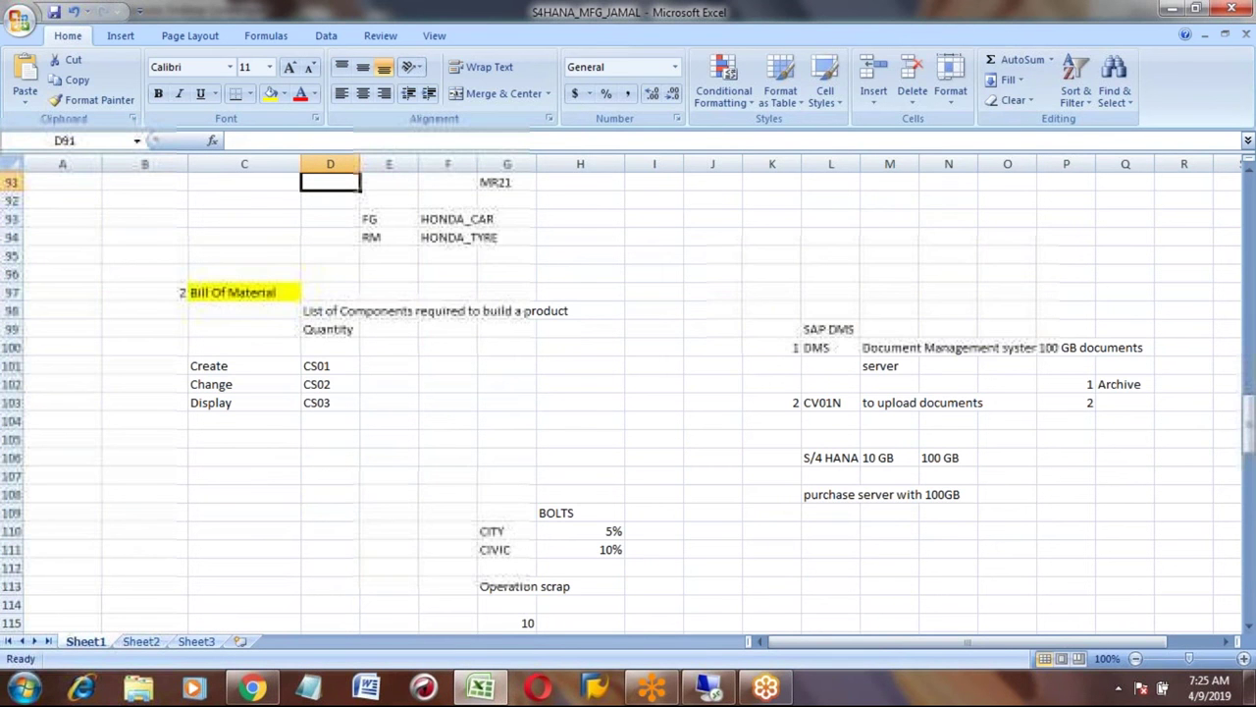
{"action": "scroll", "coordinate": [392, 314], "scroll_direction": "up", "scroll_amount": 20}
Examine the Make To Stock process outline and the Discrete Manufacturing example in the course notes.
{"action": "left_click", "coordinate": [393, 310]}
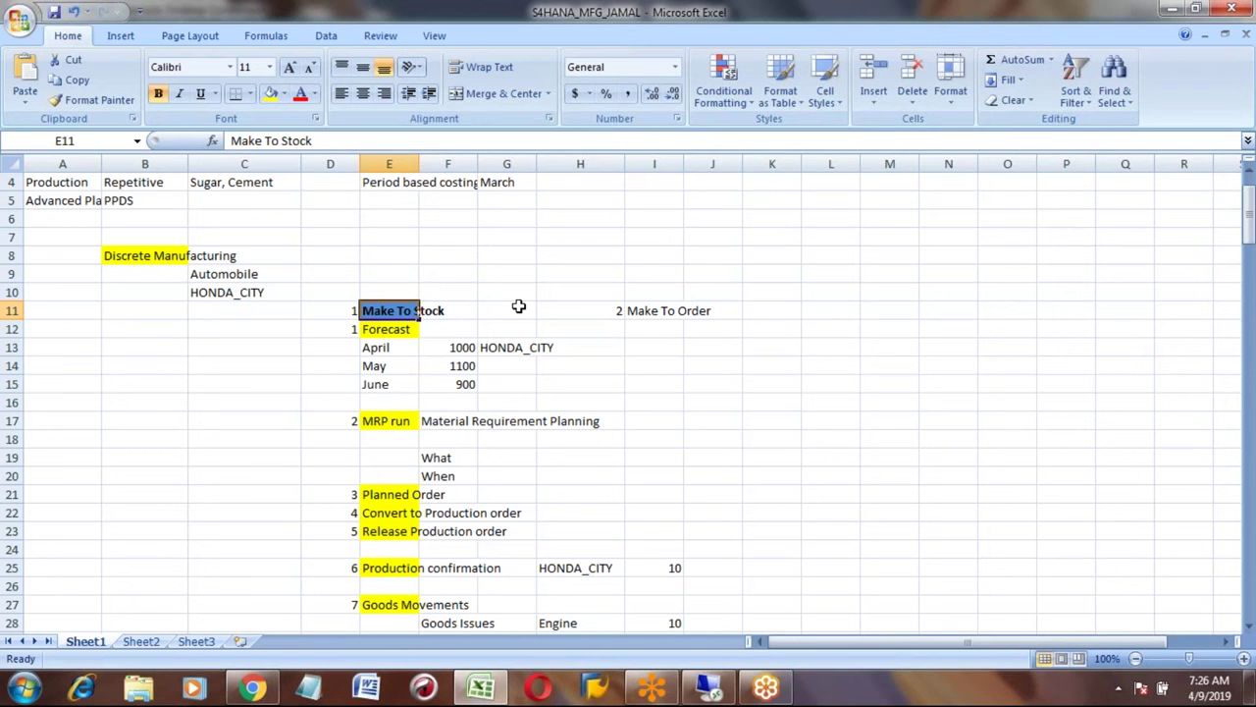
{"action": "key", "text": "Up"}
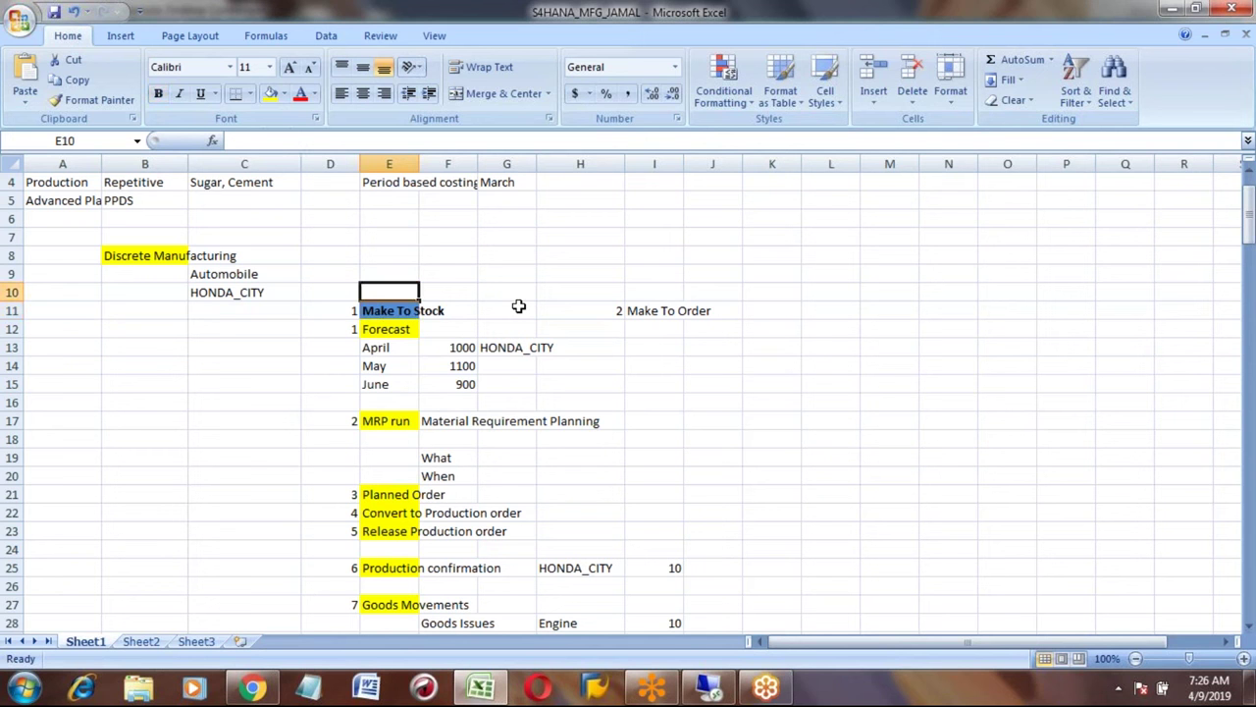
{"action": "key", "text": "Left"}
{"action": "key", "text": "Left"}
{"action": "key", "text": "Up"}
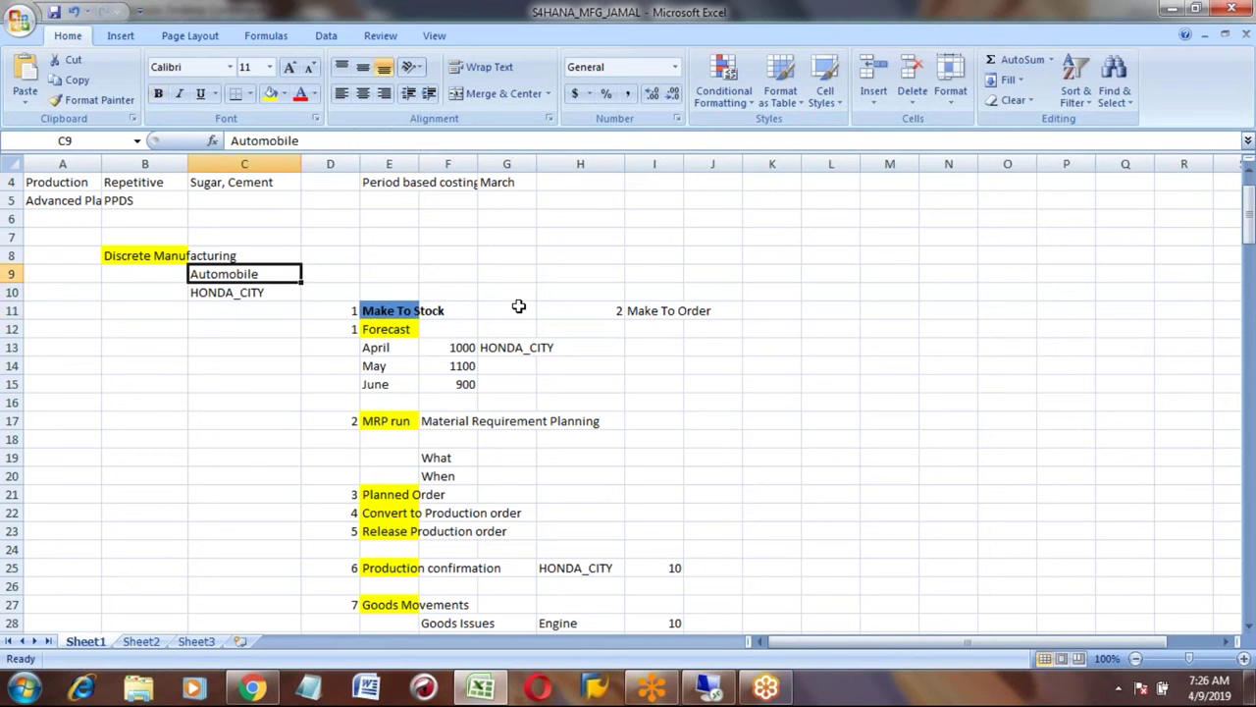
Review the Make To Stock heading and its Forecast step under the Discrete Manufacturing example.
{"action": "key", "text": "Up"}
{"action": "key", "text": "Right"}
{"action": "key", "text": "Right"}
{"action": "key", "text": "Down"}
{"action": "key", "text": "Down"}
{"action": "key", "text": "Down"}
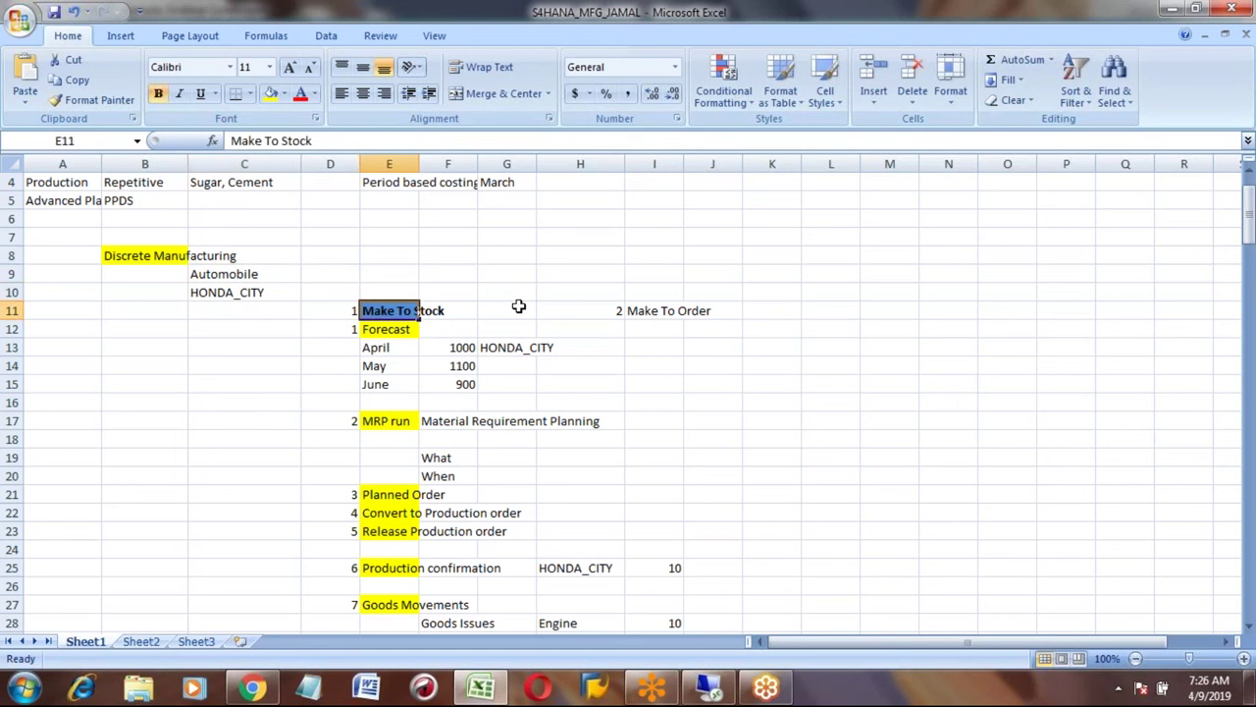
{"action": "key", "text": "Down"}
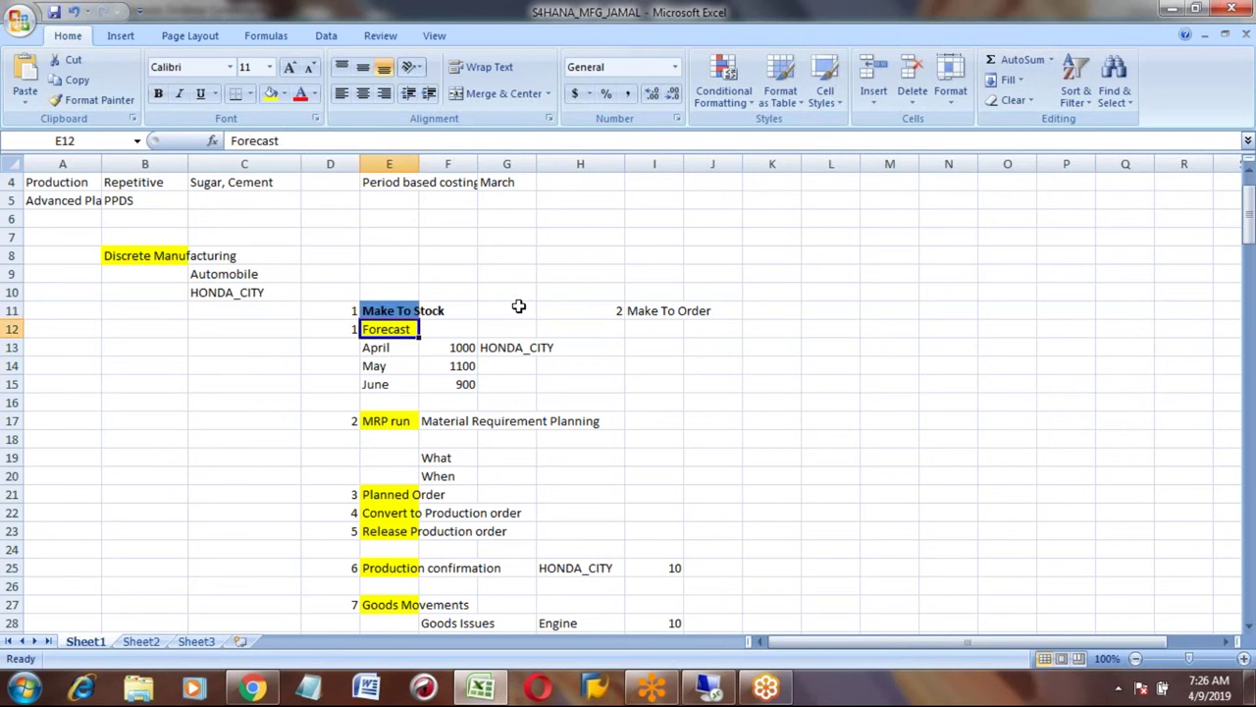
{"action": "key", "text": "Up"}
{"action": "key", "text": "Down"}
{"action": "key", "text": "Up"}
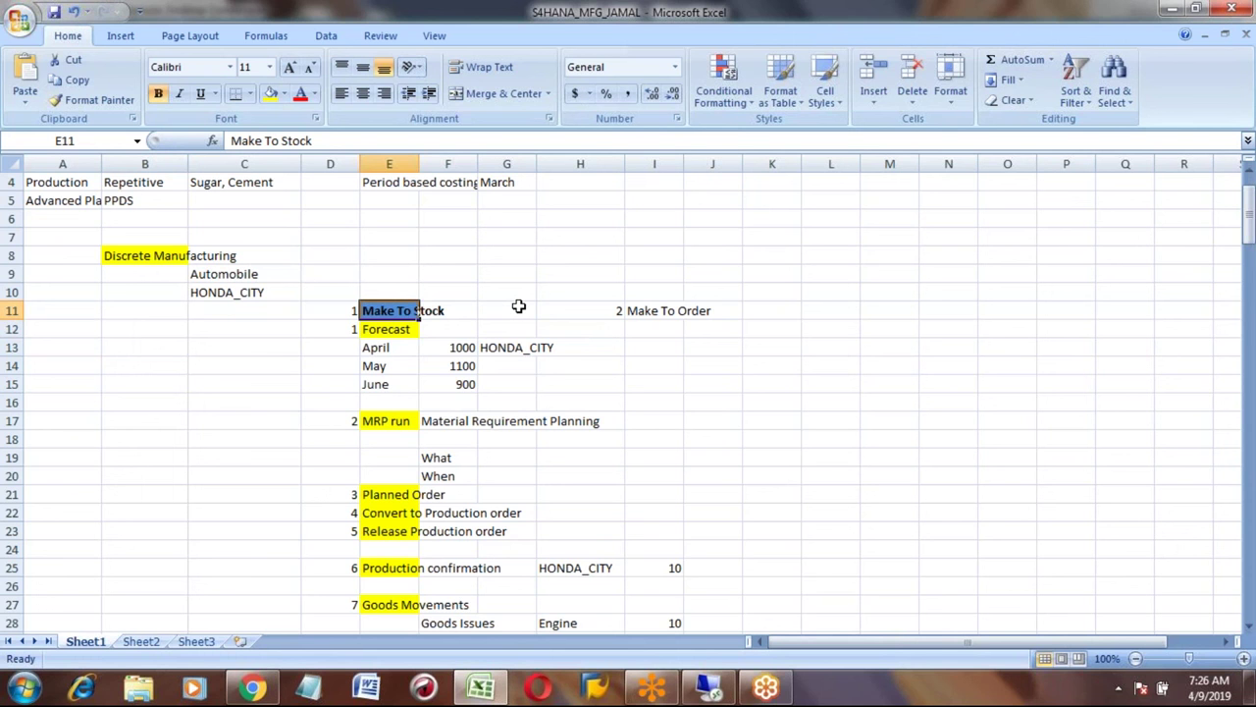
{"action": "key", "text": "Down"}
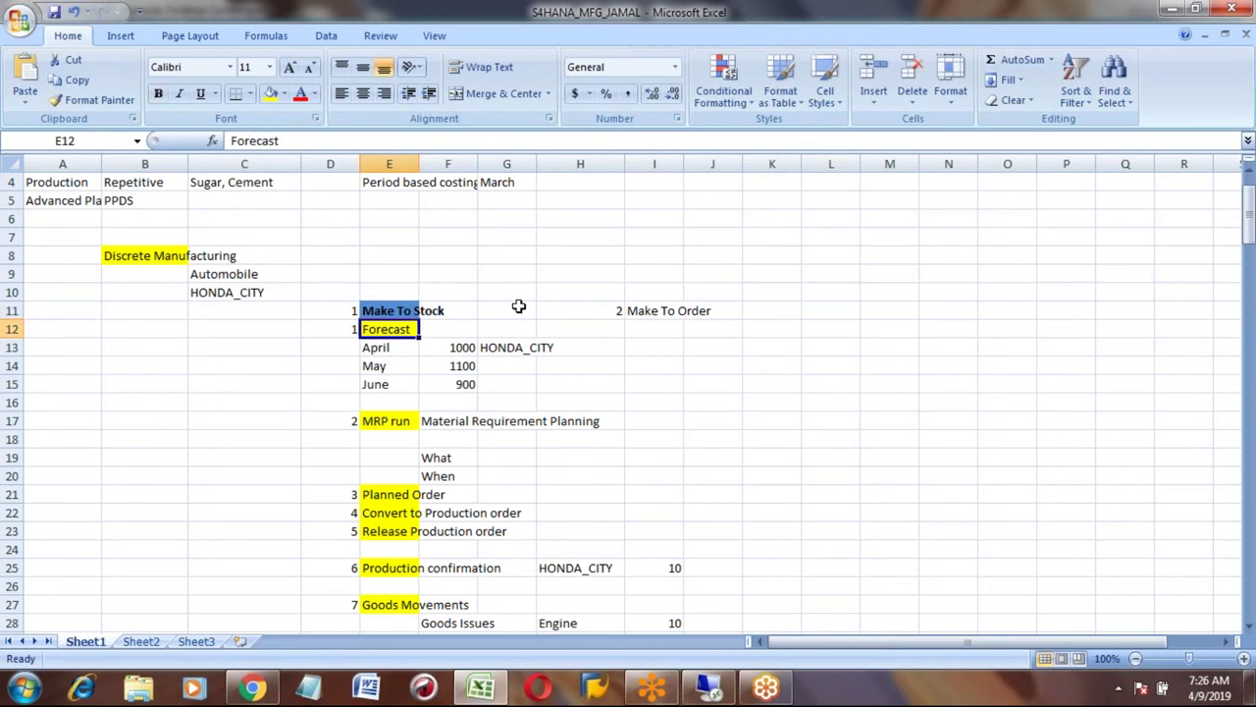
{"action": "key", "text": "Up"}
Examine the monthly forecast entries below the Forecast step, including the April entry for HONDA_CITY.
{"action": "key", "text": "Down"}
{"action": "key", "text": "Down"}
{"action": "key", "text": "Down"}
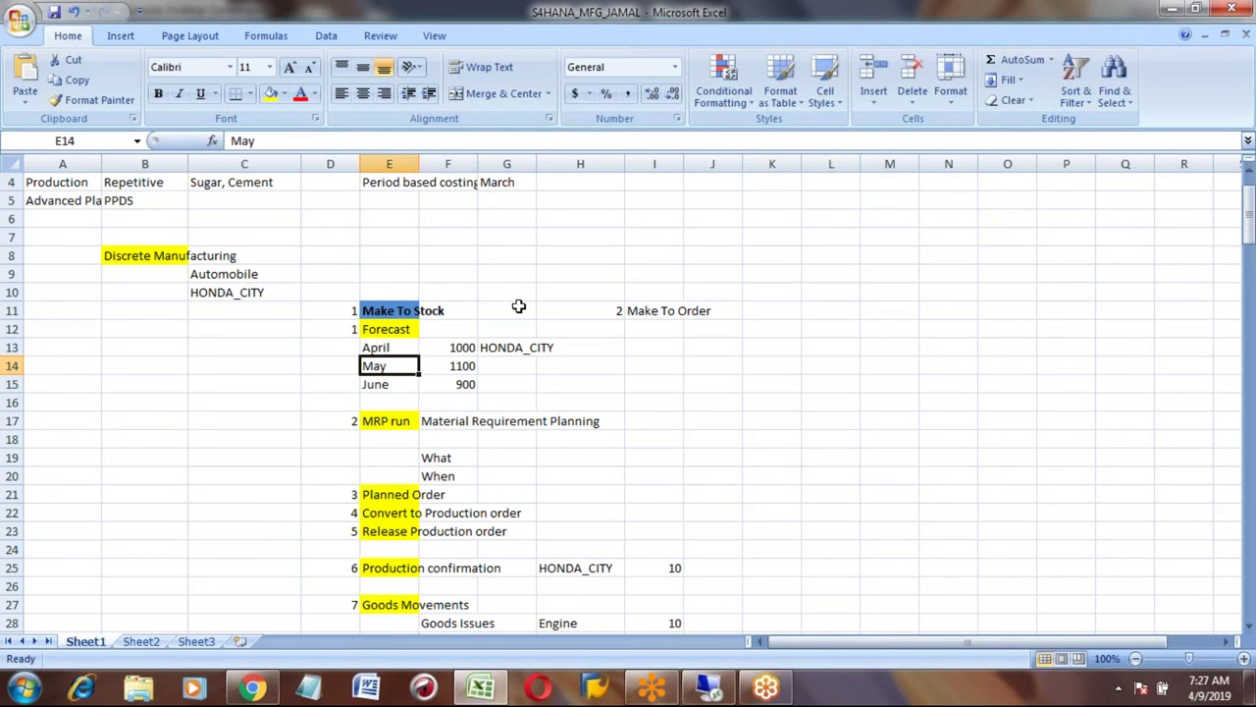
{"action": "key", "text": "Up"}
{"action": "key", "text": "Up"}
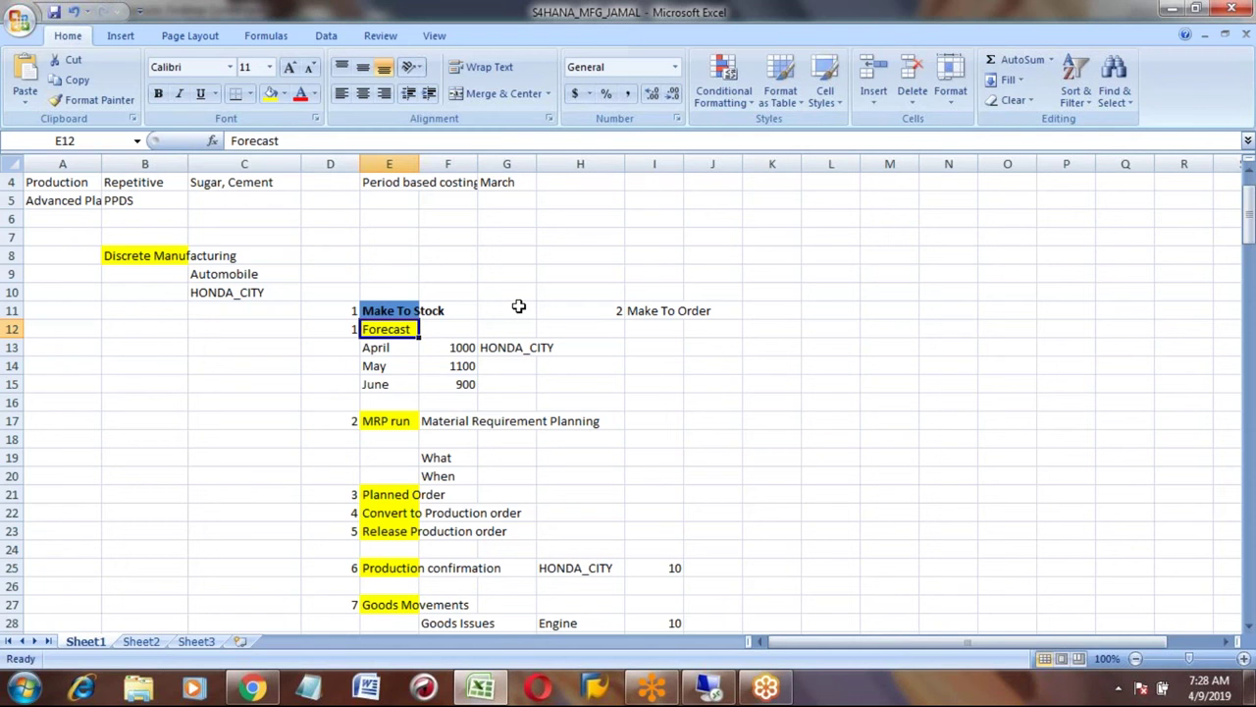
{"action": "key", "text": "Down"}
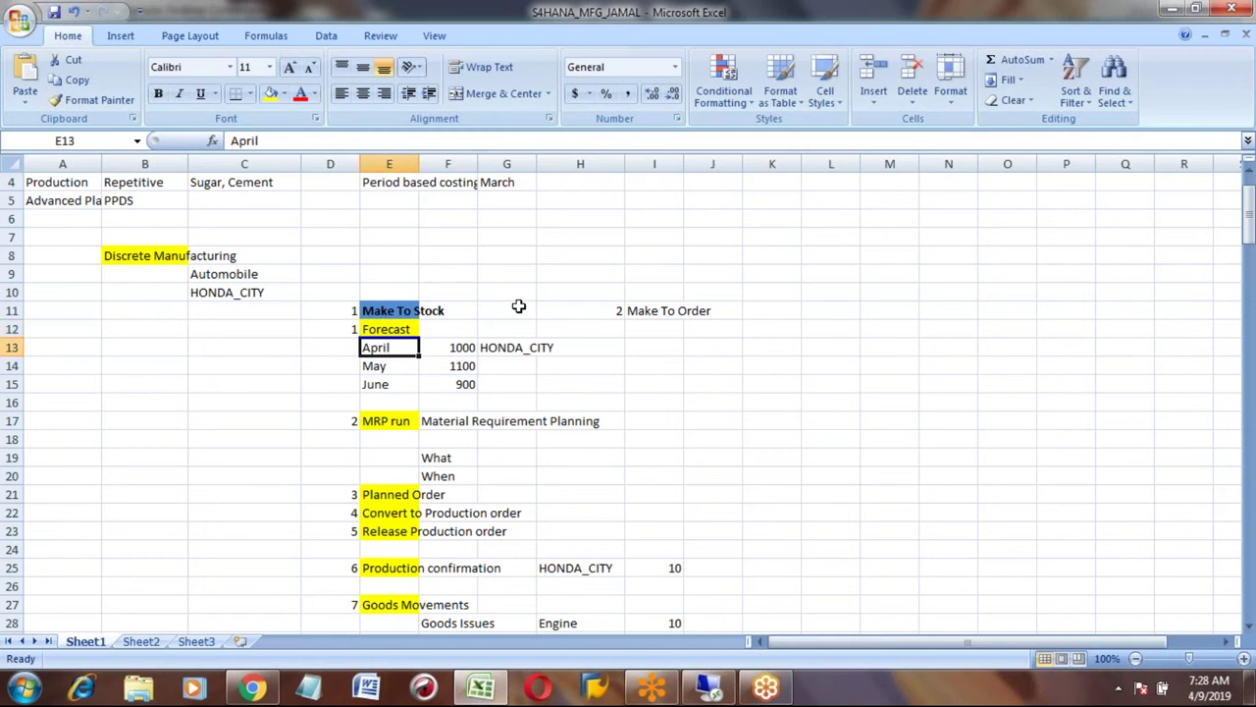
{"action": "key", "text": "Right"}
{"action": "key", "text": "Right"}
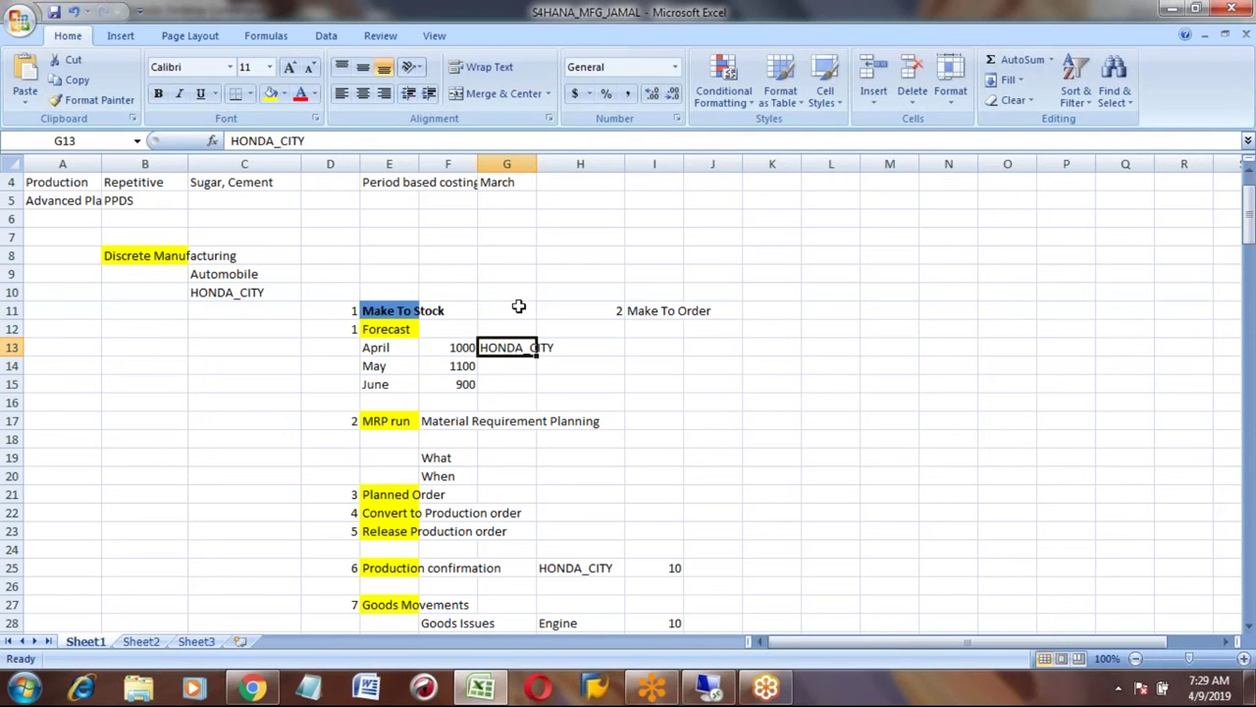
{"action": "left_click", "coordinate": [402, 330]}
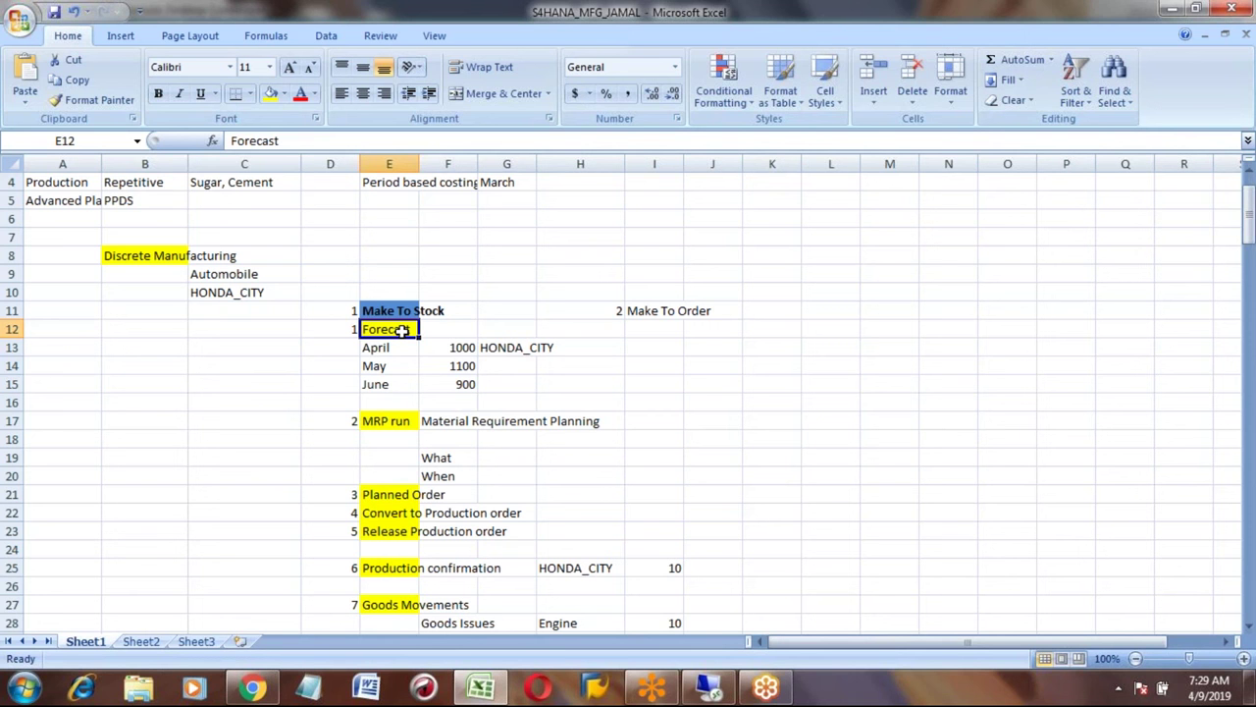
Compare the numbered Forecast and MRP run steps by highlighting each with its step number.
{"action": "key", "text": "Left"}
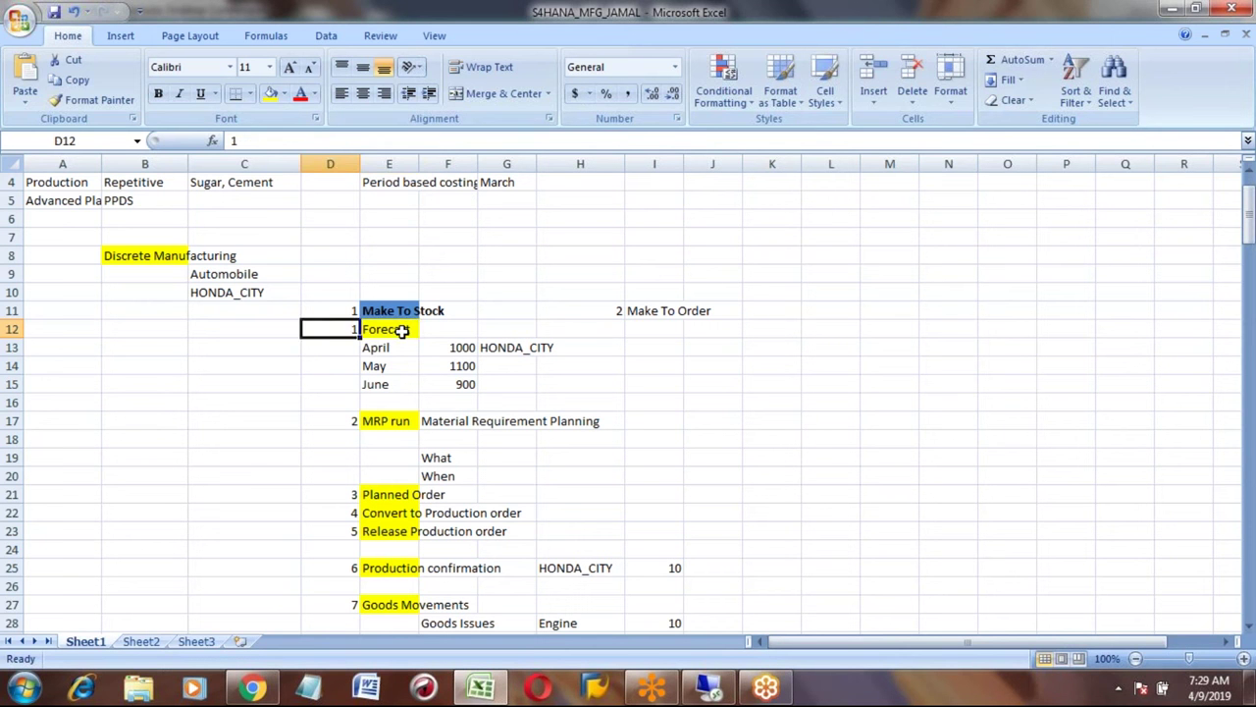
{"action": "key", "text": "Right"}
{"action": "key", "text": "Left"}
{"action": "key", "text": "shift+Right"}
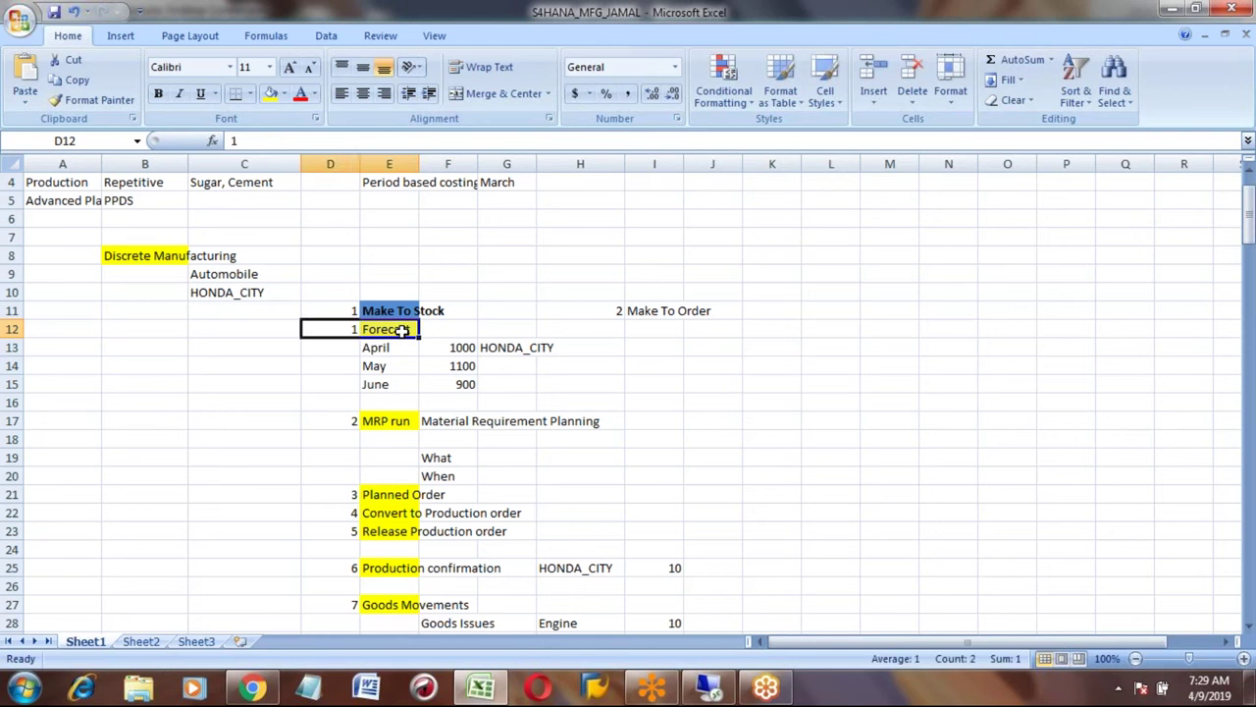
{"action": "left_click", "coordinate": [342, 420]}
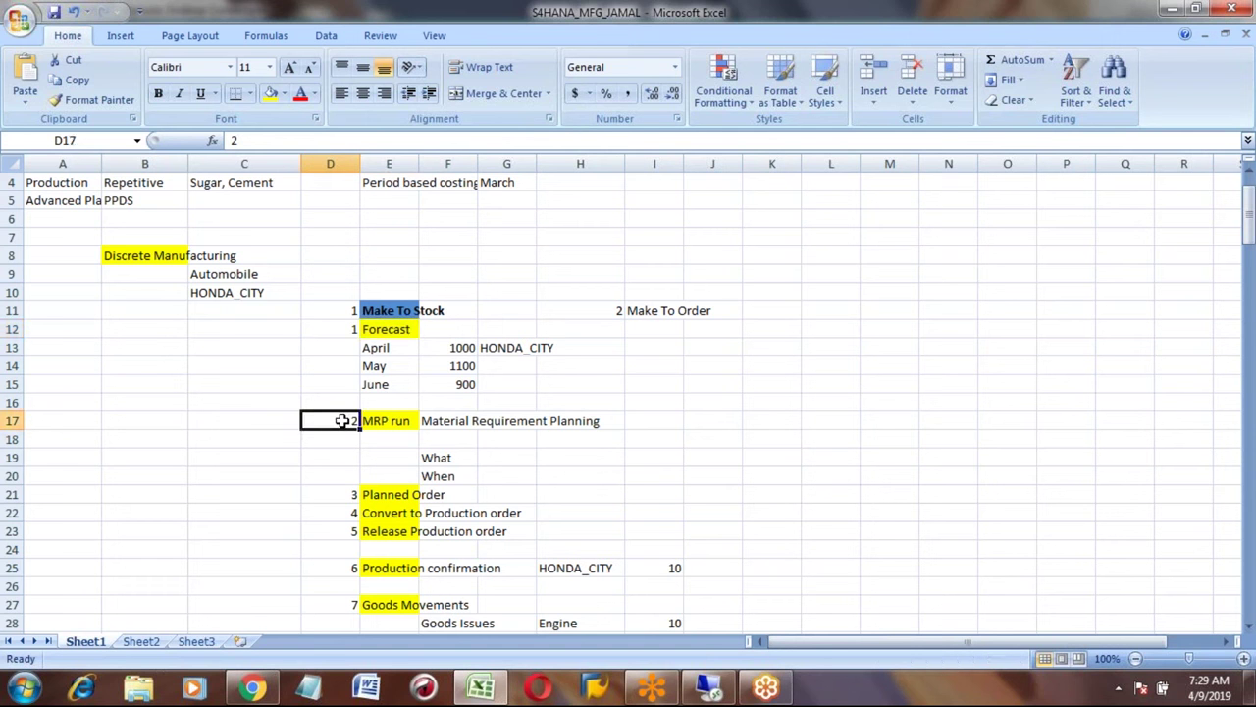
{"action": "key", "text": "shift+Right"}
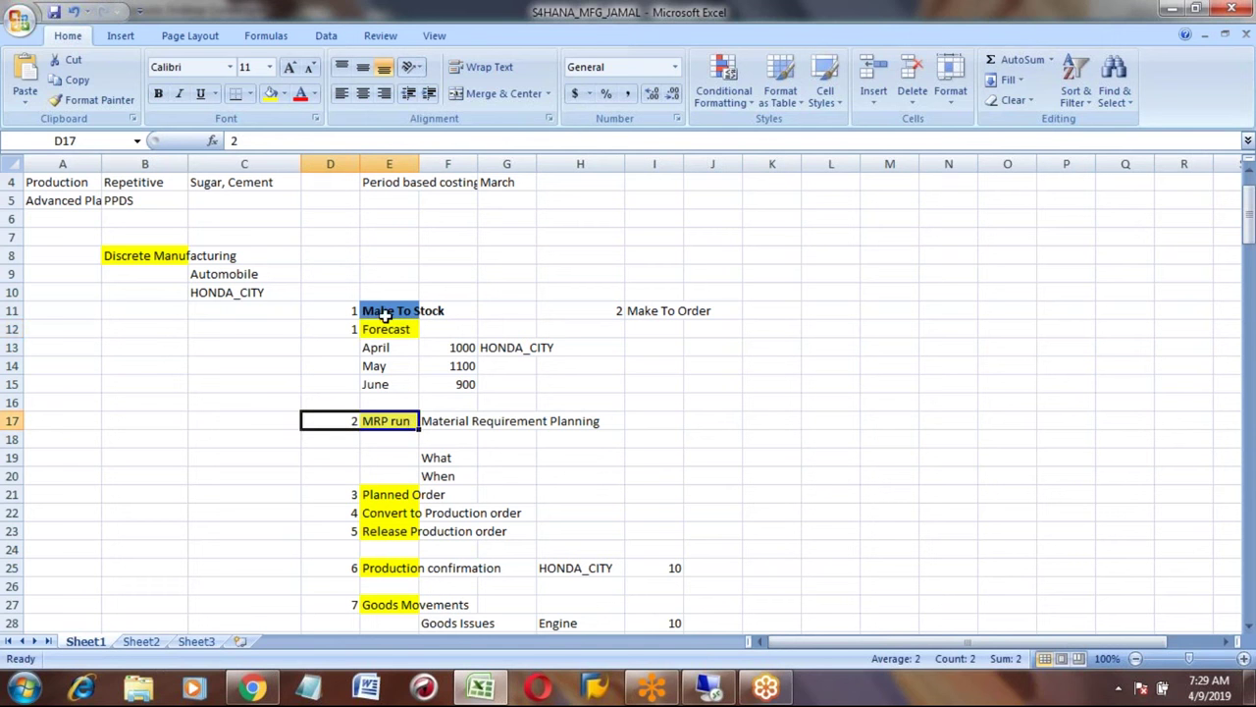
{"action": "left_click_drag", "start_coordinate": [357, 329], "coordinate": [356, 330]}
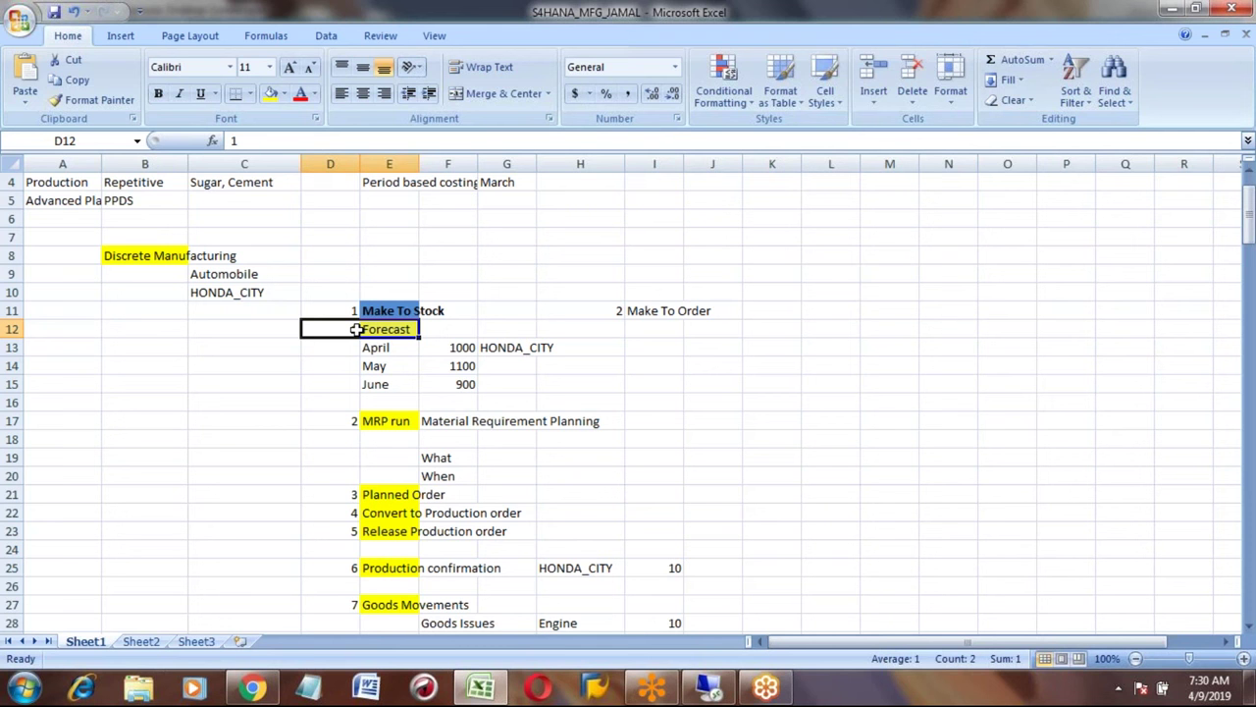
Look over the rows from the Forecast step down past the MRP run, and highlight Forecast with its number again.
{"action": "key", "text": "Down"}
{"action": "key", "text": "Down"}
{"action": "key", "text": "Down"}
{"action": "key", "text": "Down"}
{"action": "key", "text": "Down"}
{"action": "key", "text": "Down"}
{"action": "key", "text": "Down"}
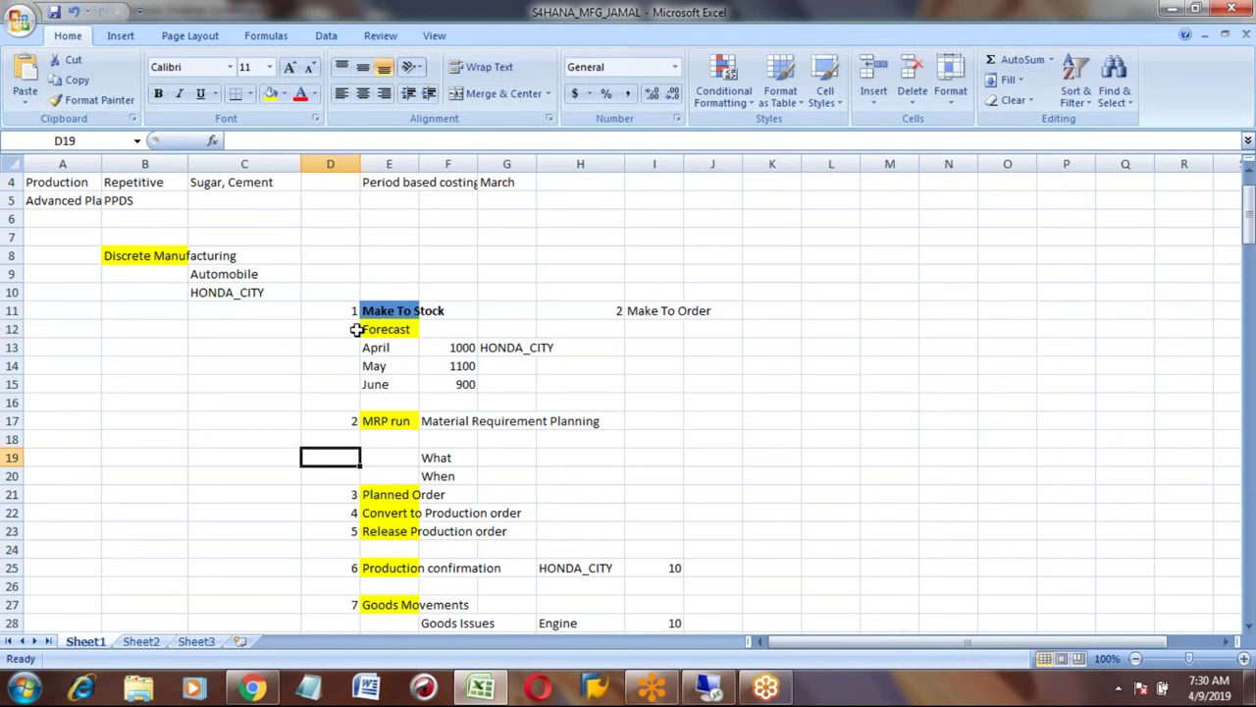
{"action": "left_click", "coordinate": [335, 323]}
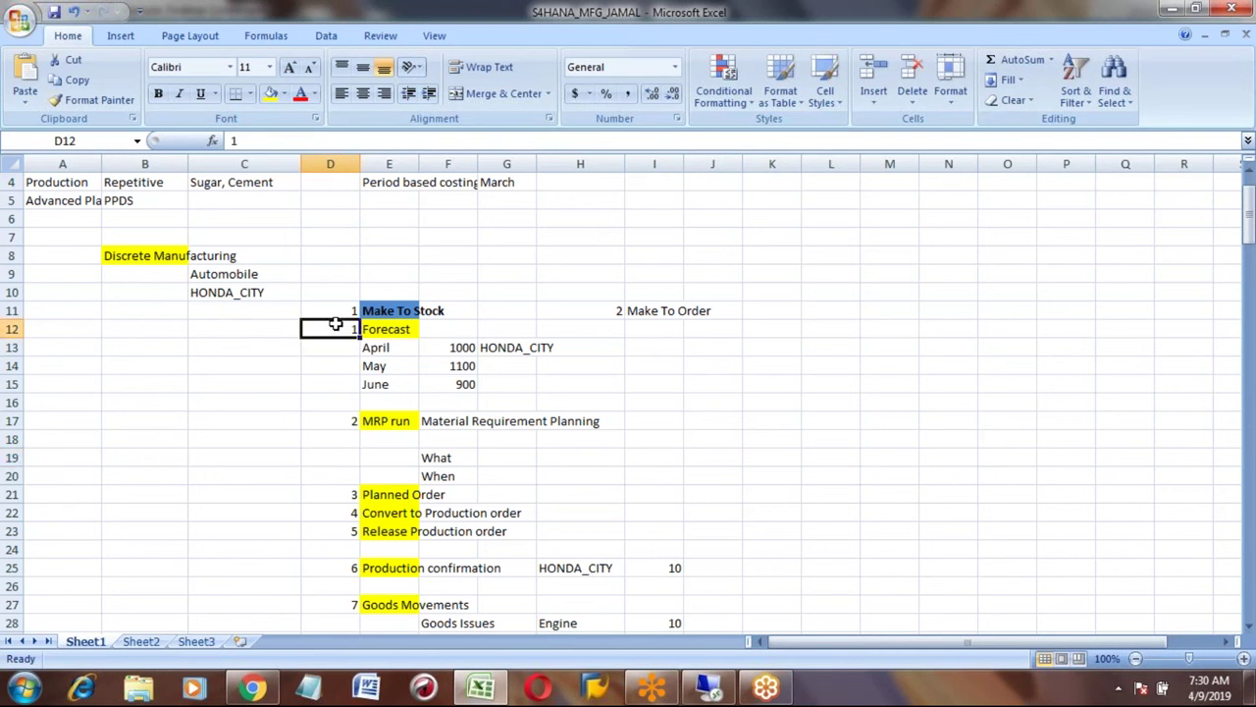
{"action": "key", "text": "Right"}
{"action": "key", "text": "Left"}
{"action": "key", "text": "shift+Right"}
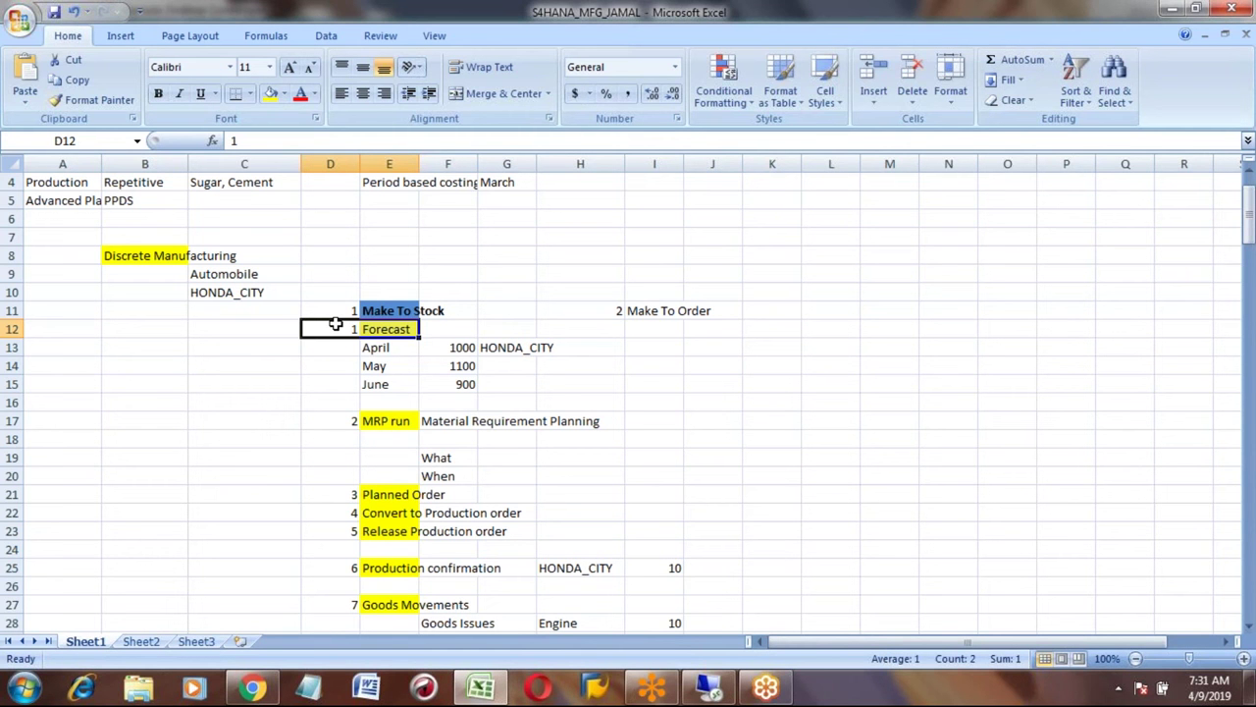
Examine the MRP run and Planned Order steps of the Make To Stock process.
{"action": "left_click", "coordinate": [391, 422]}
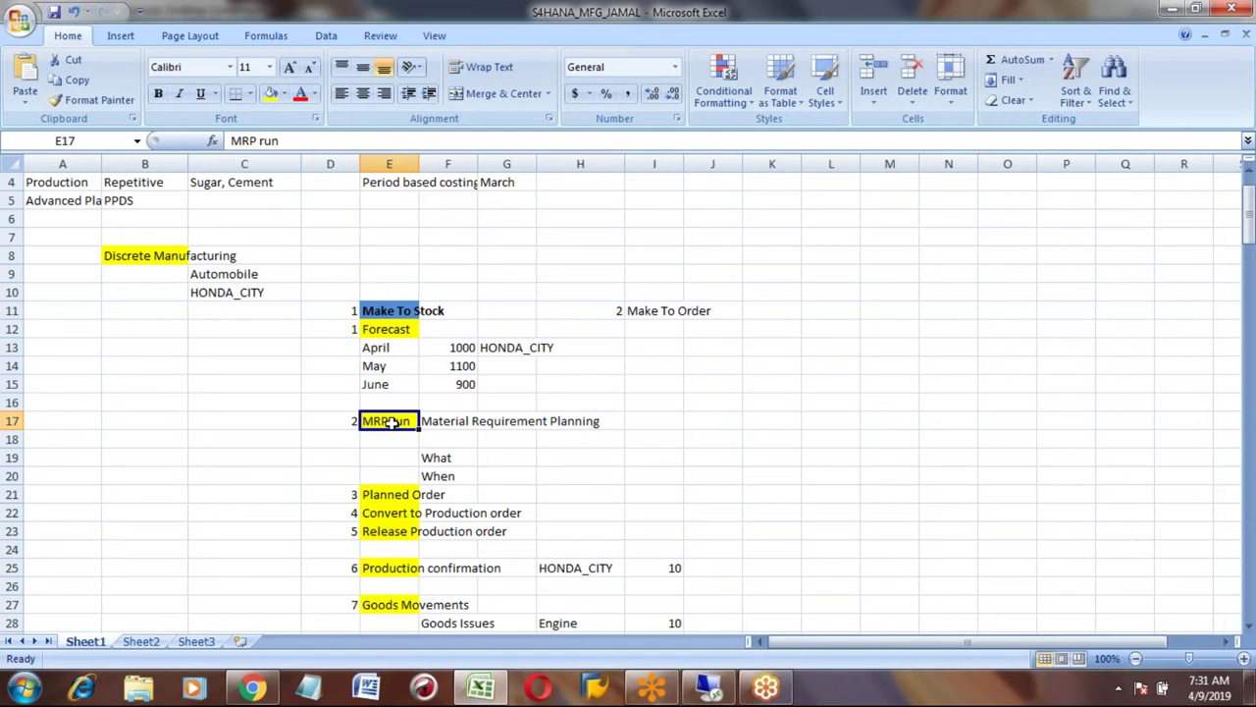
{"action": "left_click", "coordinate": [391, 497]}
{"action": "left_click", "coordinate": [574, 495]}
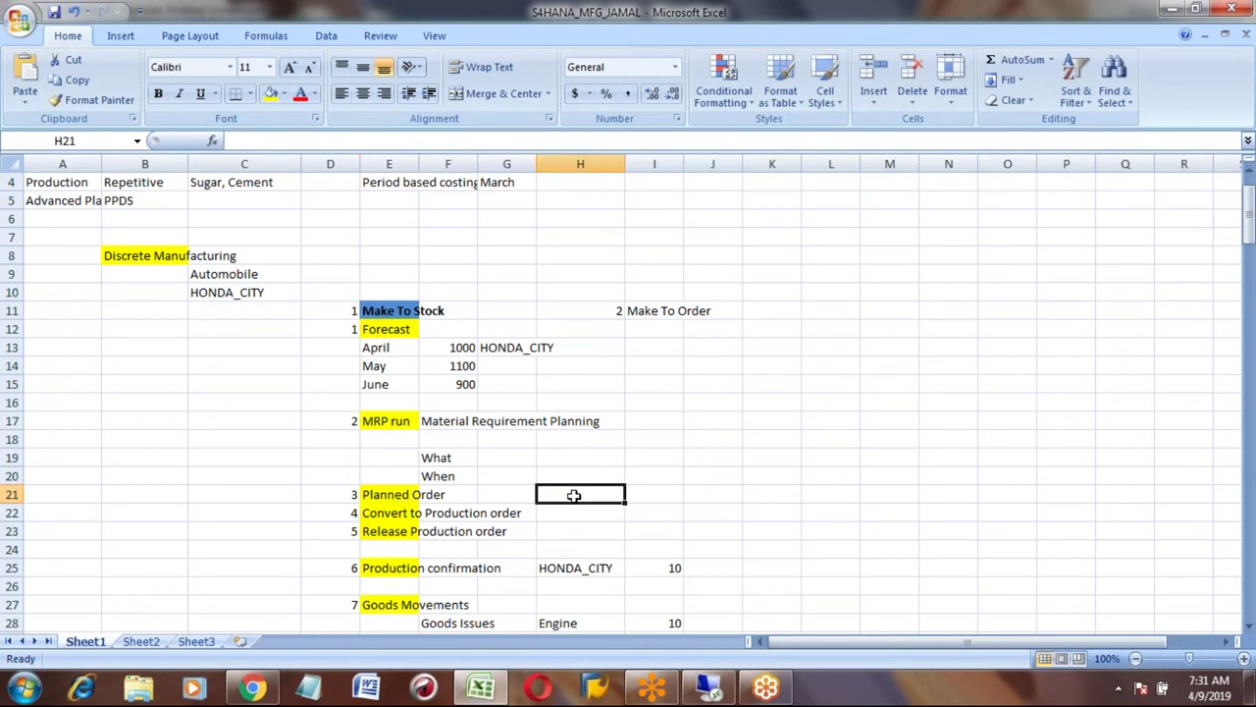
{"action": "left_click", "coordinate": [393, 420]}
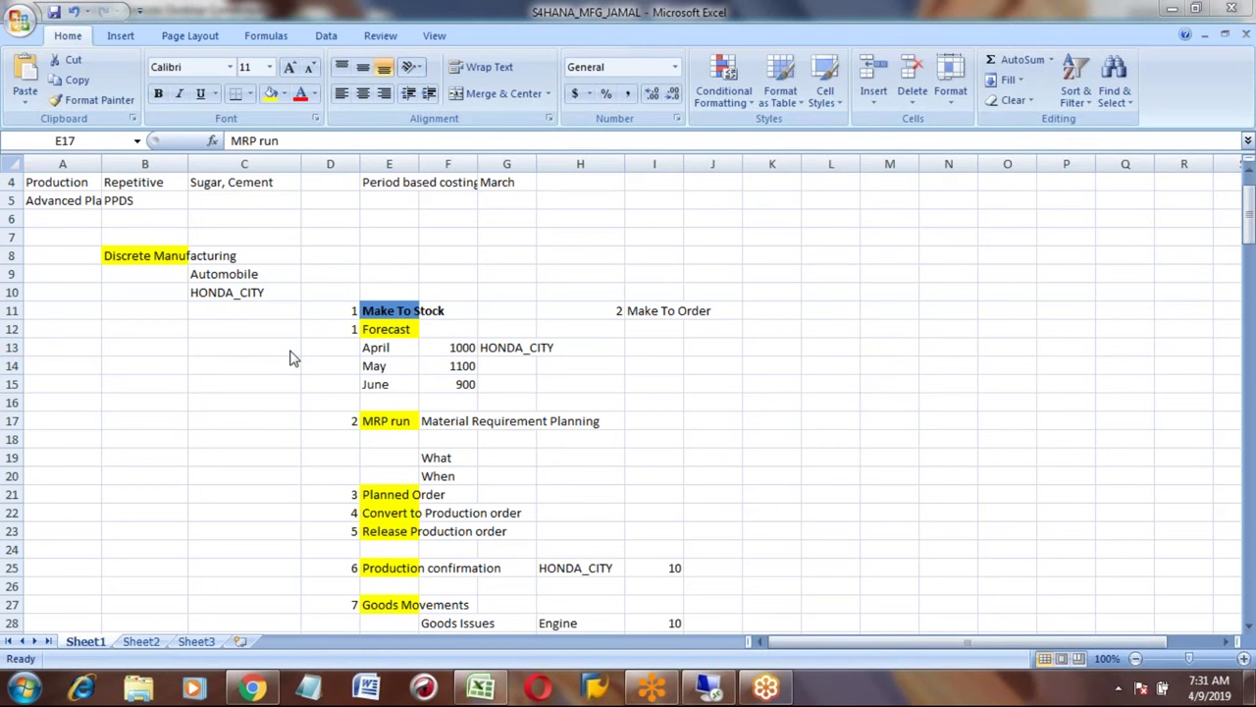
{"action": "key", "text": "alt+Tab"}
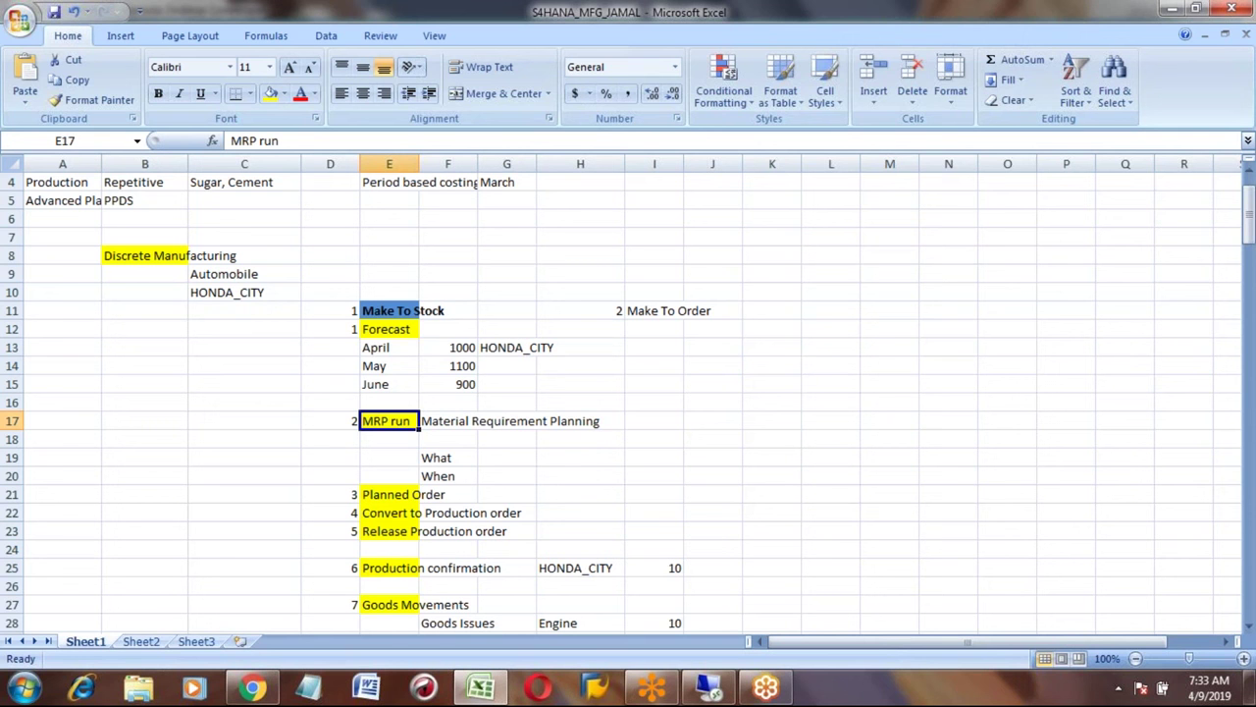
Highlight the Make To Stock outline in column E from its heading in row 11 down to row 31.
{"action": "left_click", "coordinate": [390, 308]}
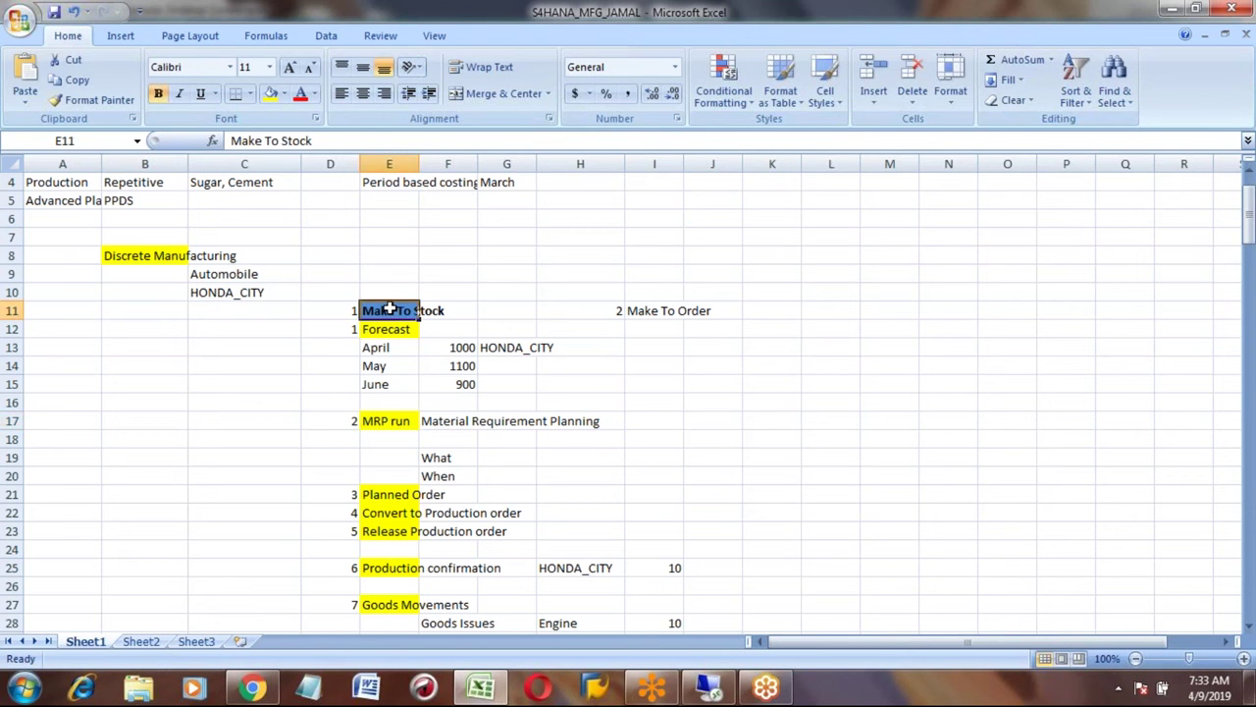
{"action": "key", "text": "shift+Down"}
{"action": "key", "text": "shift+Down"}
{"action": "key", "text": "shift+Down"}
{"action": "key", "text": "shift+Down"}
{"action": "key", "text": "shift+Down"}
{"action": "key", "text": "shift+Down"}
{"action": "key", "text": "shift+Down"}
{"action": "key", "text": "shift+Down"}
{"action": "key", "text": "shift+Down"}
{"action": "key", "text": "shift+Down"}
{"action": "key", "text": "shift+Down"}
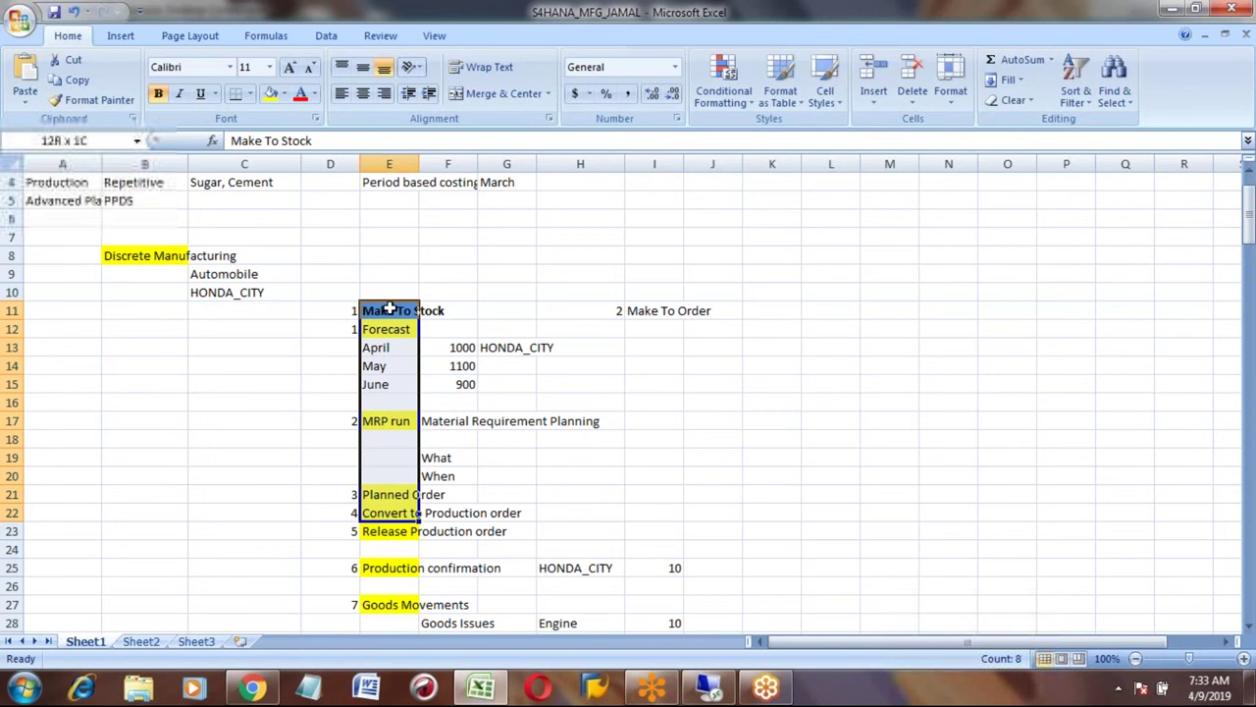
{"action": "key", "text": "shift+Down"}
{"action": "key", "text": "shift+Down"}
{"action": "key", "text": "shift+Down"}
{"action": "key", "text": "shift+Down"}
{"action": "key", "text": "shift+Down"}
{"action": "key", "text": "shift+Down"}
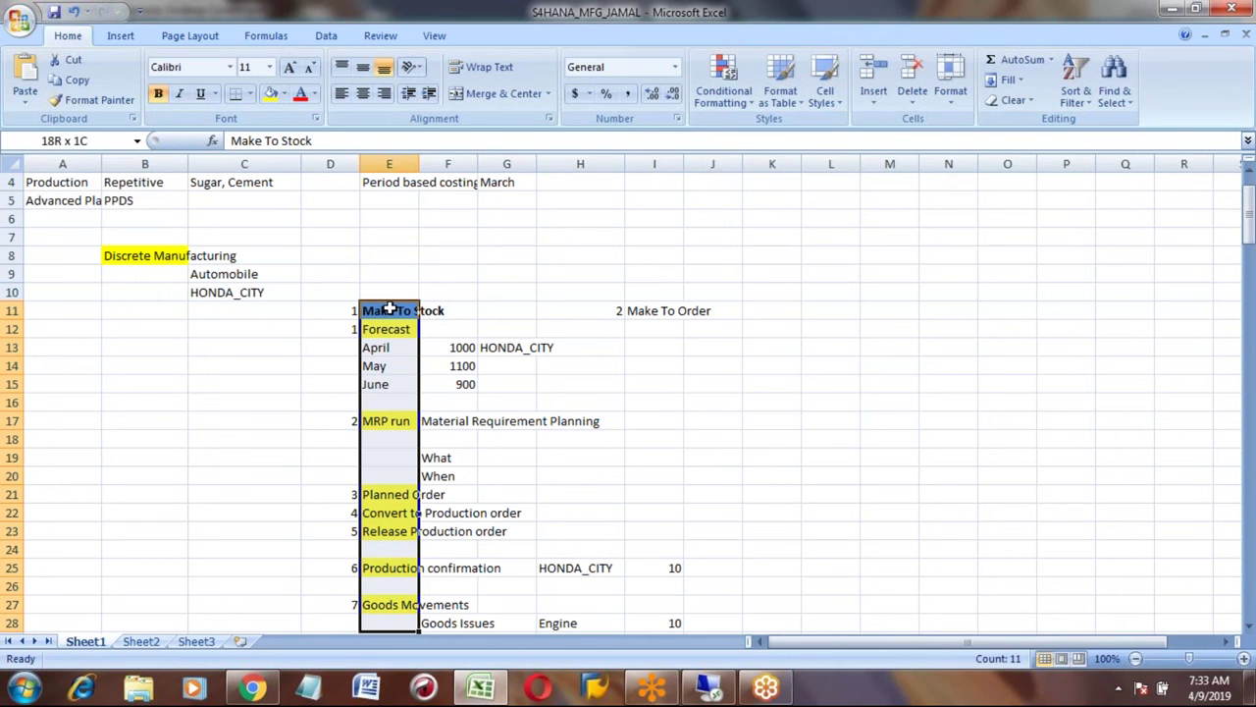
{"action": "key", "text": "shift+Down"}
{"action": "key", "text": "shift+Down"}
{"action": "key", "text": "shift+Down"}
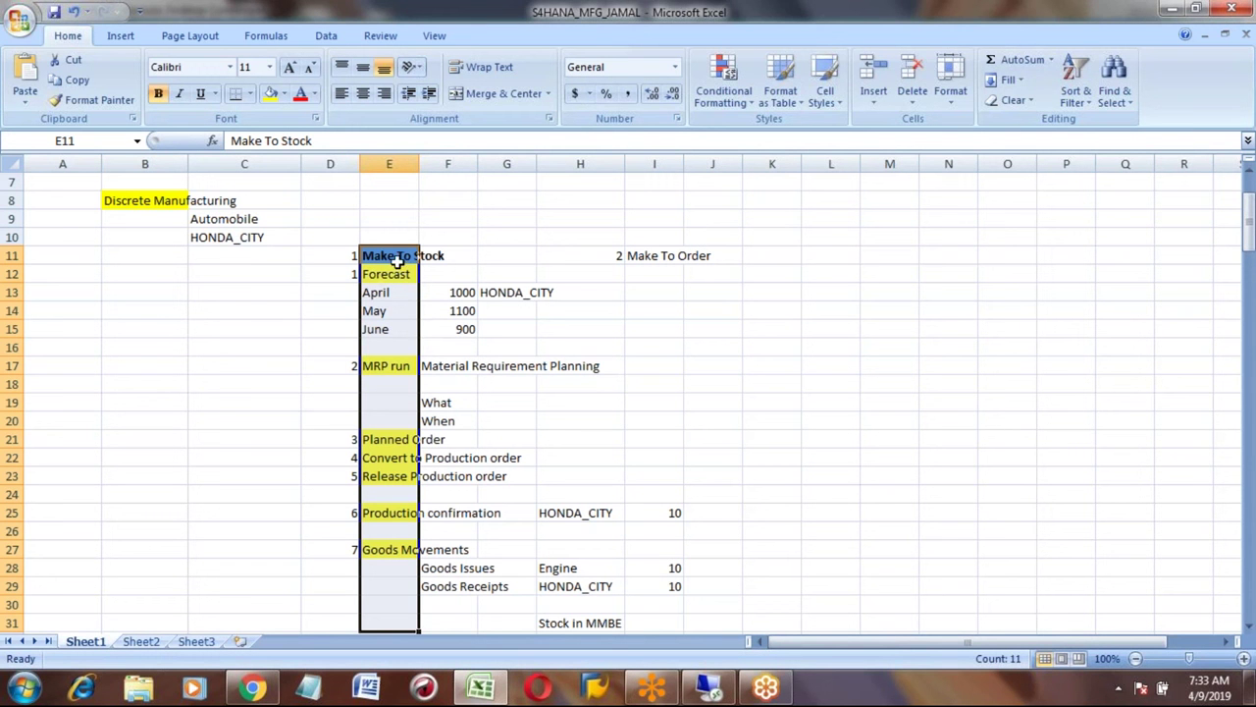
Review the Make To Stock steps from Release Production order back to Forecast, and highlight Forecast through Goods Movements.
{"action": "left_click", "coordinate": [389, 478]}
{"action": "left_click", "coordinate": [380, 441]}
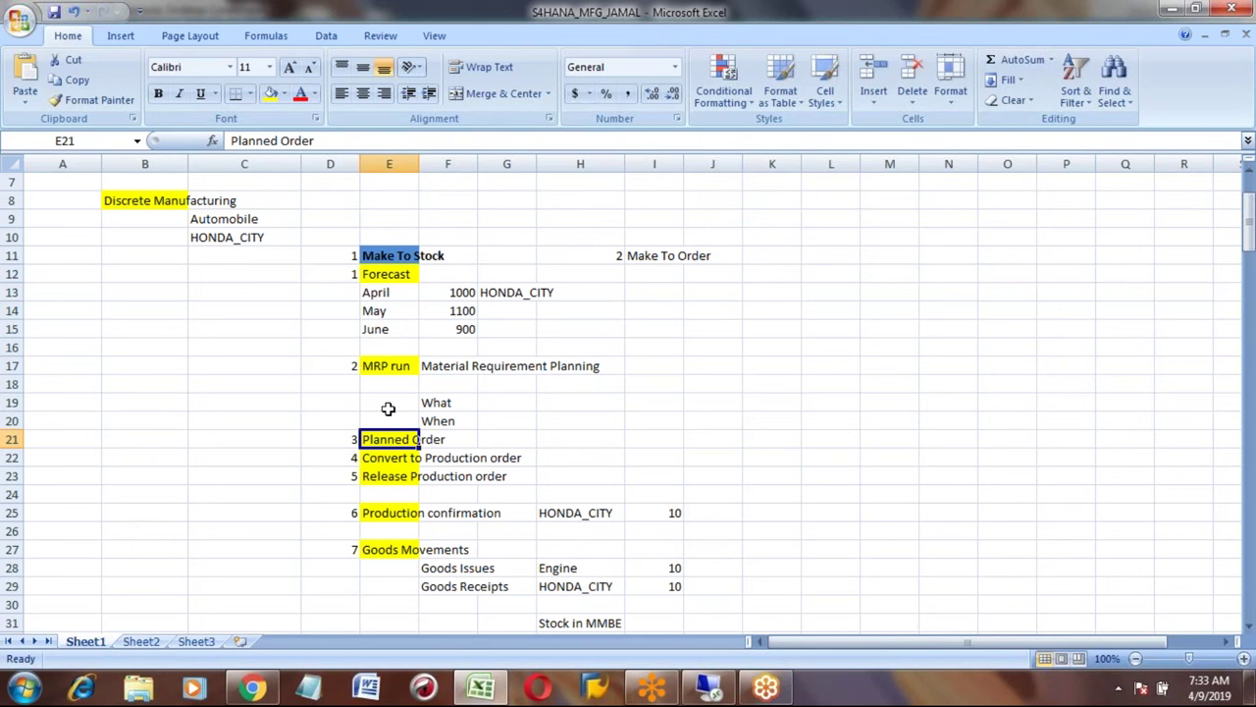
{"action": "left_click", "coordinate": [379, 365]}
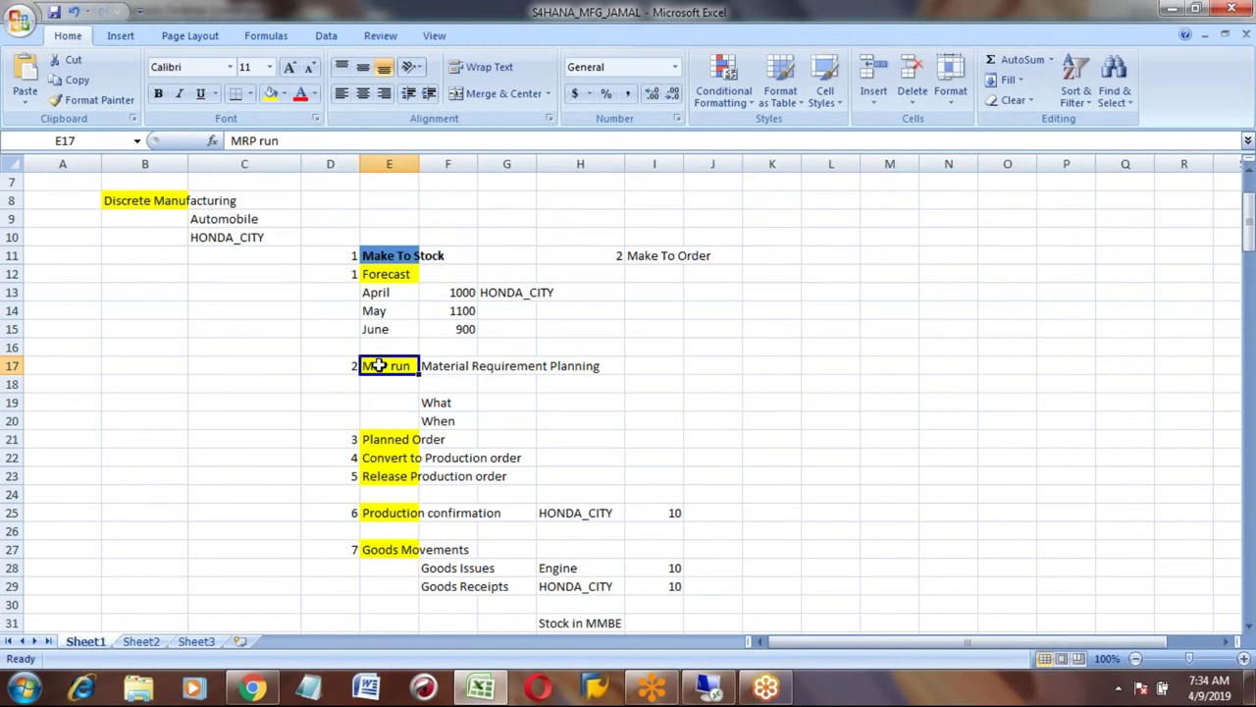
{"action": "left_click_drag", "start_coordinate": [383, 274], "coordinate": [383, 274]}
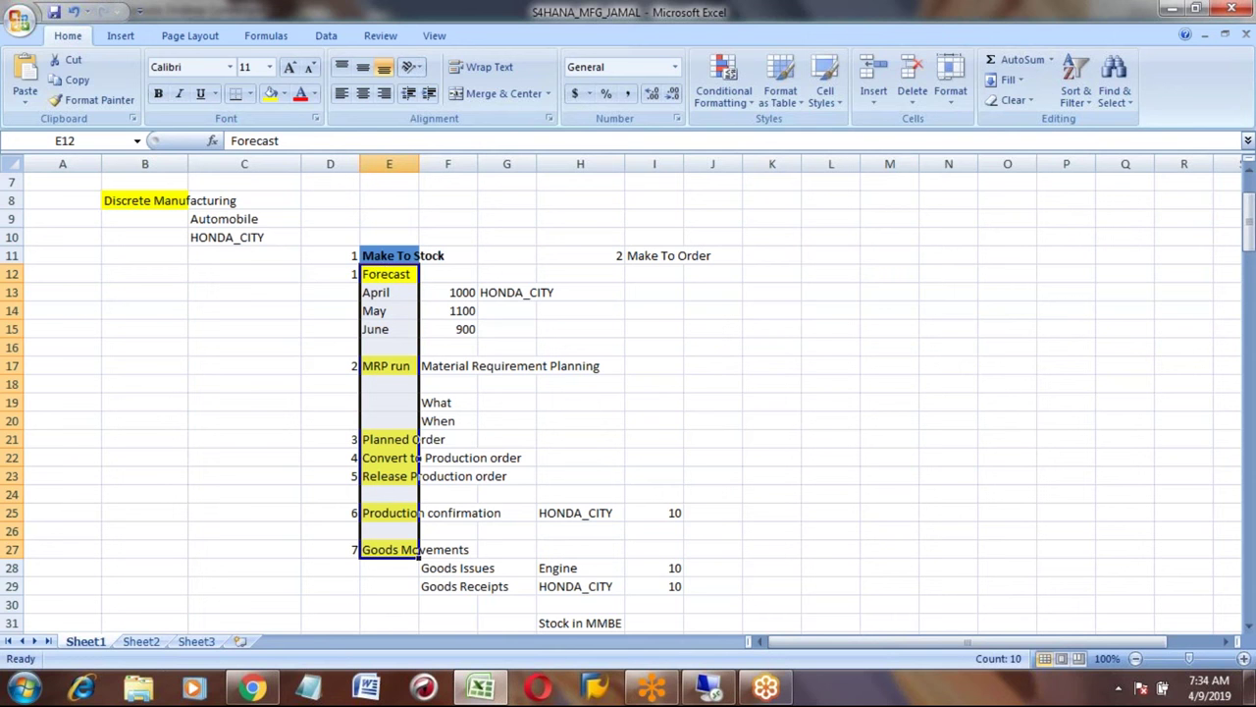
{"action": "left_click", "coordinate": [391, 258]}
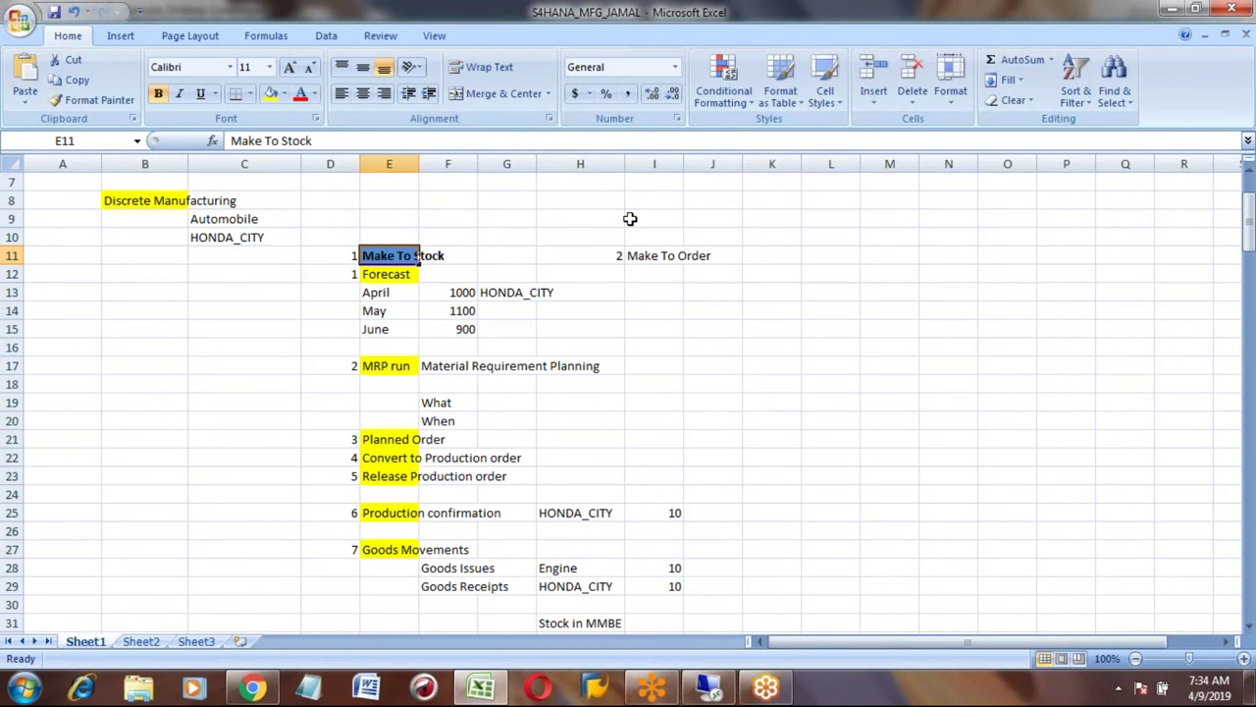